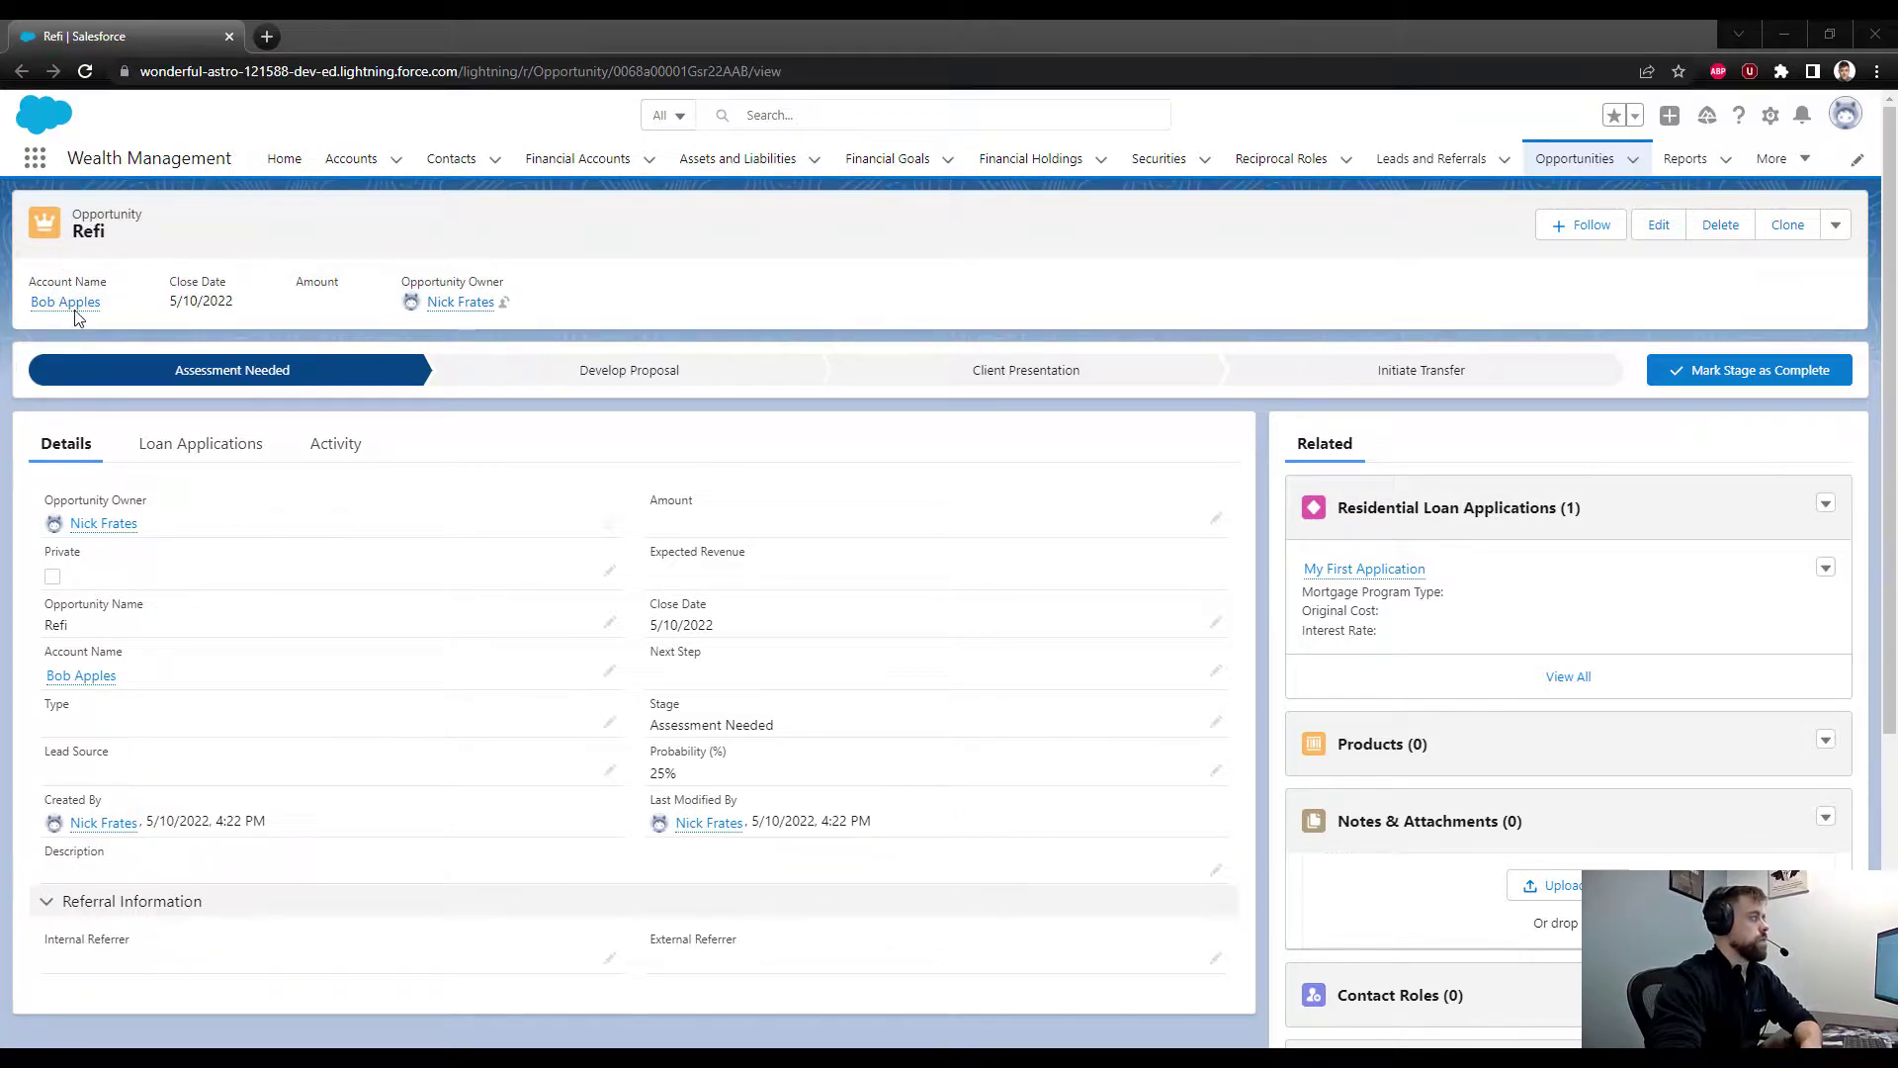
# - Show the Refi opportunity's Loan Applications tab listing My First Application
pyautogui.click(839, 276)
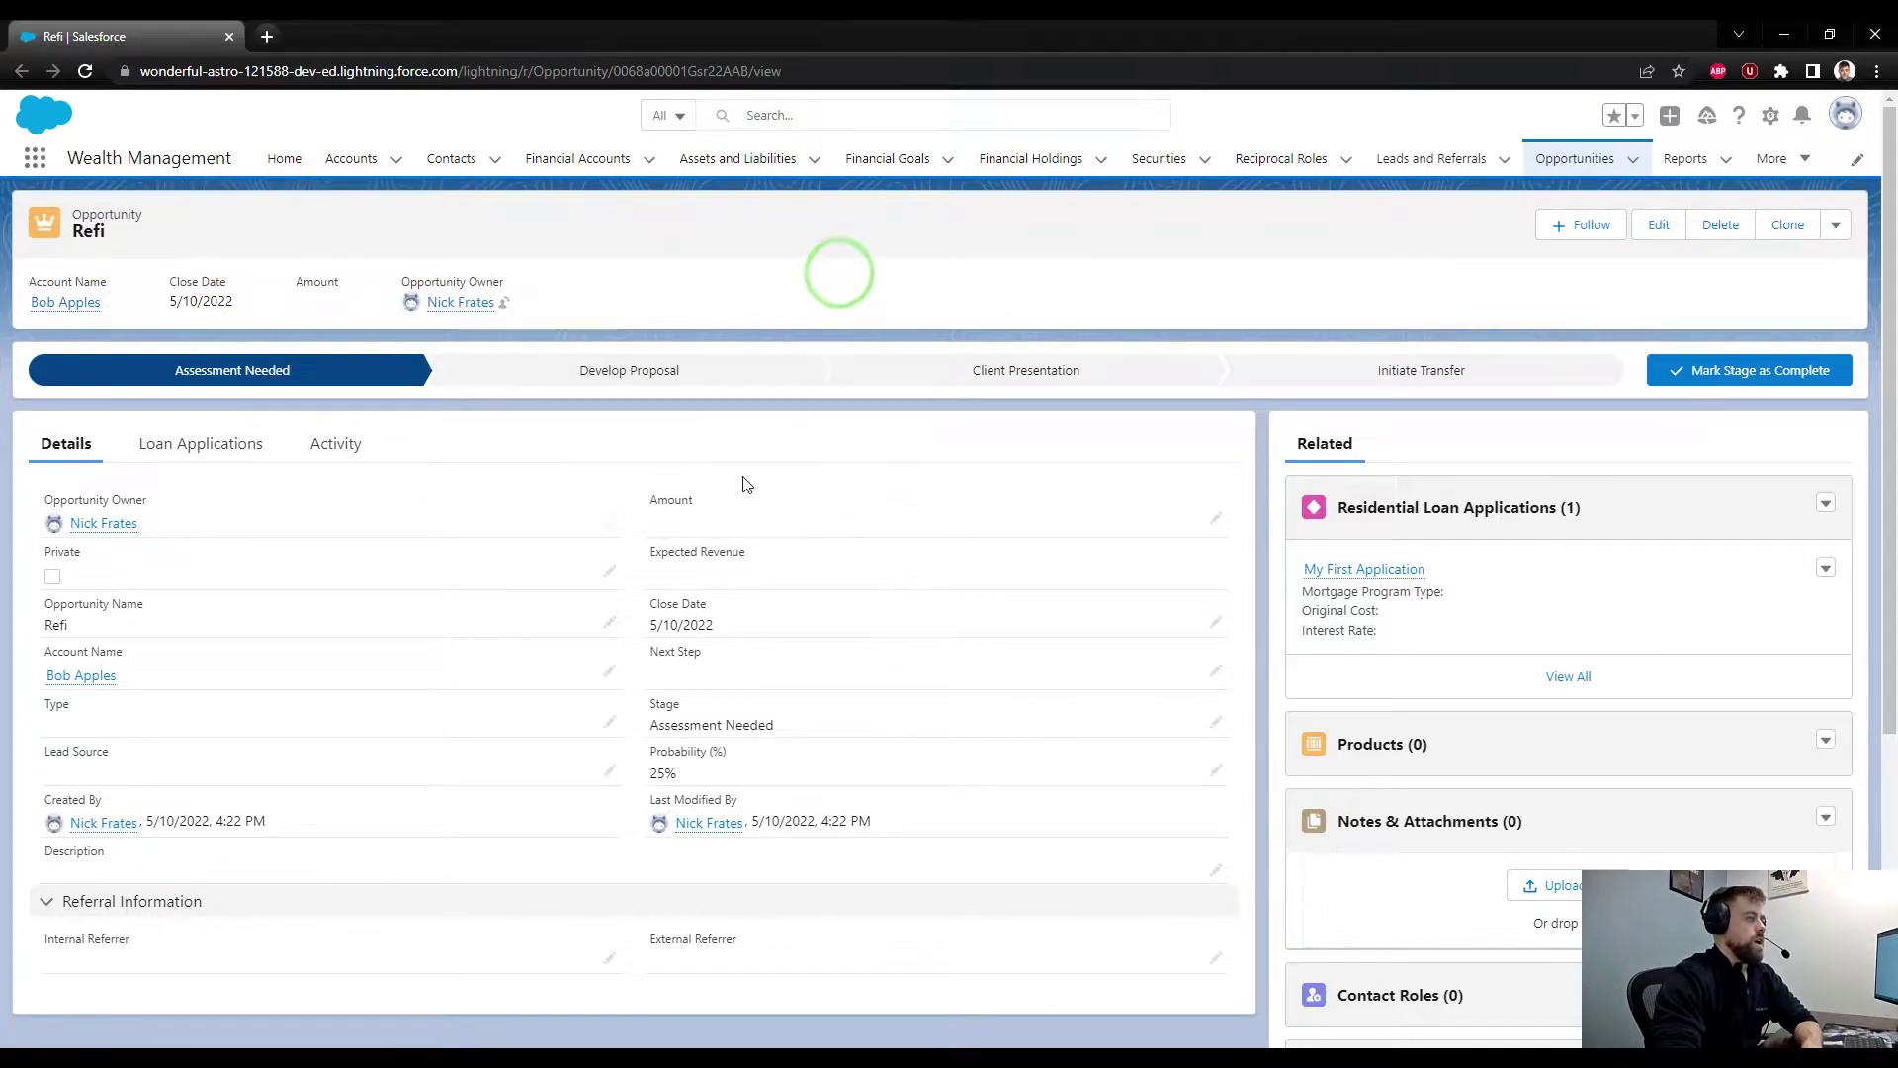
pyautogui.click(212, 453)
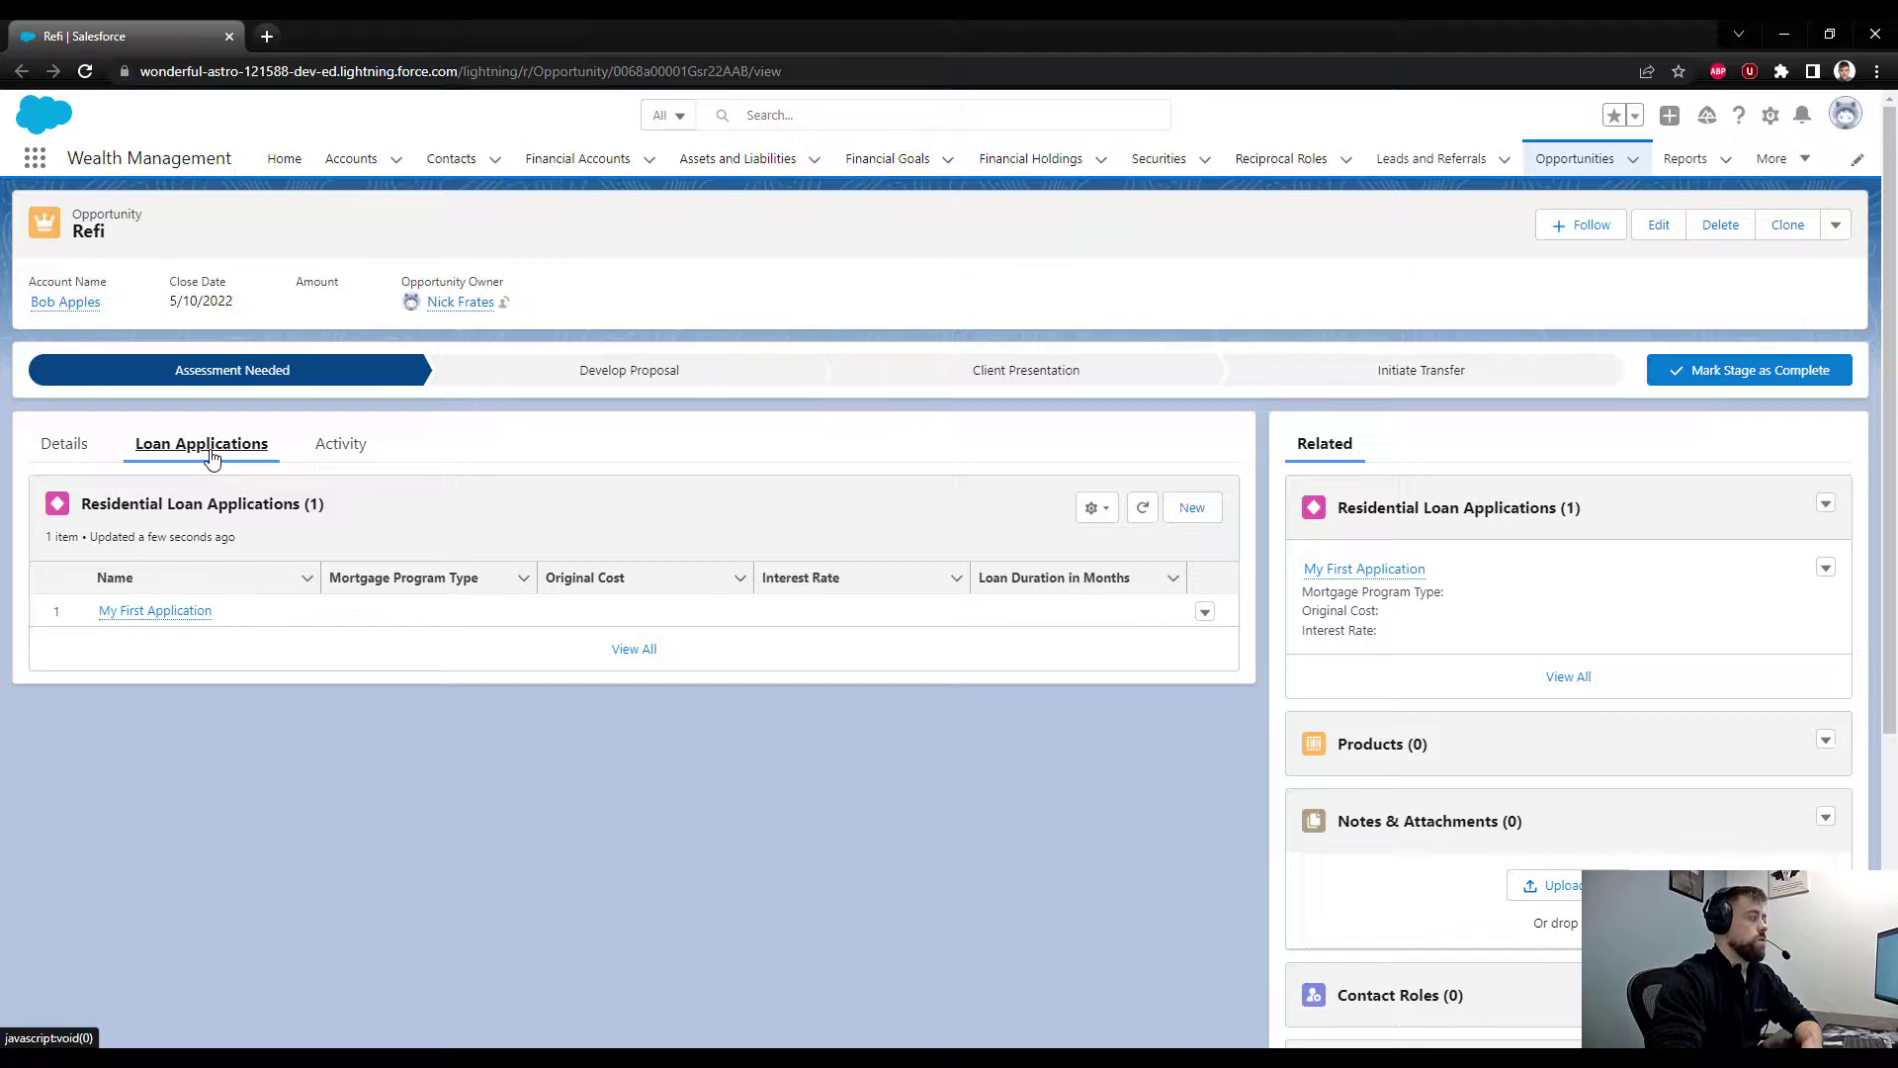
pyautogui.click(79, 450)
pyautogui.click(156, 455)
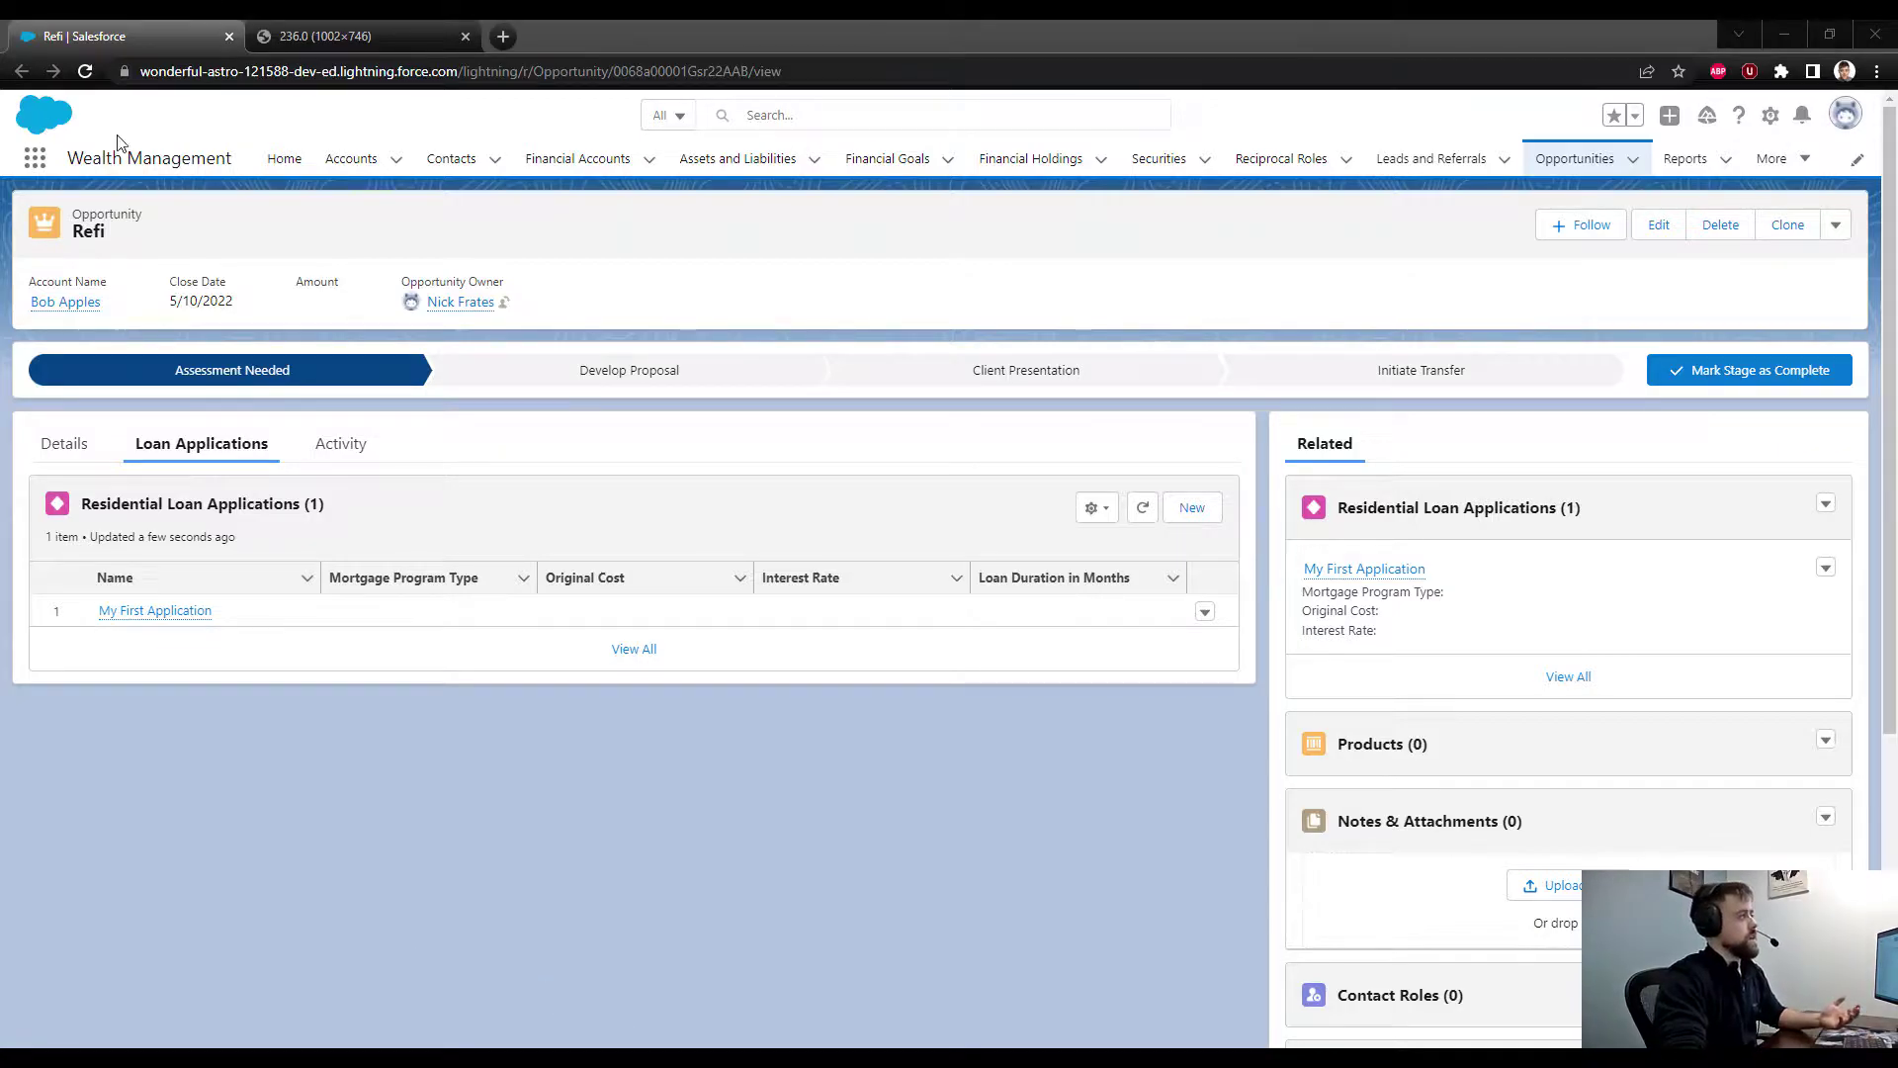
pyautogui.click(273, 35)
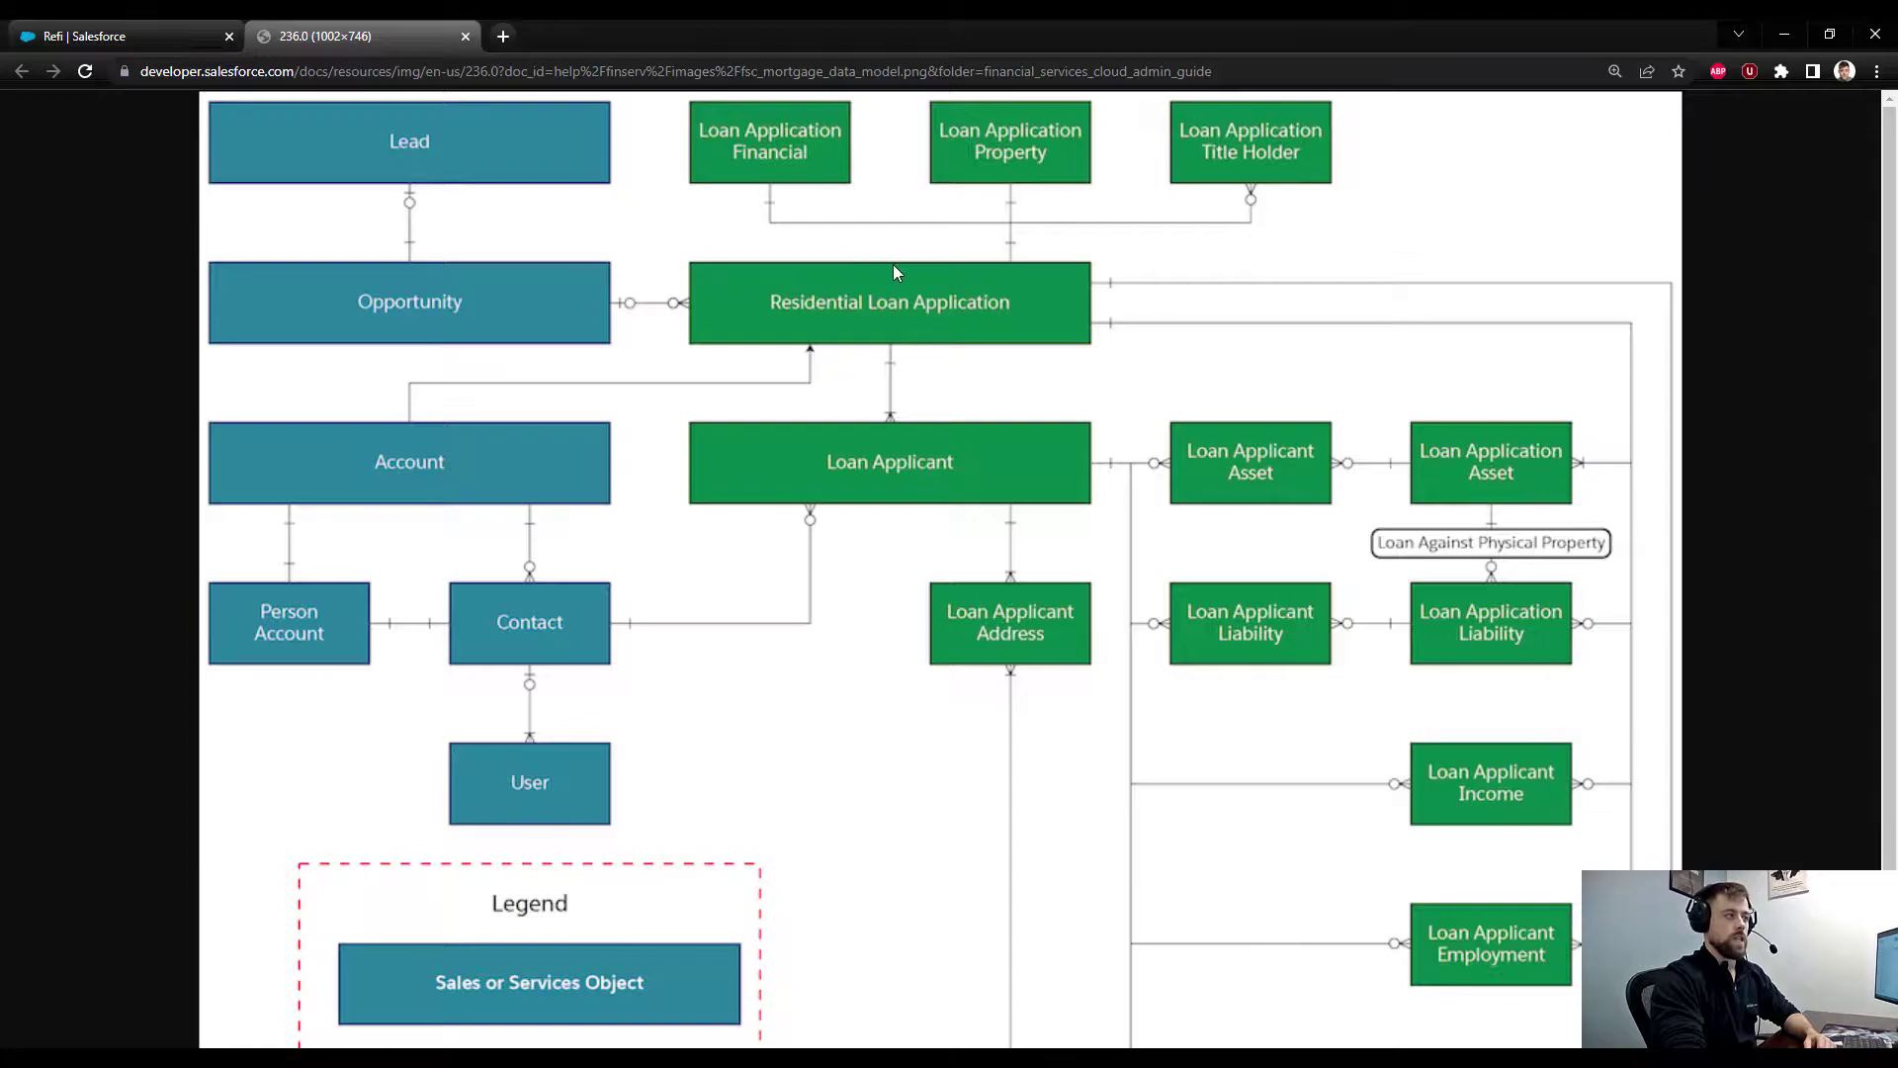
pyautogui.scroll(-2, 1364, 508)
pyautogui.scroll(2, 1365, 509)
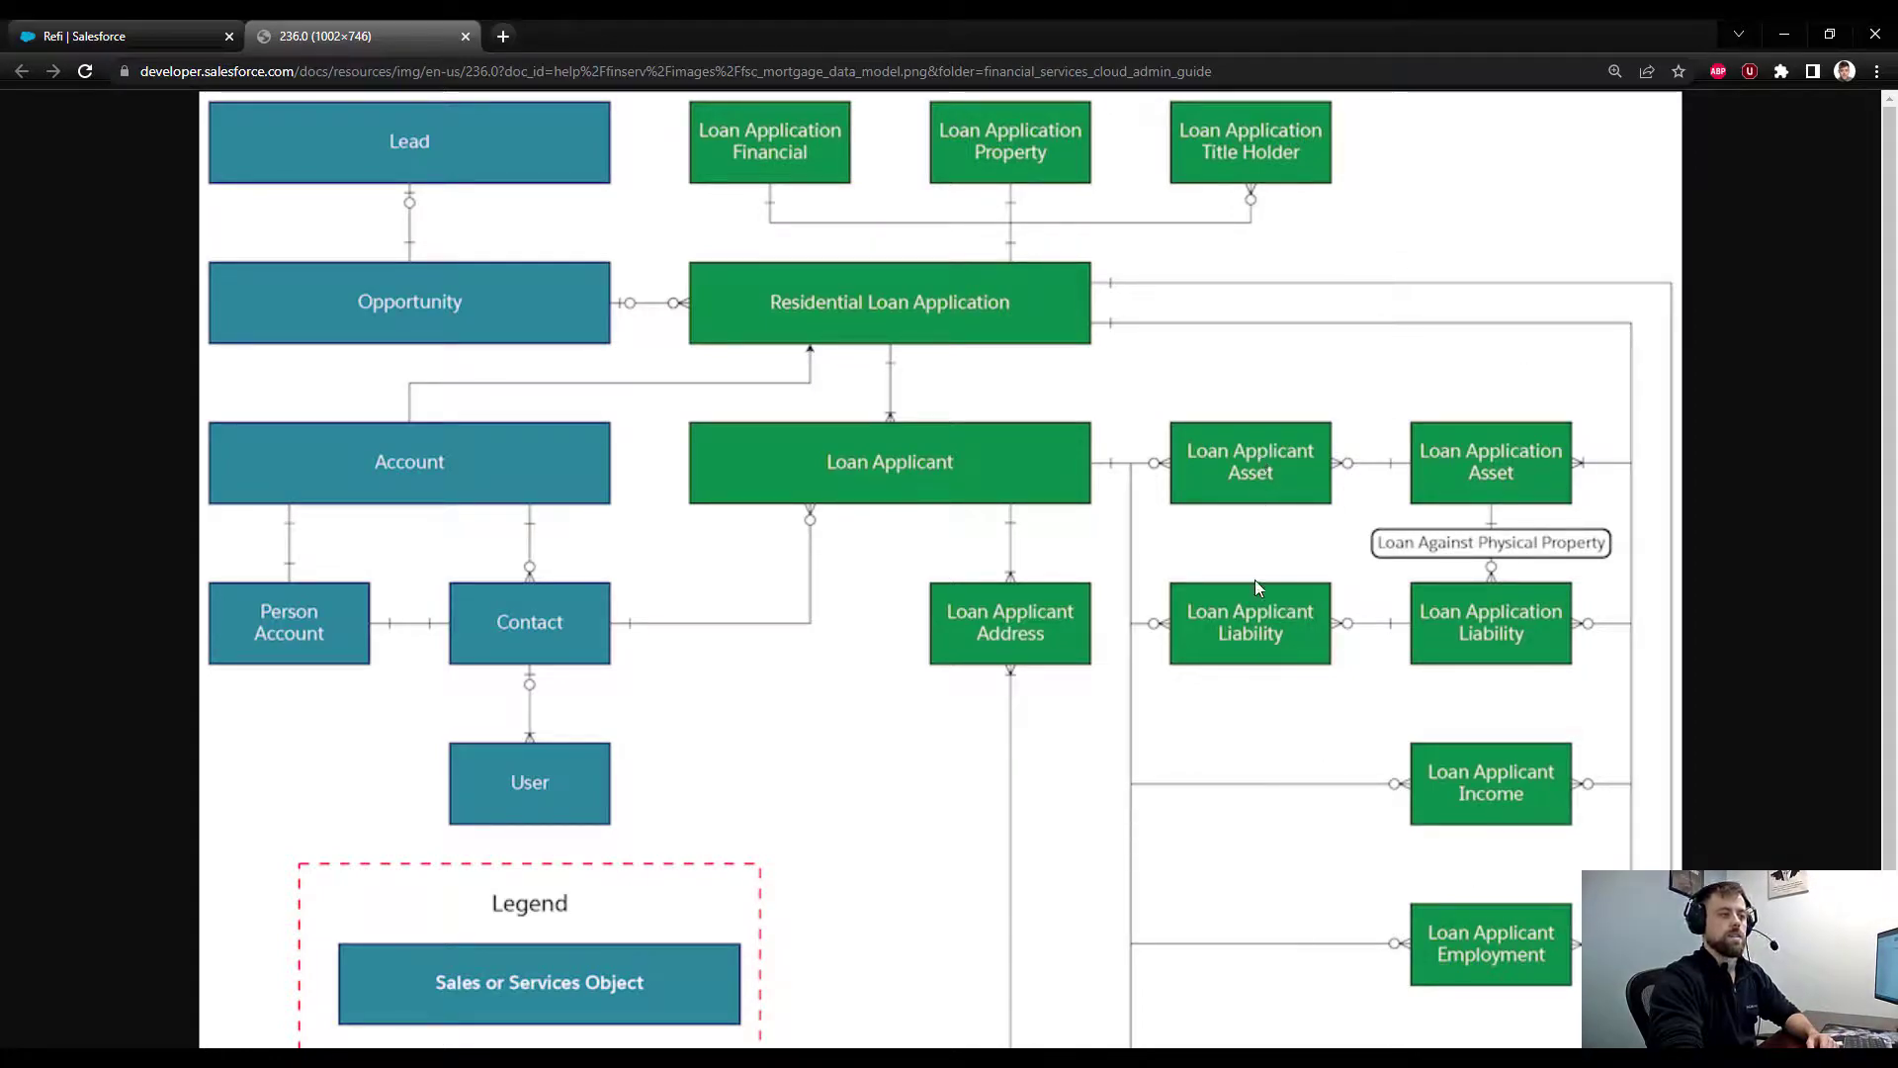
pyautogui.scroll(-2, 1552, 694)
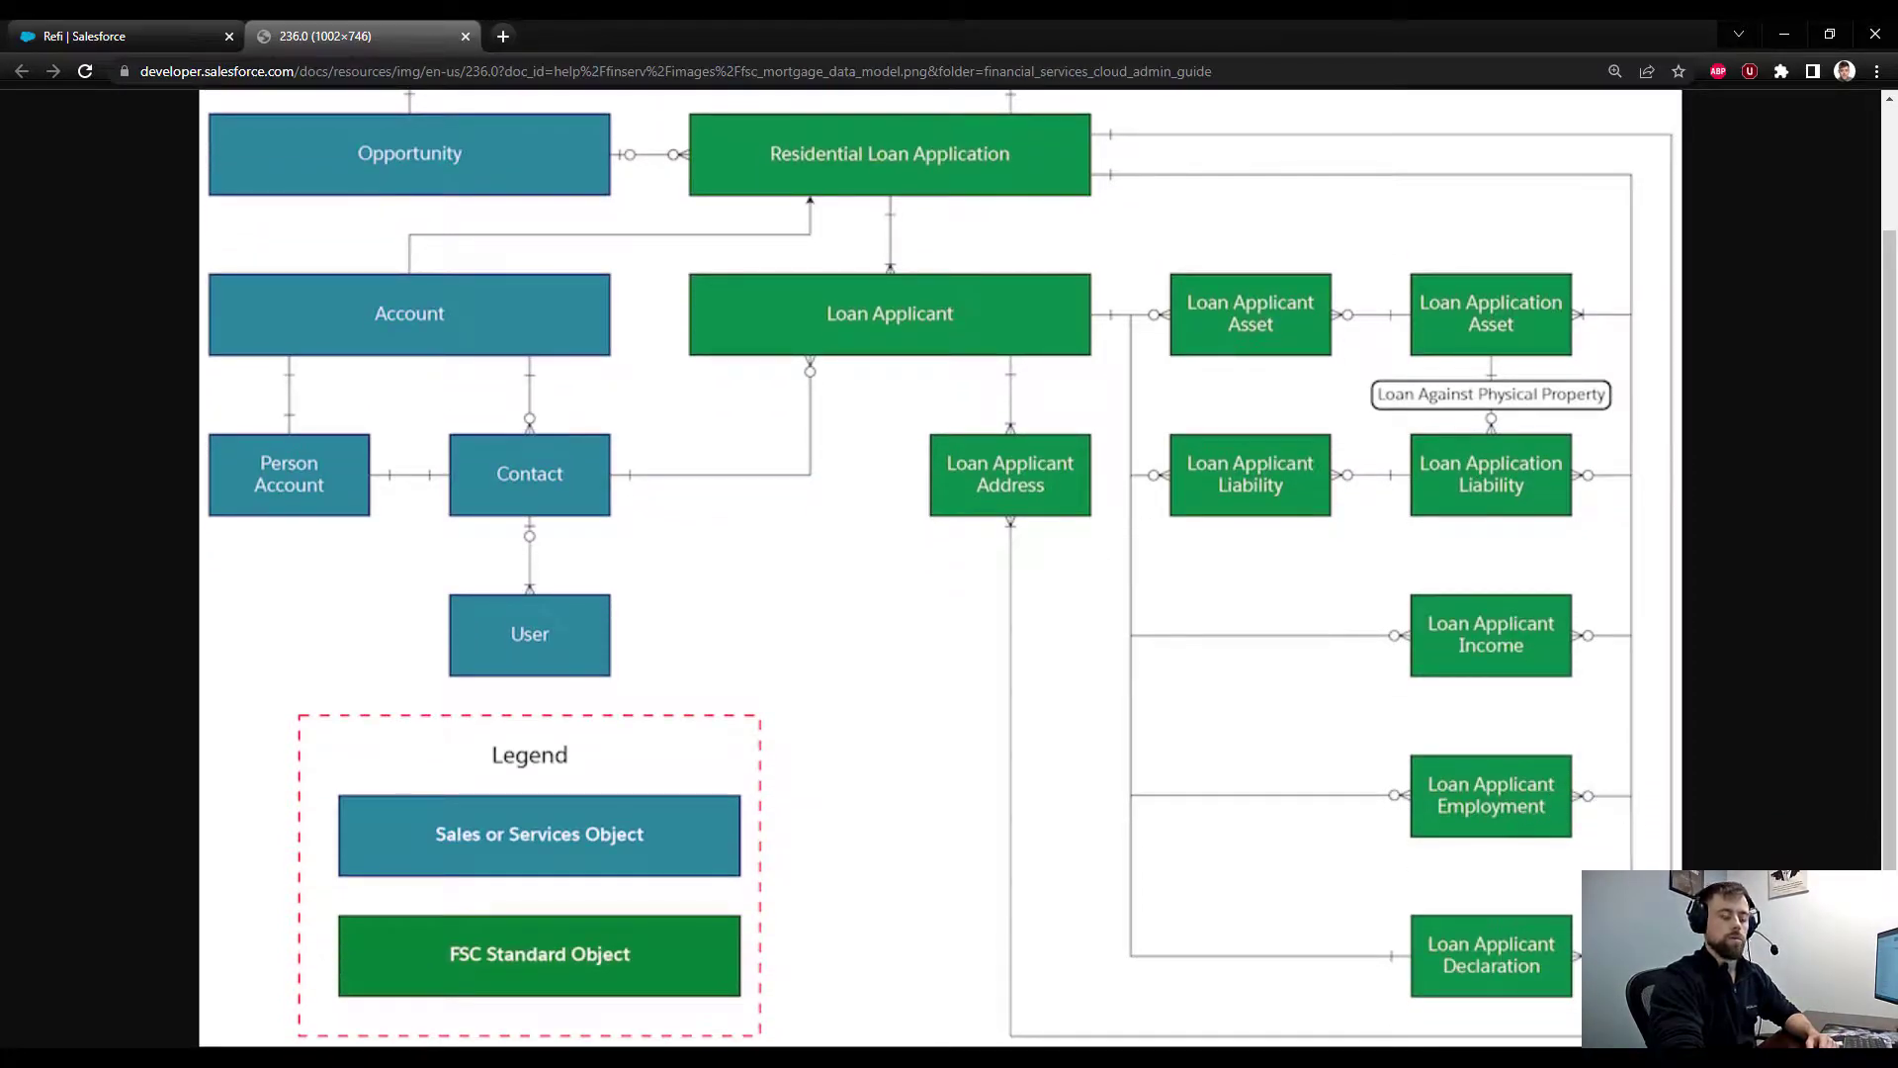
pyautogui.scroll(2, 1292, 840)
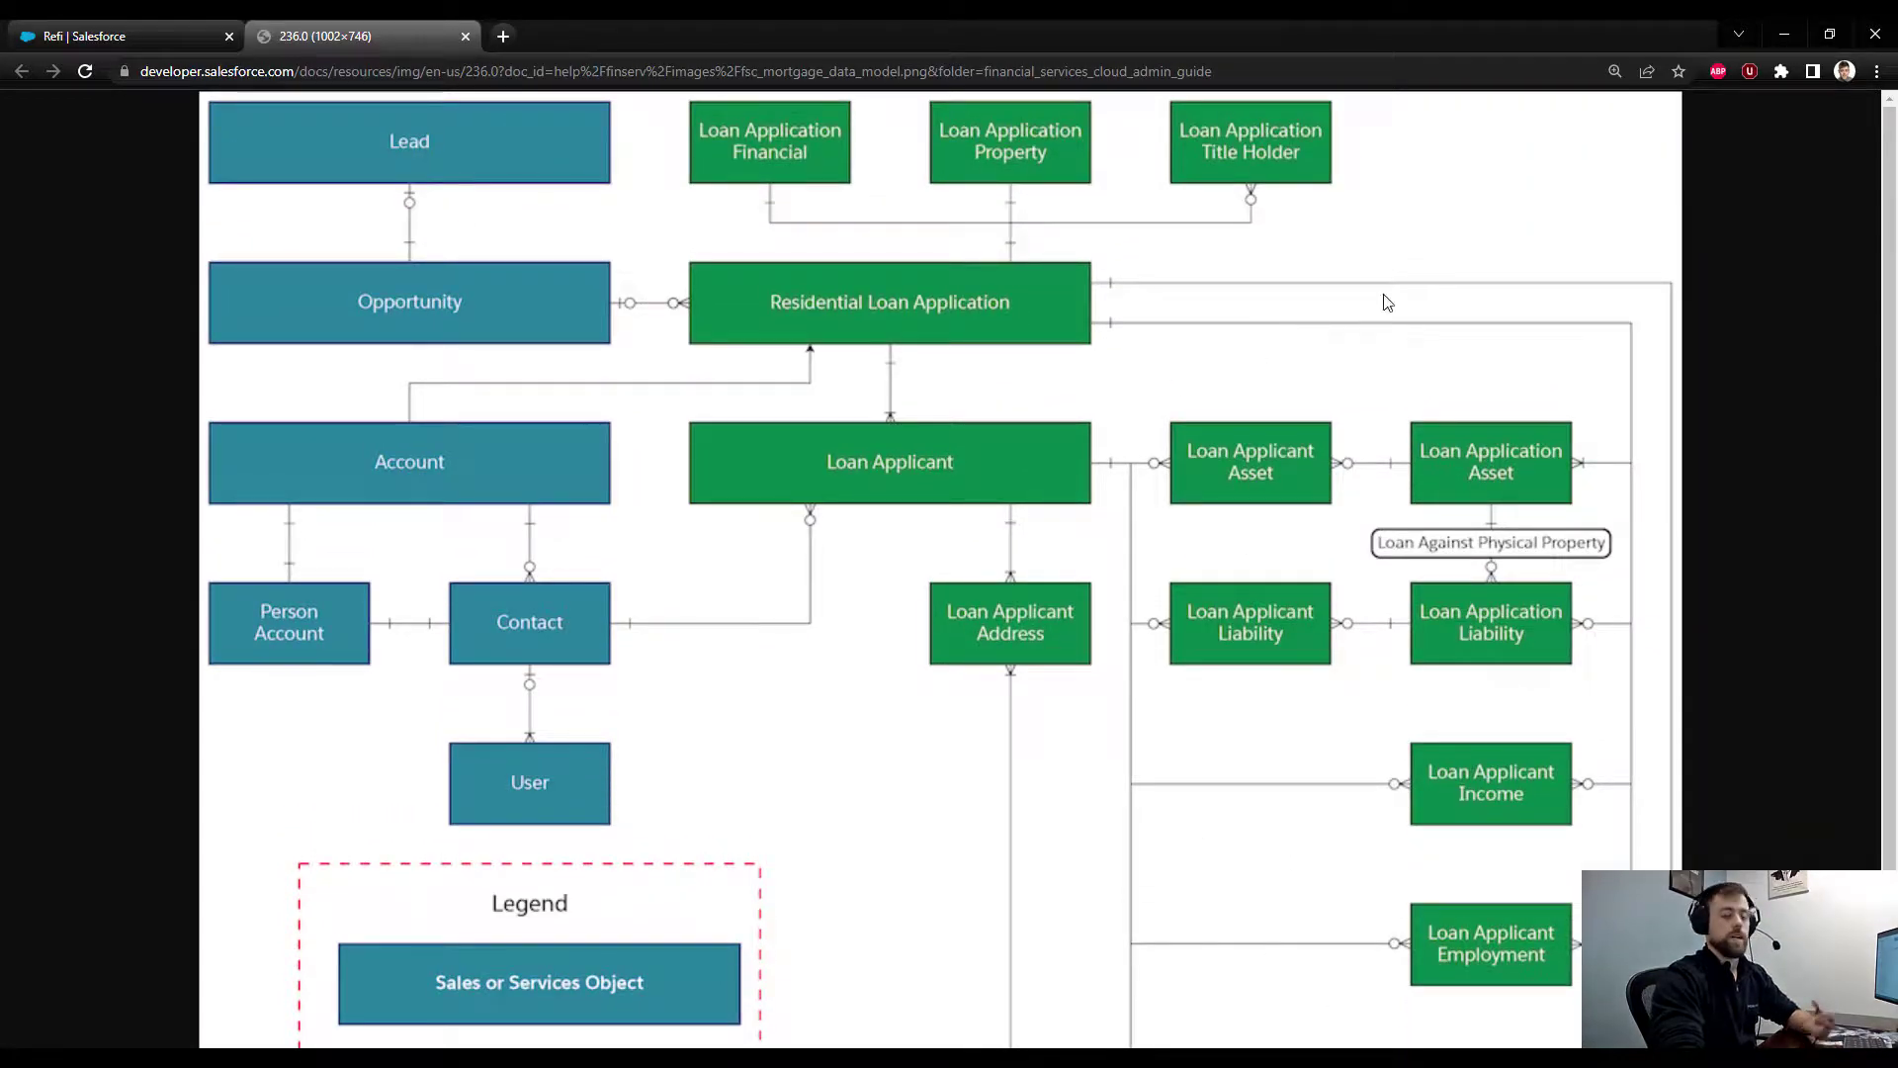
# - Open My First Application, then use Edit Object to reach its Buttons, Links, and Actions list
pyautogui.click(109, 36)
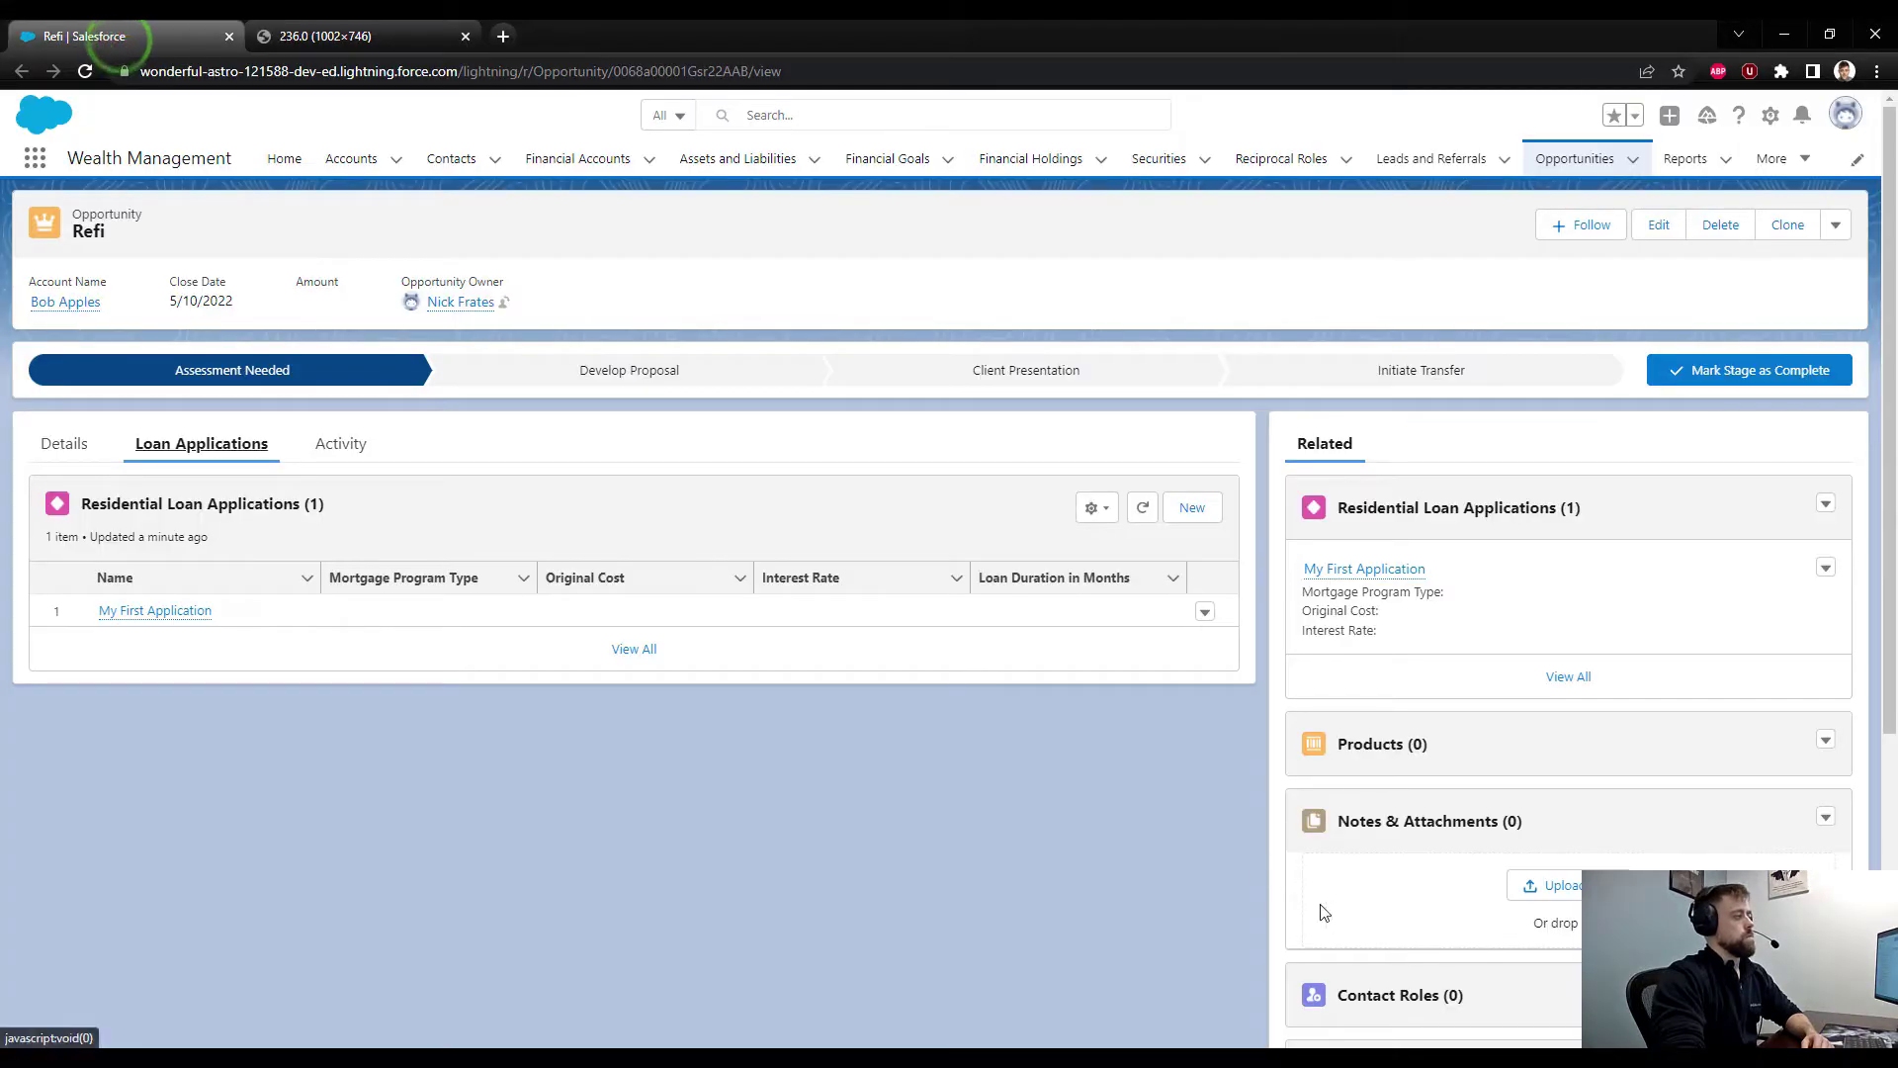
pyautogui.click(183, 612)
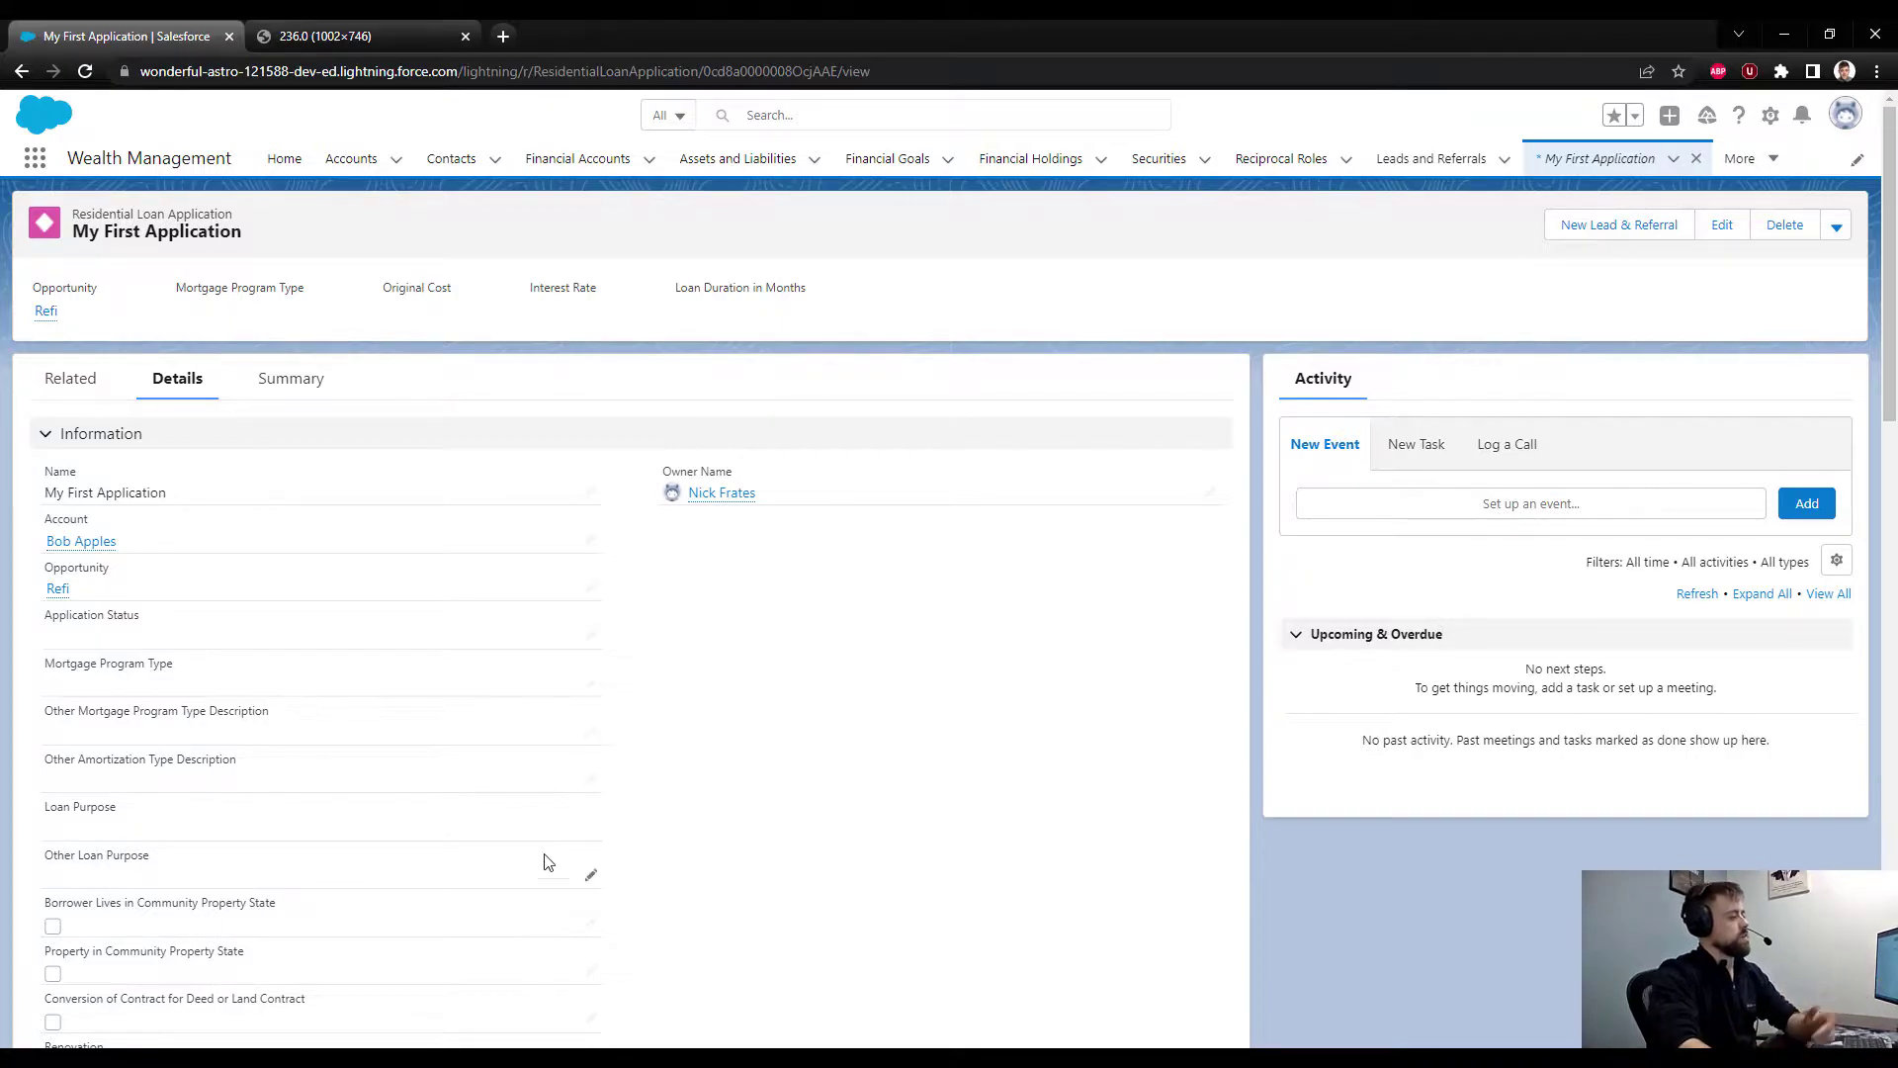
pyautogui.scroll(-2, 941, 801)
pyautogui.scroll(2, 942, 804)
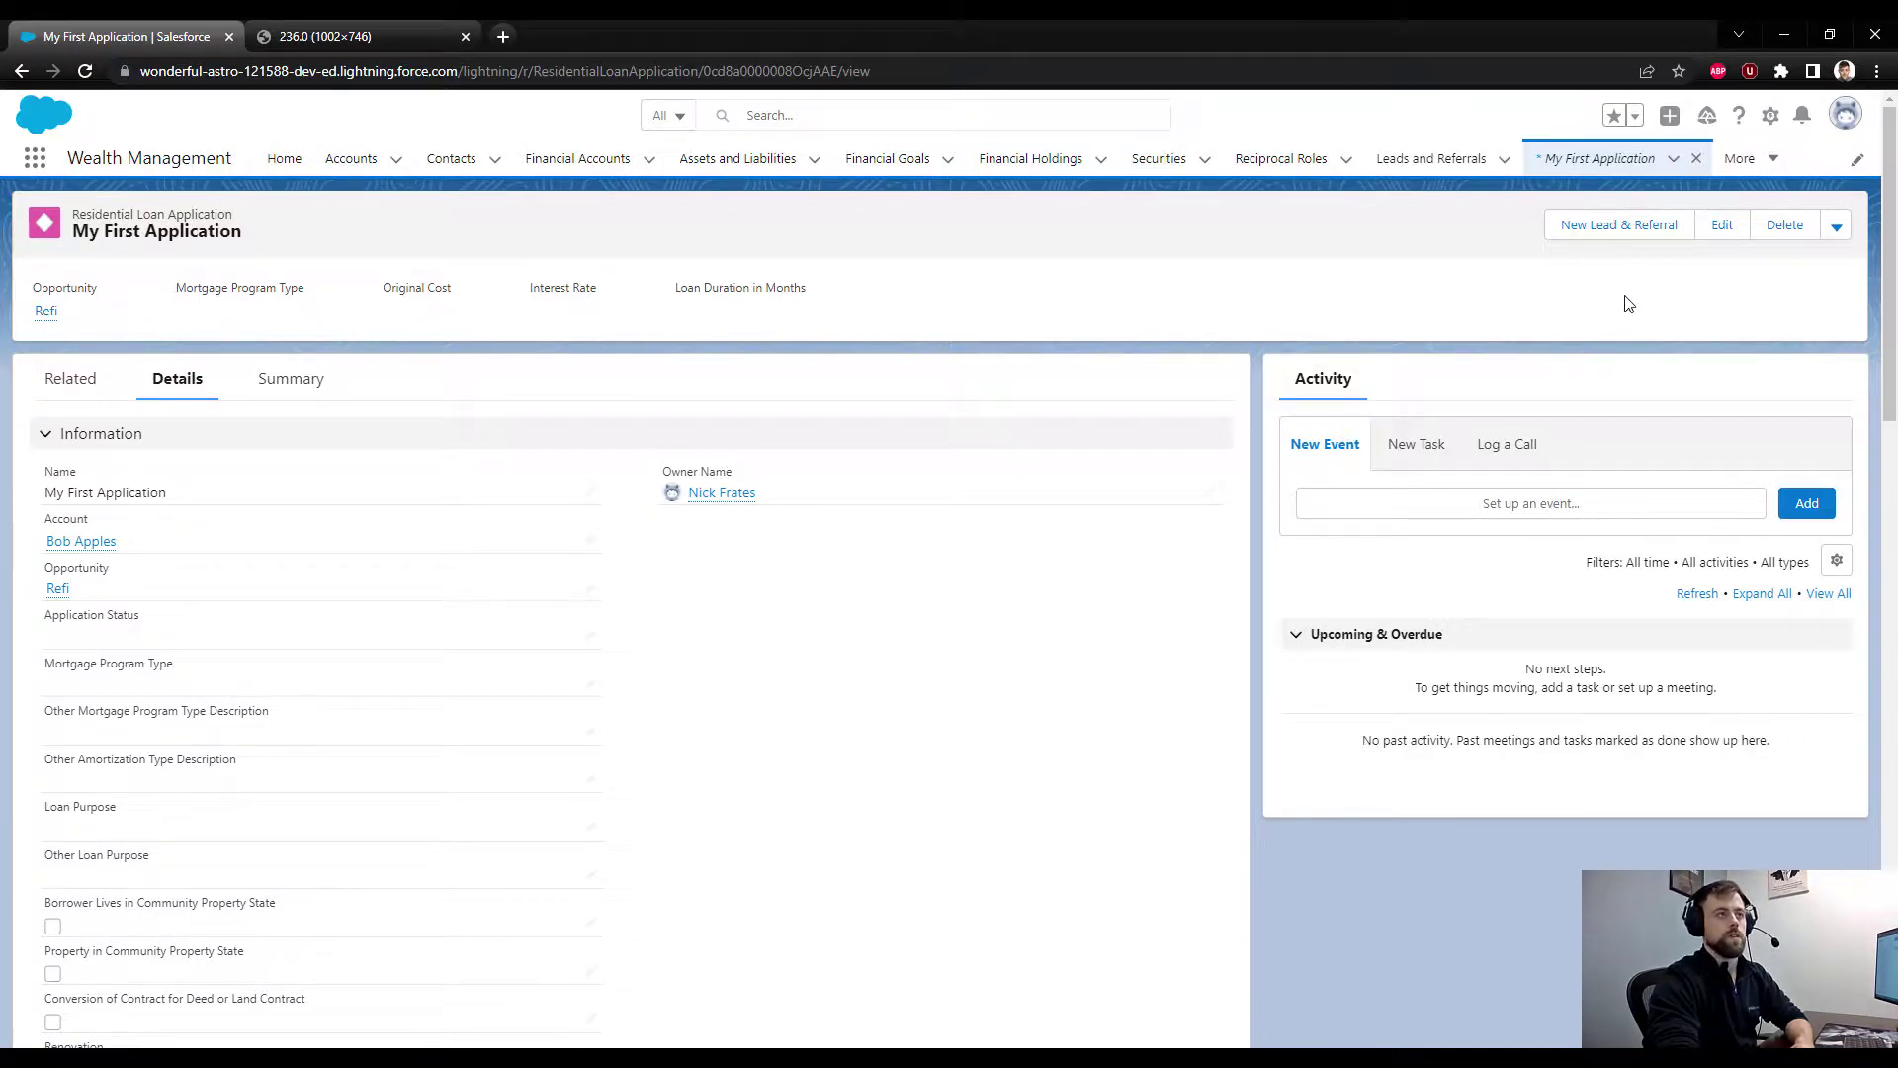
pyautogui.click(1771, 117)
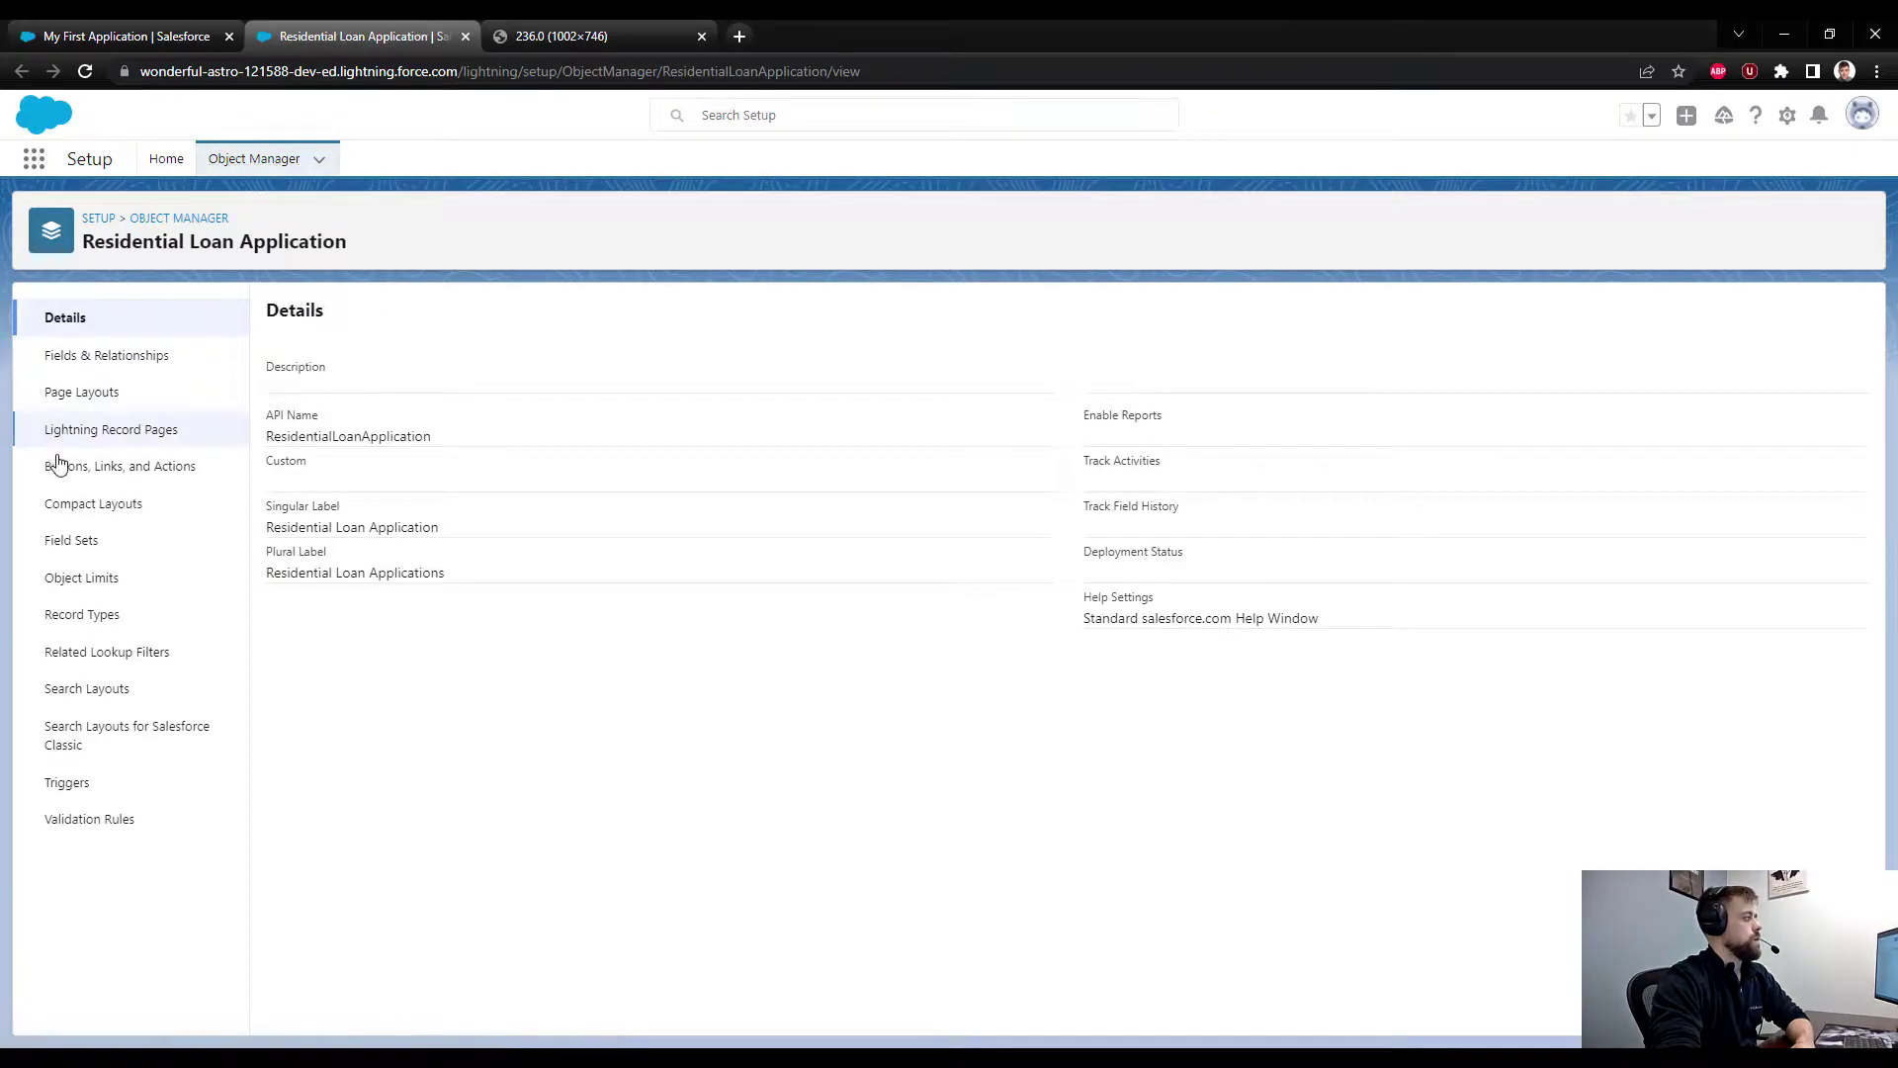
pyautogui.click(138, 478)
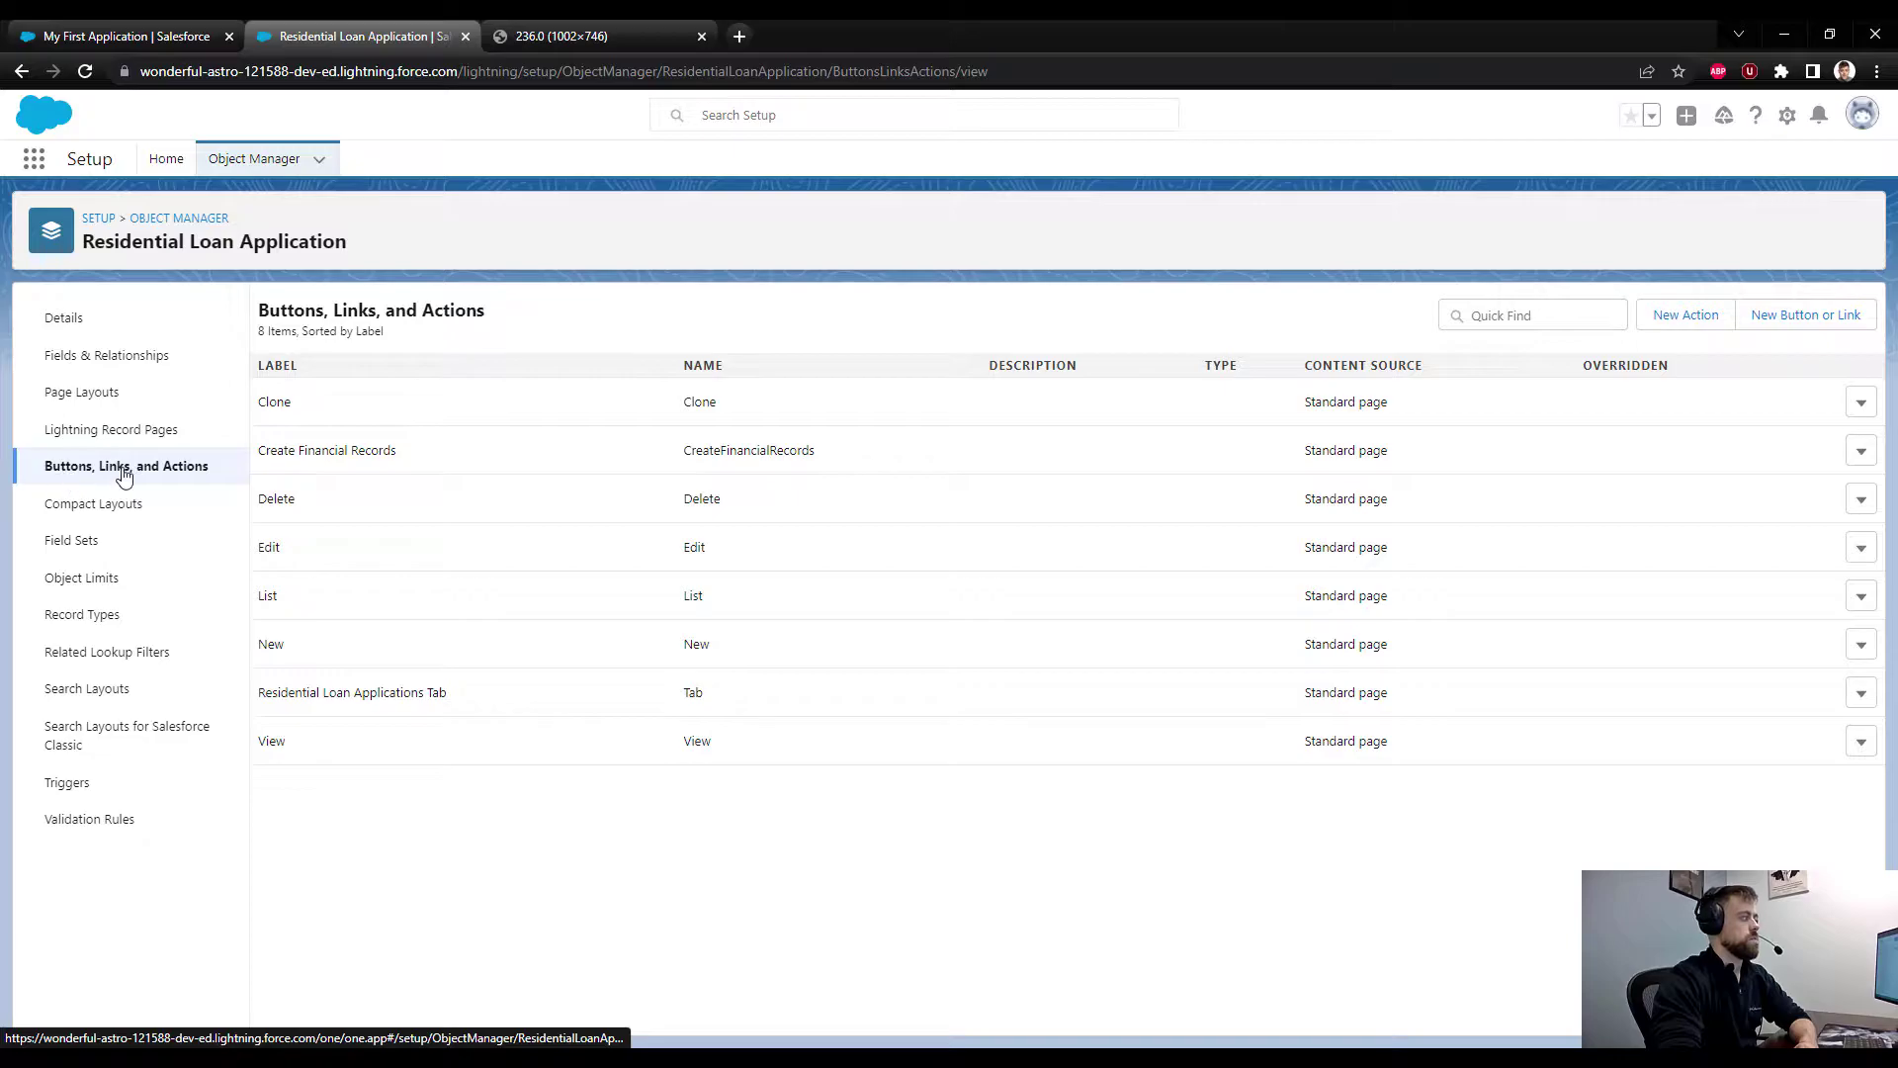
# - Start a new Flow-type action that runs the Borrower Information flow
pyautogui.click(1659, 323)
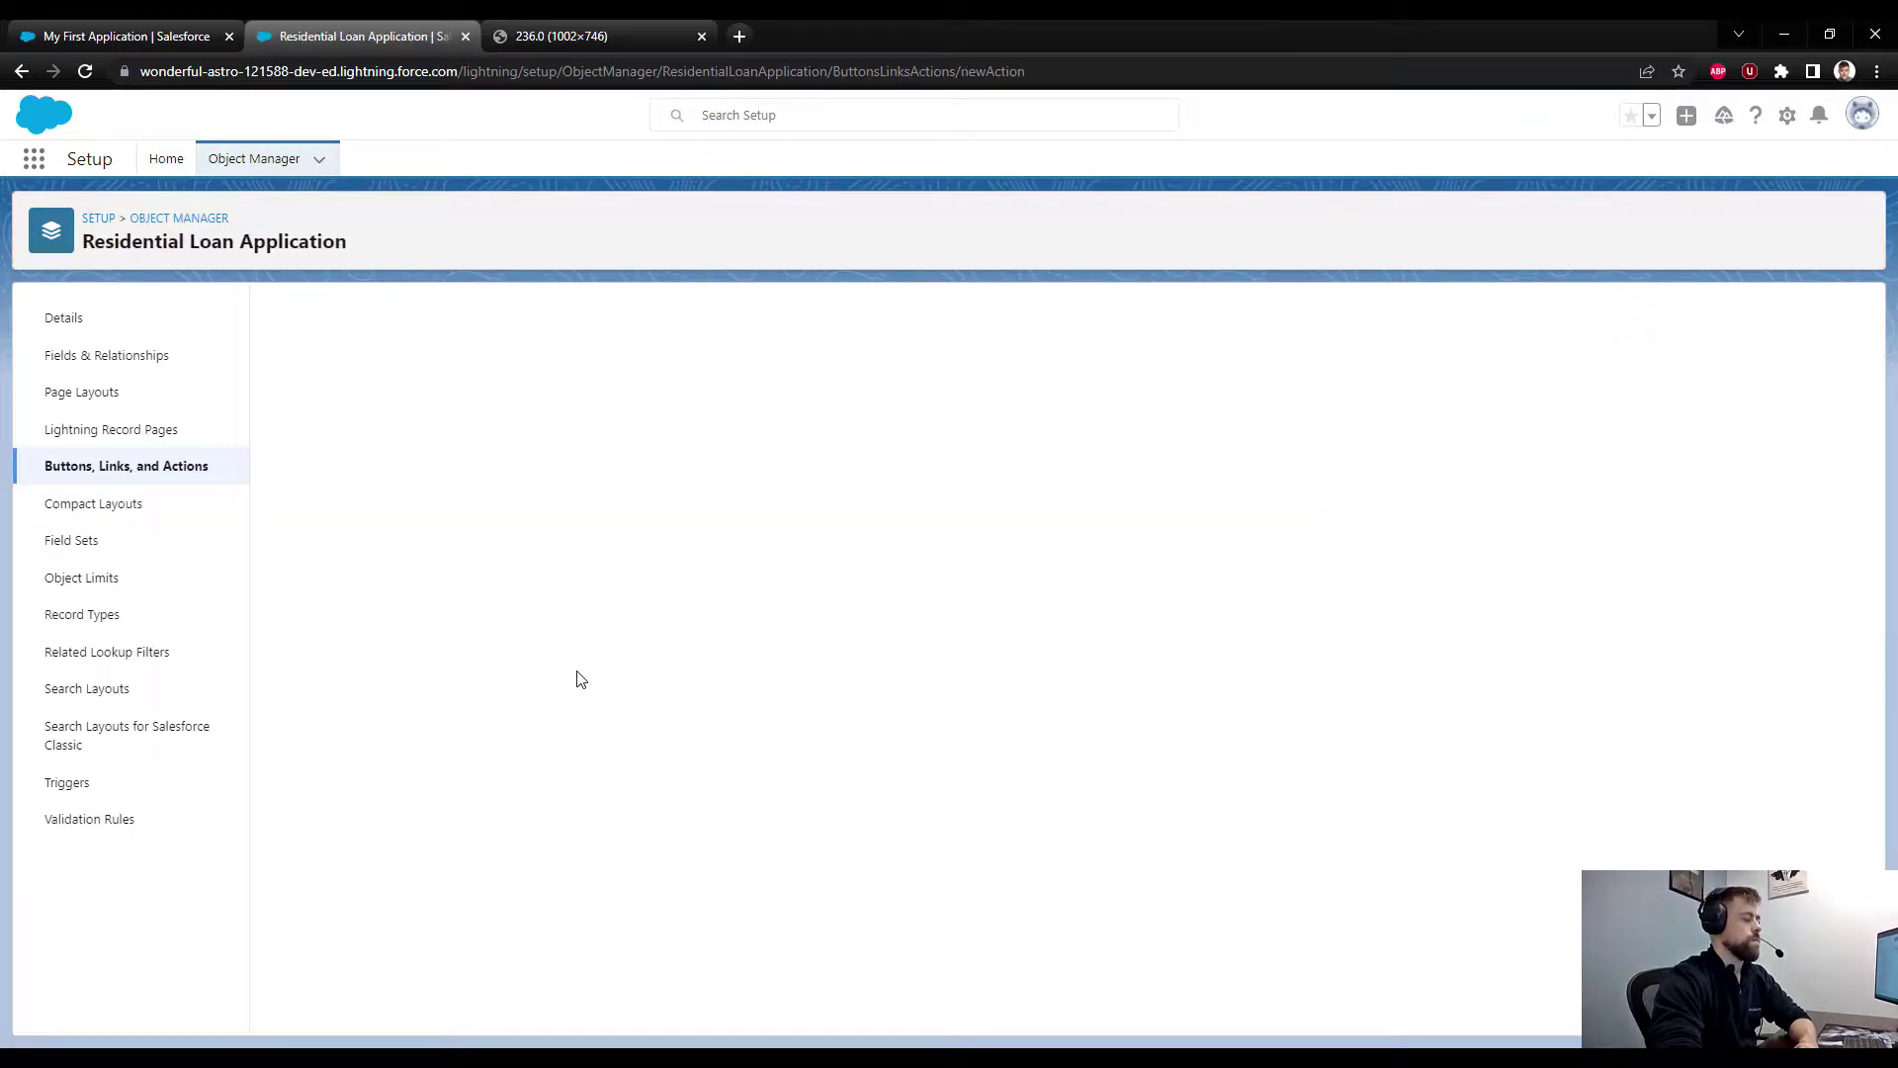
pyautogui.click(609, 426)
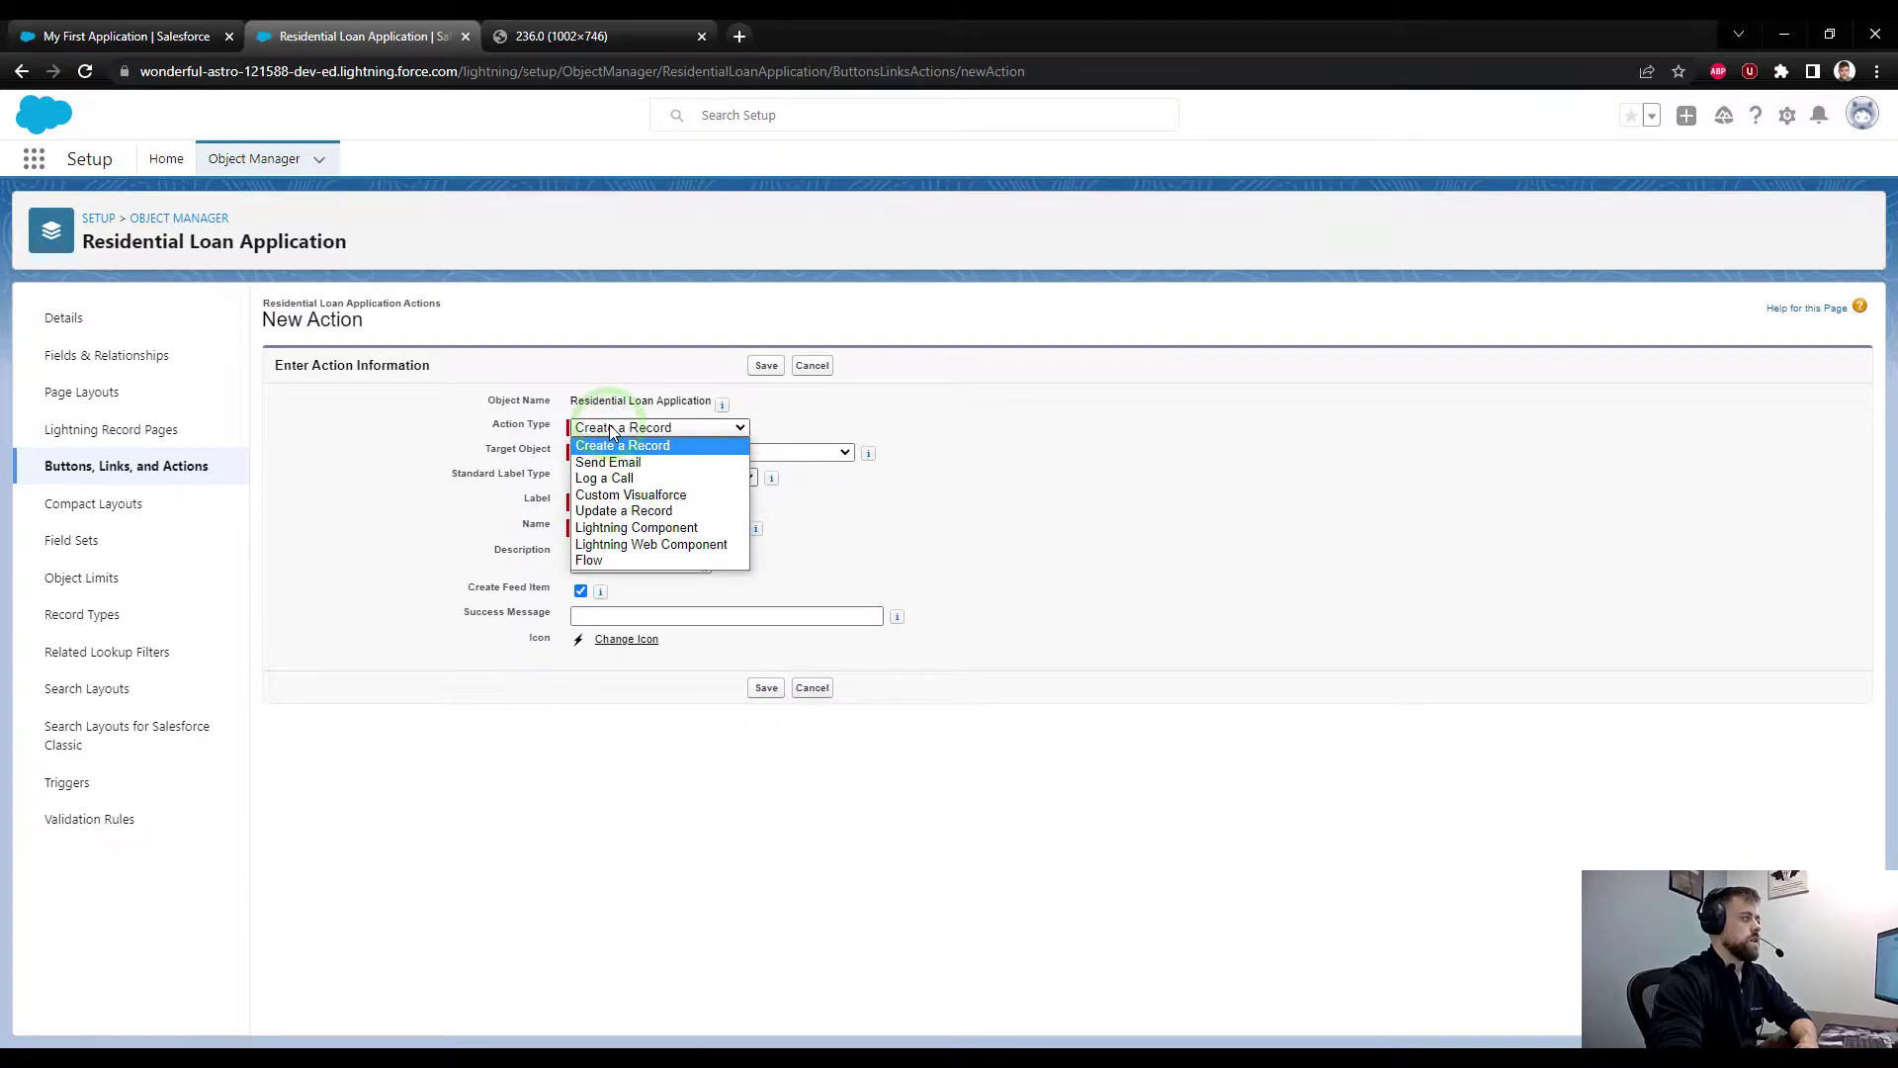
pyautogui.click(629, 561)
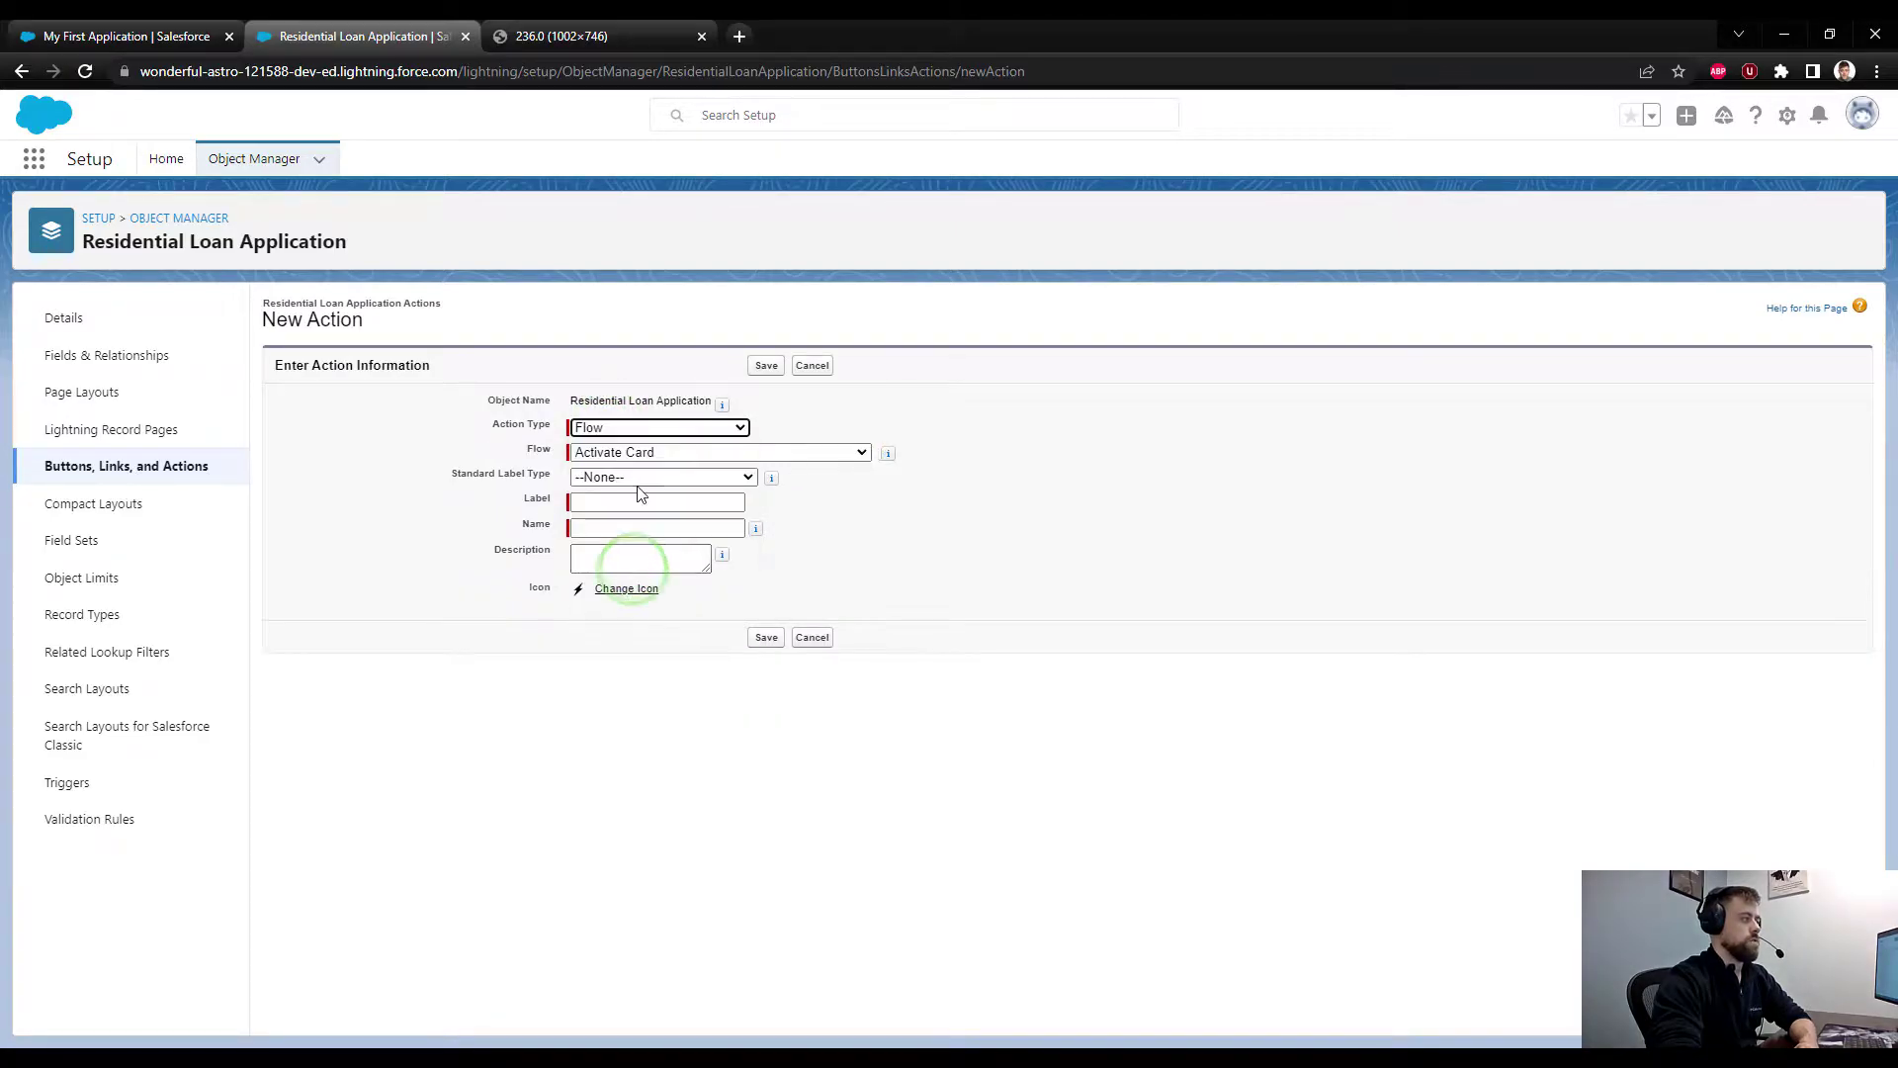
pyautogui.click(639, 453)
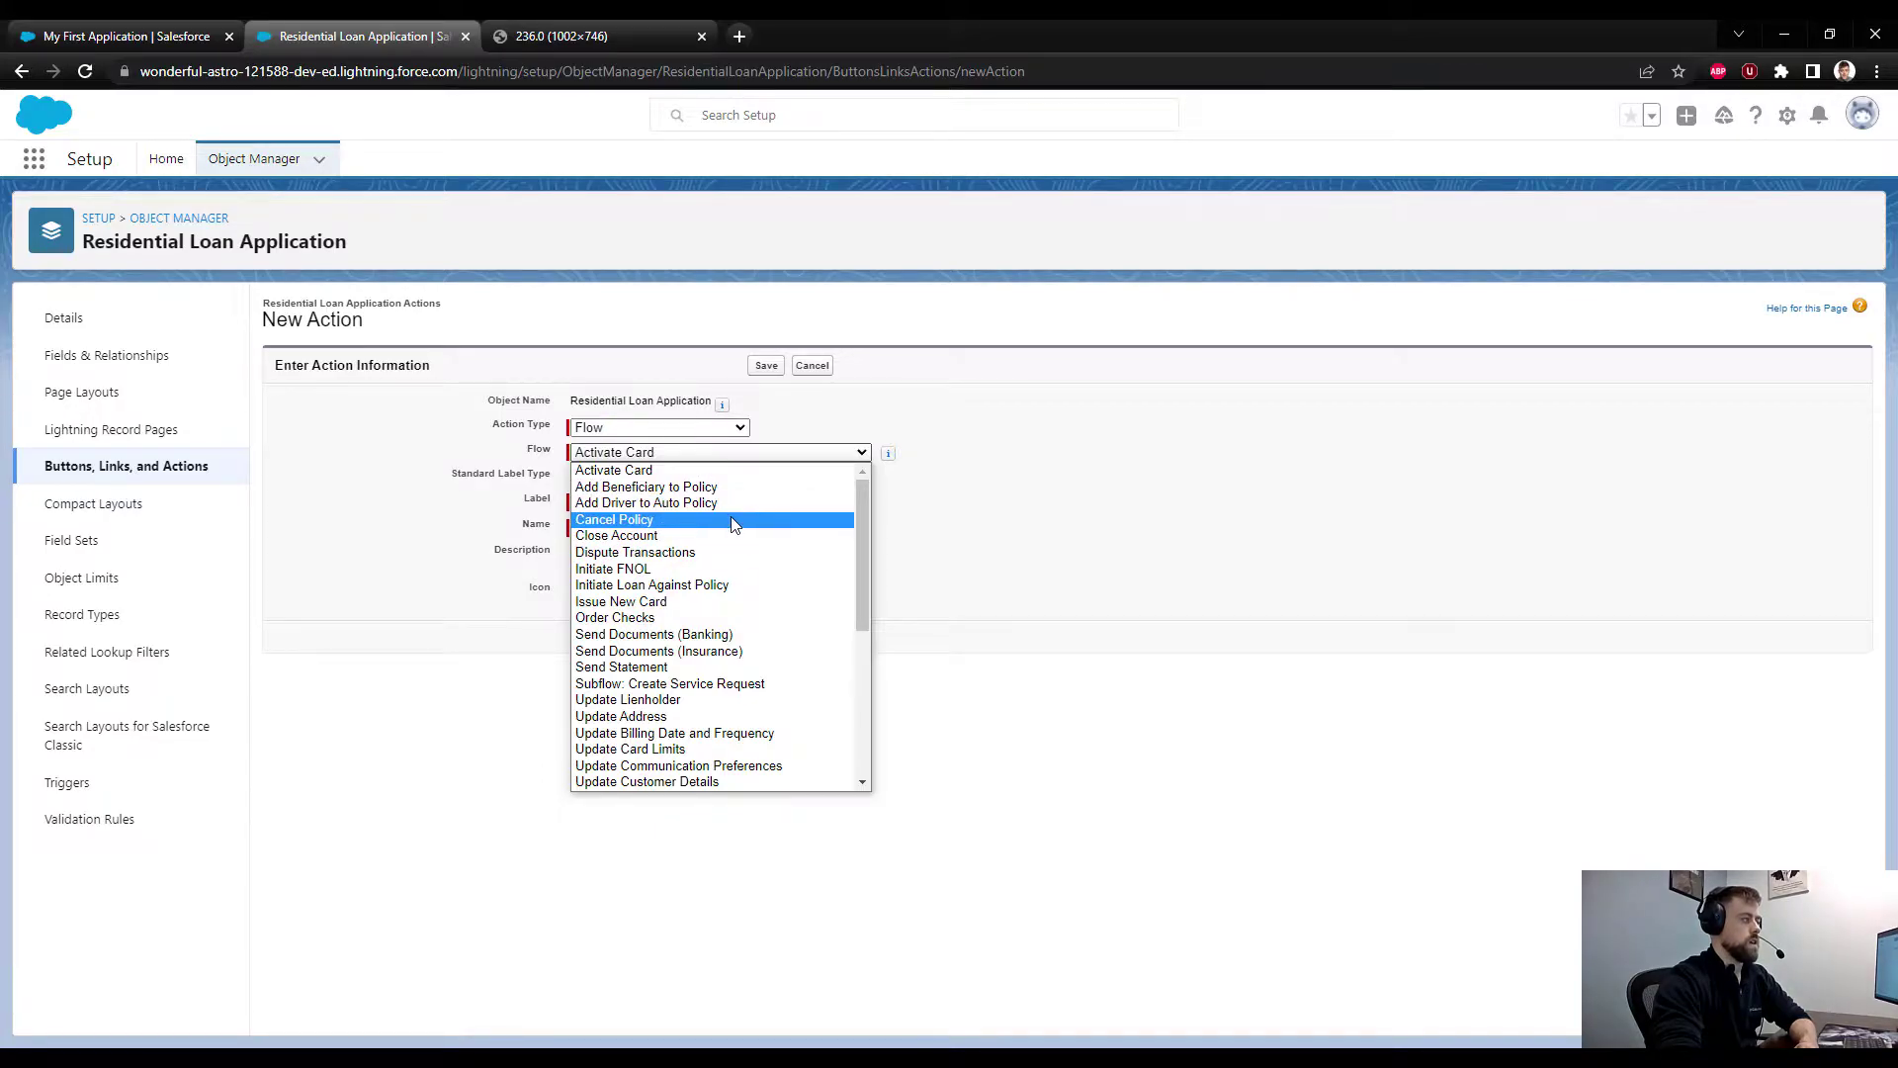
pyautogui.scroll(-2, 731, 516)
pyautogui.scroll(-6, 734, 524)
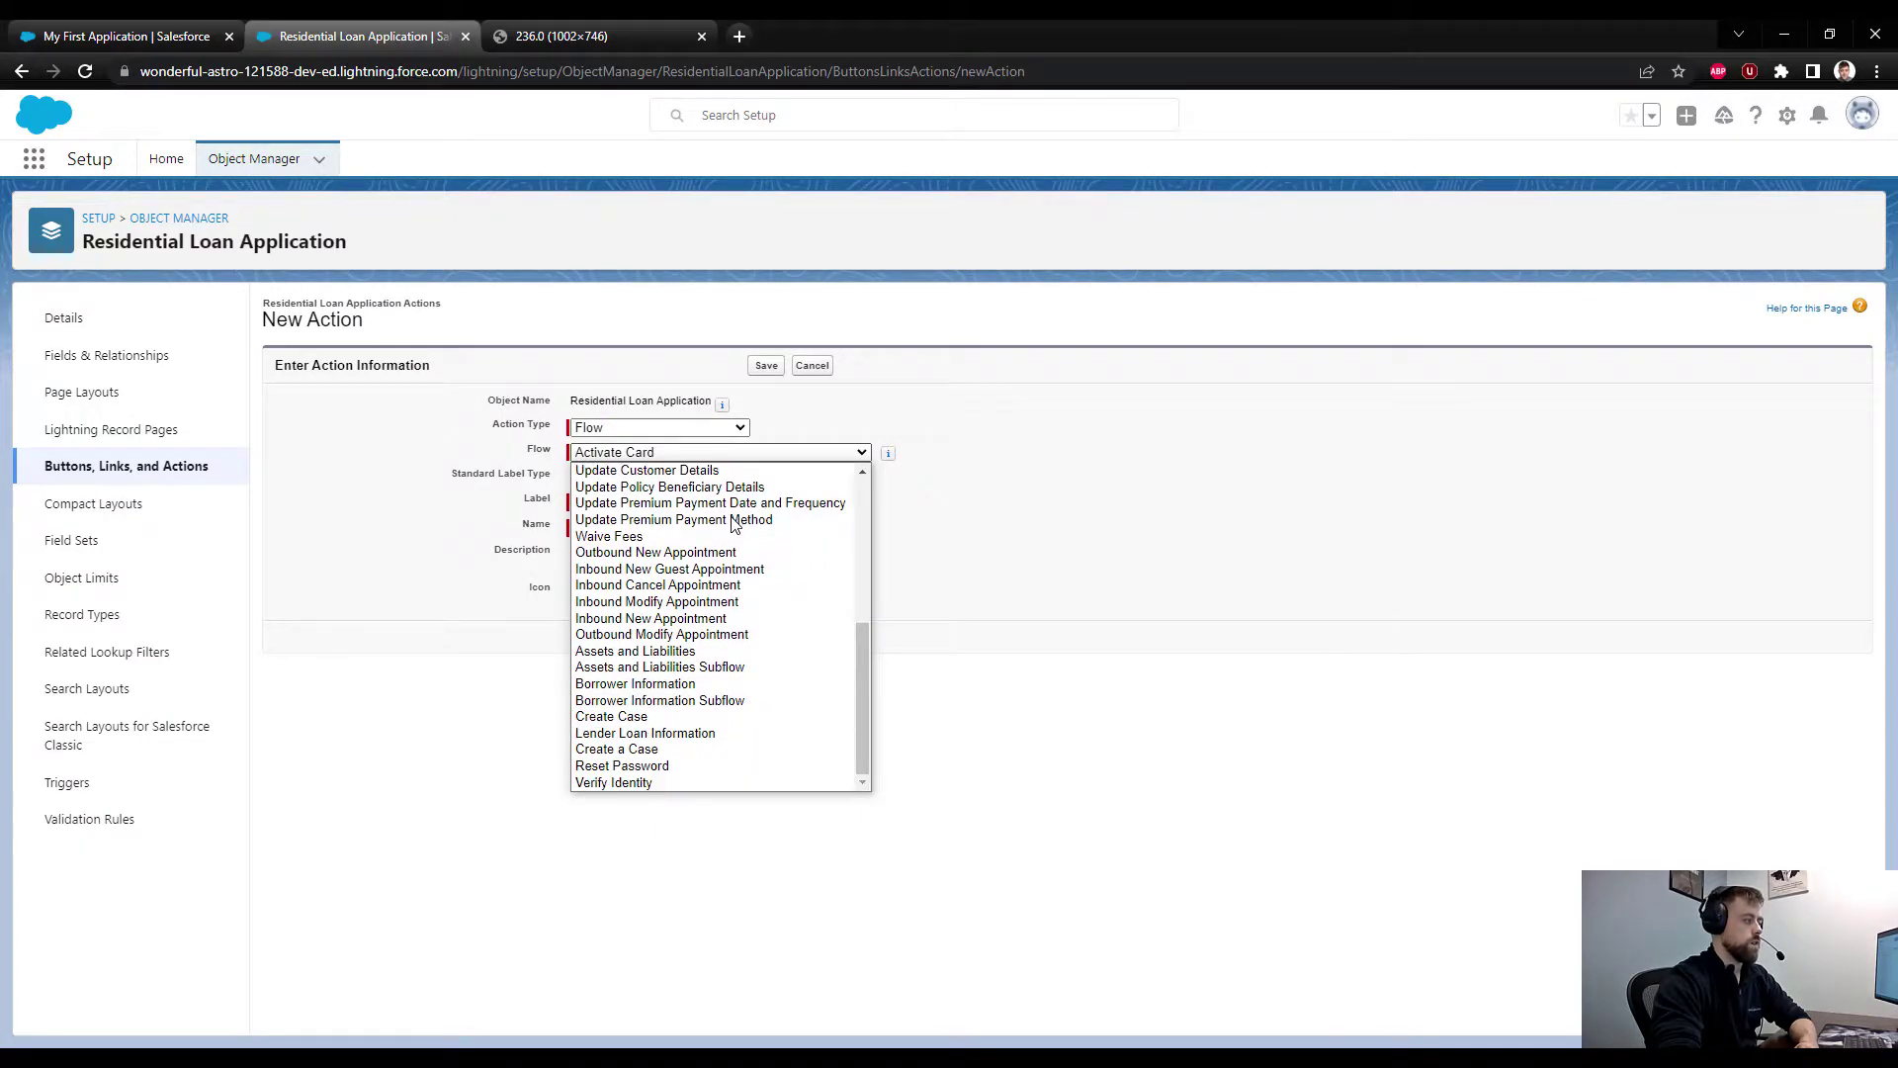
pyautogui.click(692, 683)
pyautogui.click(975, 571)
# - Label the action '+ Borrower Info' so its name auto-fills as Borrower_Info
pyautogui.click(636, 501)
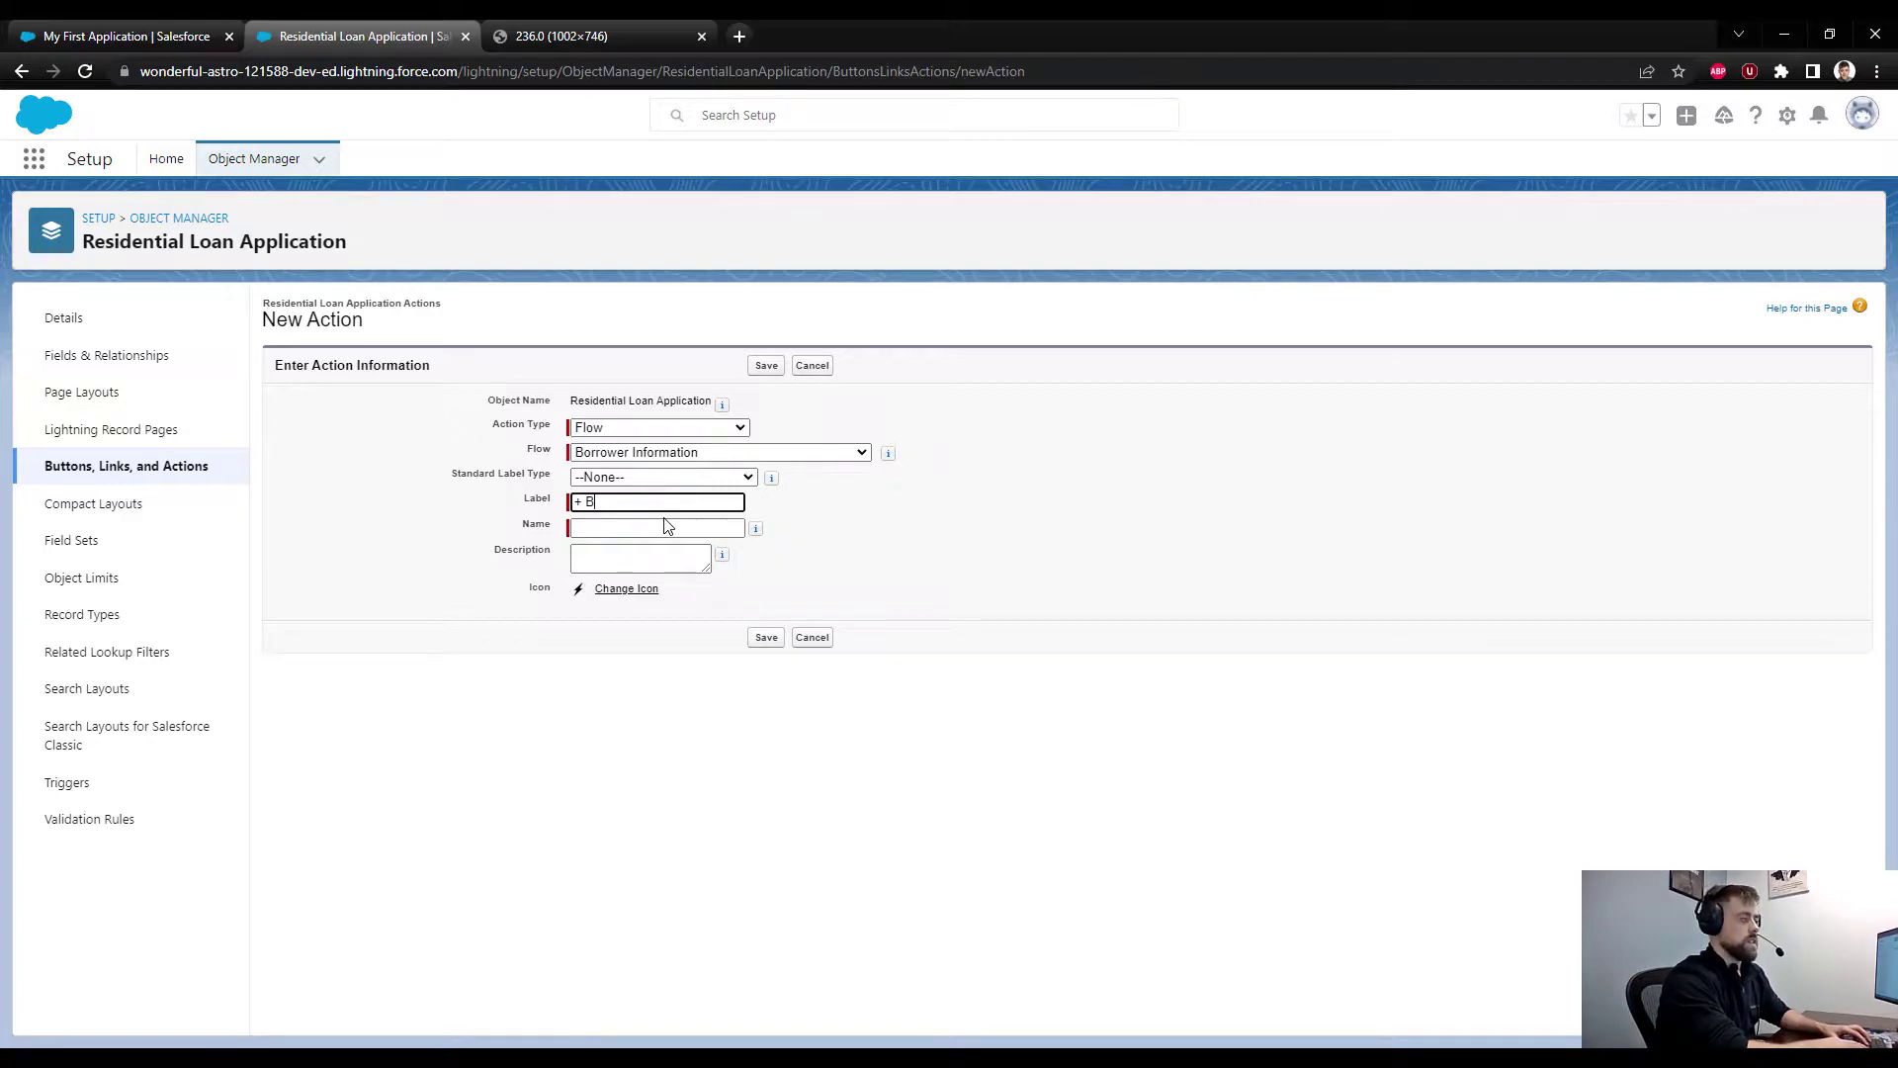
pyautogui.write('+ Borrower')
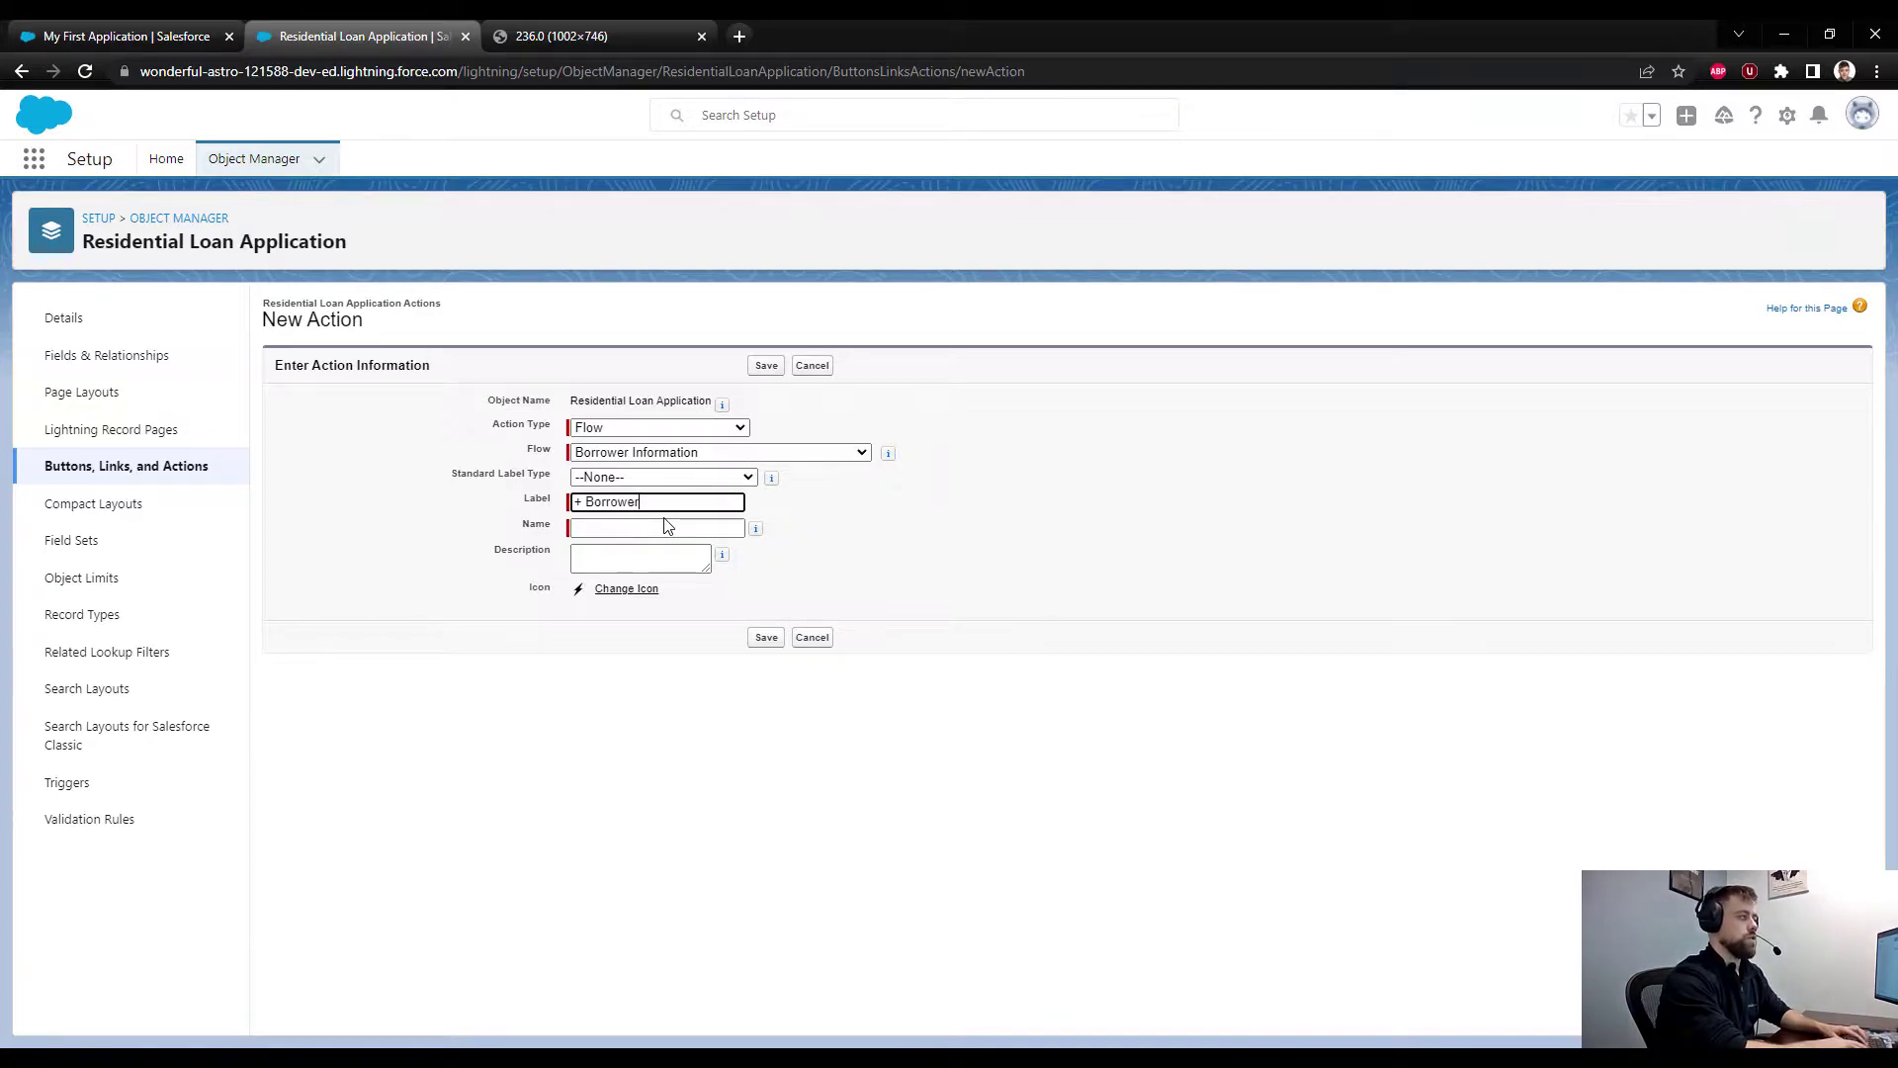
pyautogui.write(' Info')
pyautogui.press('Tab')
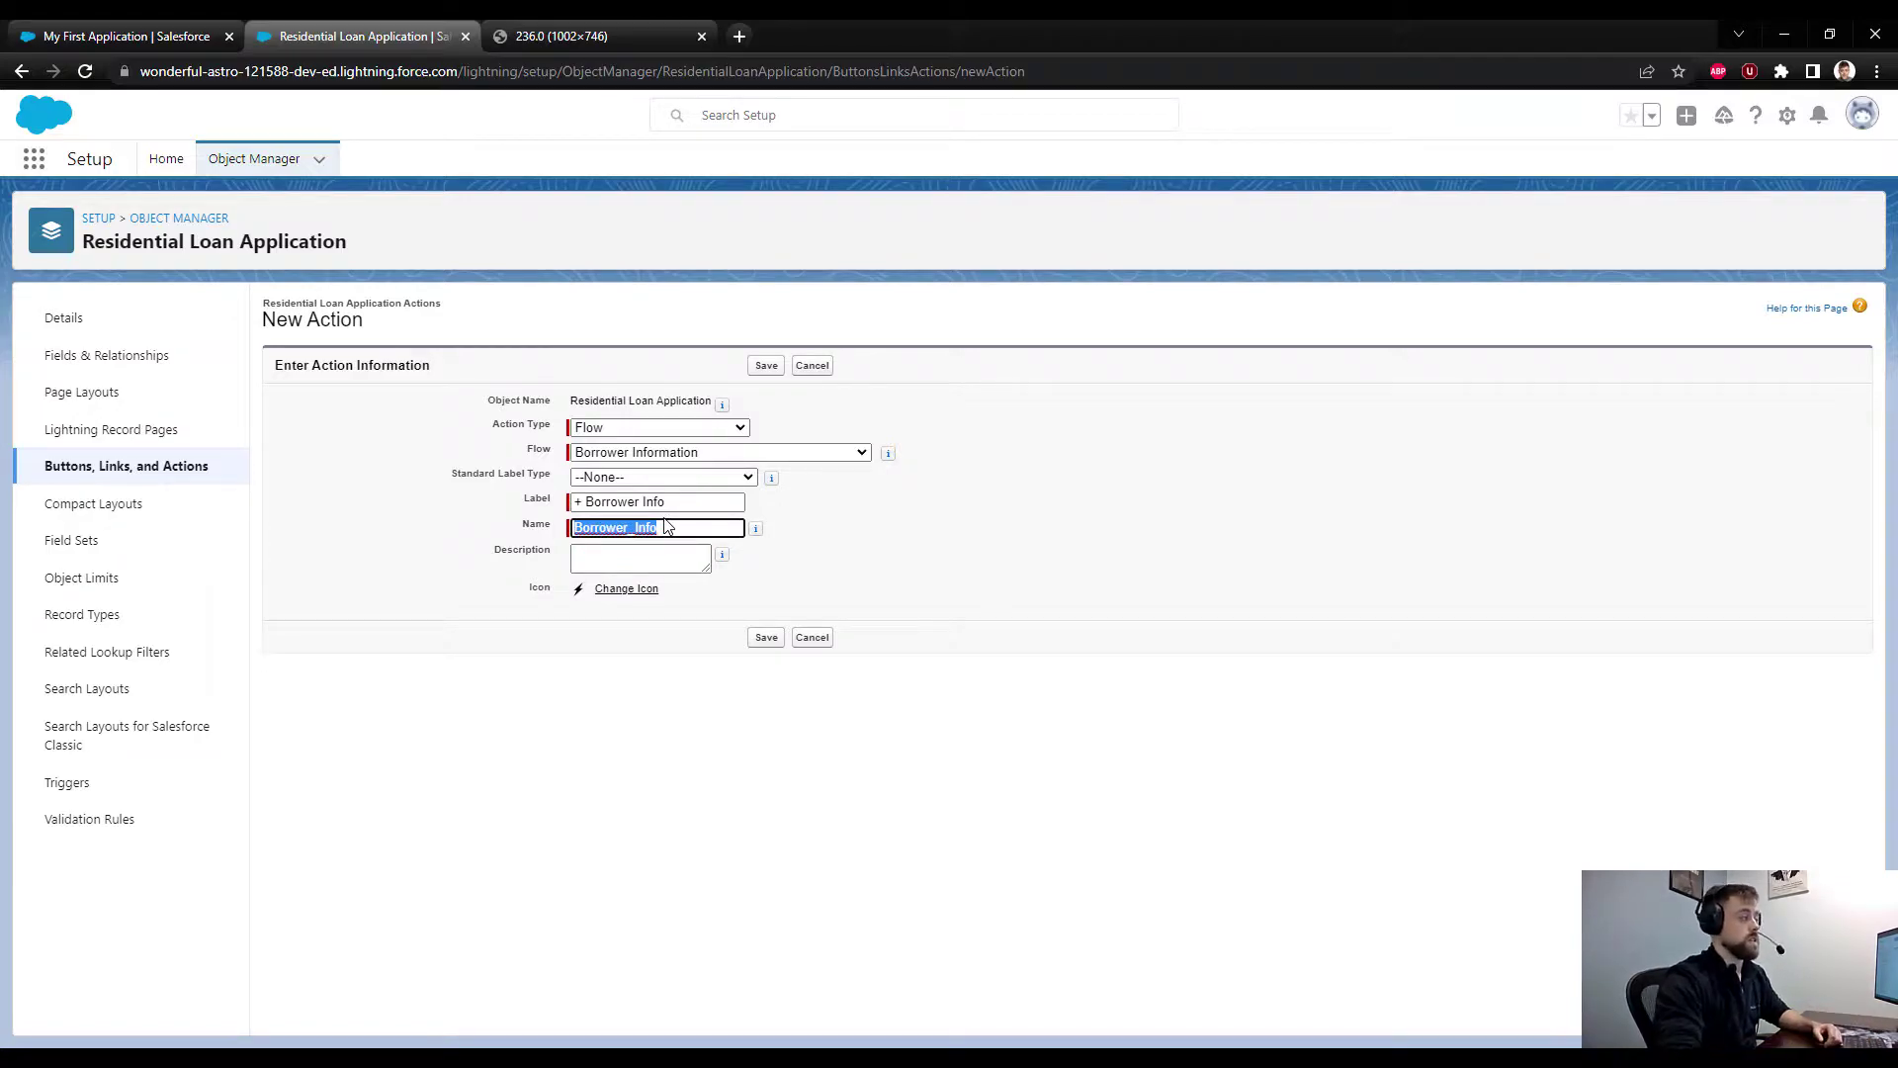
pyautogui.click(939, 566)
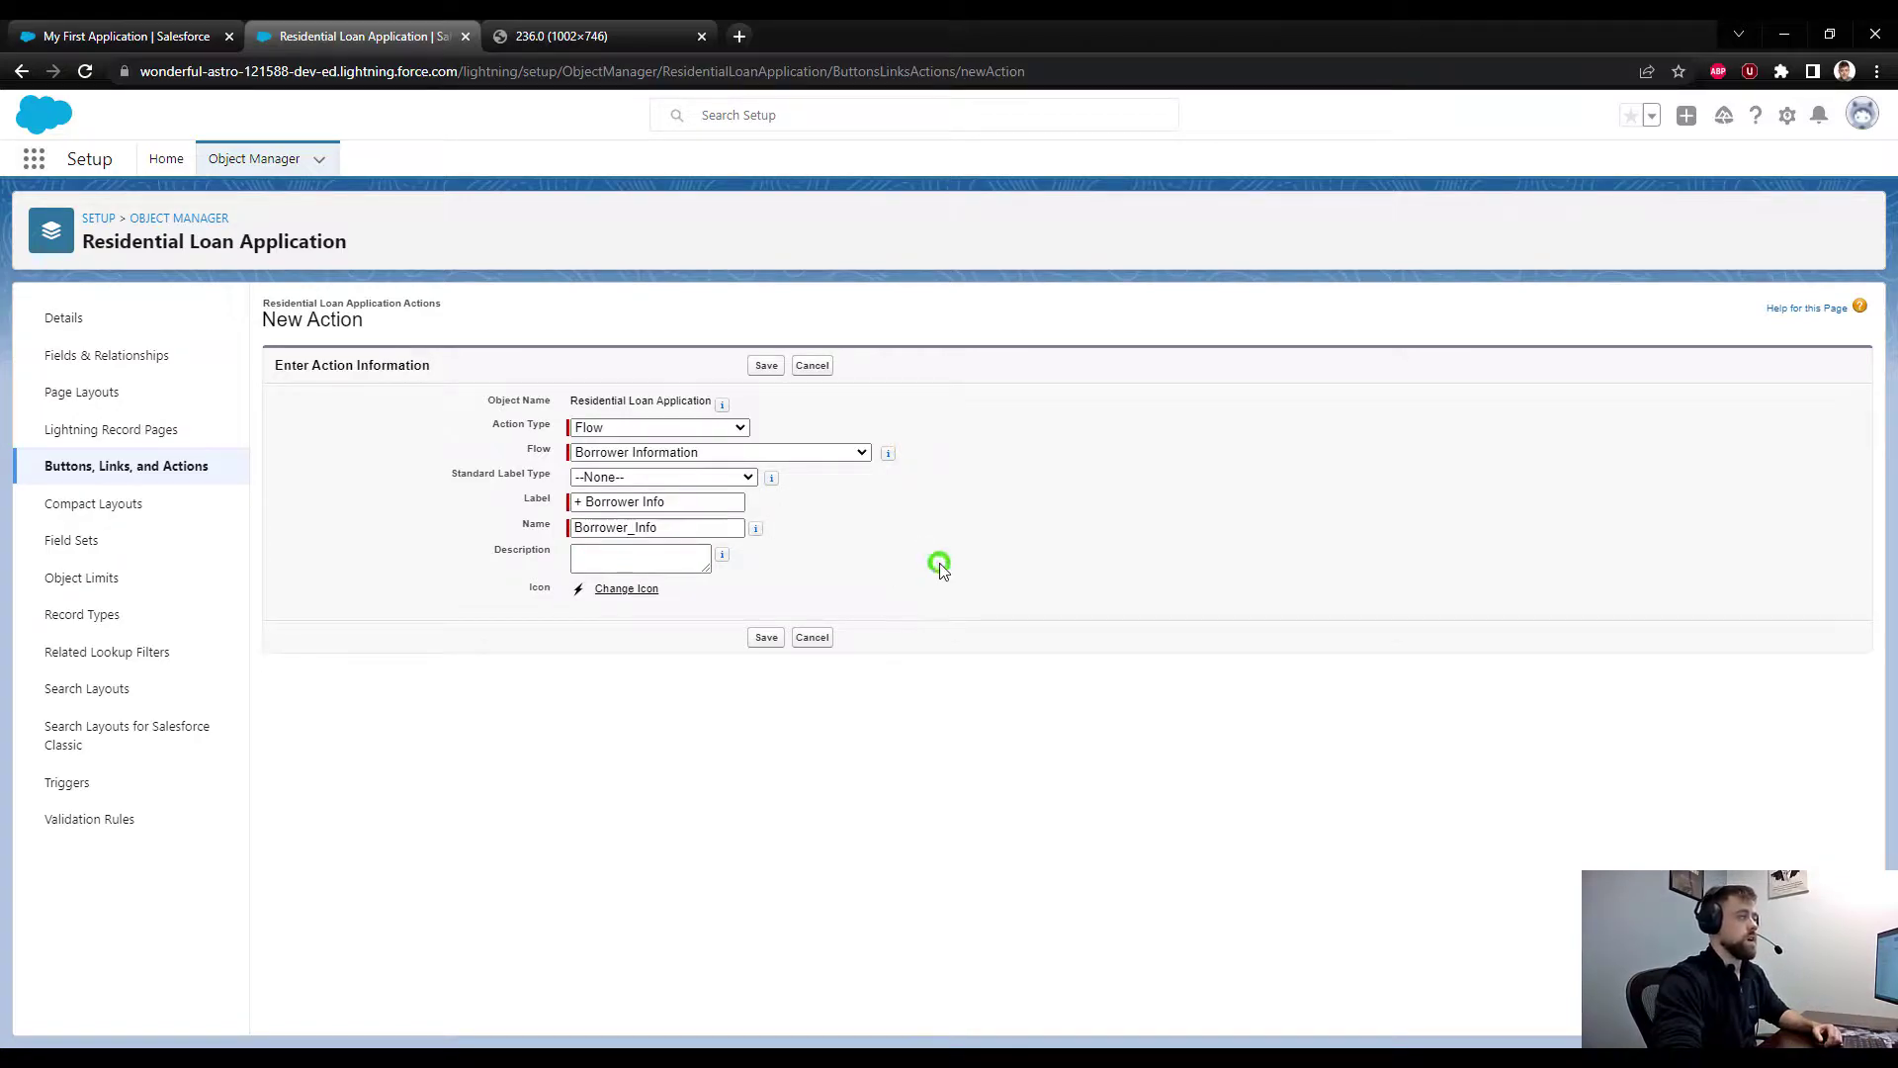
# - Save + Borrower Info, then open Residential Loan Application Layout from the object's Page Layouts
pyautogui.click(754, 366)
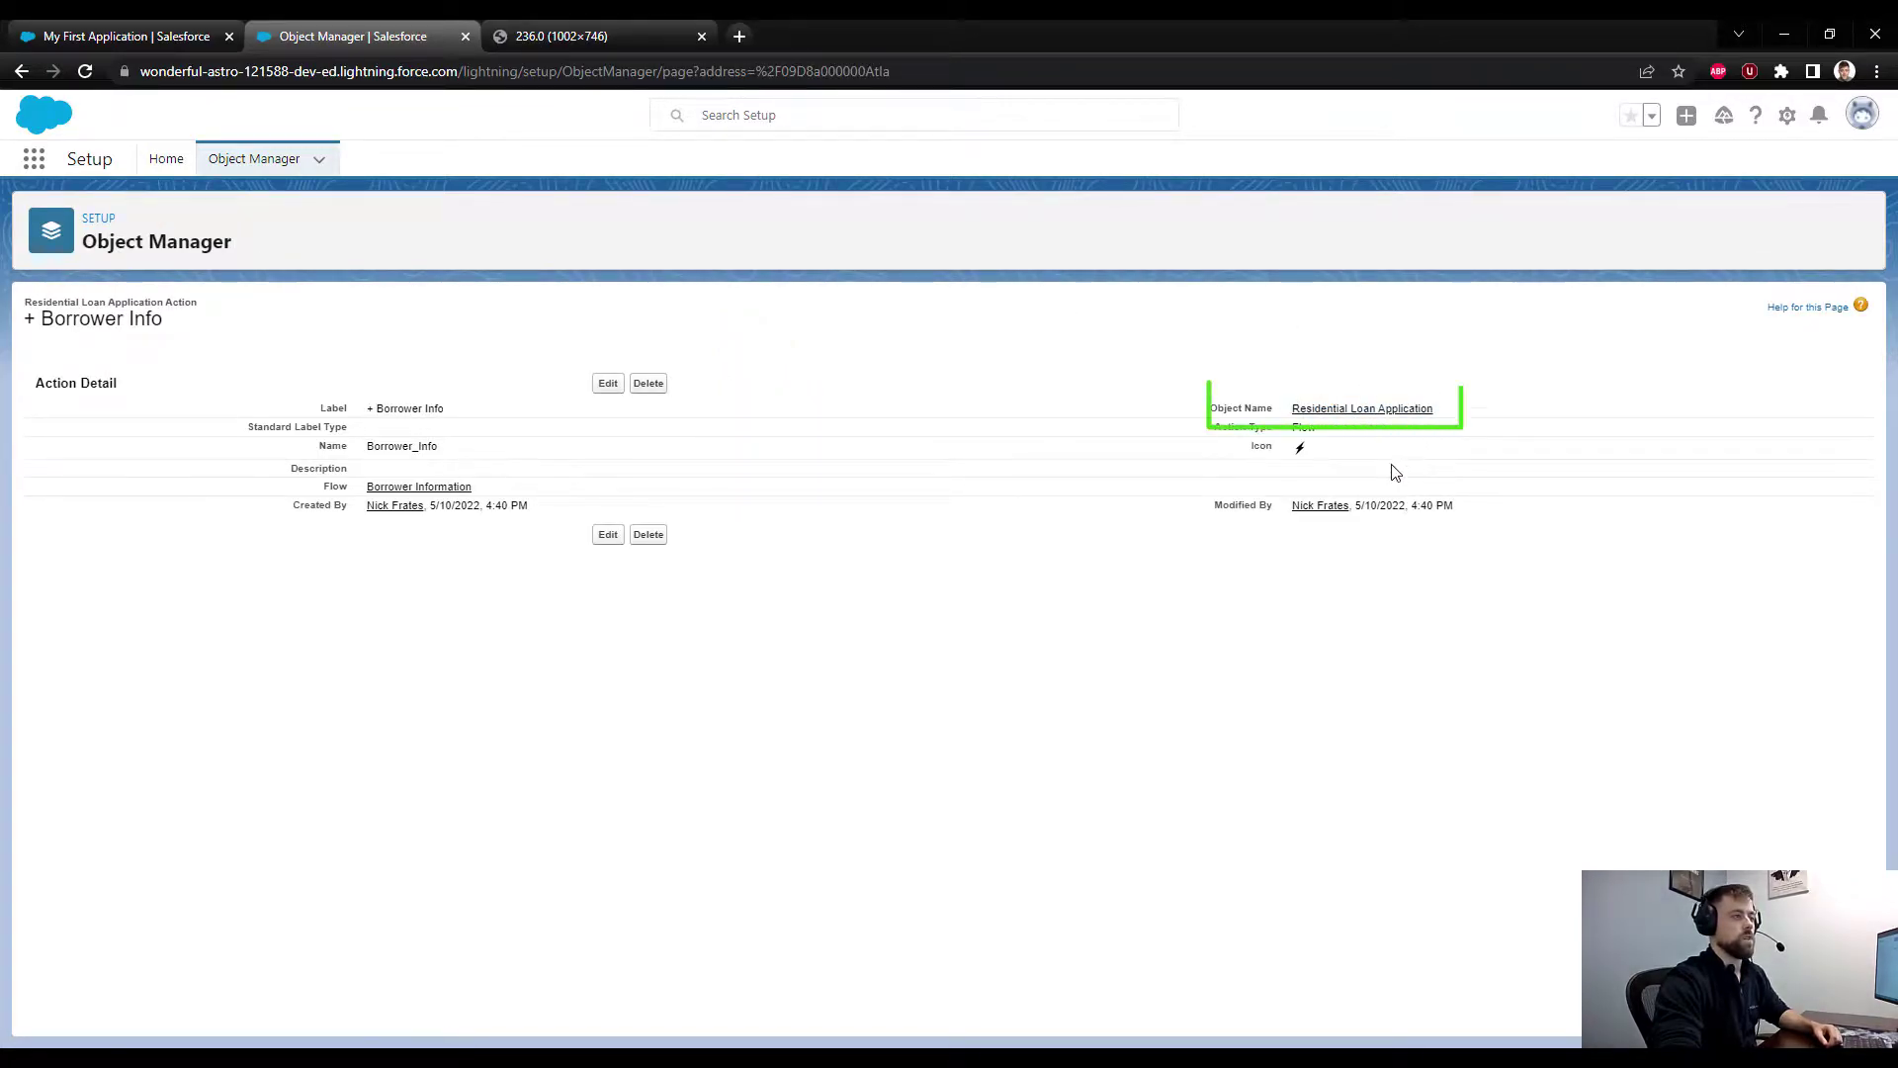
pyautogui.click(1350, 409)
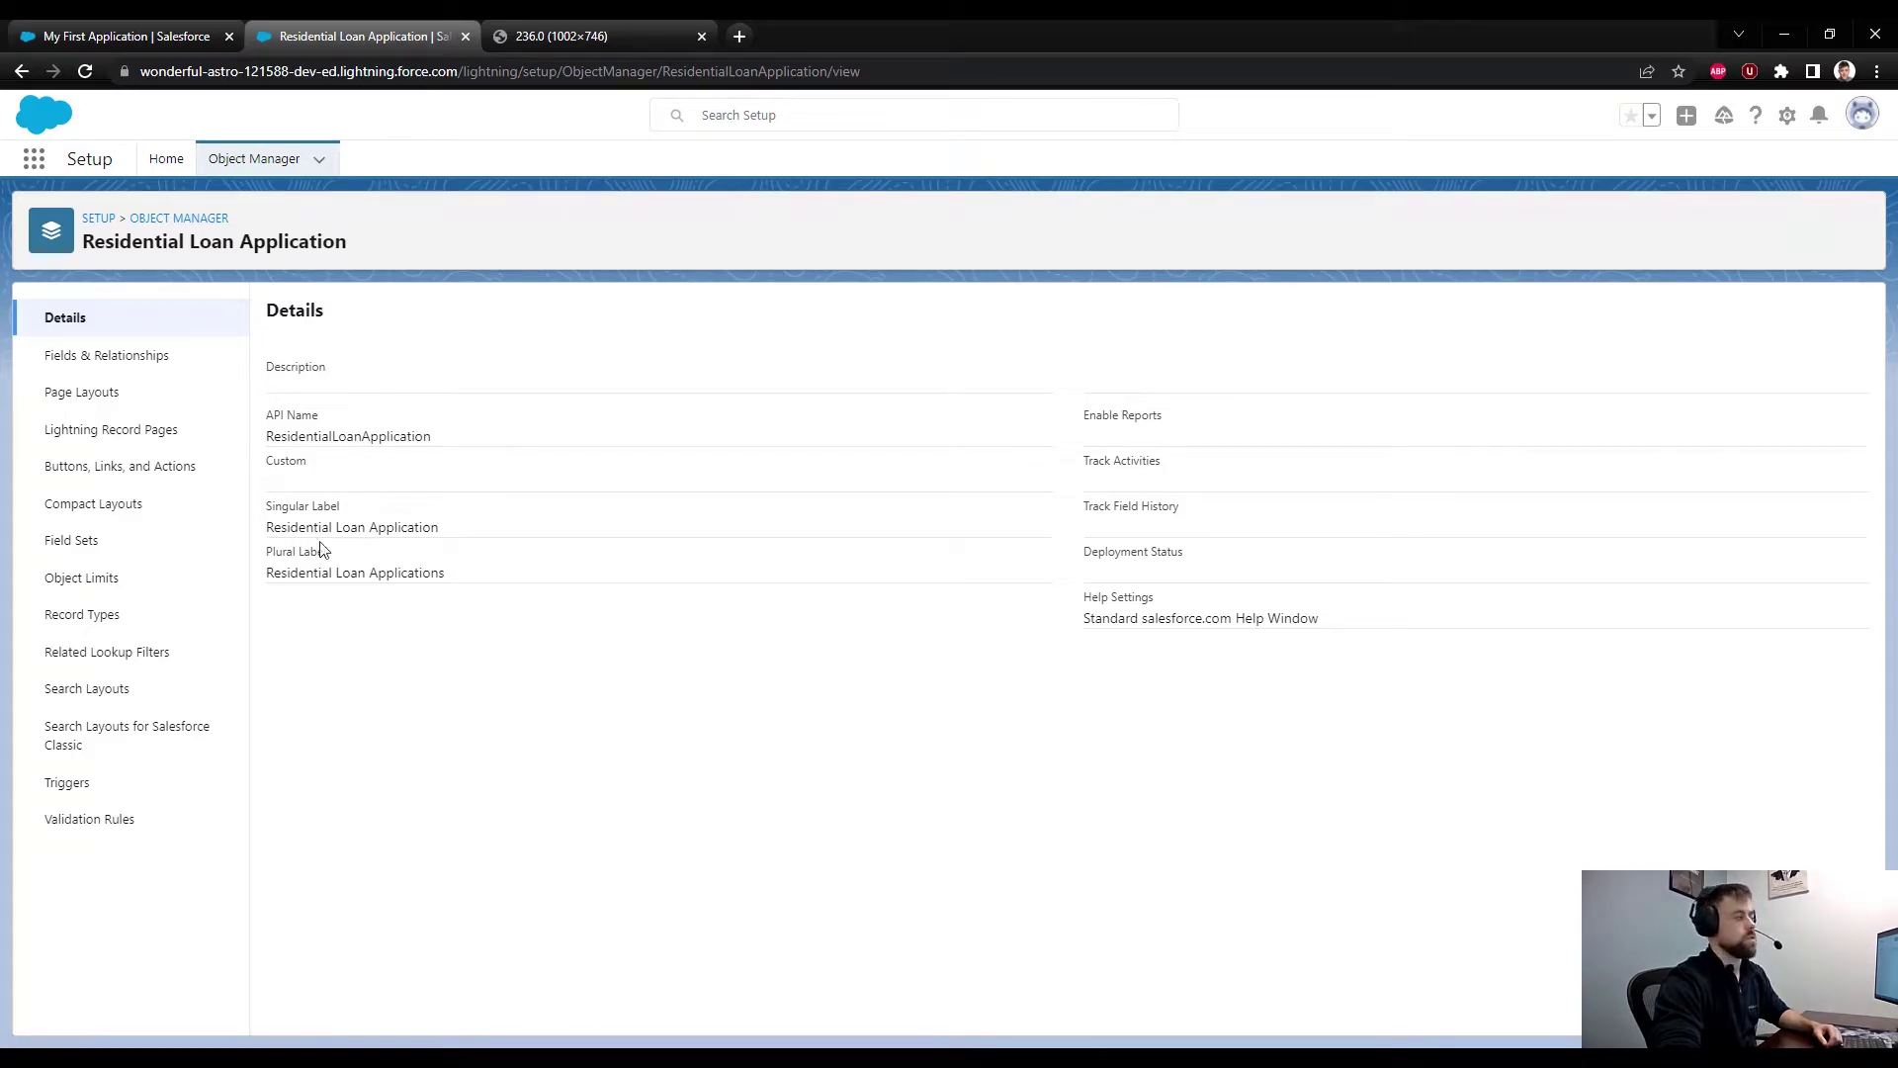
pyautogui.click(98, 408)
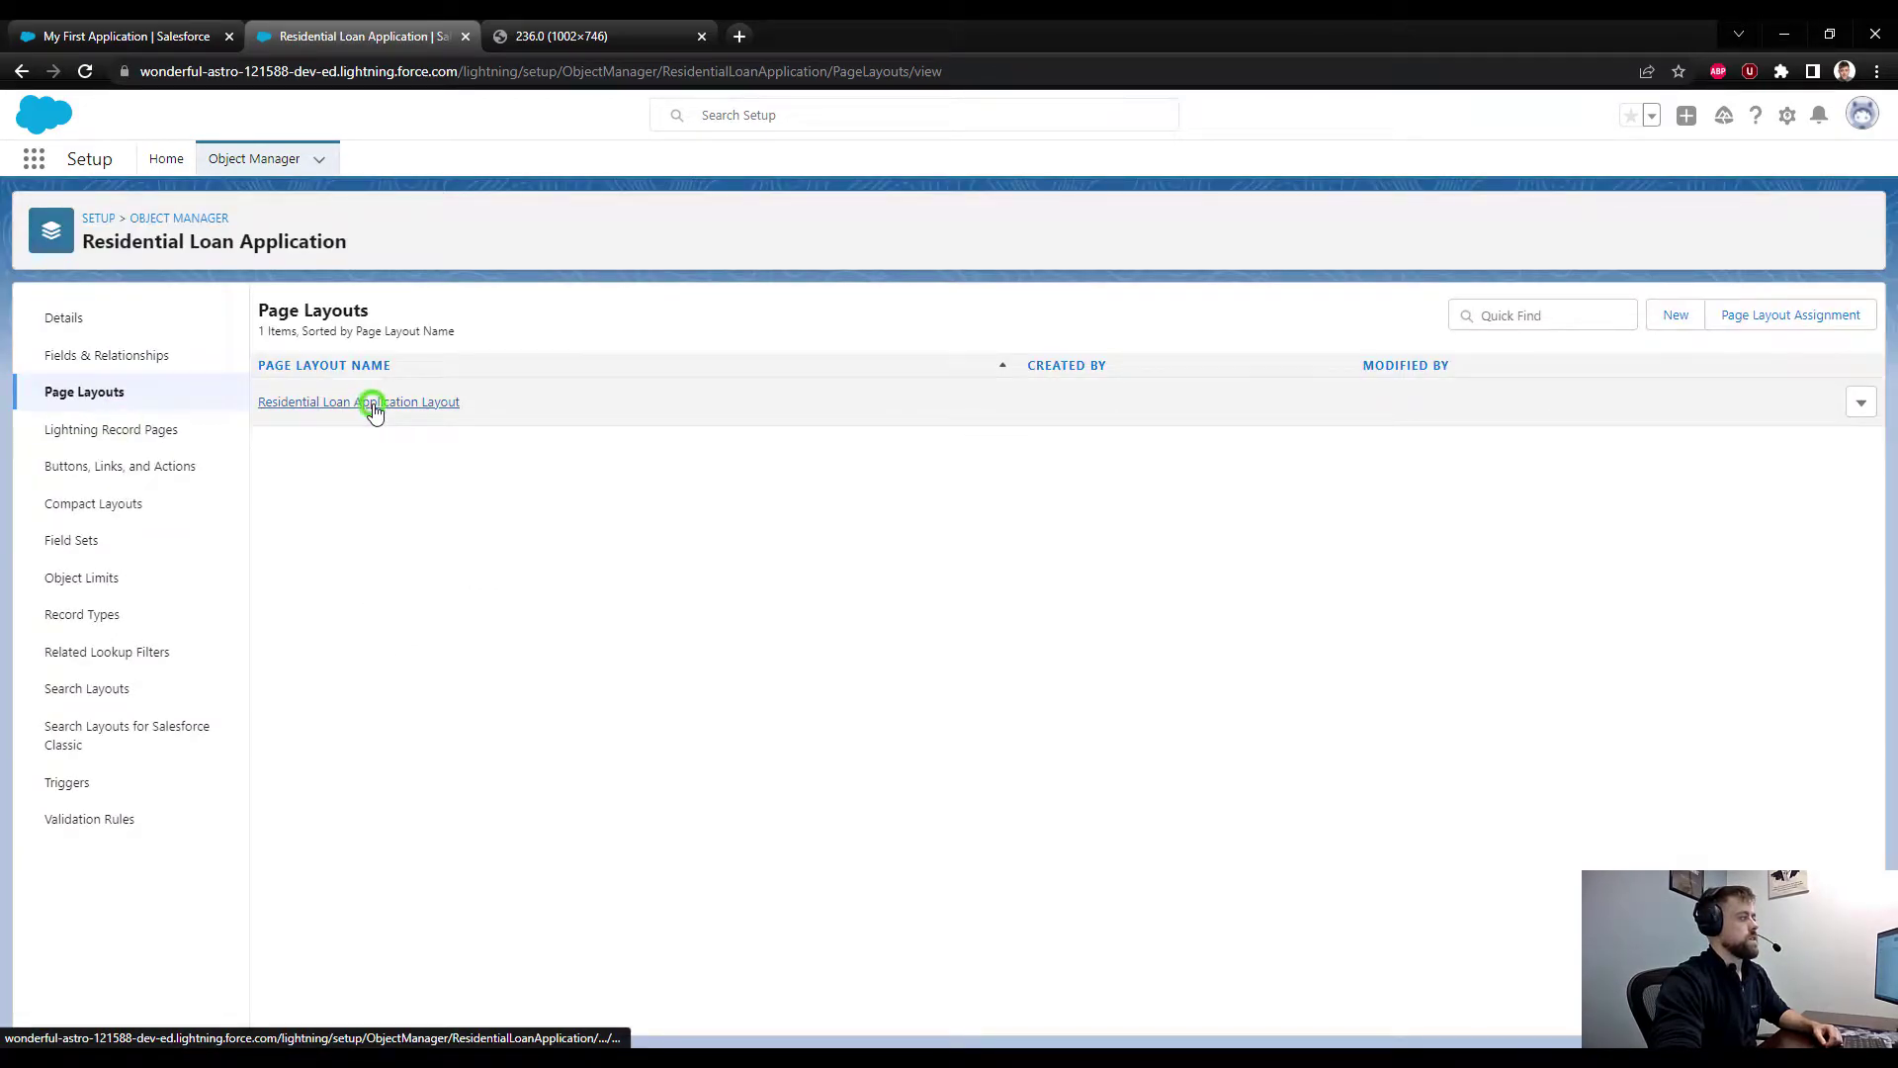
pyautogui.click(374, 409)
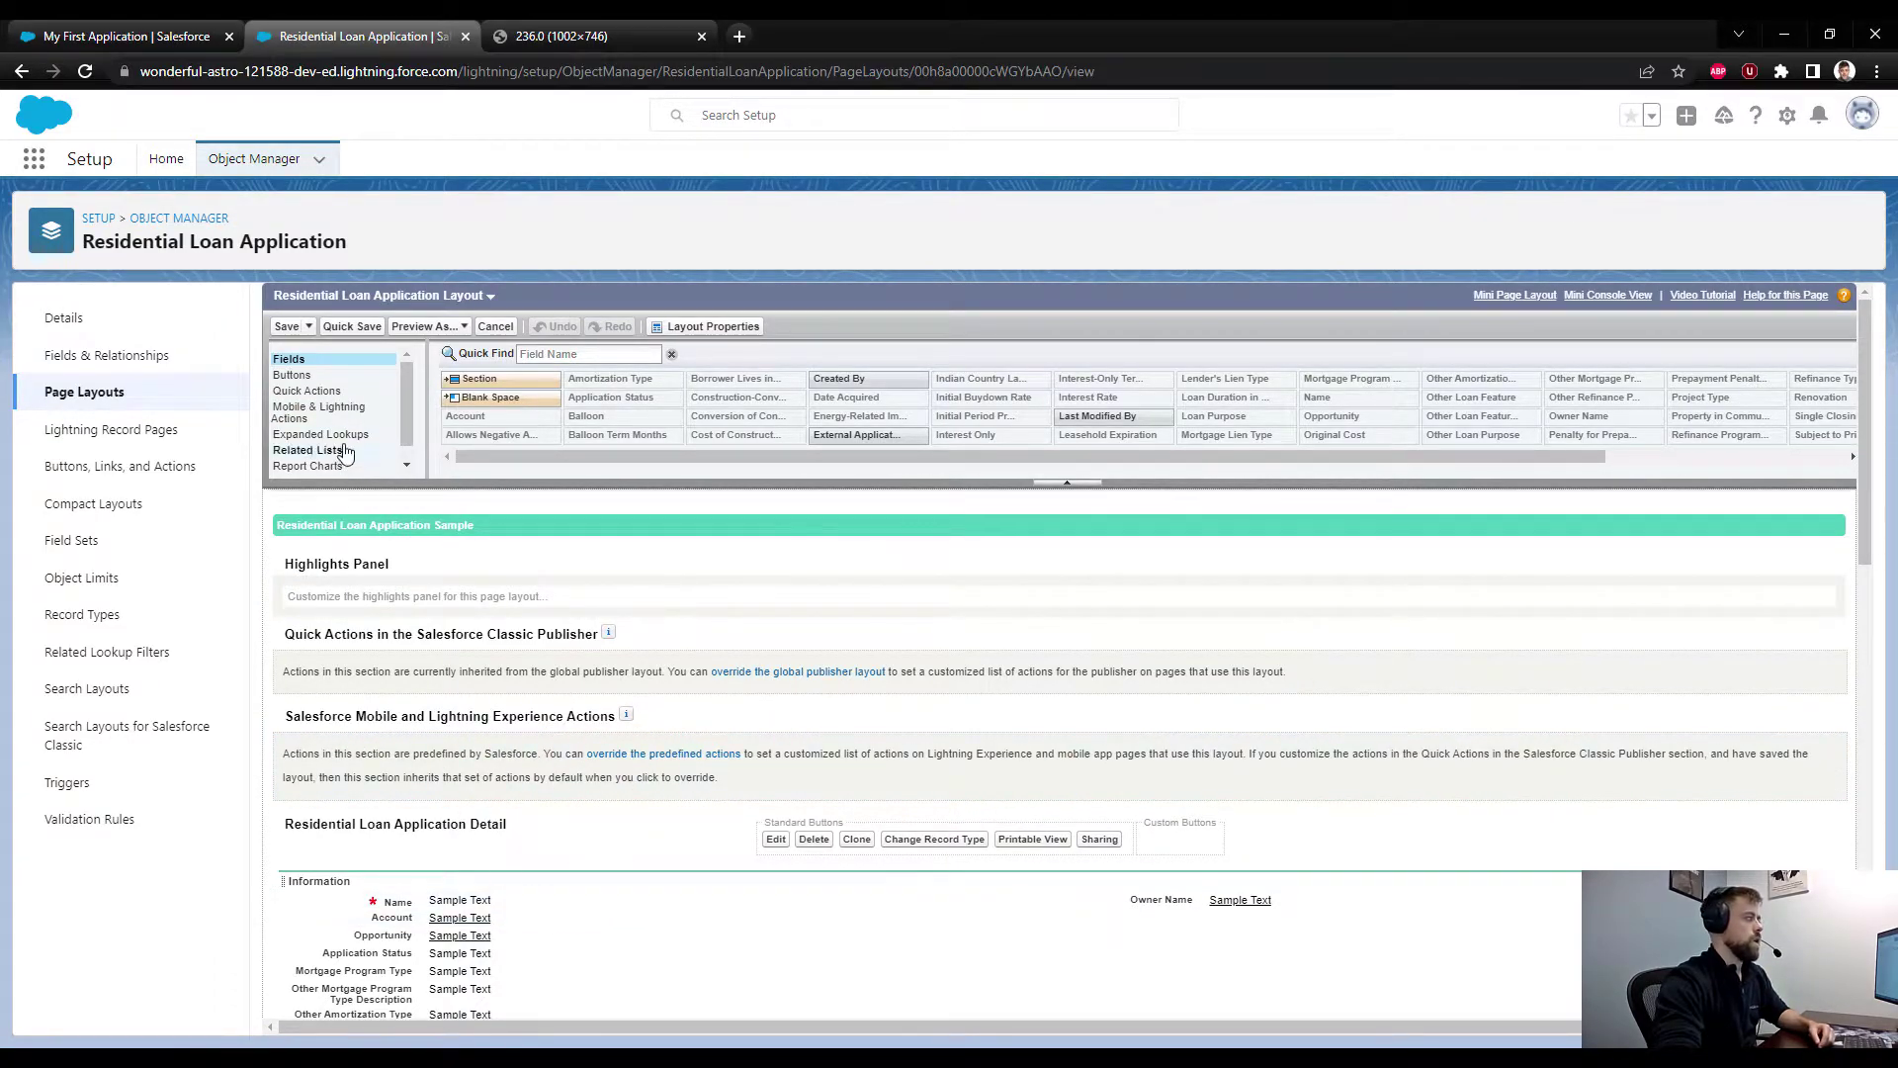
# - Override the predefined Lightning actions, put + Borrower Info first, and quick-save the layout
pyautogui.click(343, 411)
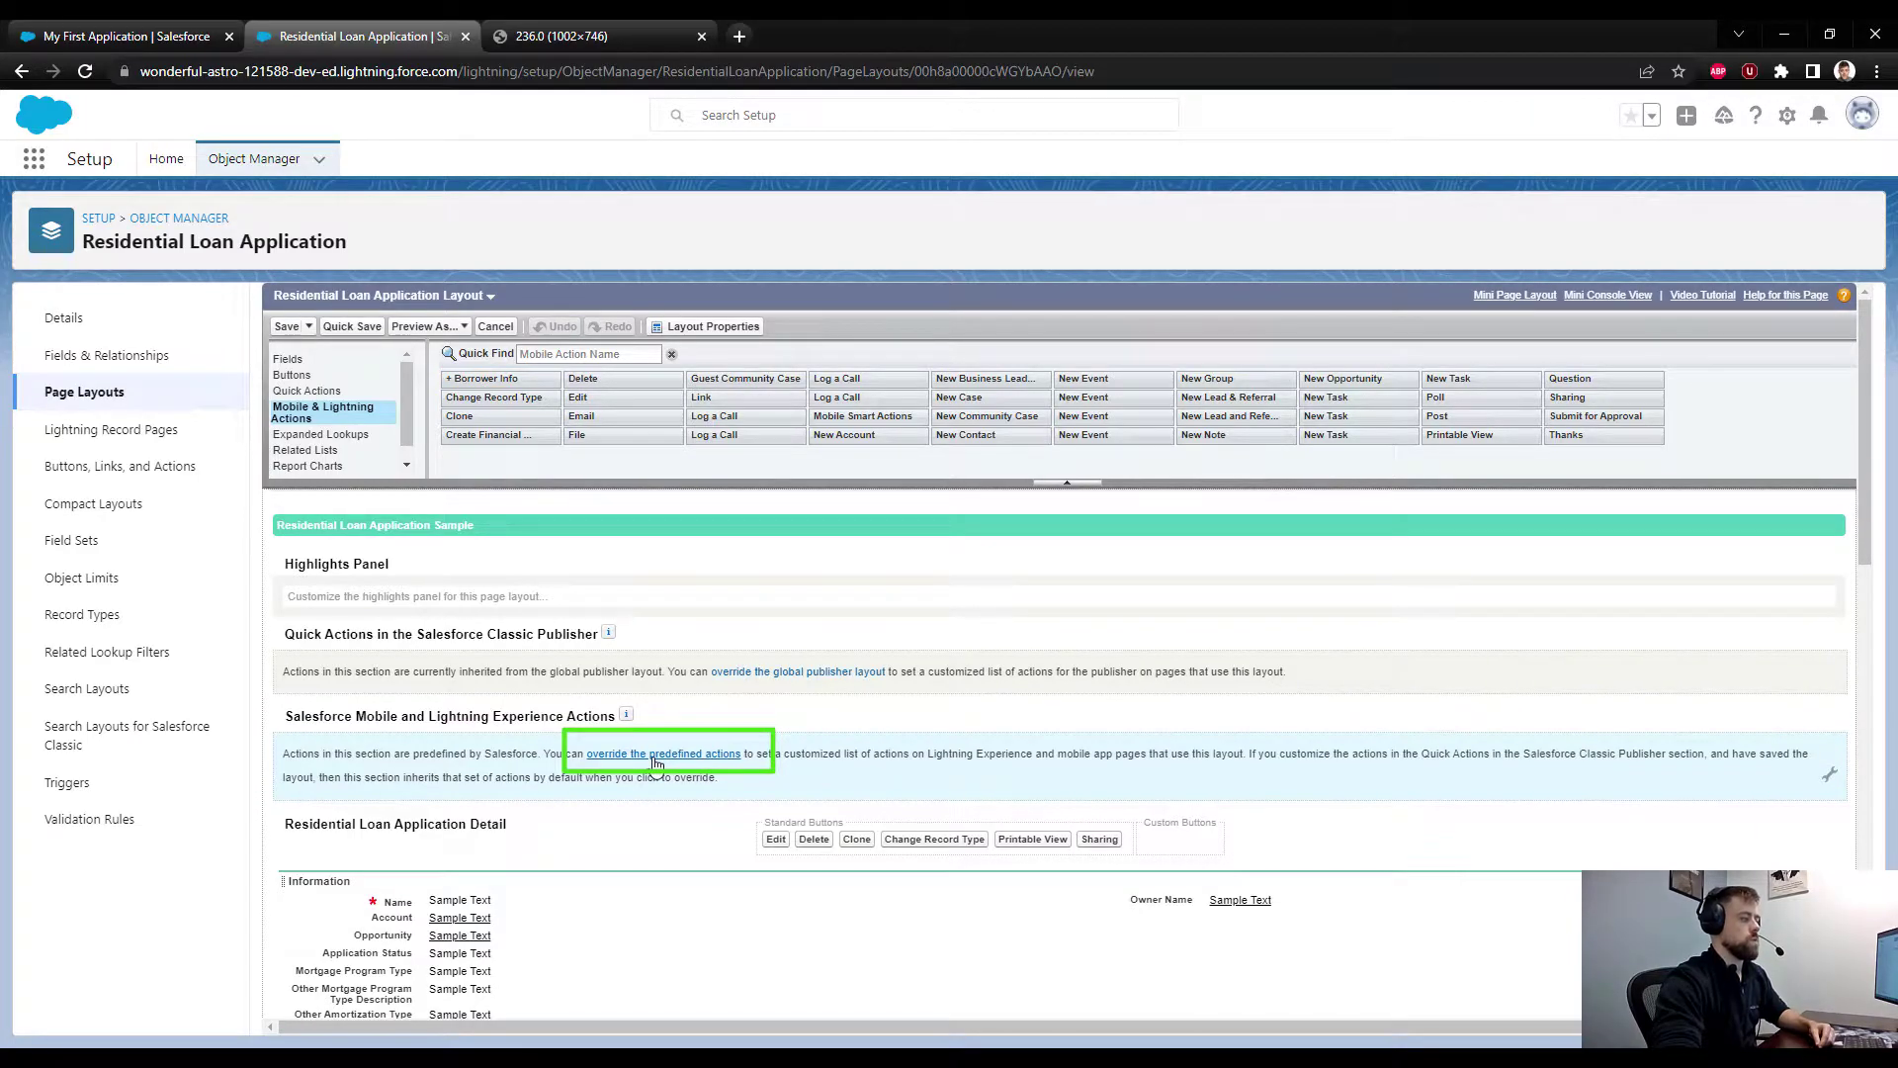
pyautogui.click(655, 762)
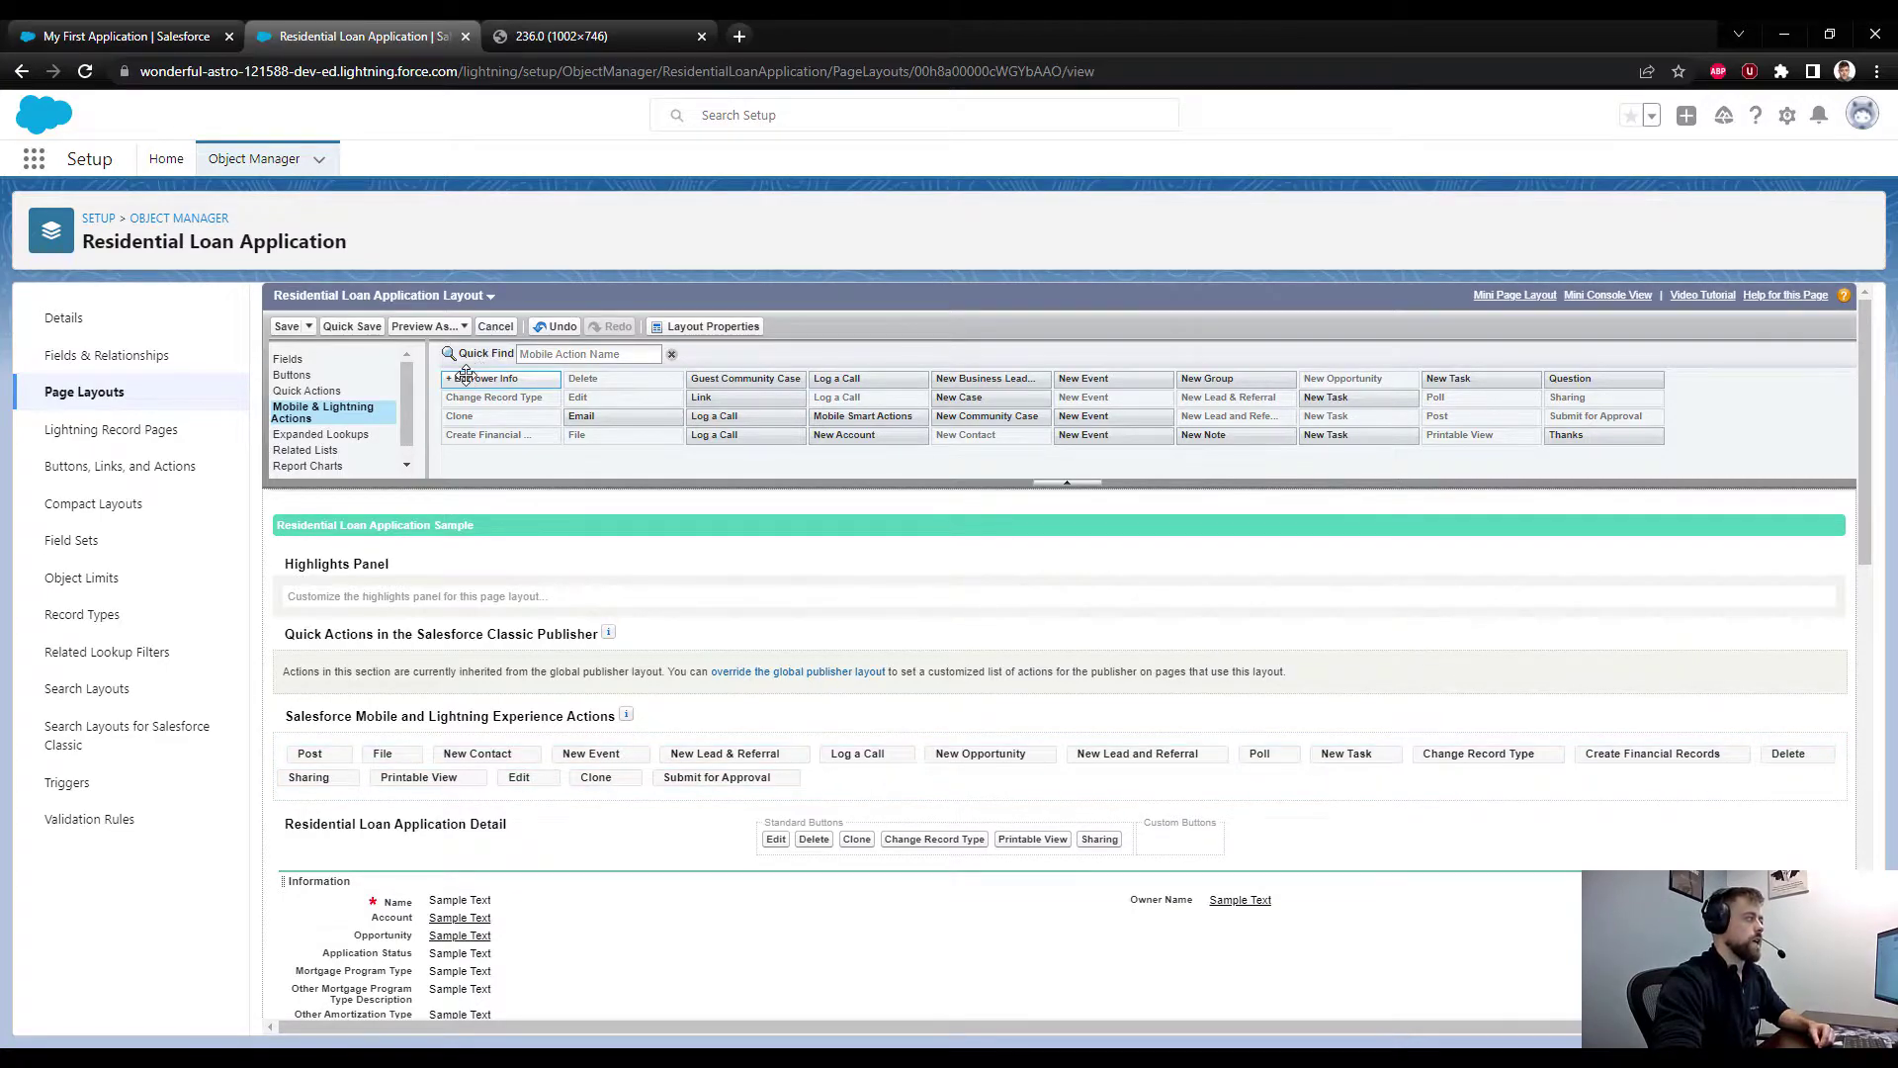
pyautogui.moveTo(466, 378); pyautogui.dragTo(296, 773)
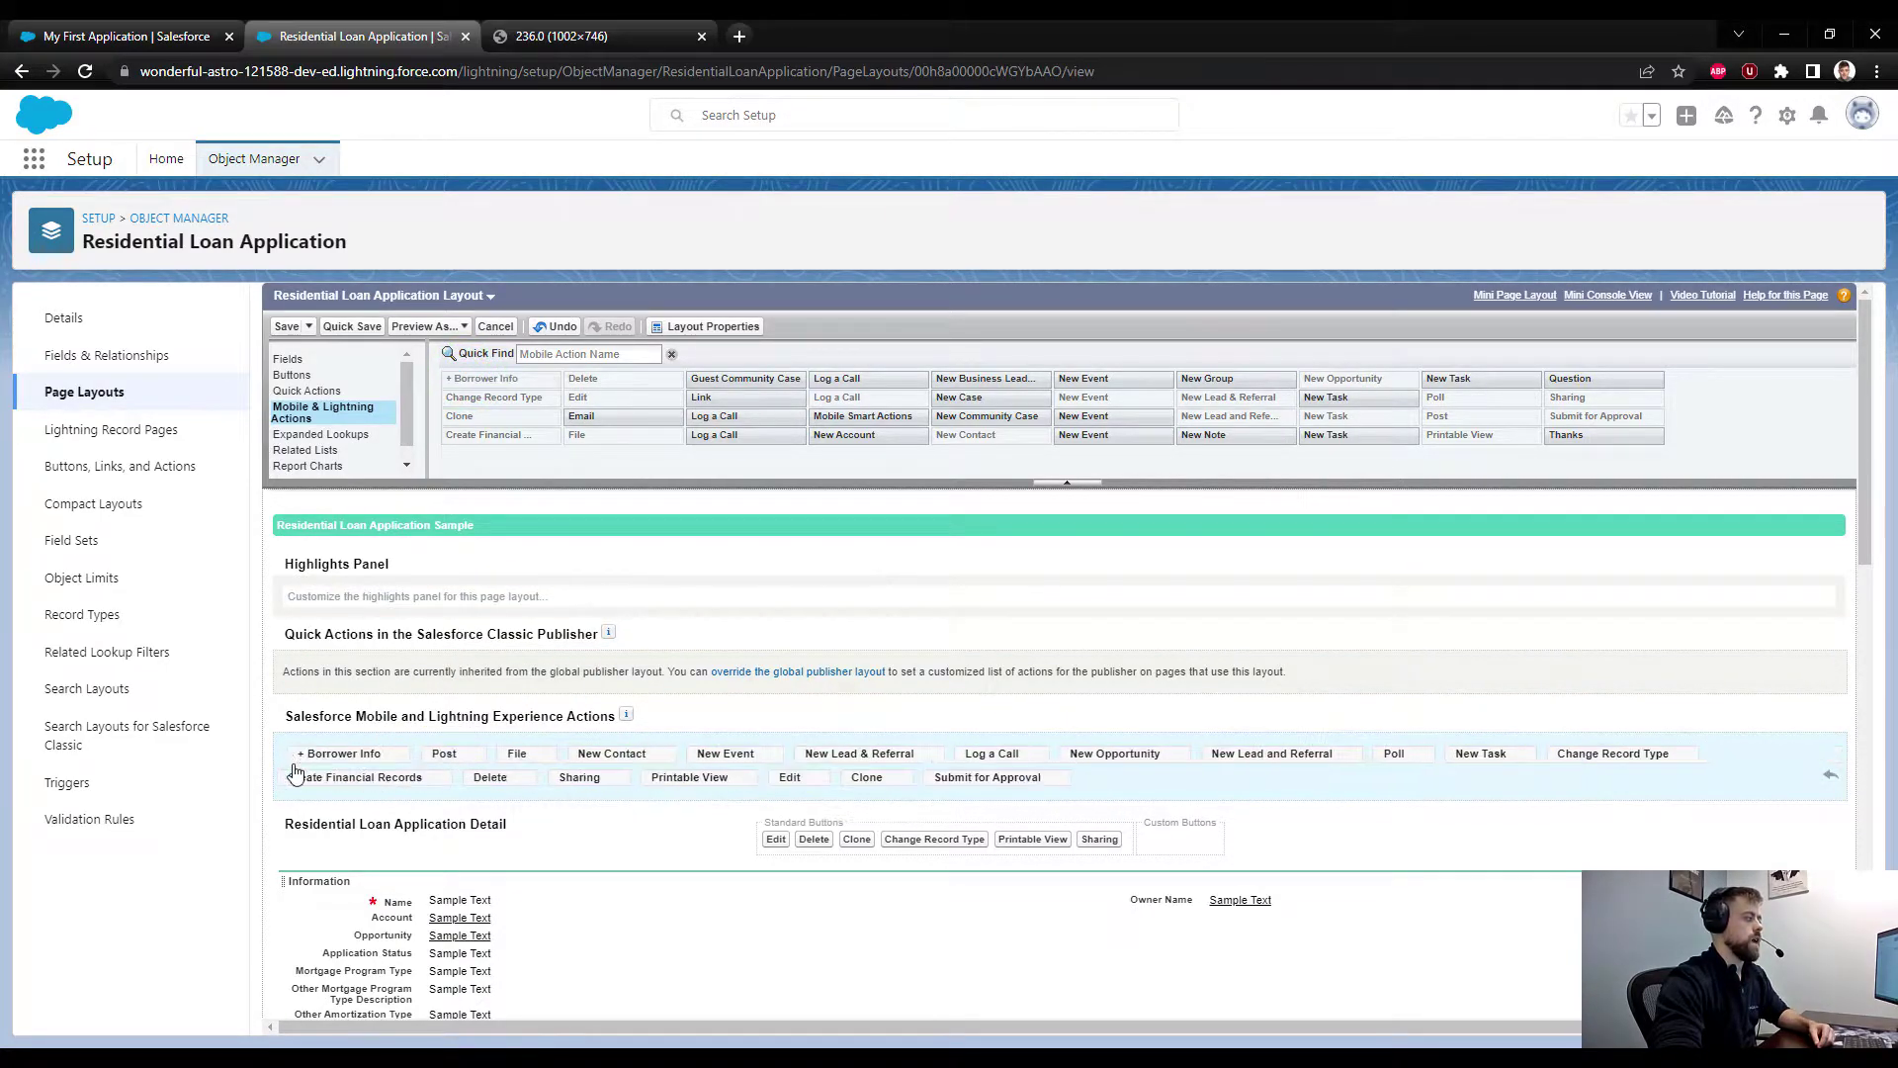
pyautogui.click(344, 326)
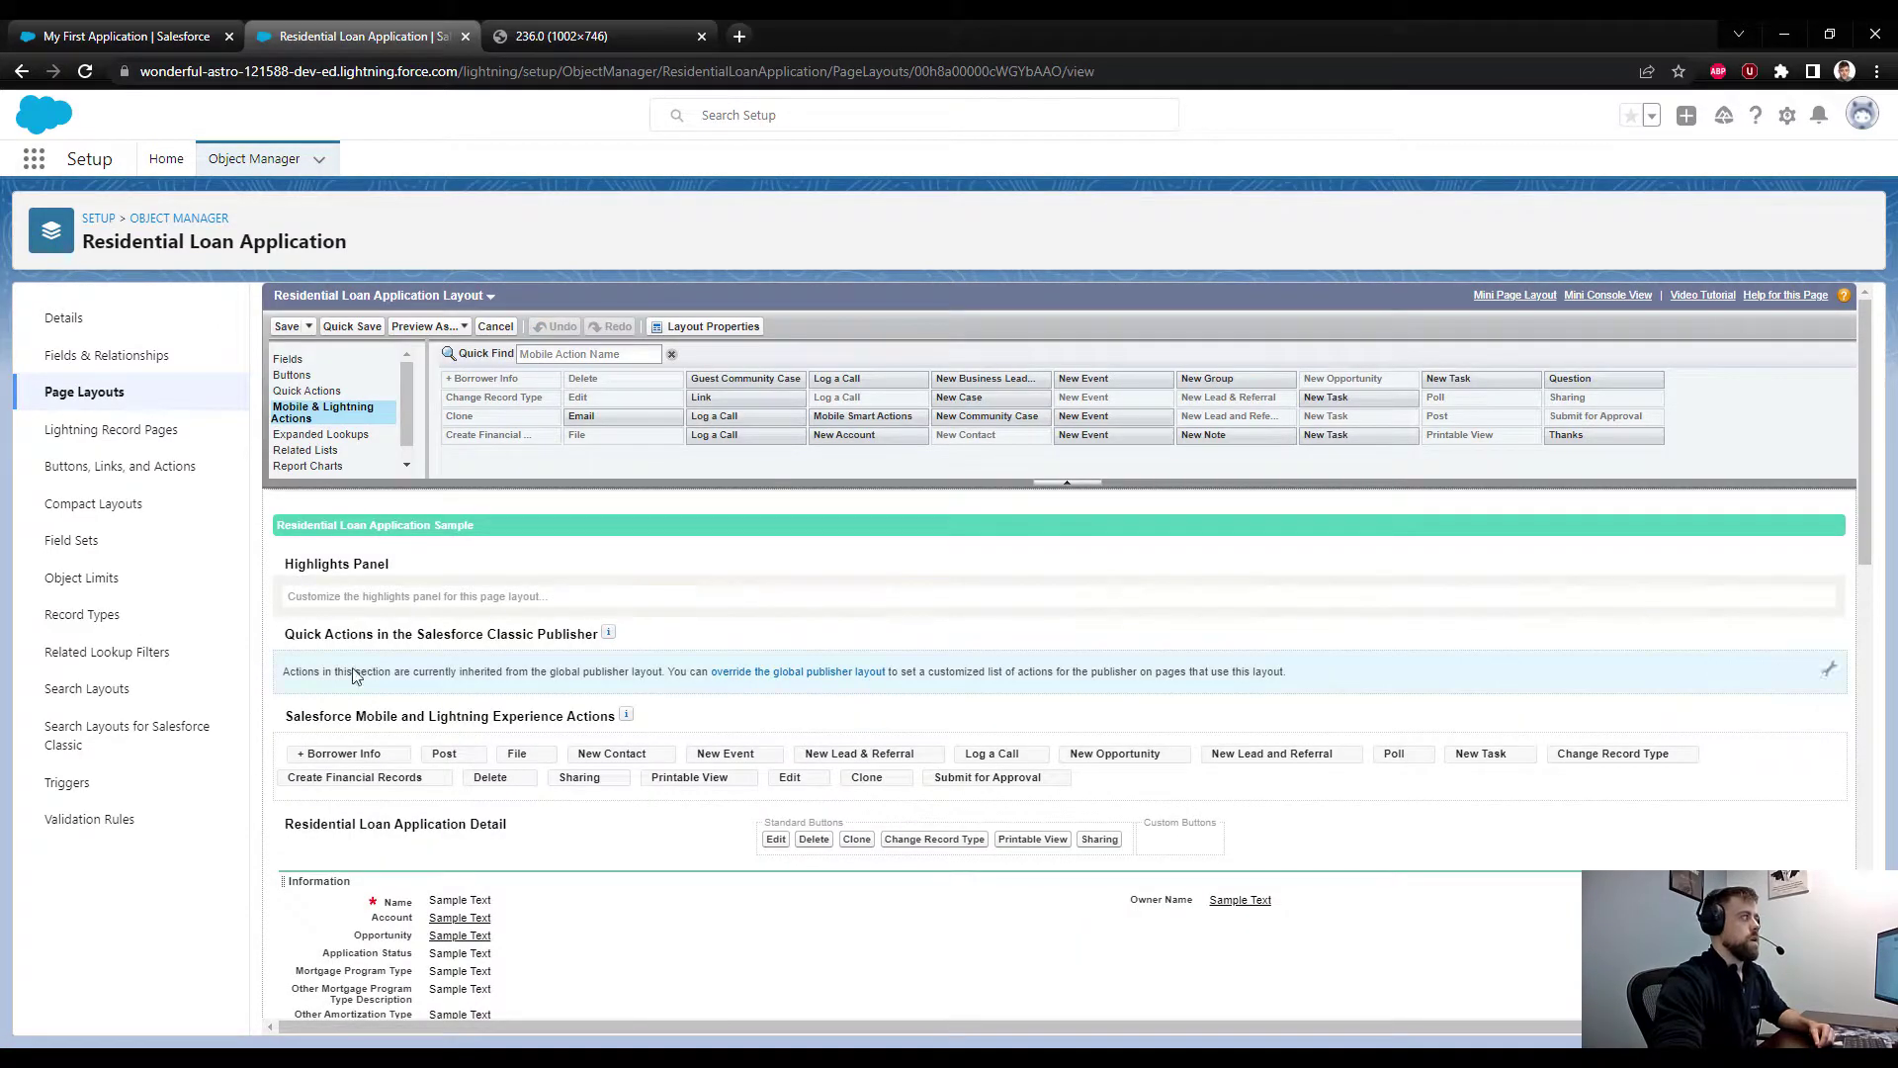
# - Launch + Borrower Info on the refreshed record; enter borrower's name, Non-Permanent Resident Alien, Married
pyautogui.click(121, 37)
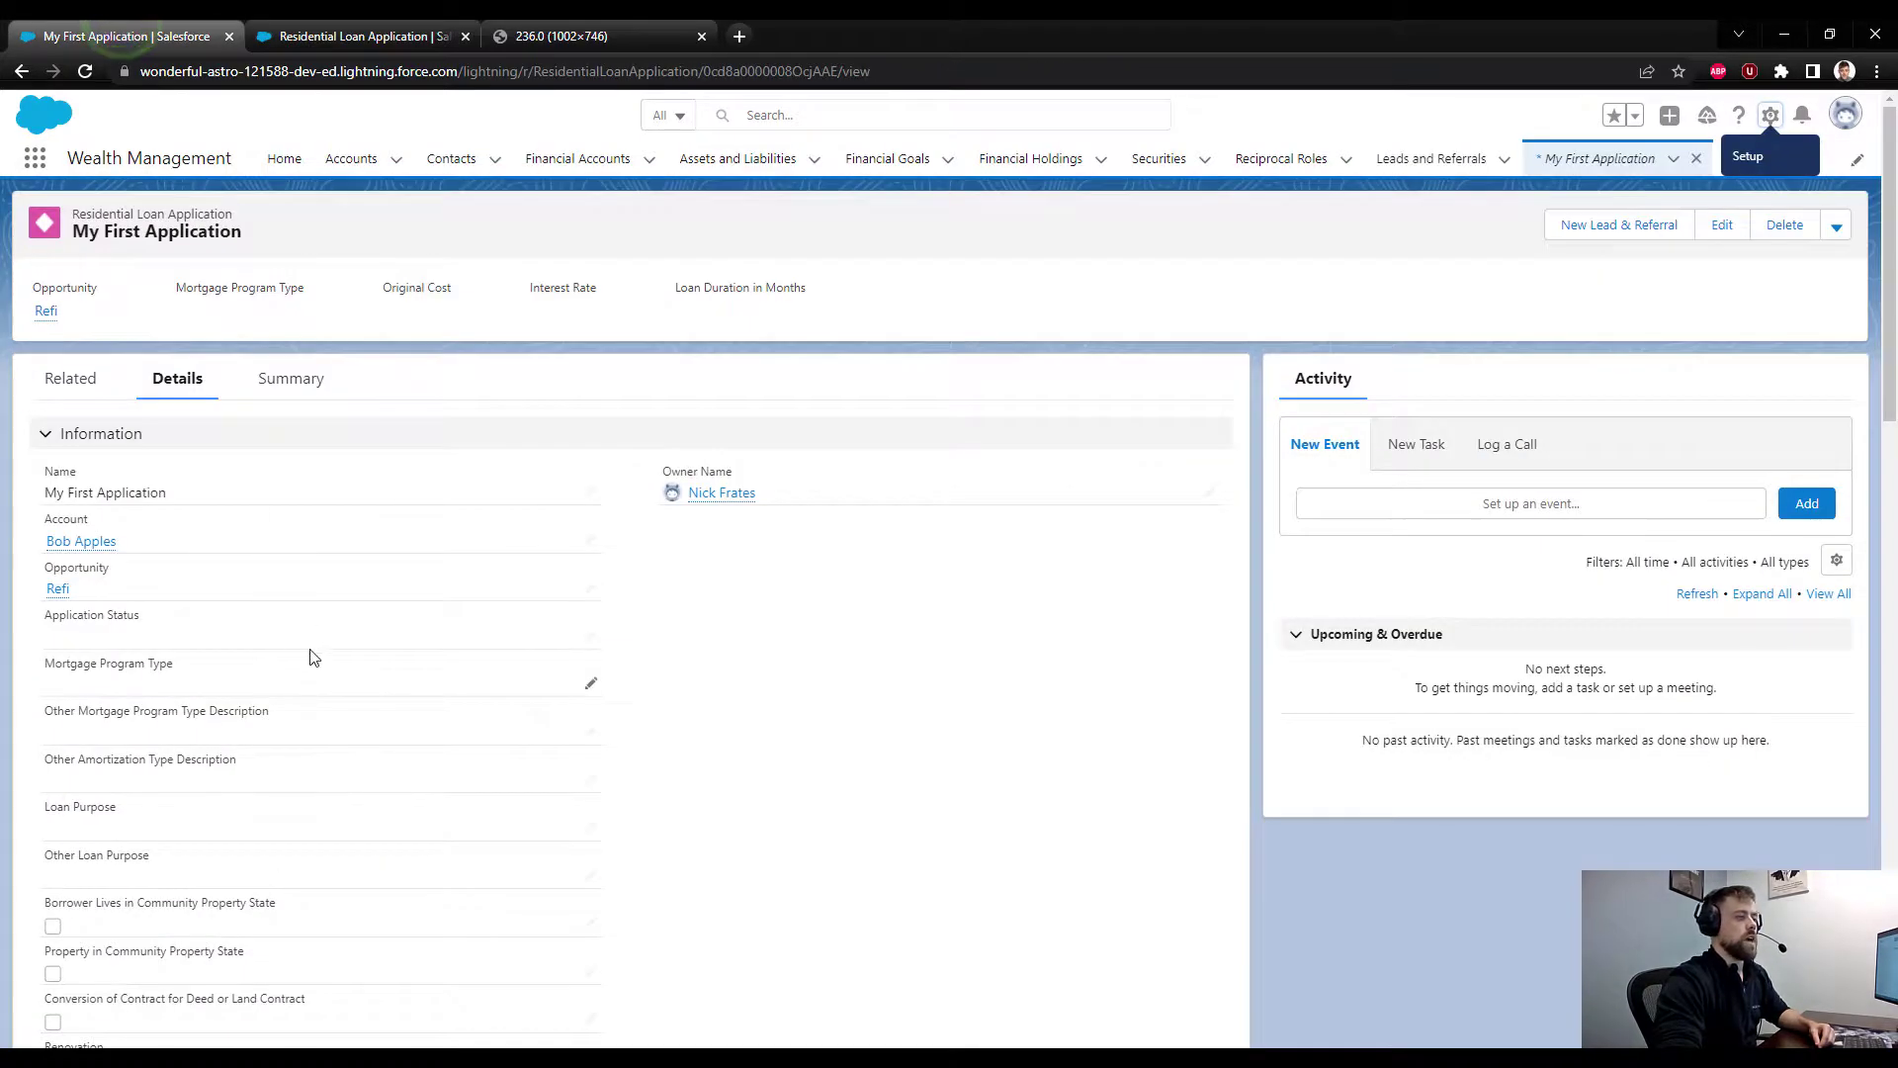
pyautogui.click(87, 73)
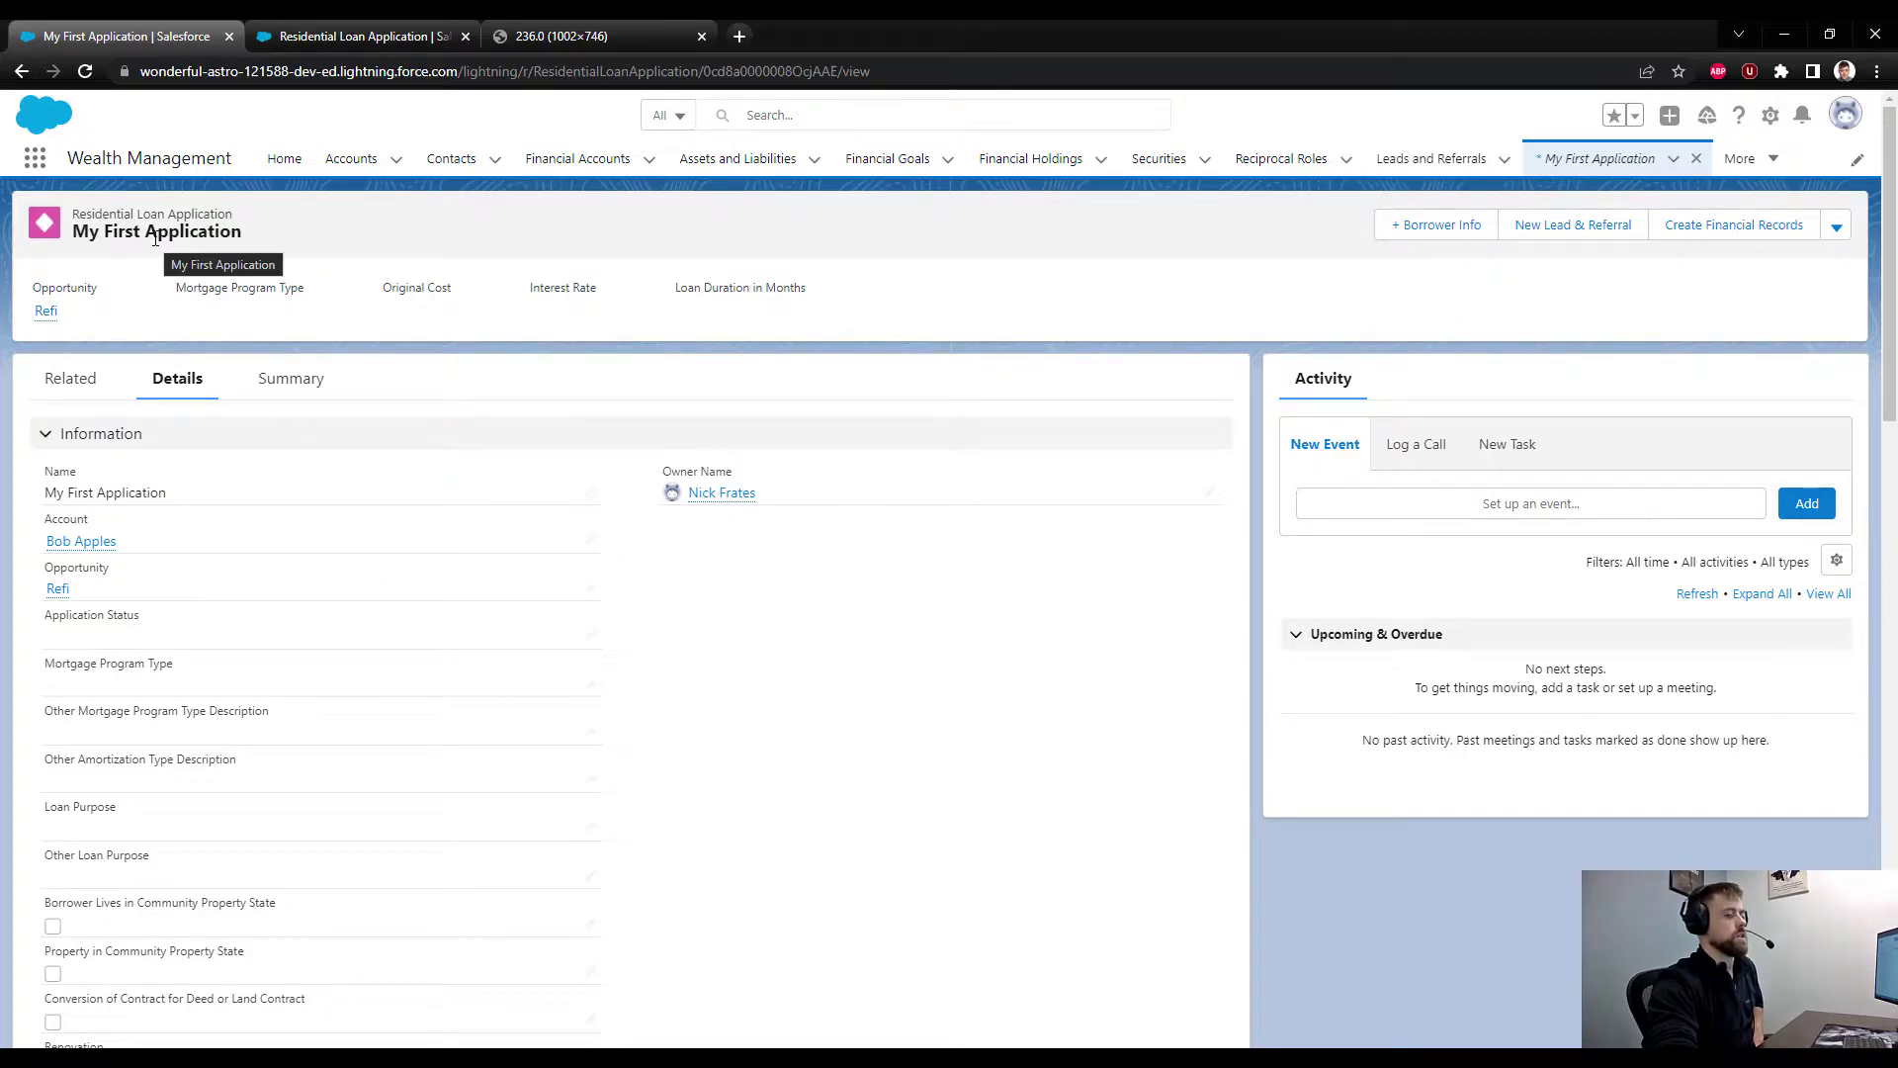
pyautogui.click(1436, 225)
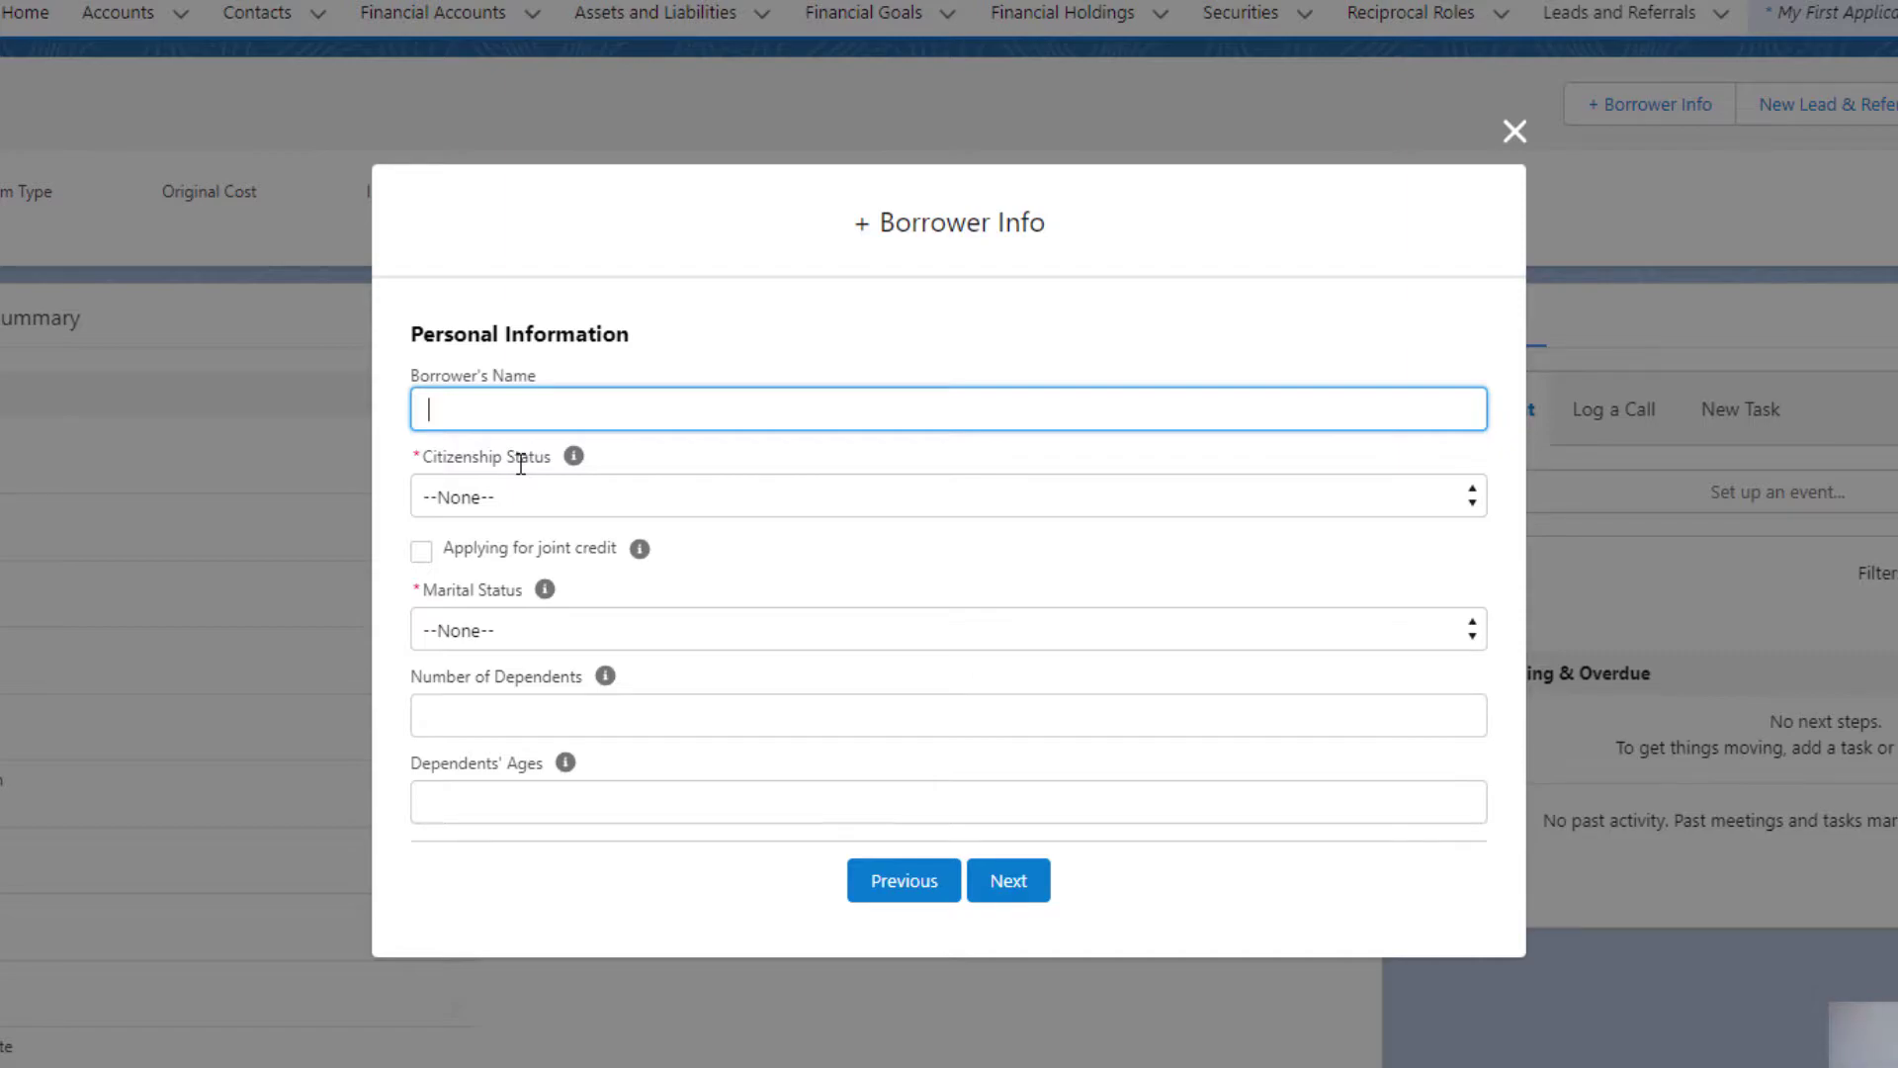
pyautogui.write('Bob Apples')
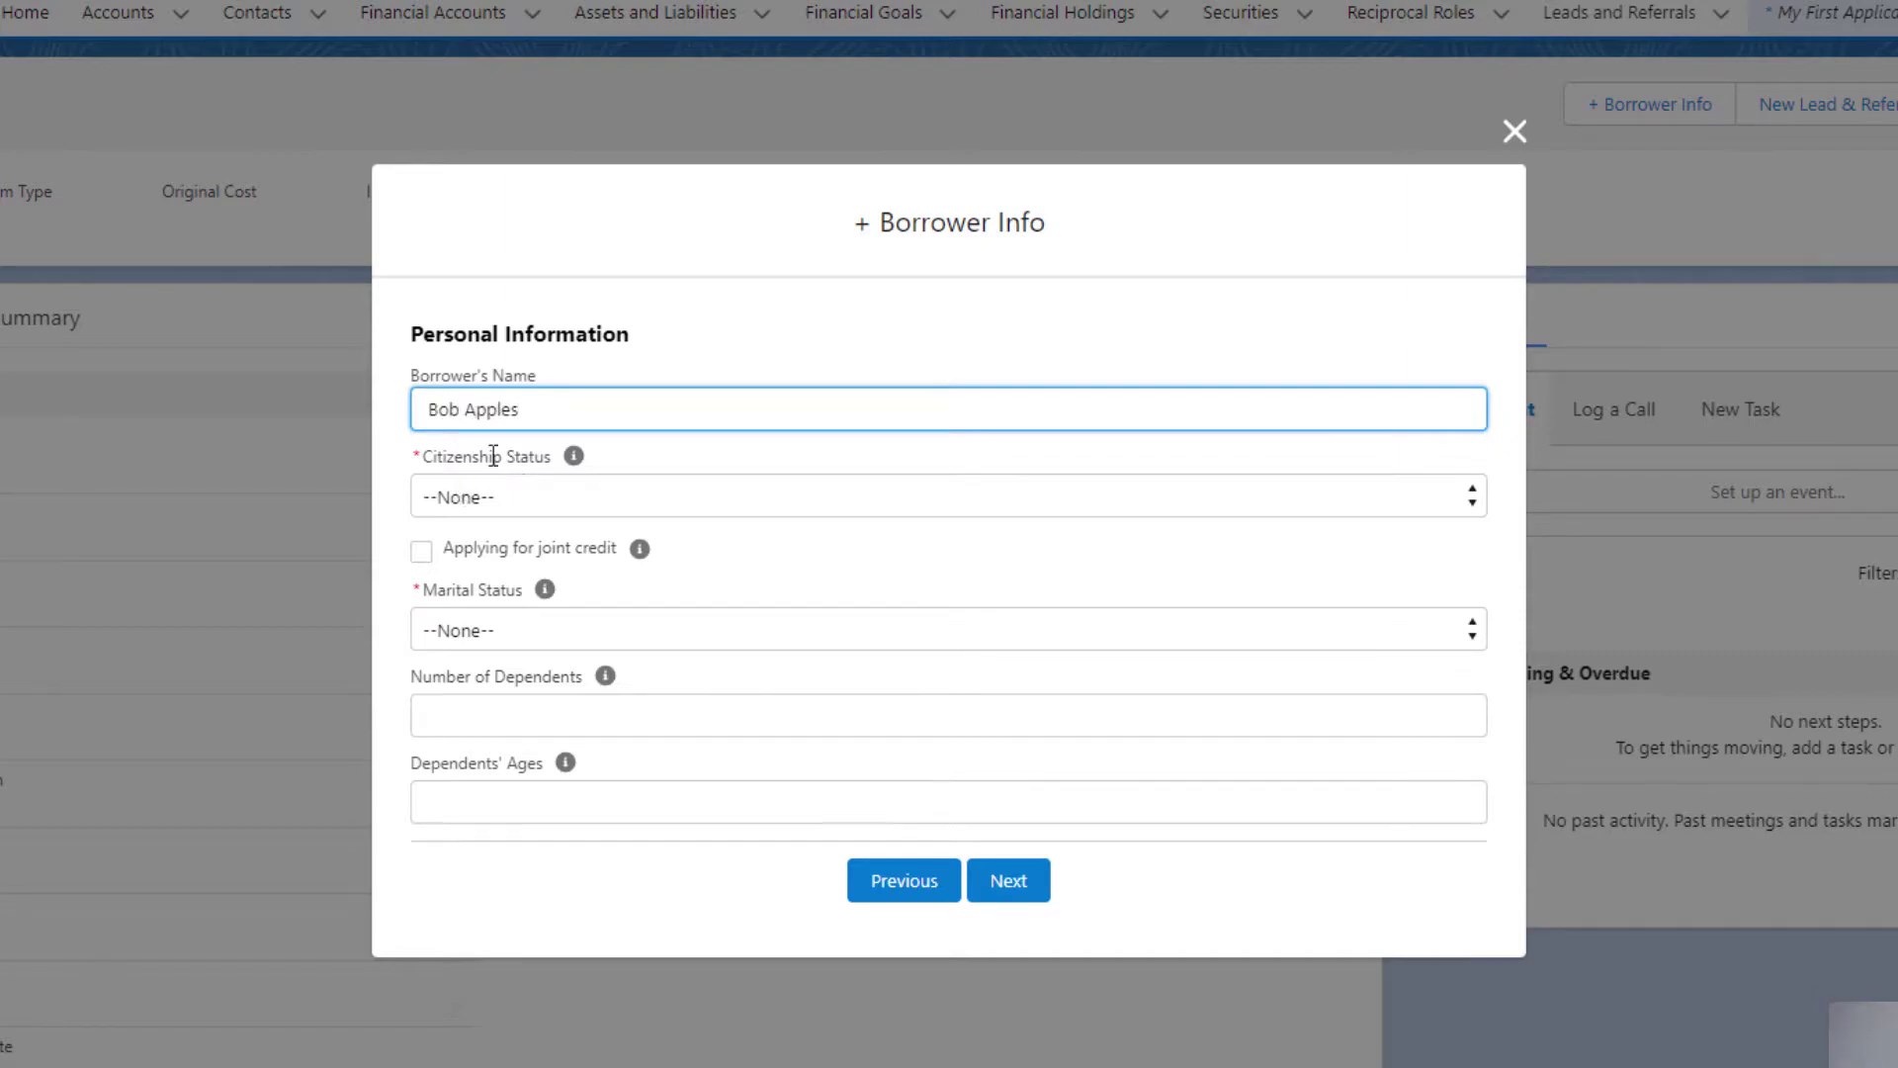
pyautogui.click(490, 499)
pyautogui.click(633, 581)
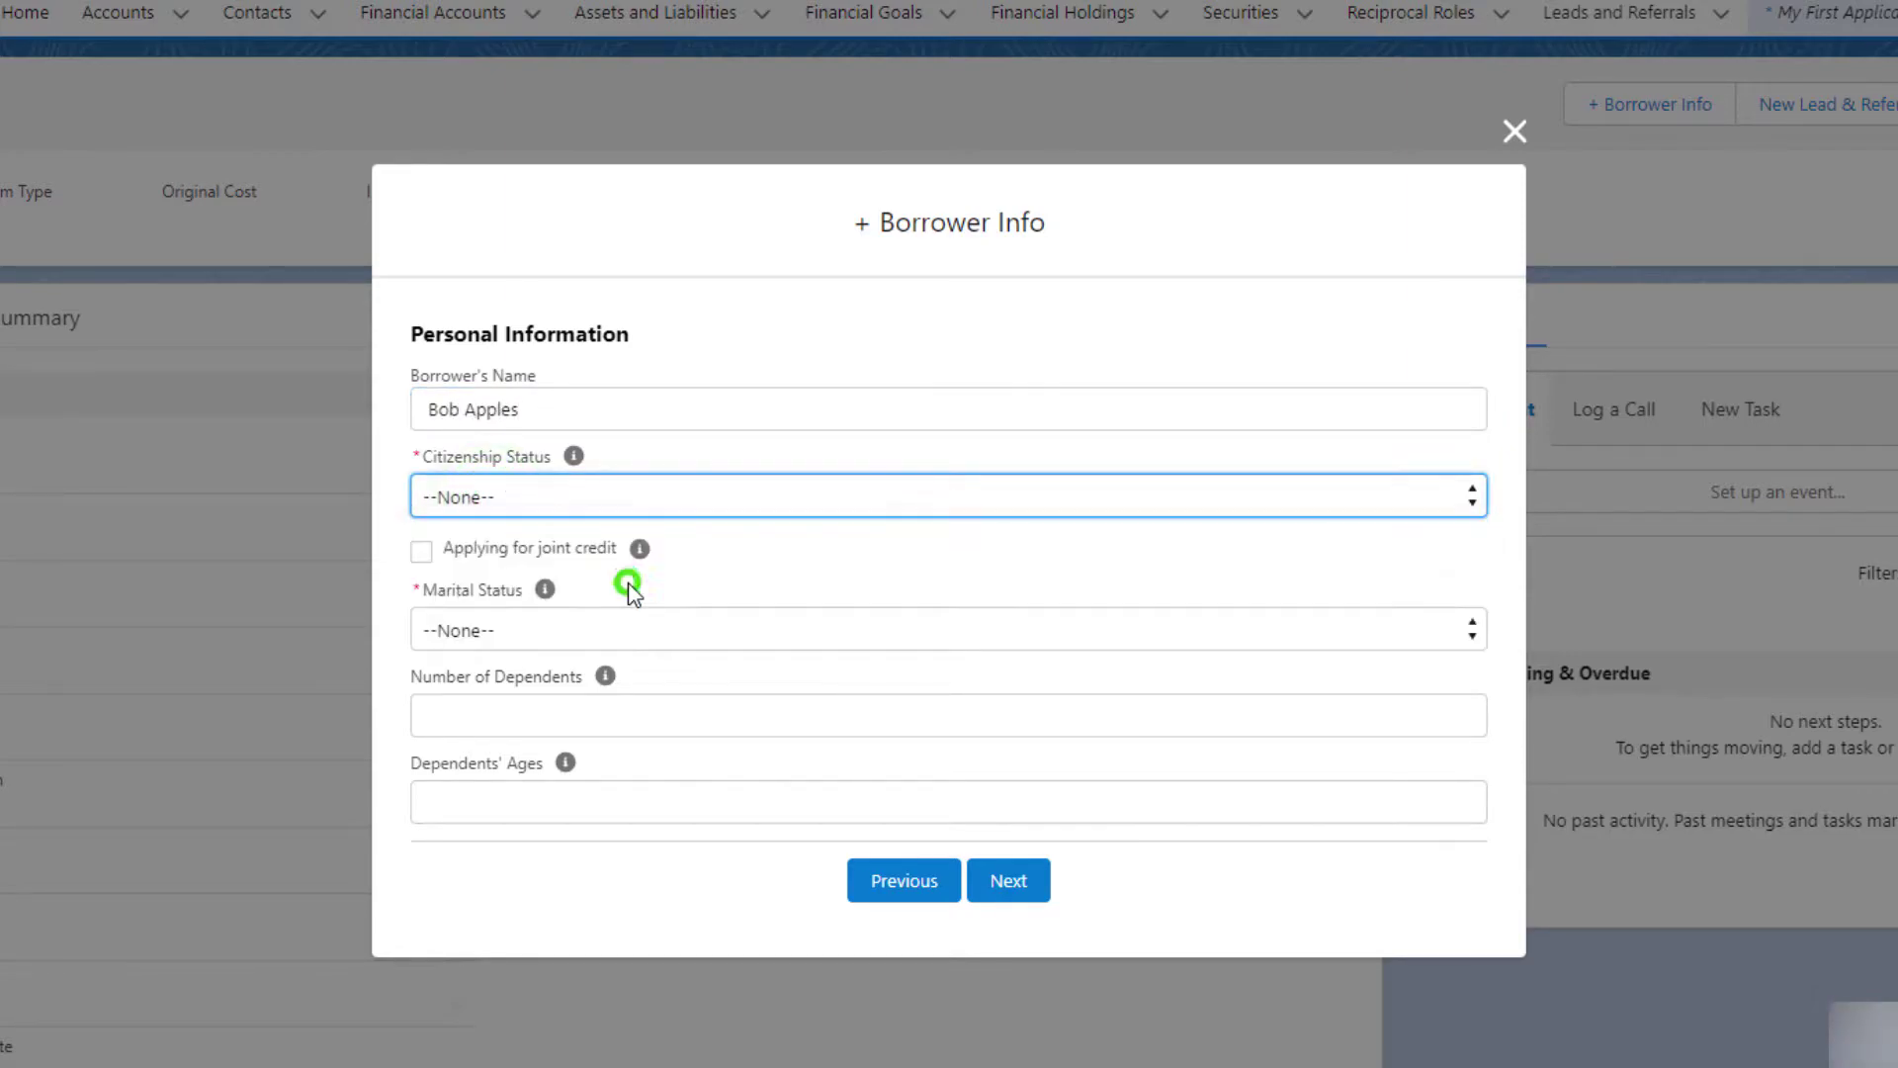
pyautogui.click(572, 630)
pyautogui.click(573, 714)
pyautogui.click(1012, 895)
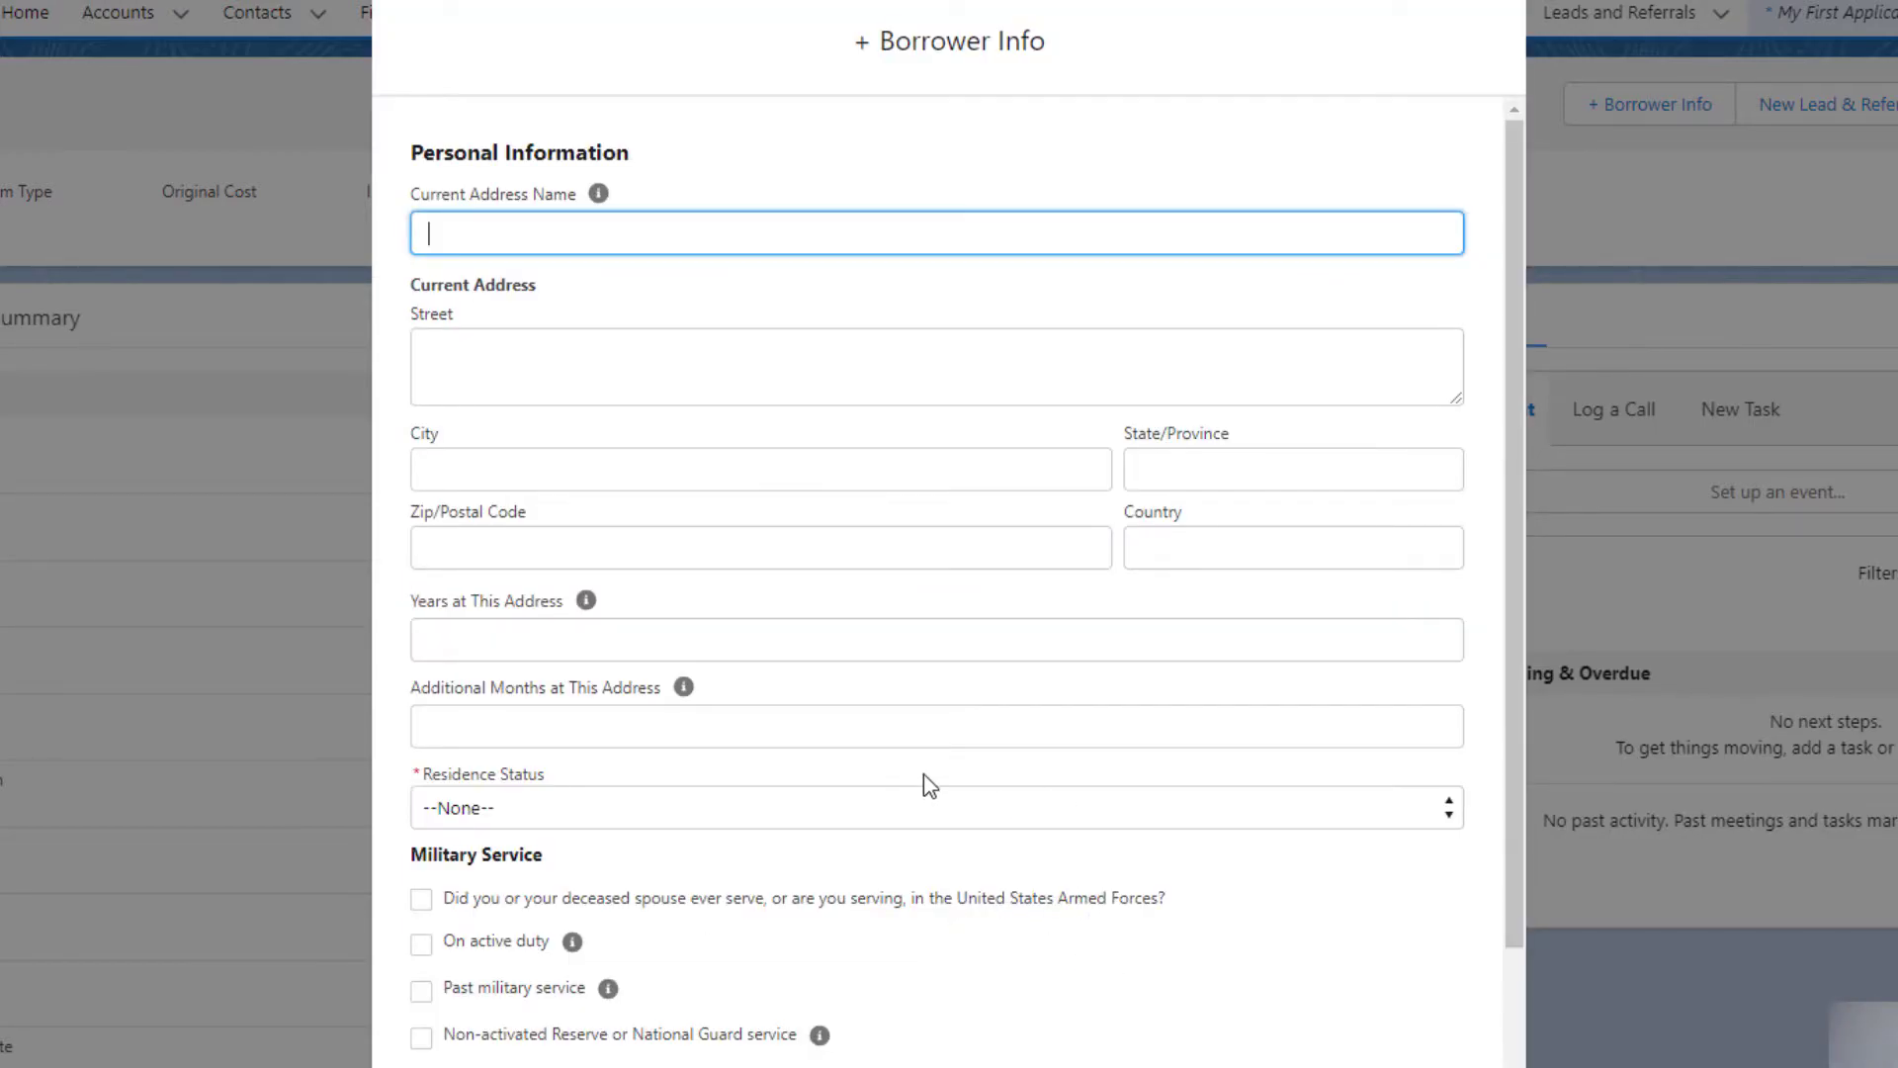
# - Fill the address page with residence status Own and language preference Other
pyautogui.scroll(-2, 920, 721)
pyautogui.click(682, 959)
pyautogui.click(512, 876)
pyautogui.scroll(2, 578, 998)
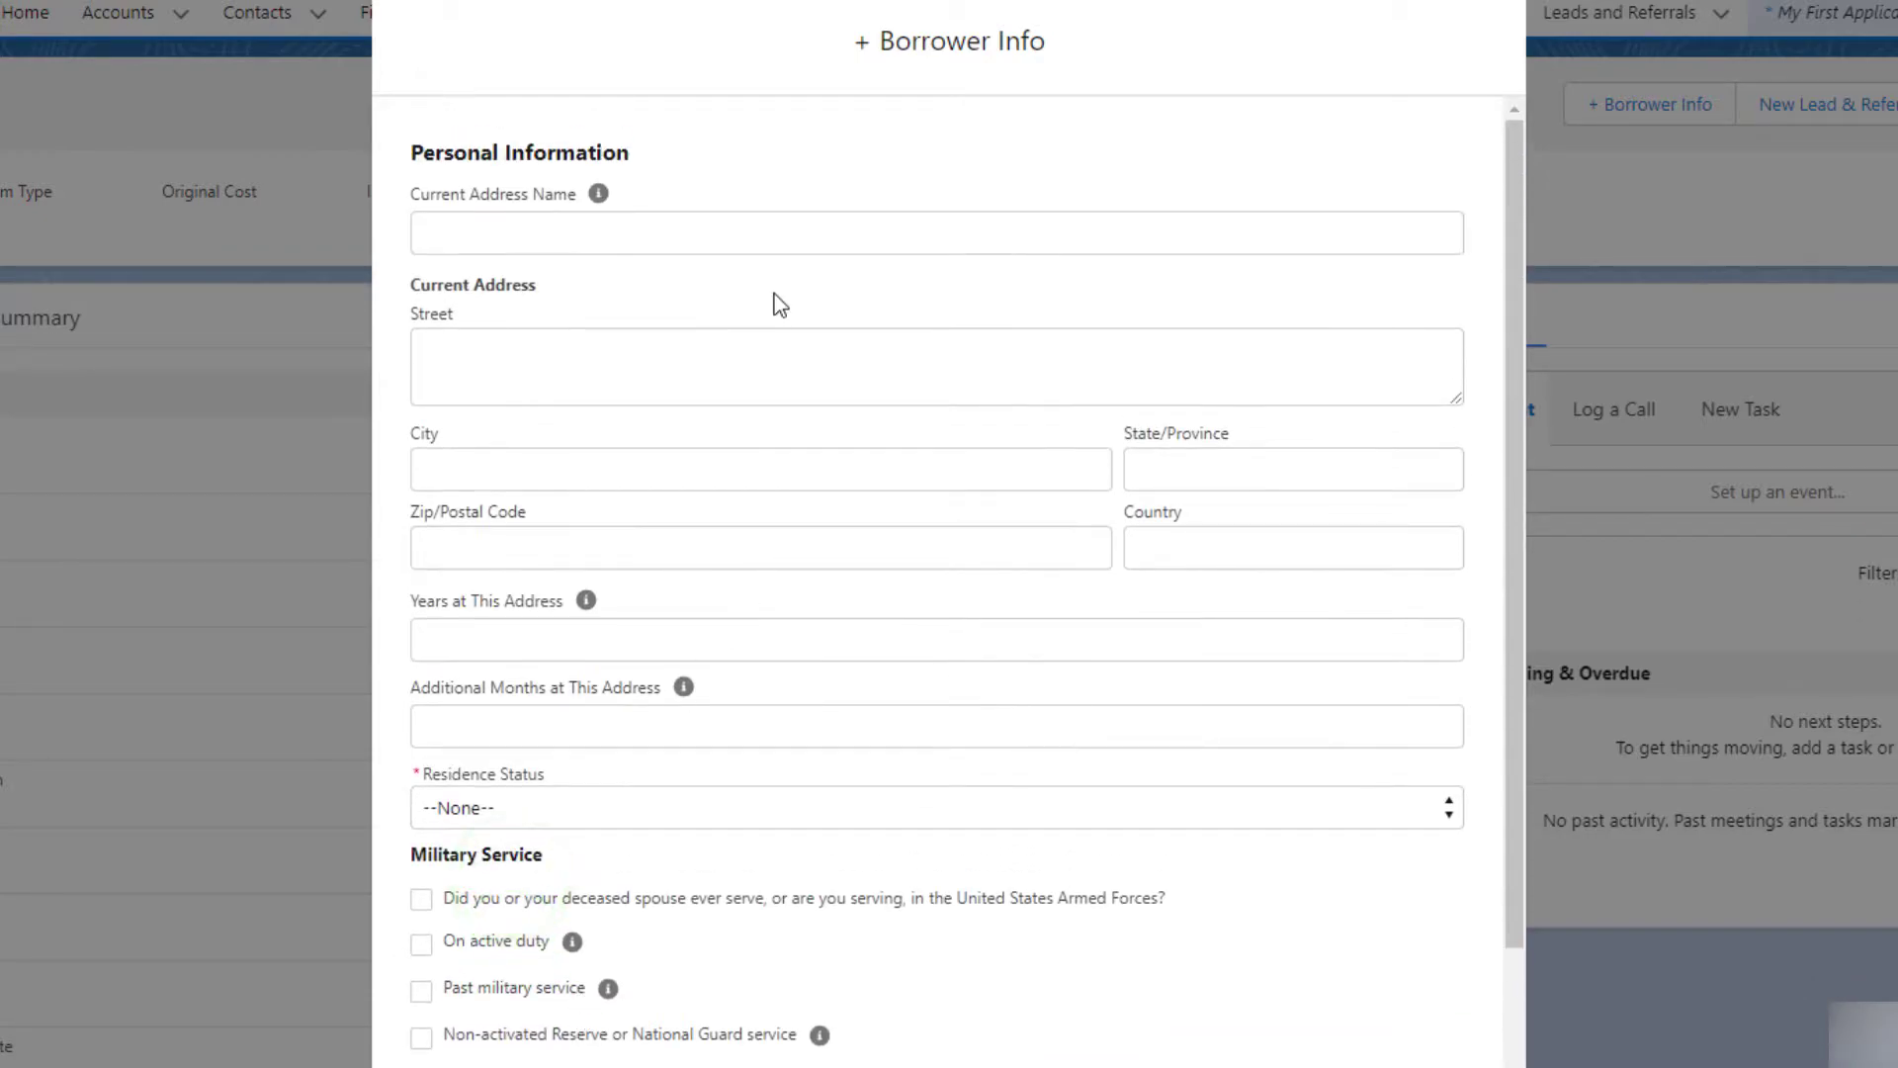
pyautogui.click(759, 190)
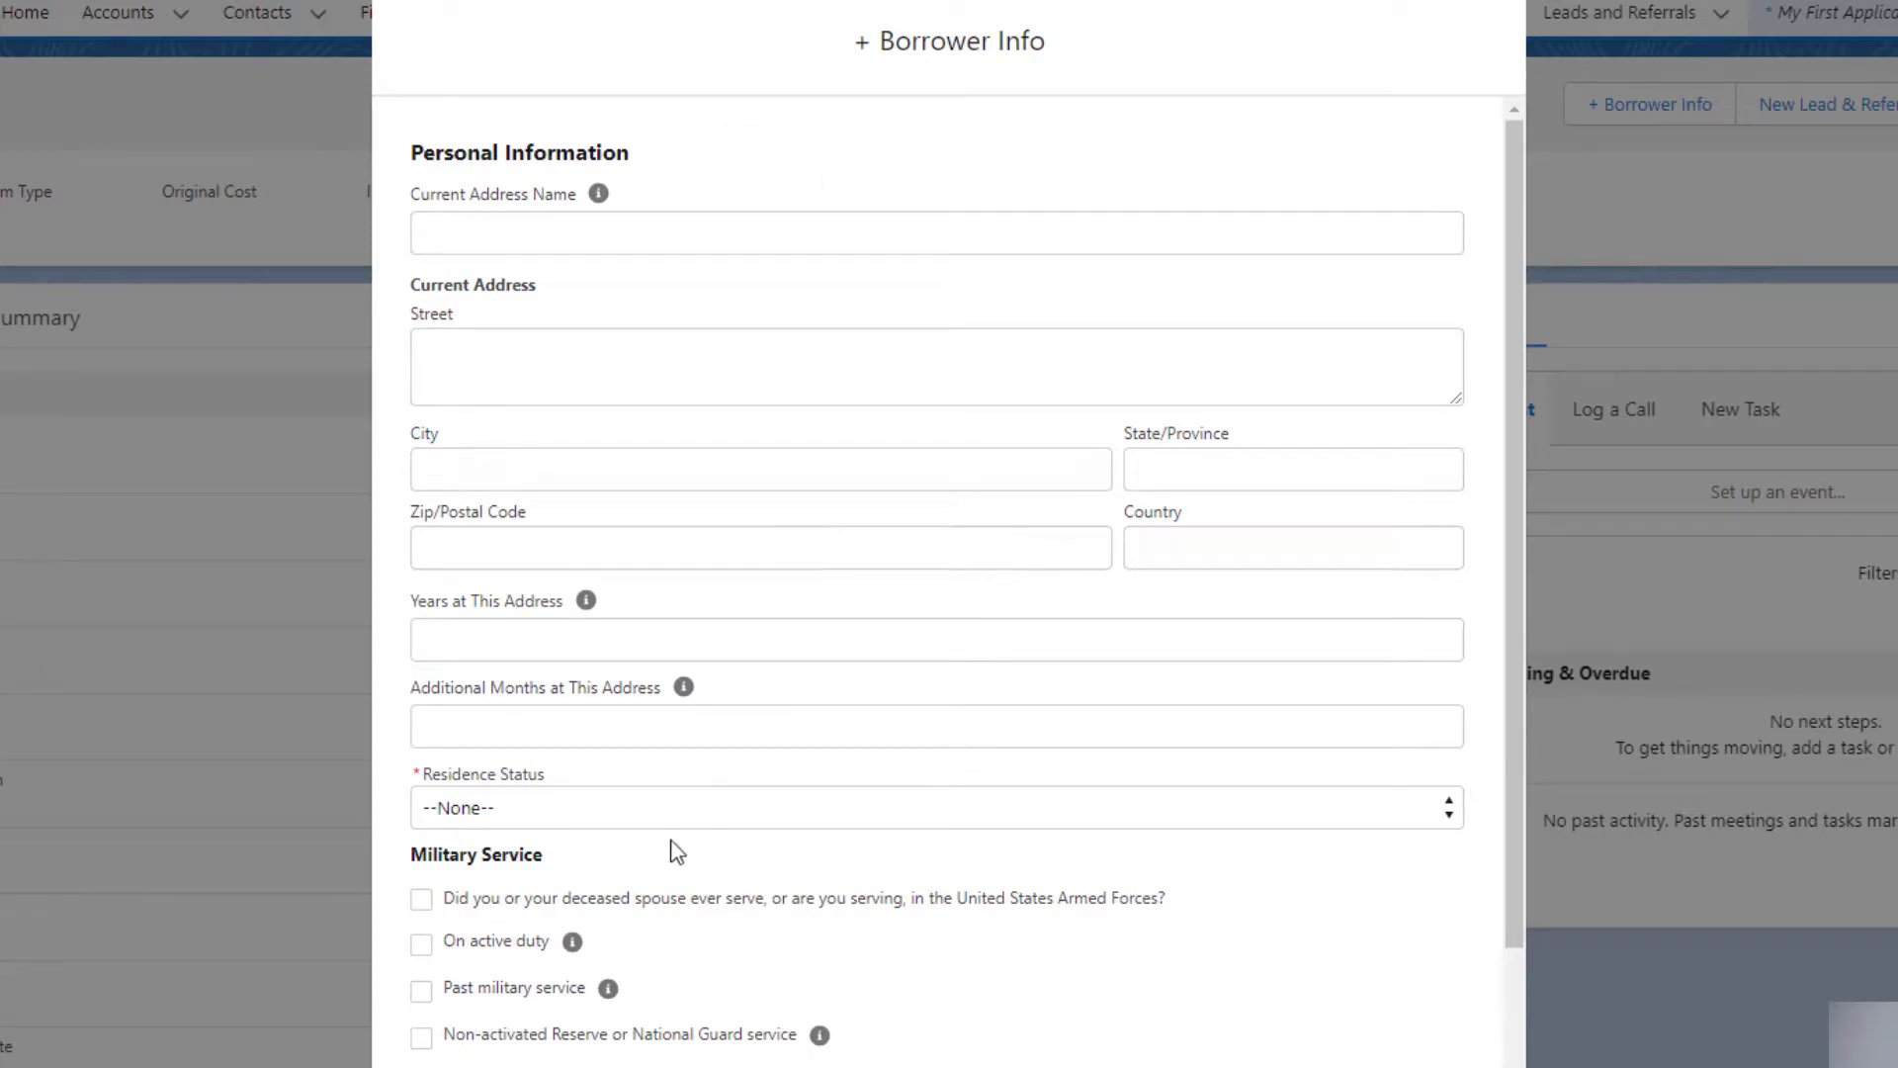
pyautogui.click(601, 813)
pyautogui.click(473, 925)
pyautogui.click(699, 762)
pyautogui.scroll(-2, 692, 766)
pyautogui.scroll(2, 1029, 983)
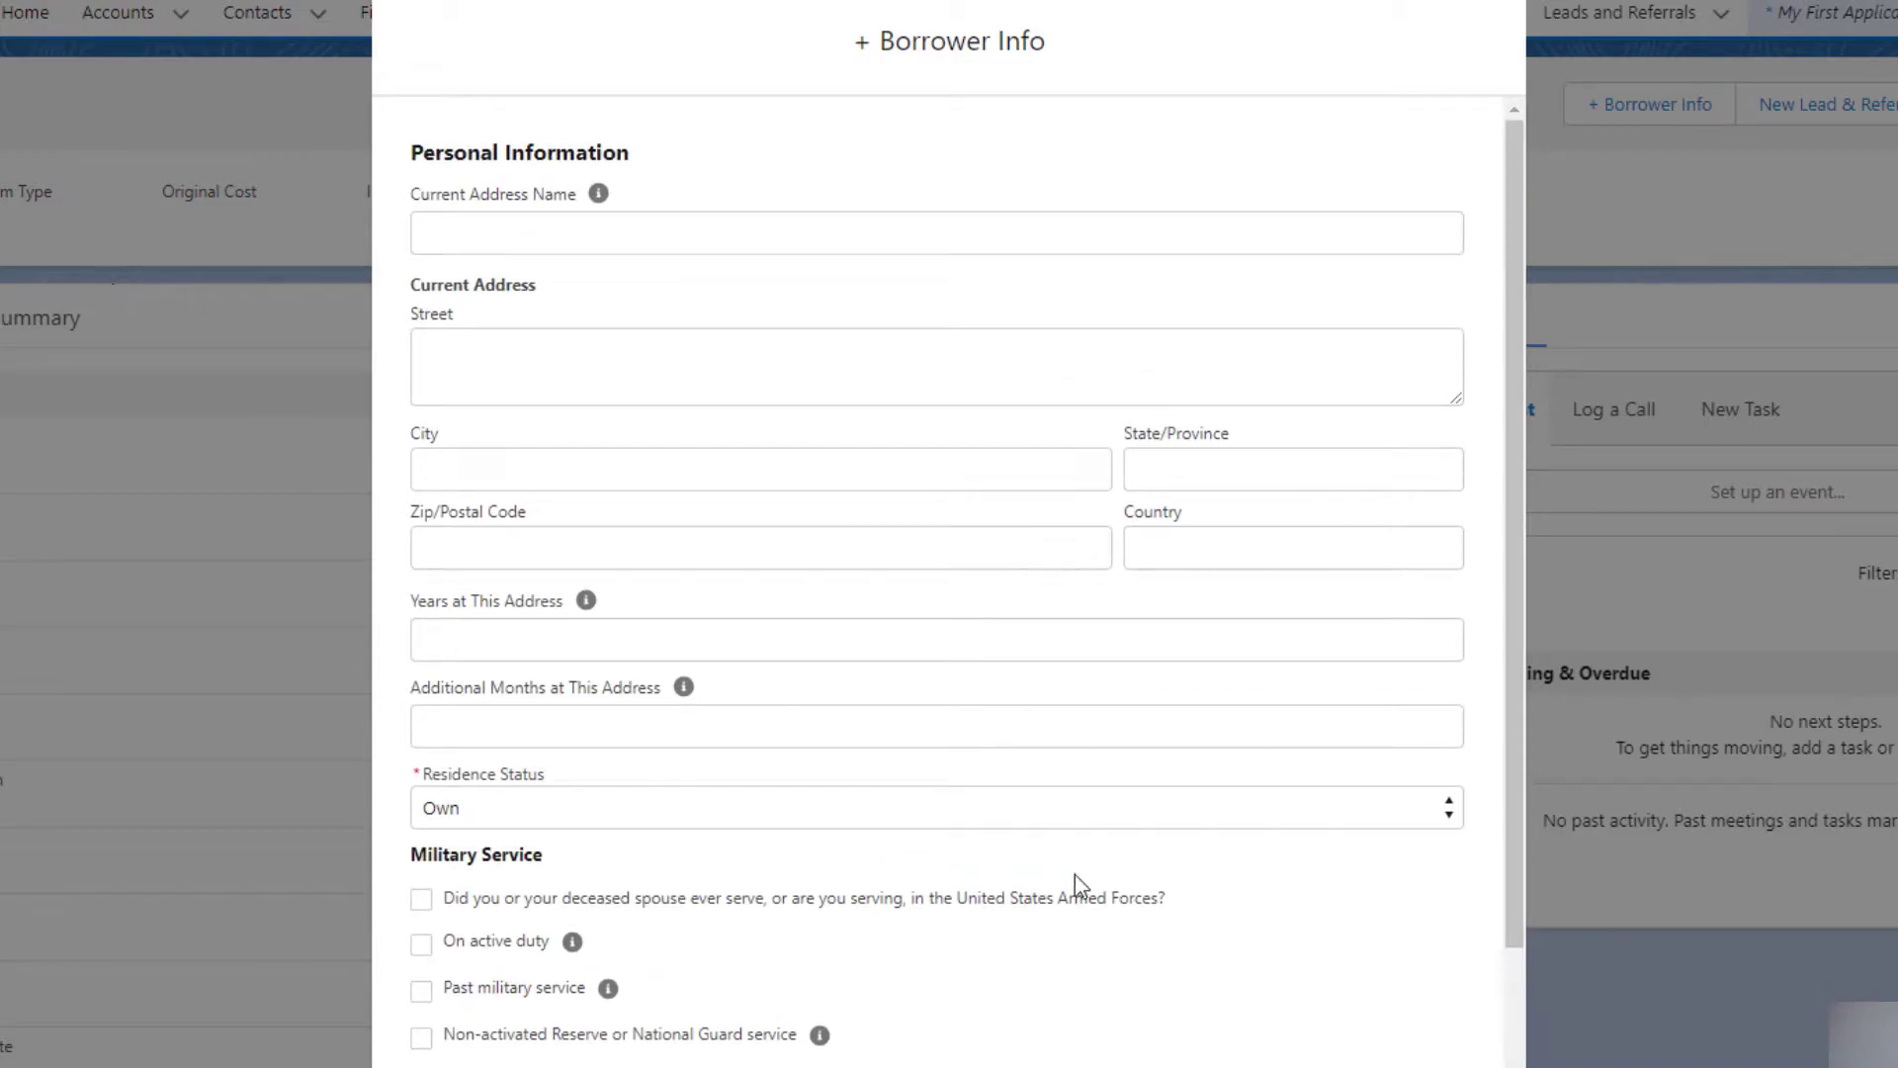
pyautogui.scroll(-2, 1030, 865)
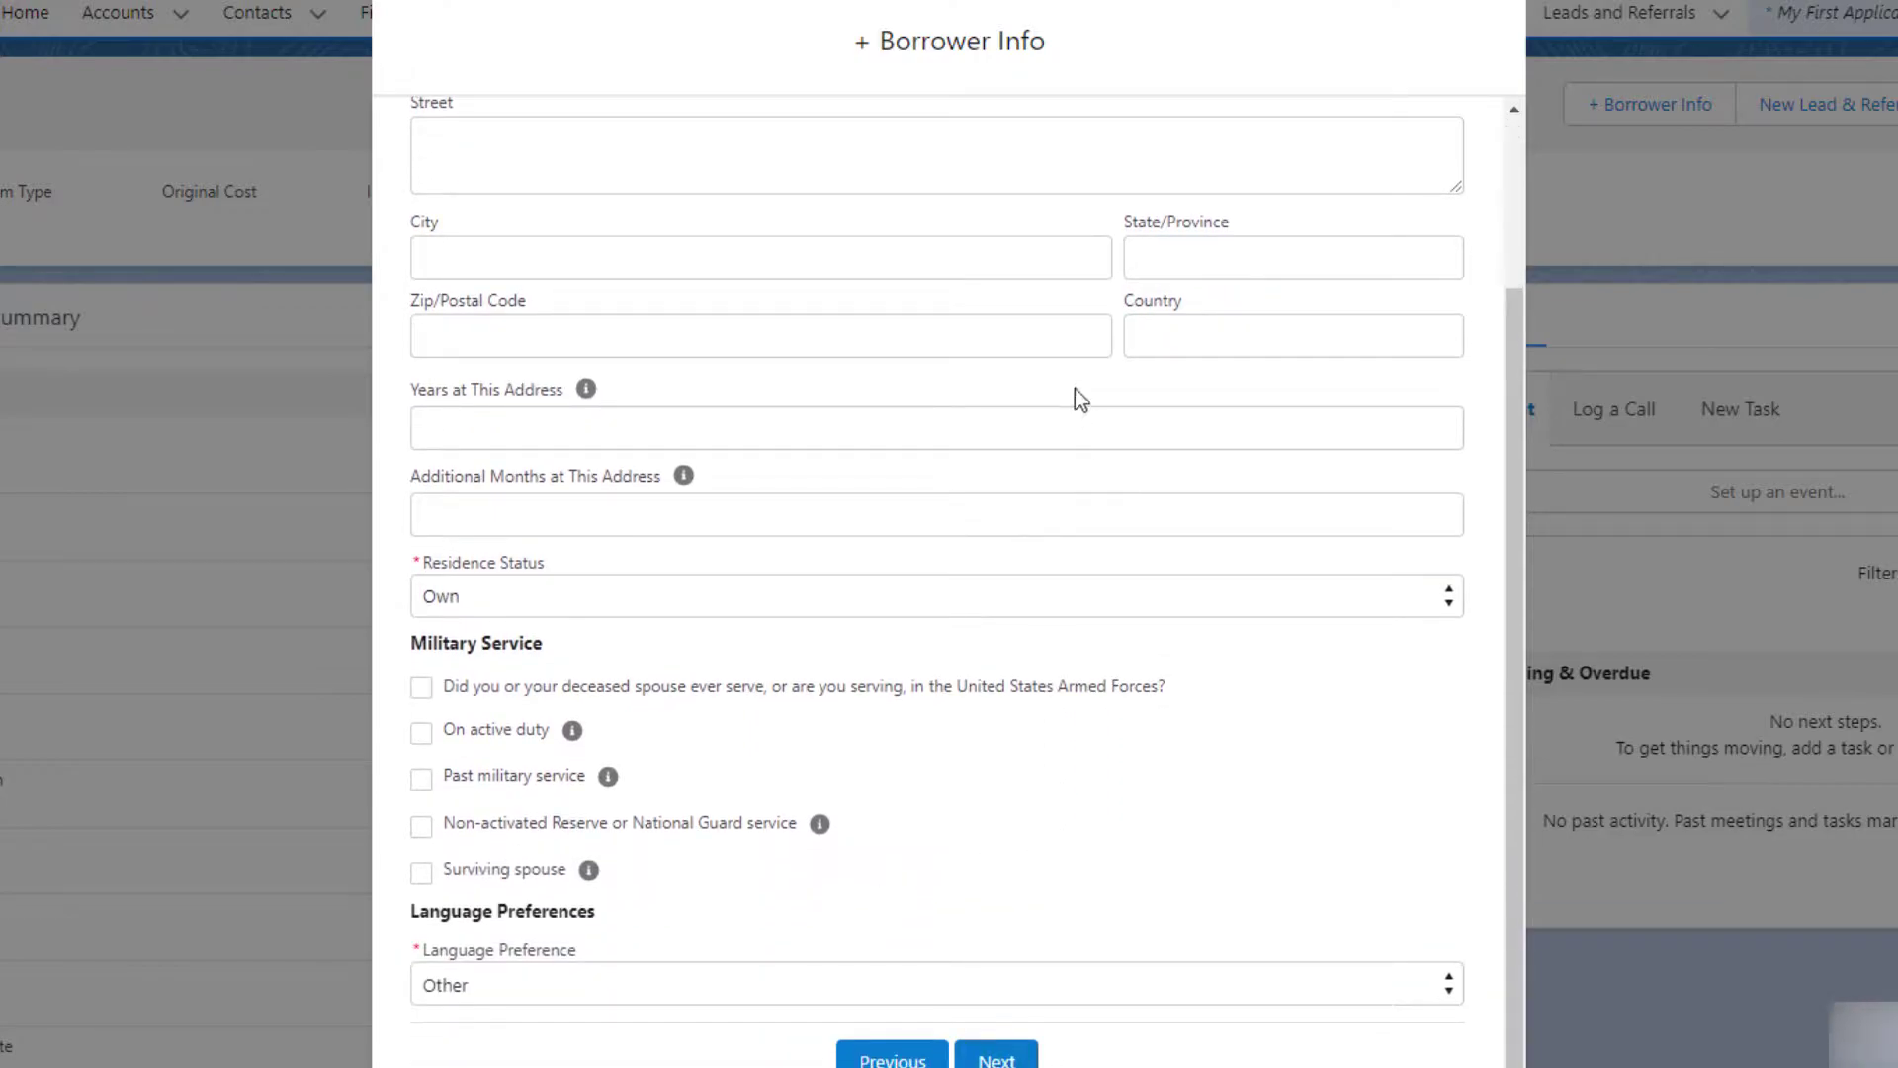
pyautogui.scroll(2, 970, 682)
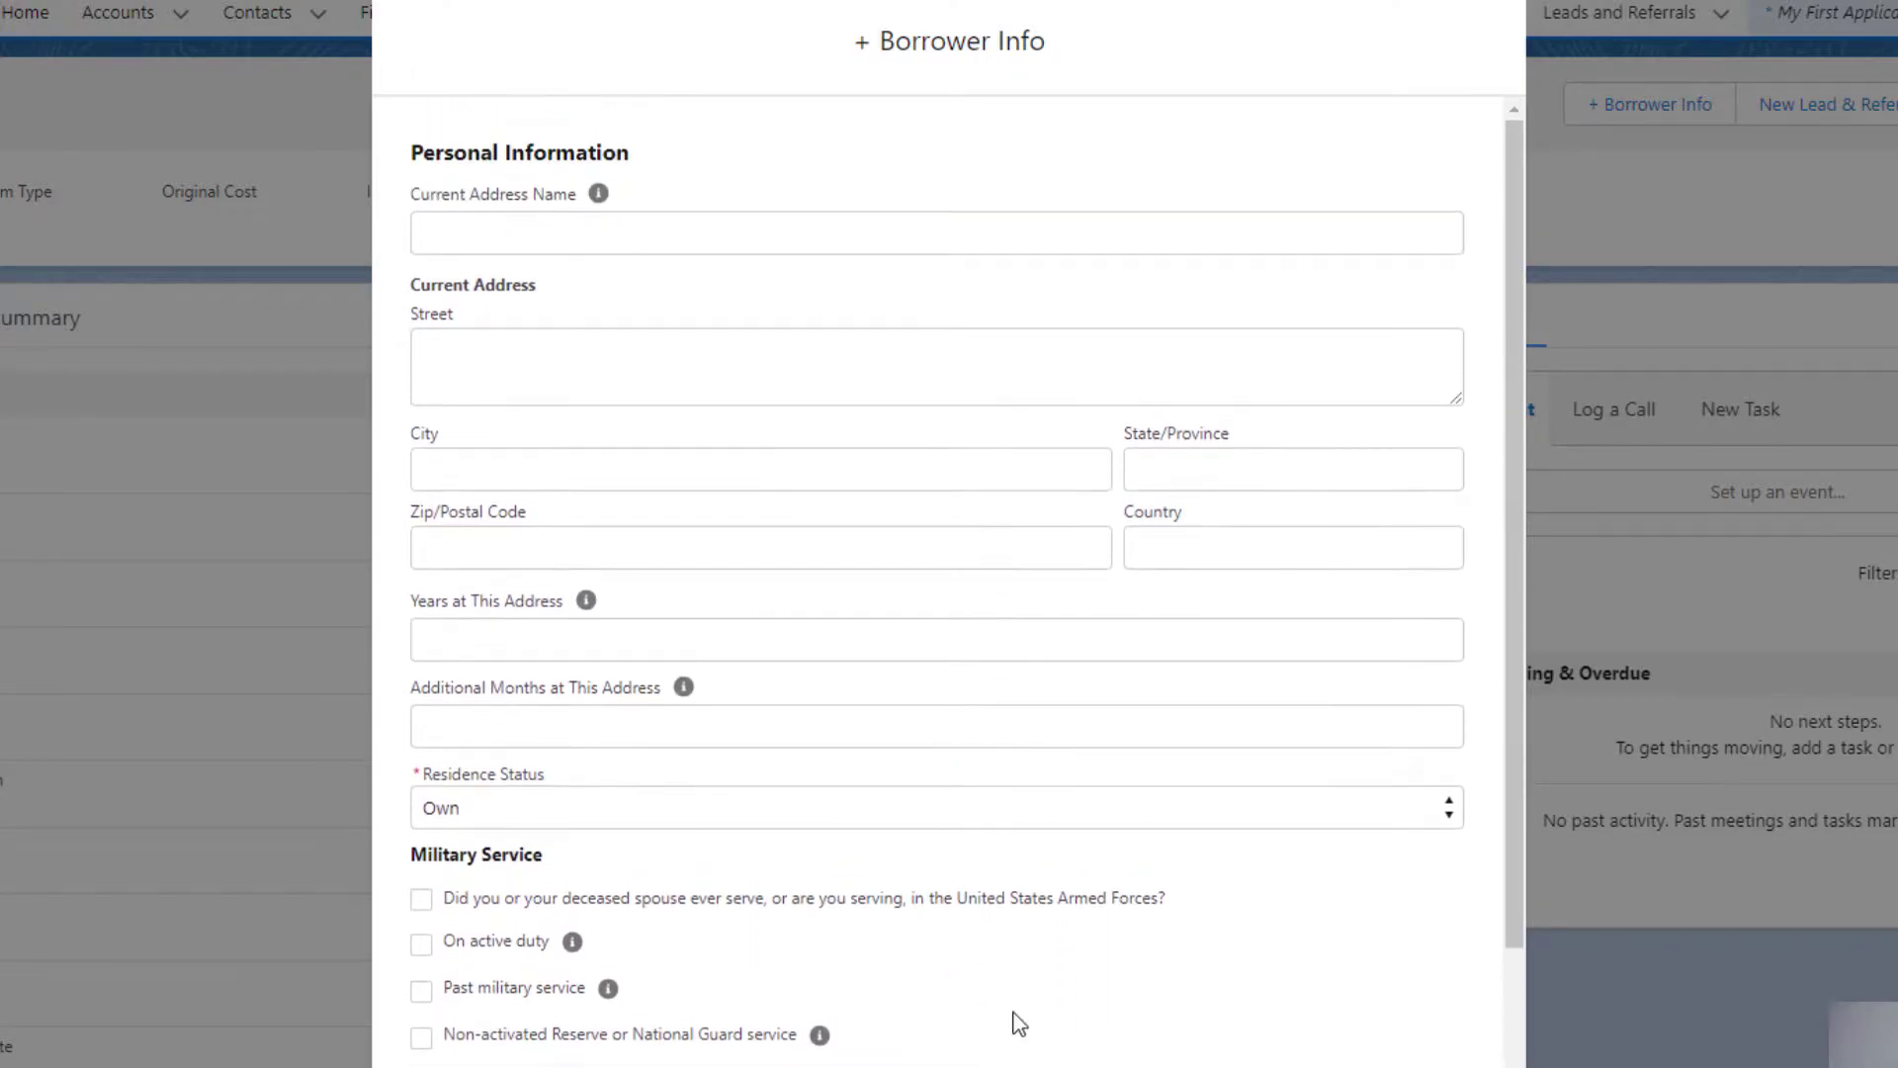
pyautogui.scroll(-2, 1021, 966)
pyautogui.click(994, 1050)
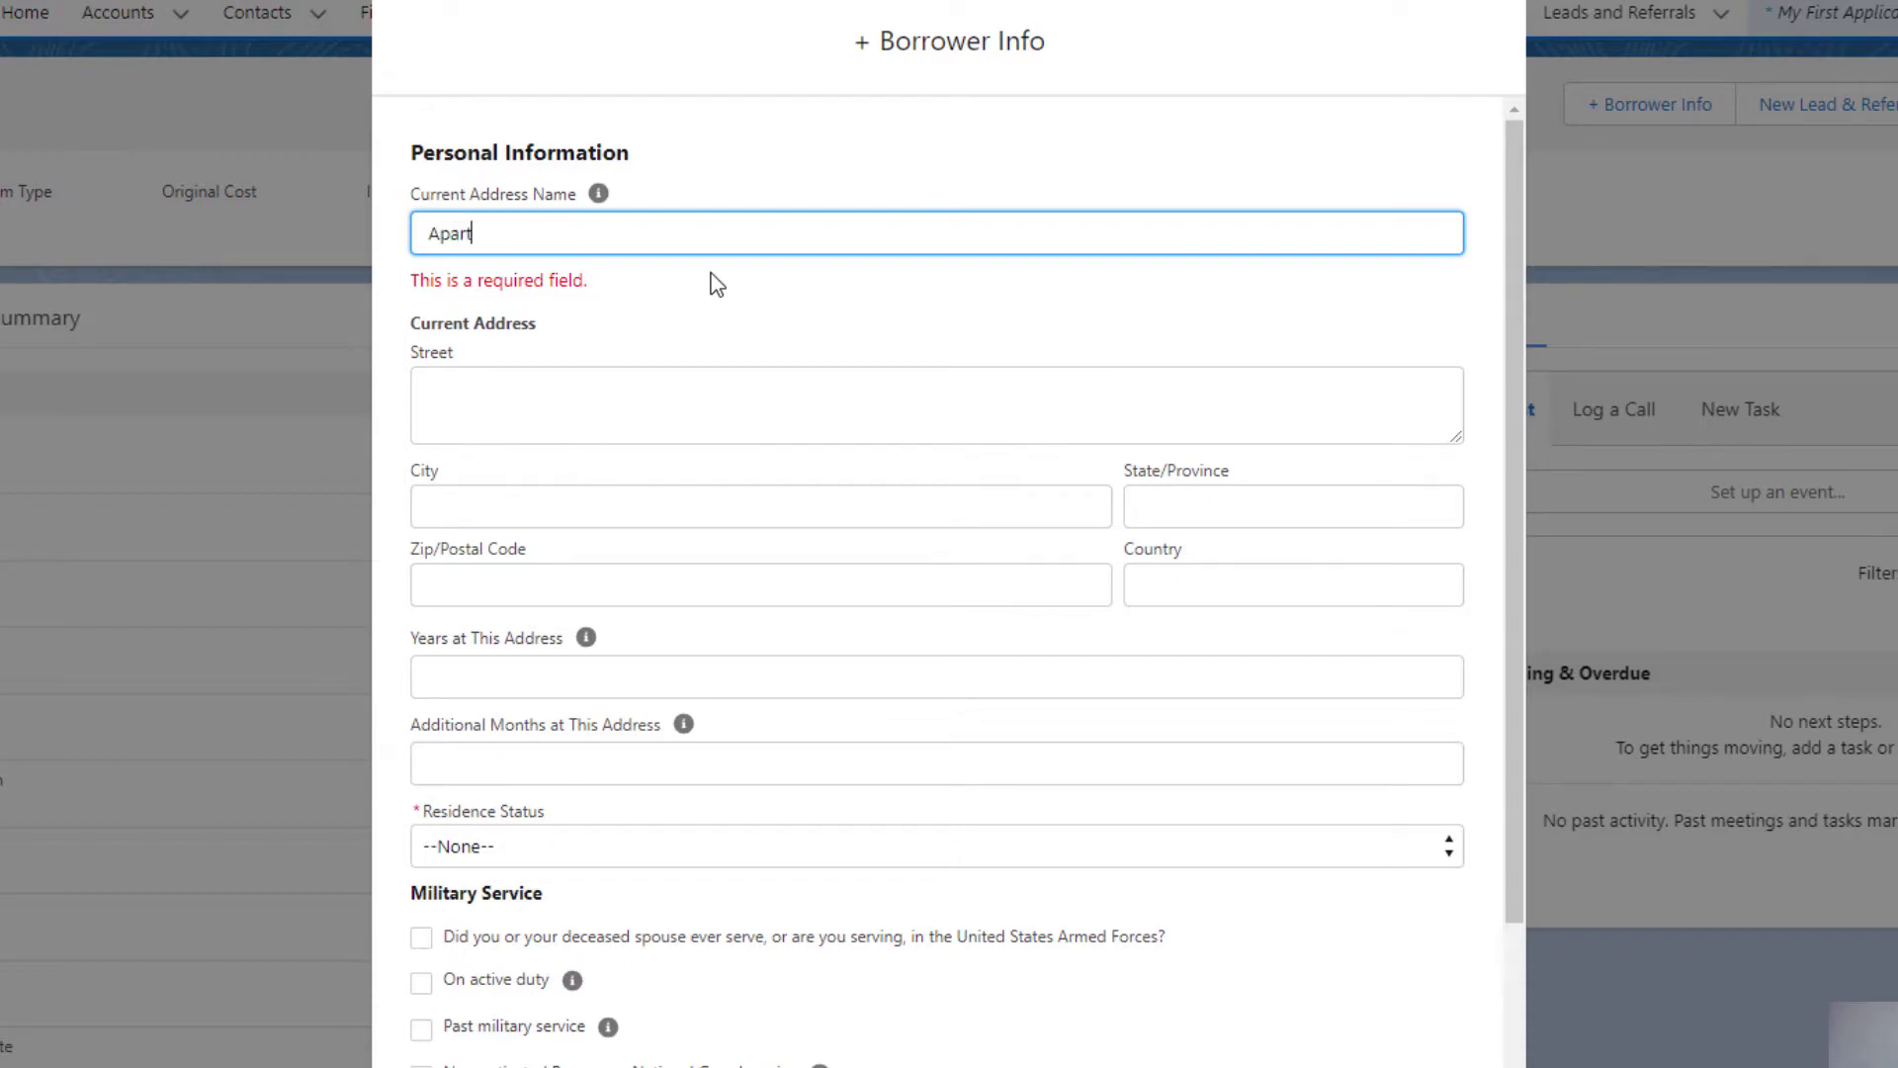
# - Change the language preference to Tagalog and continue past the address page
pyautogui.scroll(-3, 708, 297)
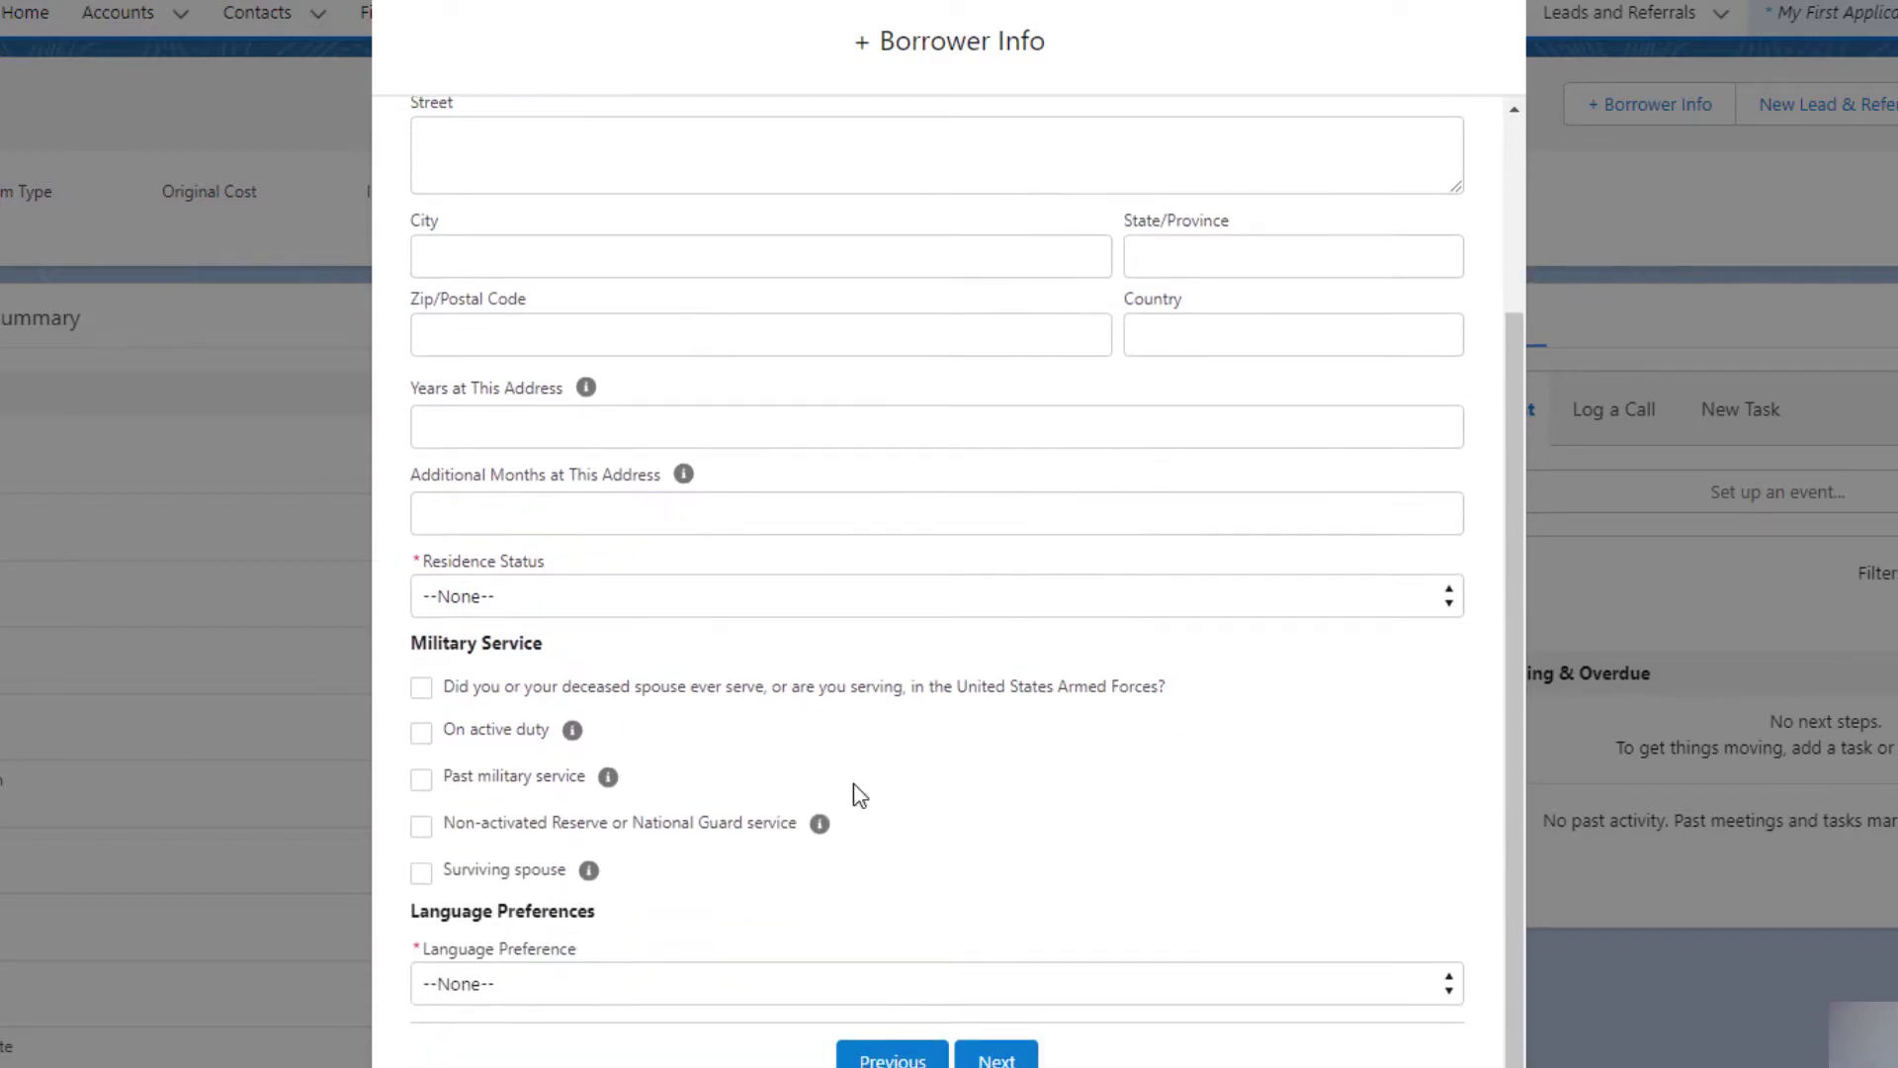
pyautogui.click(964, 984)
pyautogui.click(881, 934)
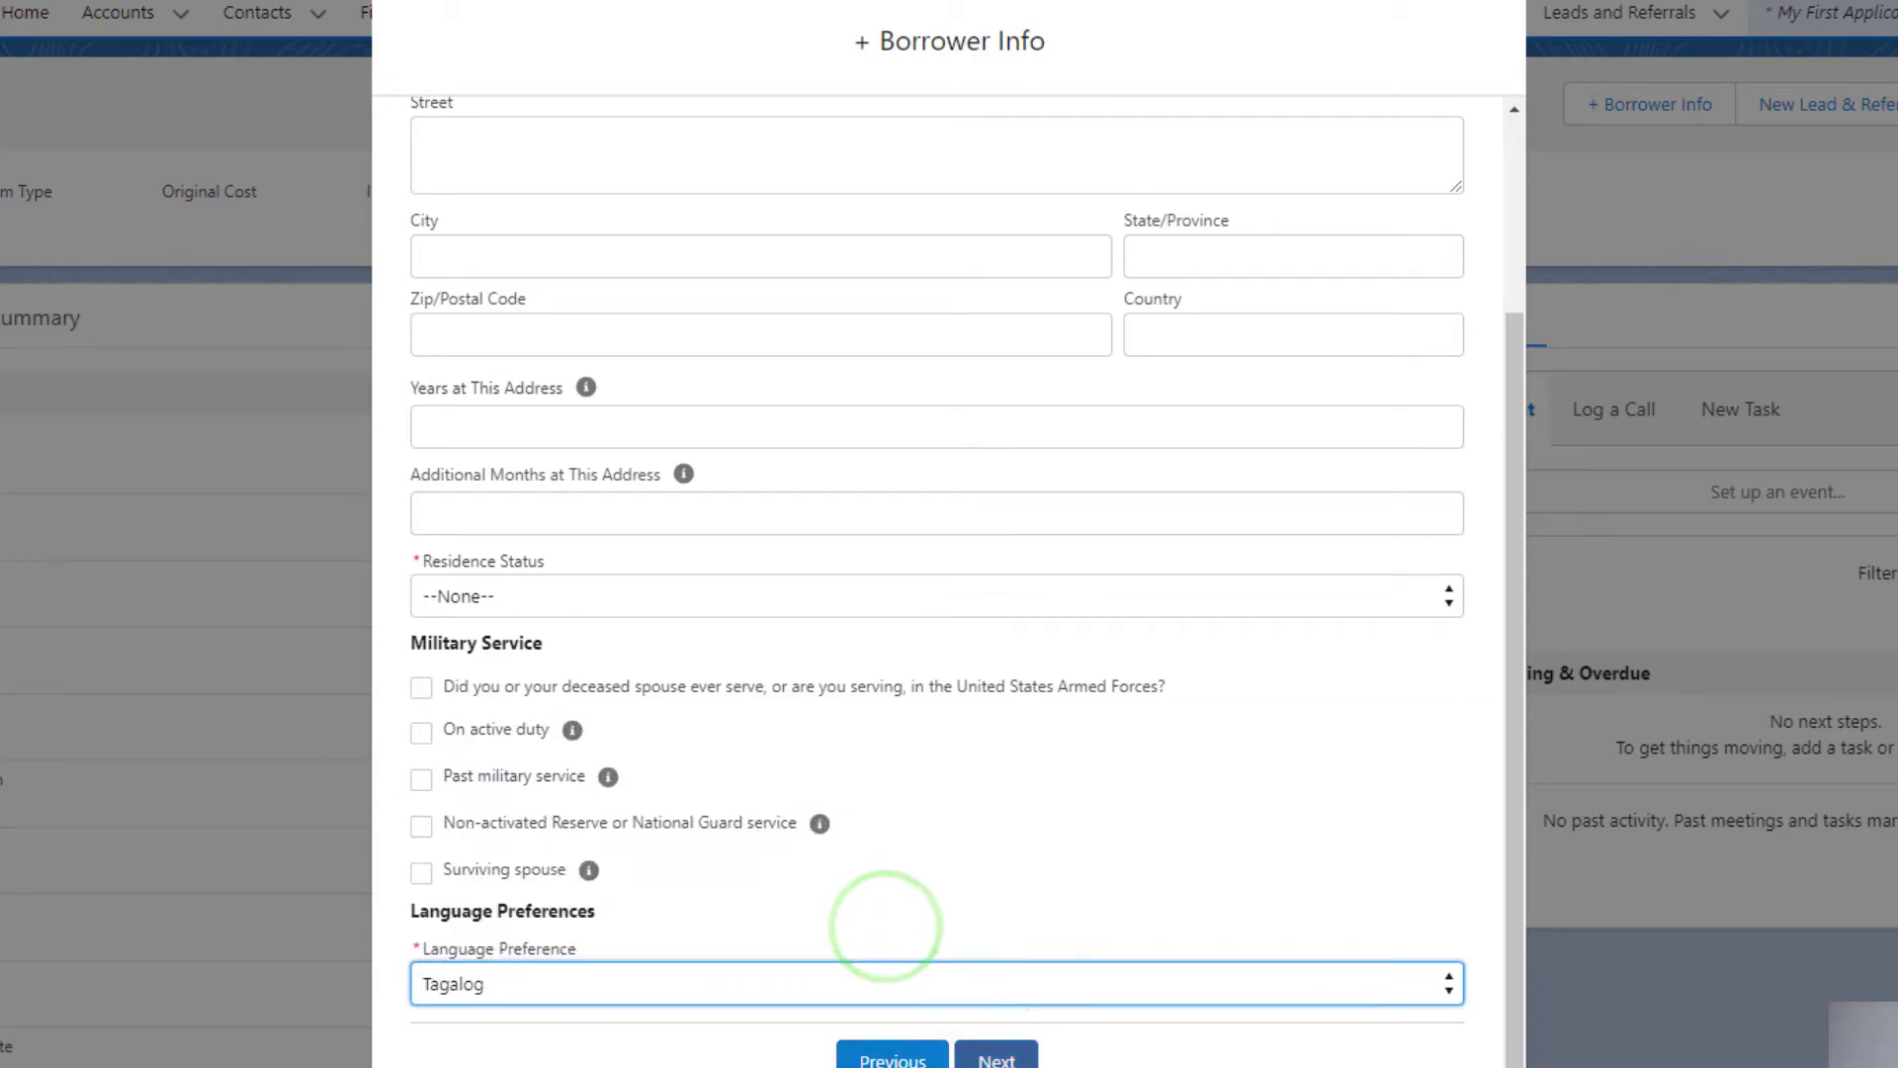
pyautogui.click(983, 1056)
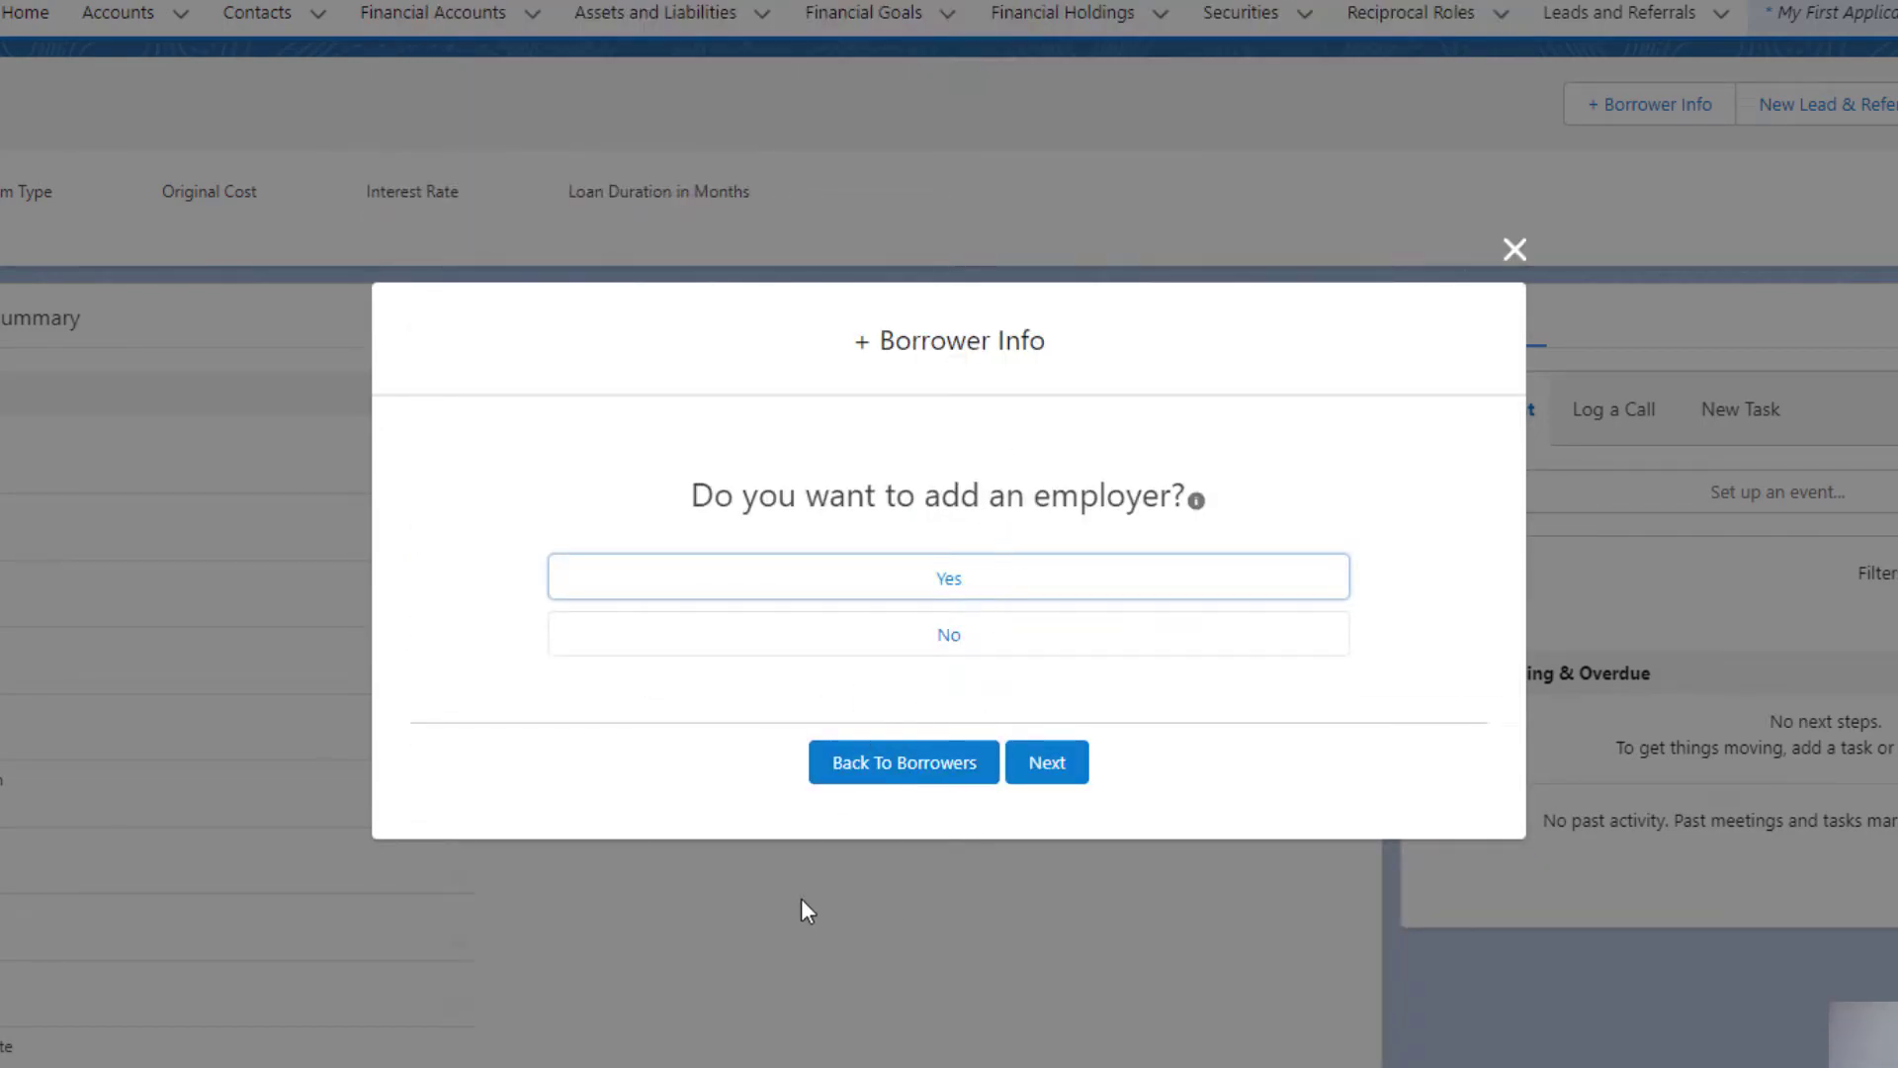
# - Answer No to adding an employer and Yes to adding other monthly income
pyautogui.click(870, 457)
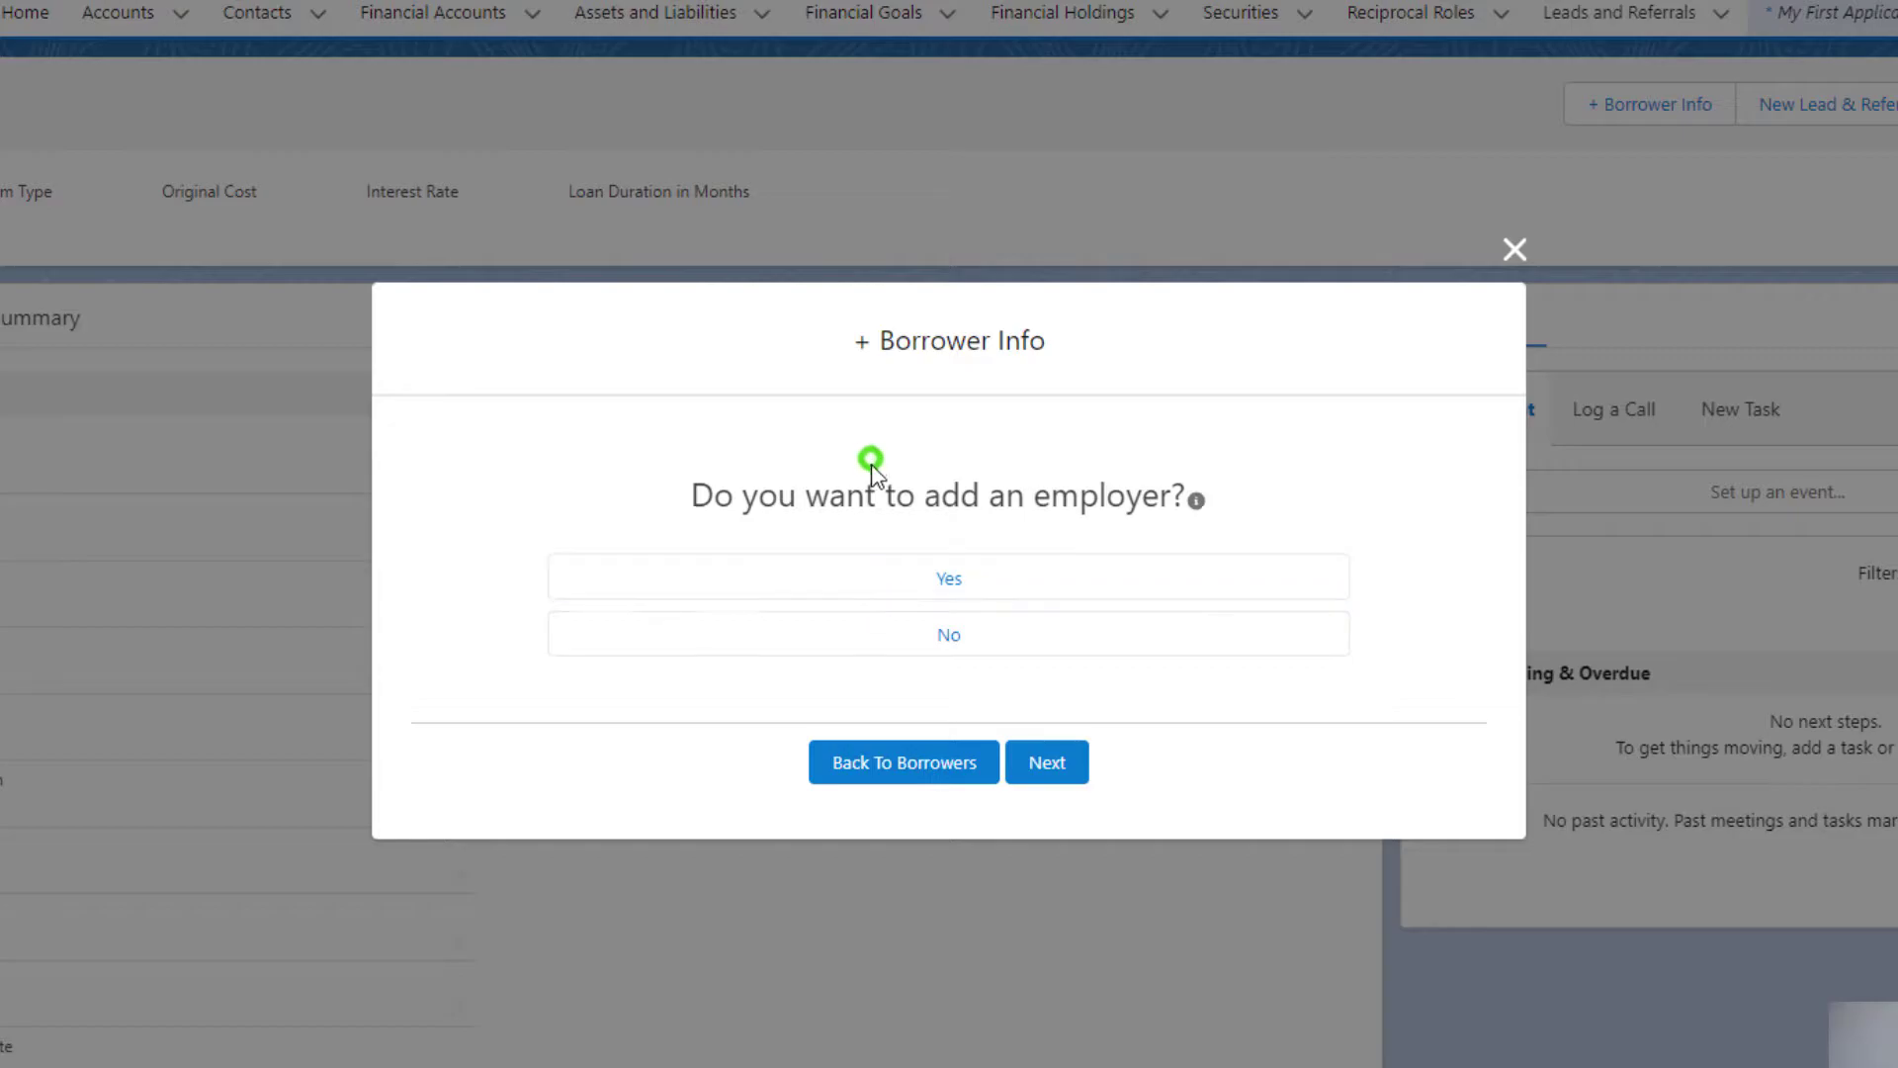
pyautogui.click(840, 569)
pyautogui.click(1029, 766)
pyautogui.scroll(-6, 729, 640)
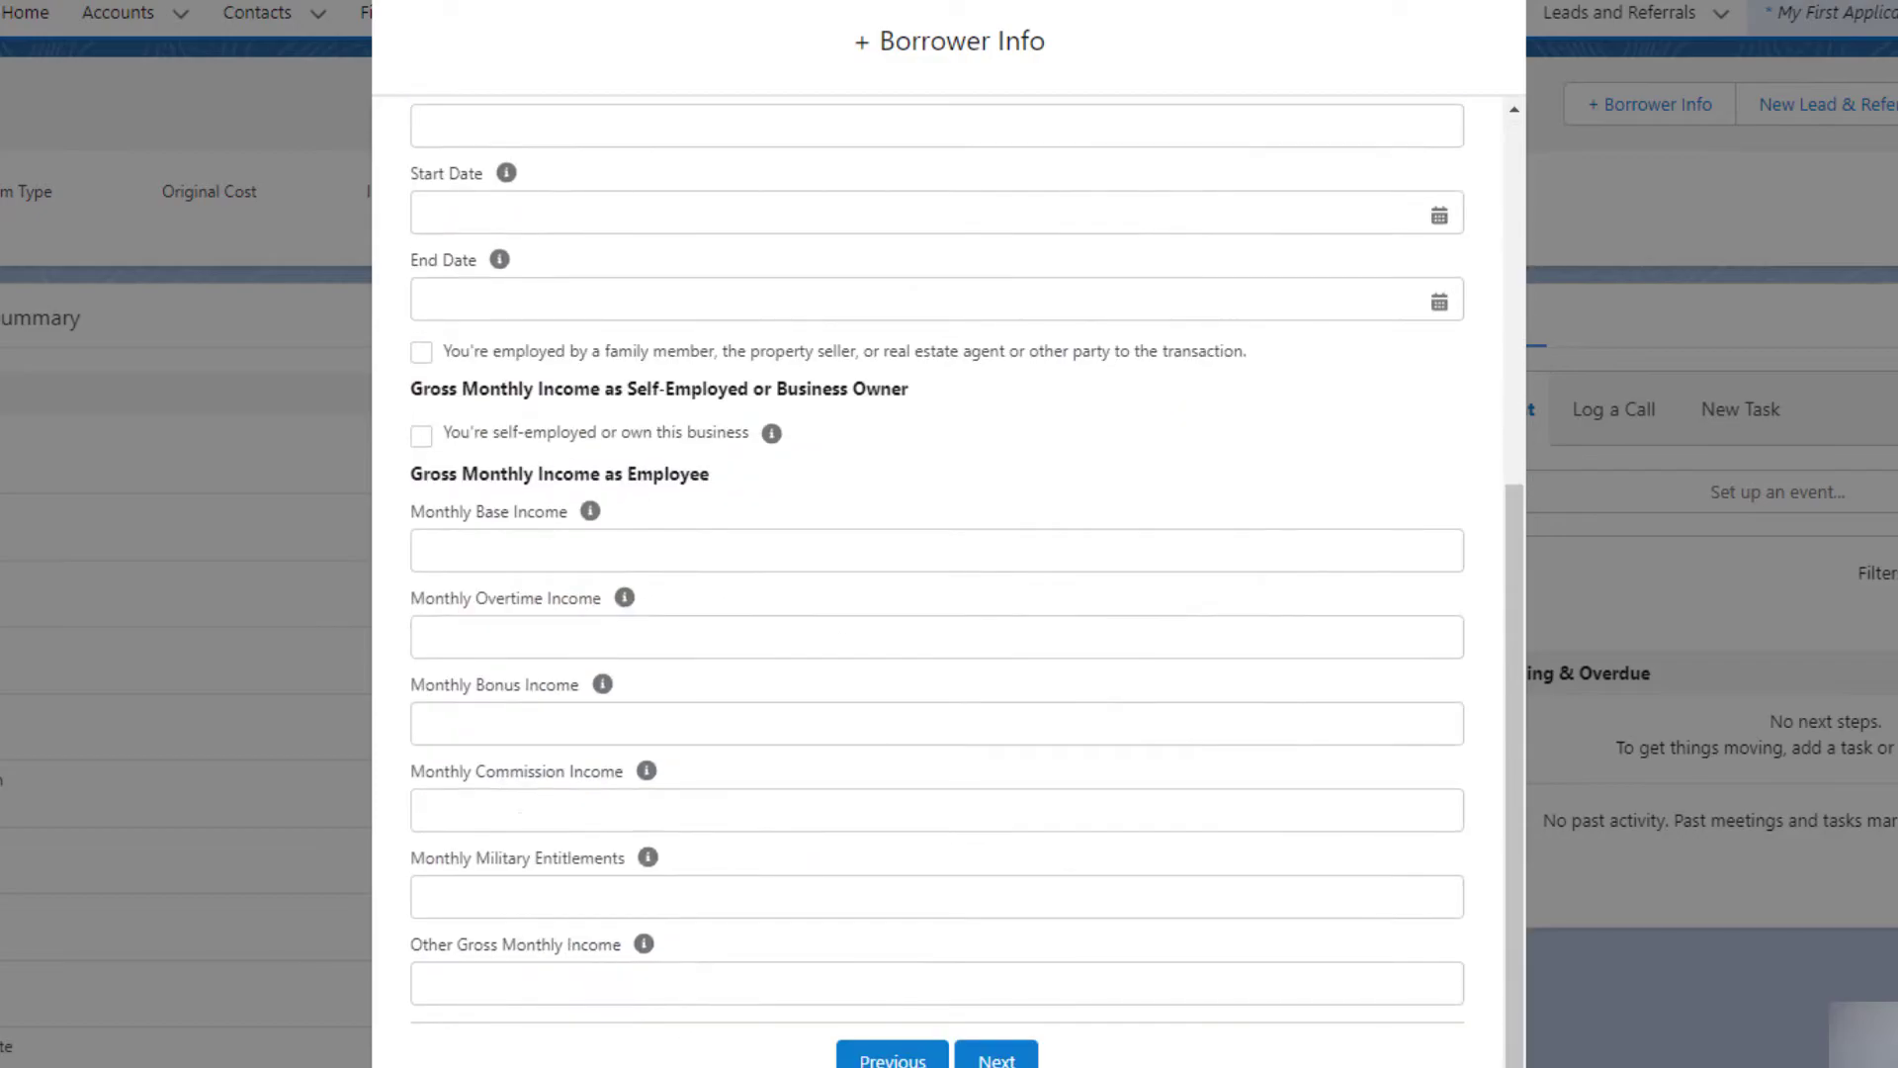
pyautogui.click(860, 1060)
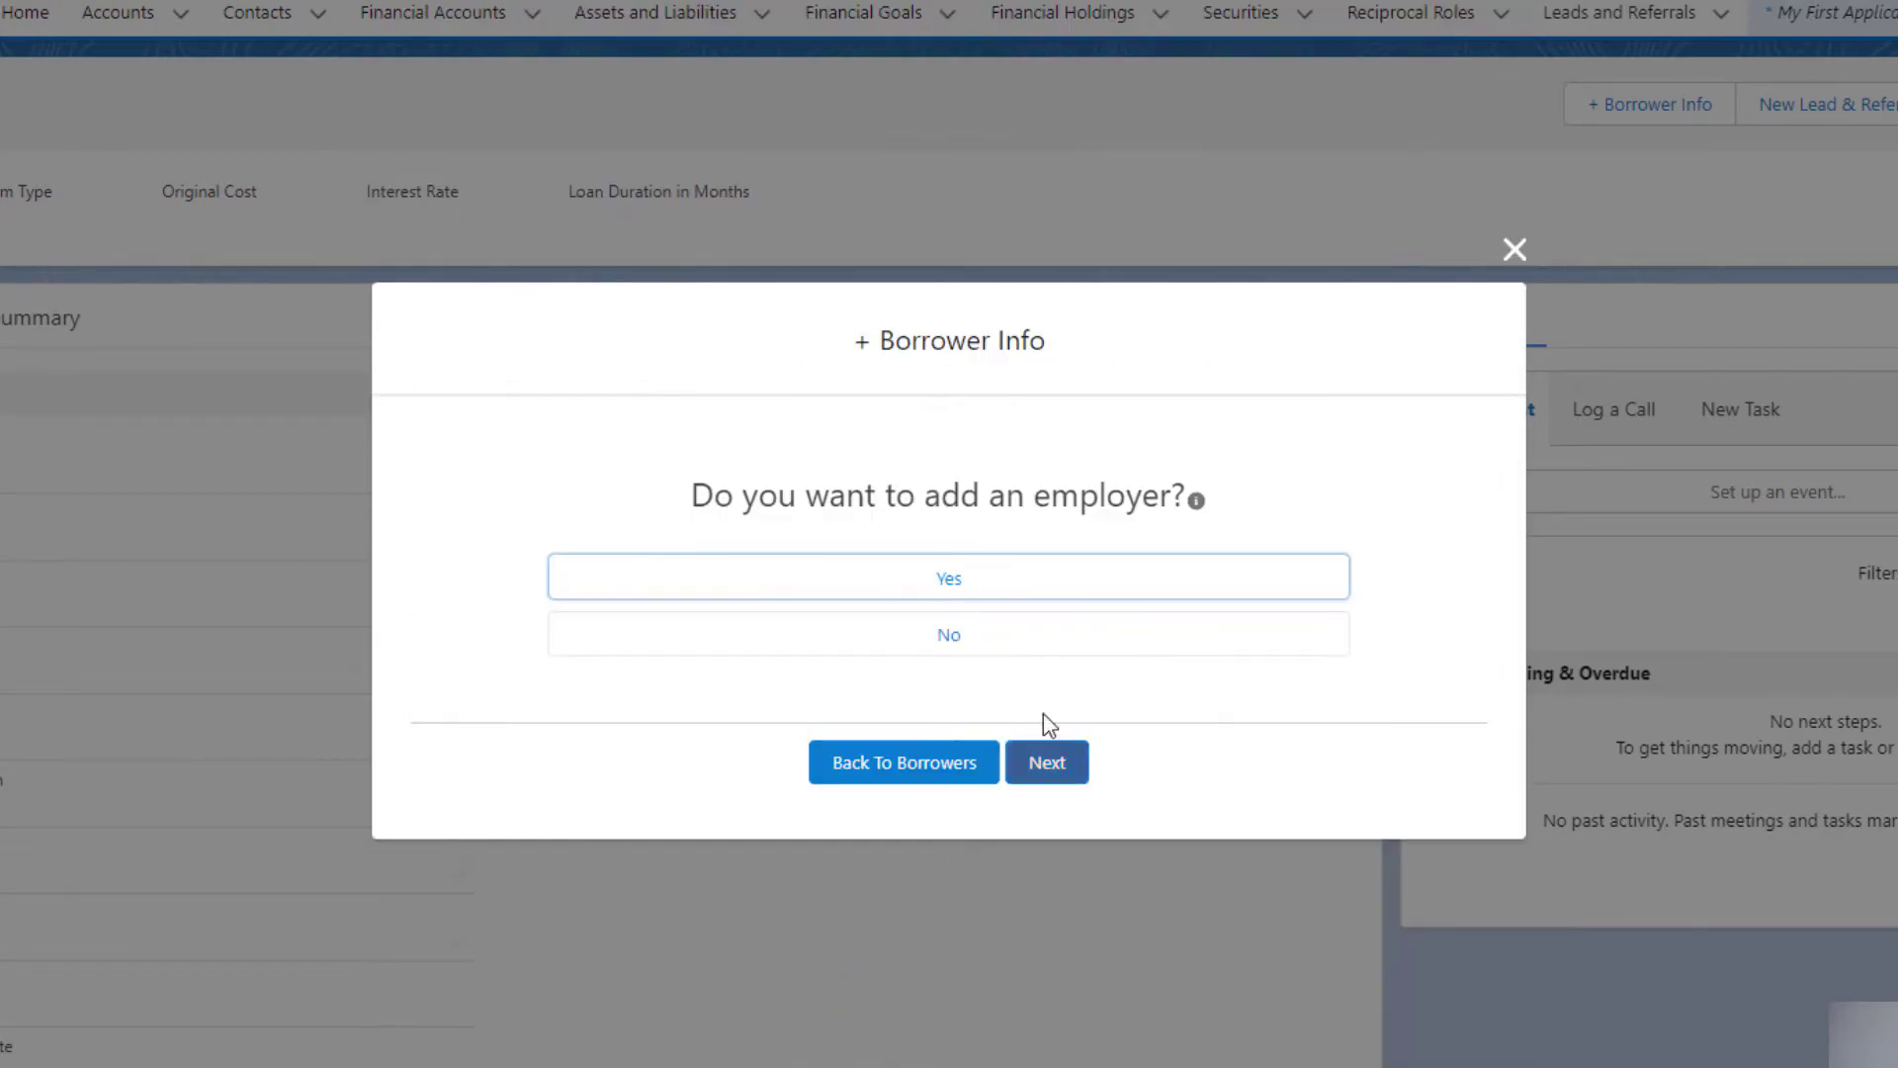
pyautogui.click(1051, 638)
pyautogui.click(1050, 775)
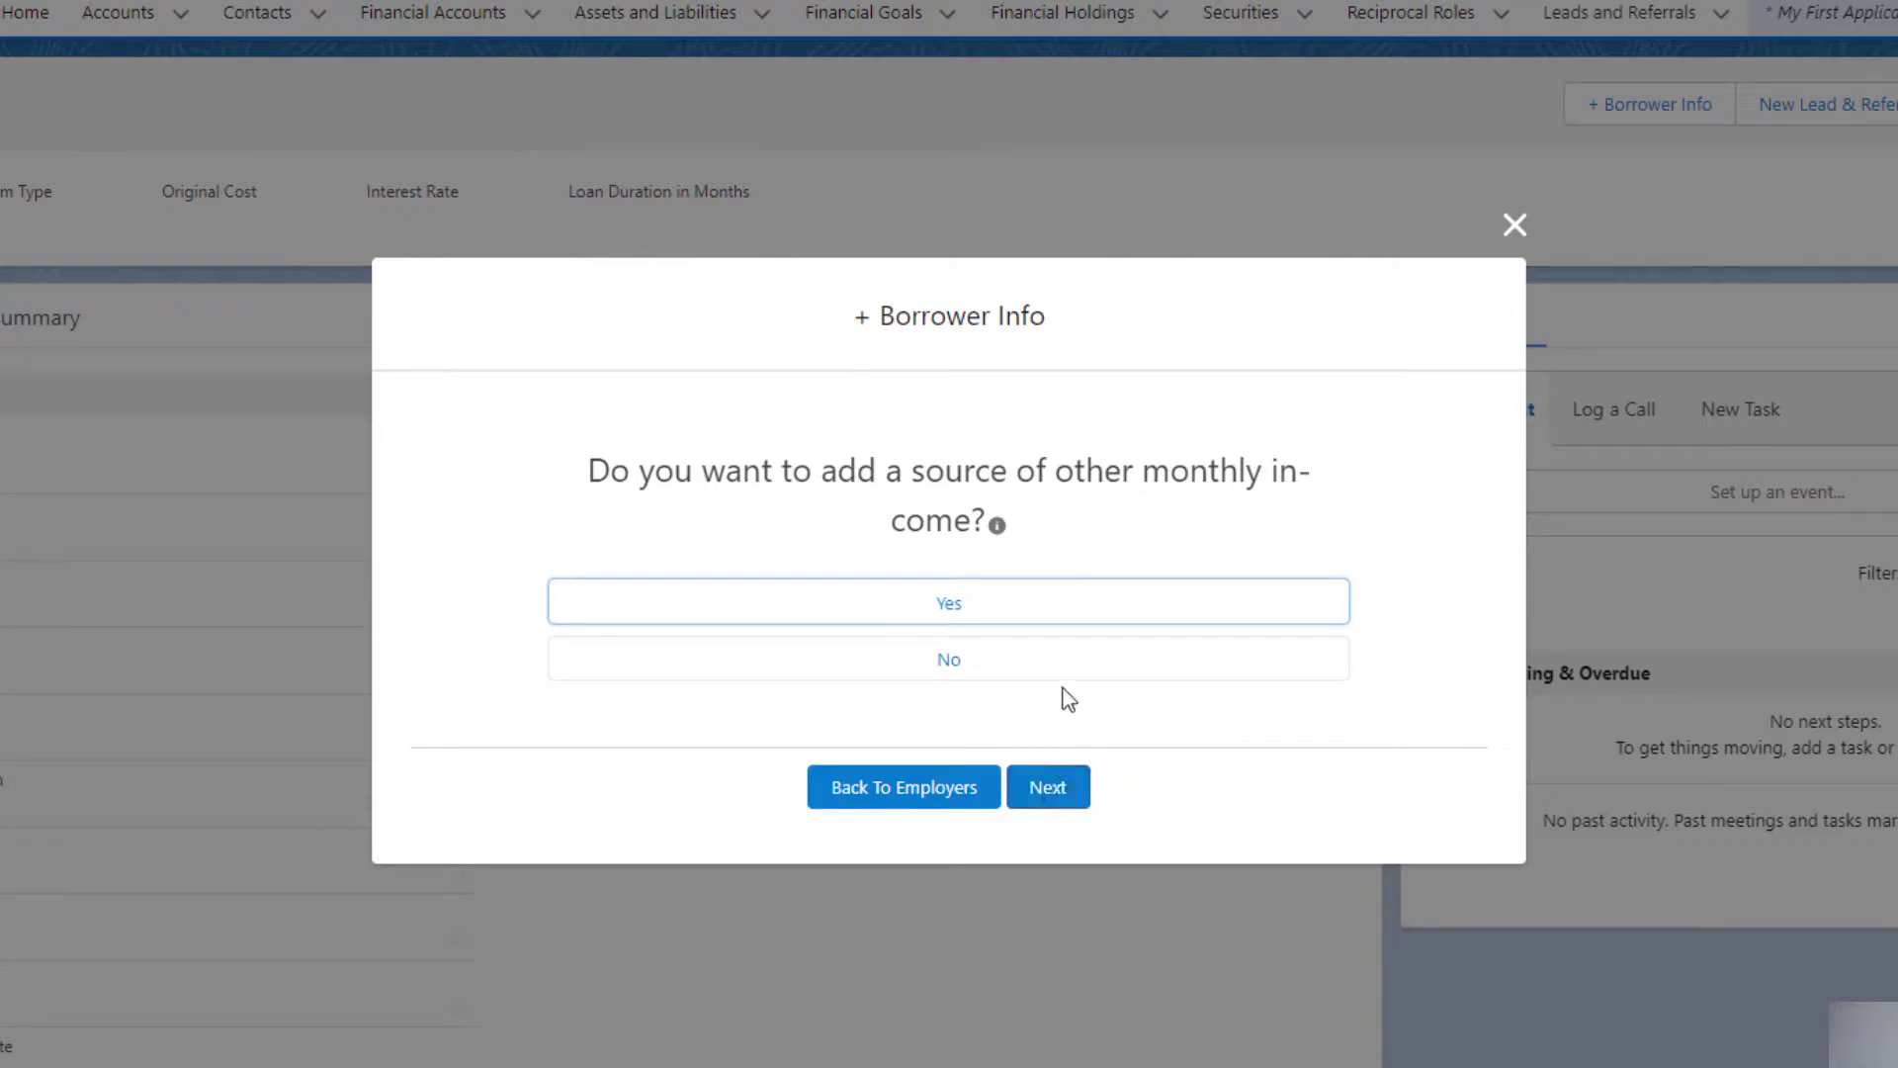
pyautogui.click(1005, 597)
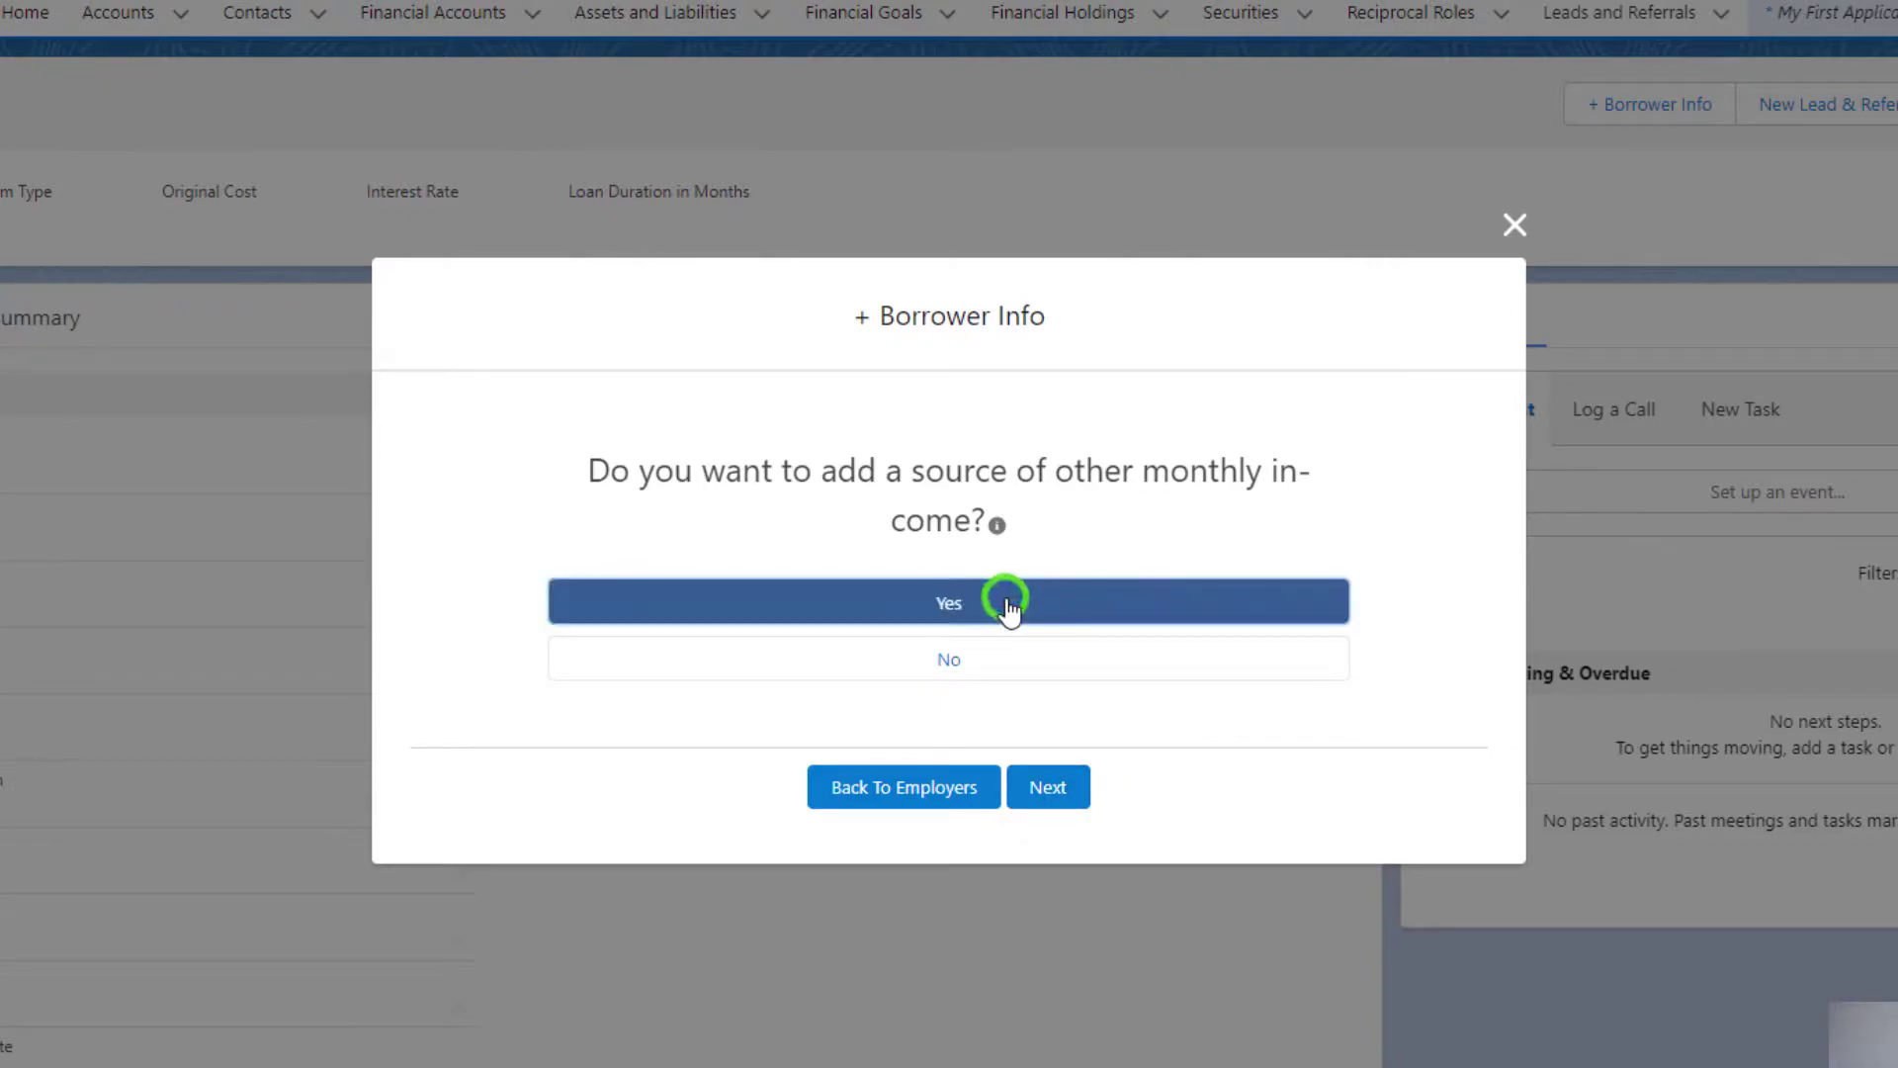
pyautogui.click(1046, 797)
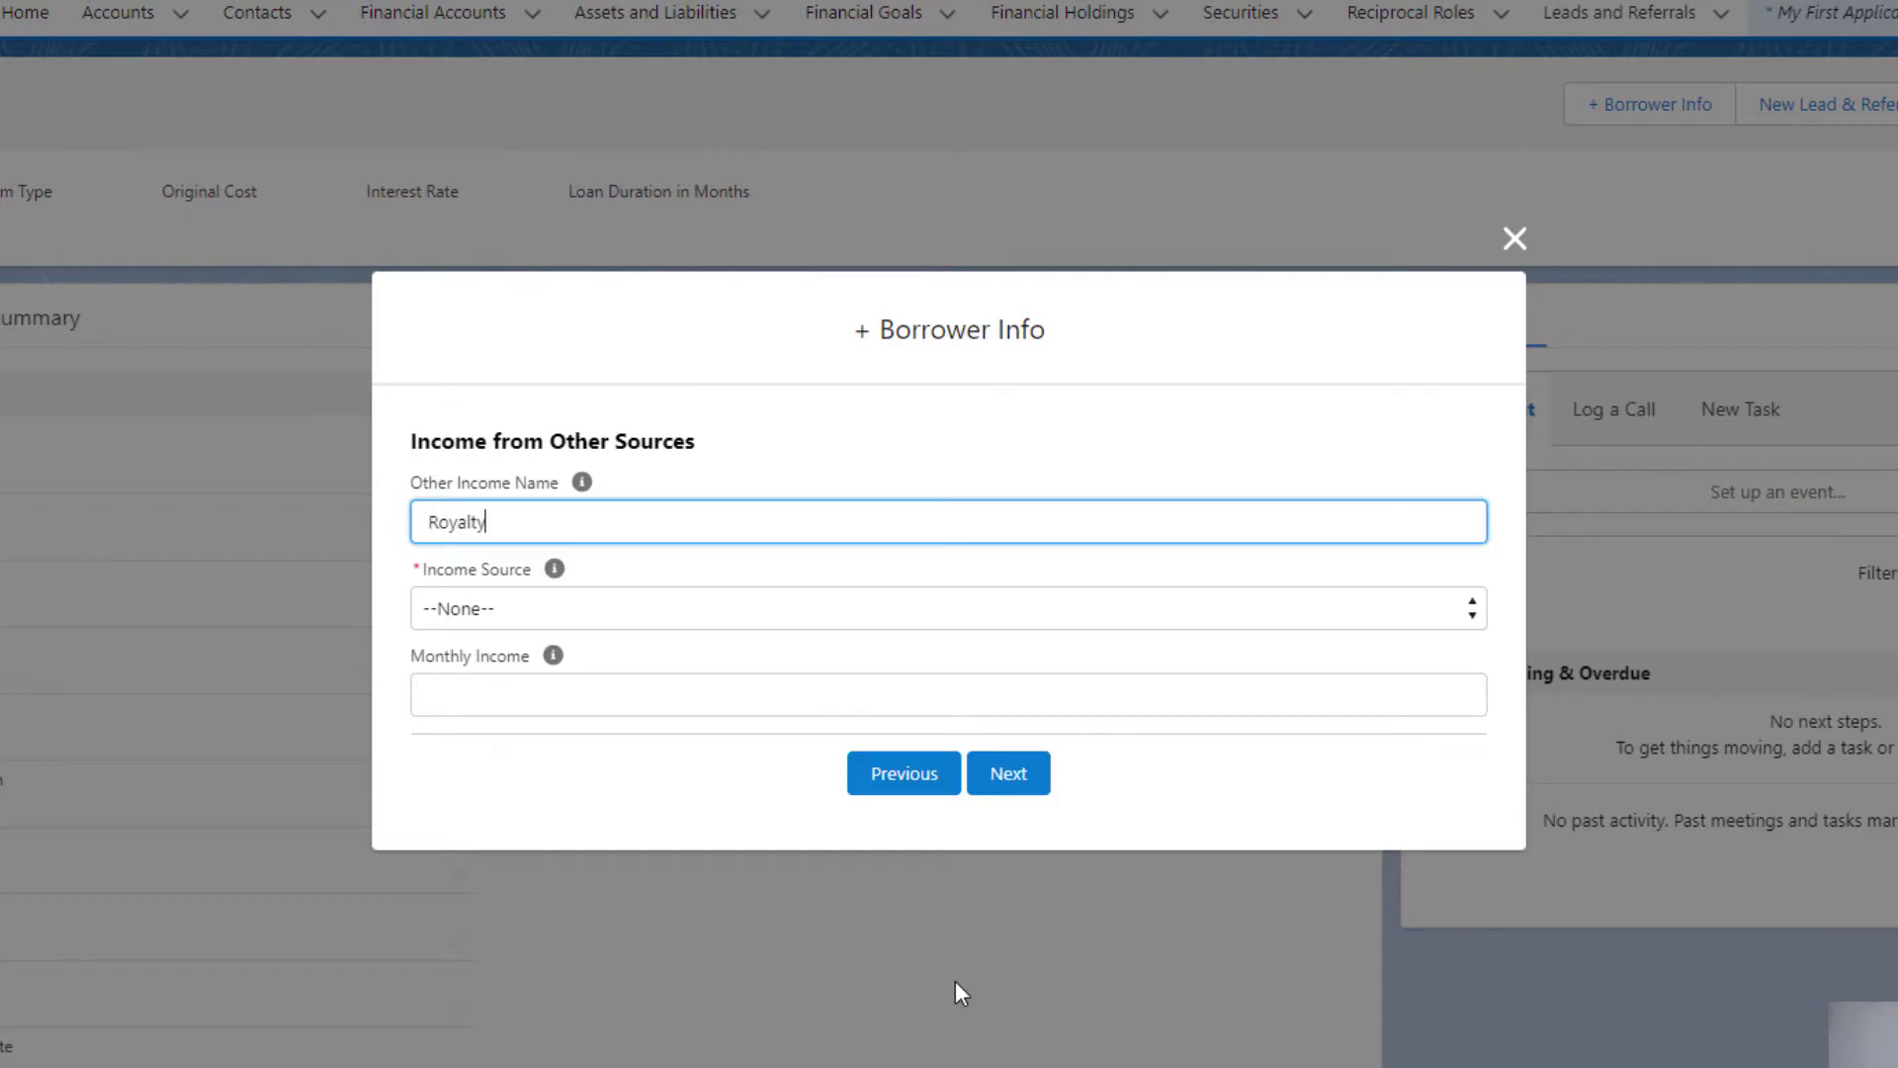
# - Record the other income with source Royalty Payments and monthly income 1
pyautogui.hotkey('ctrl', 'a')
pyautogui.write('Y')
pyautogui.click(518, 620)
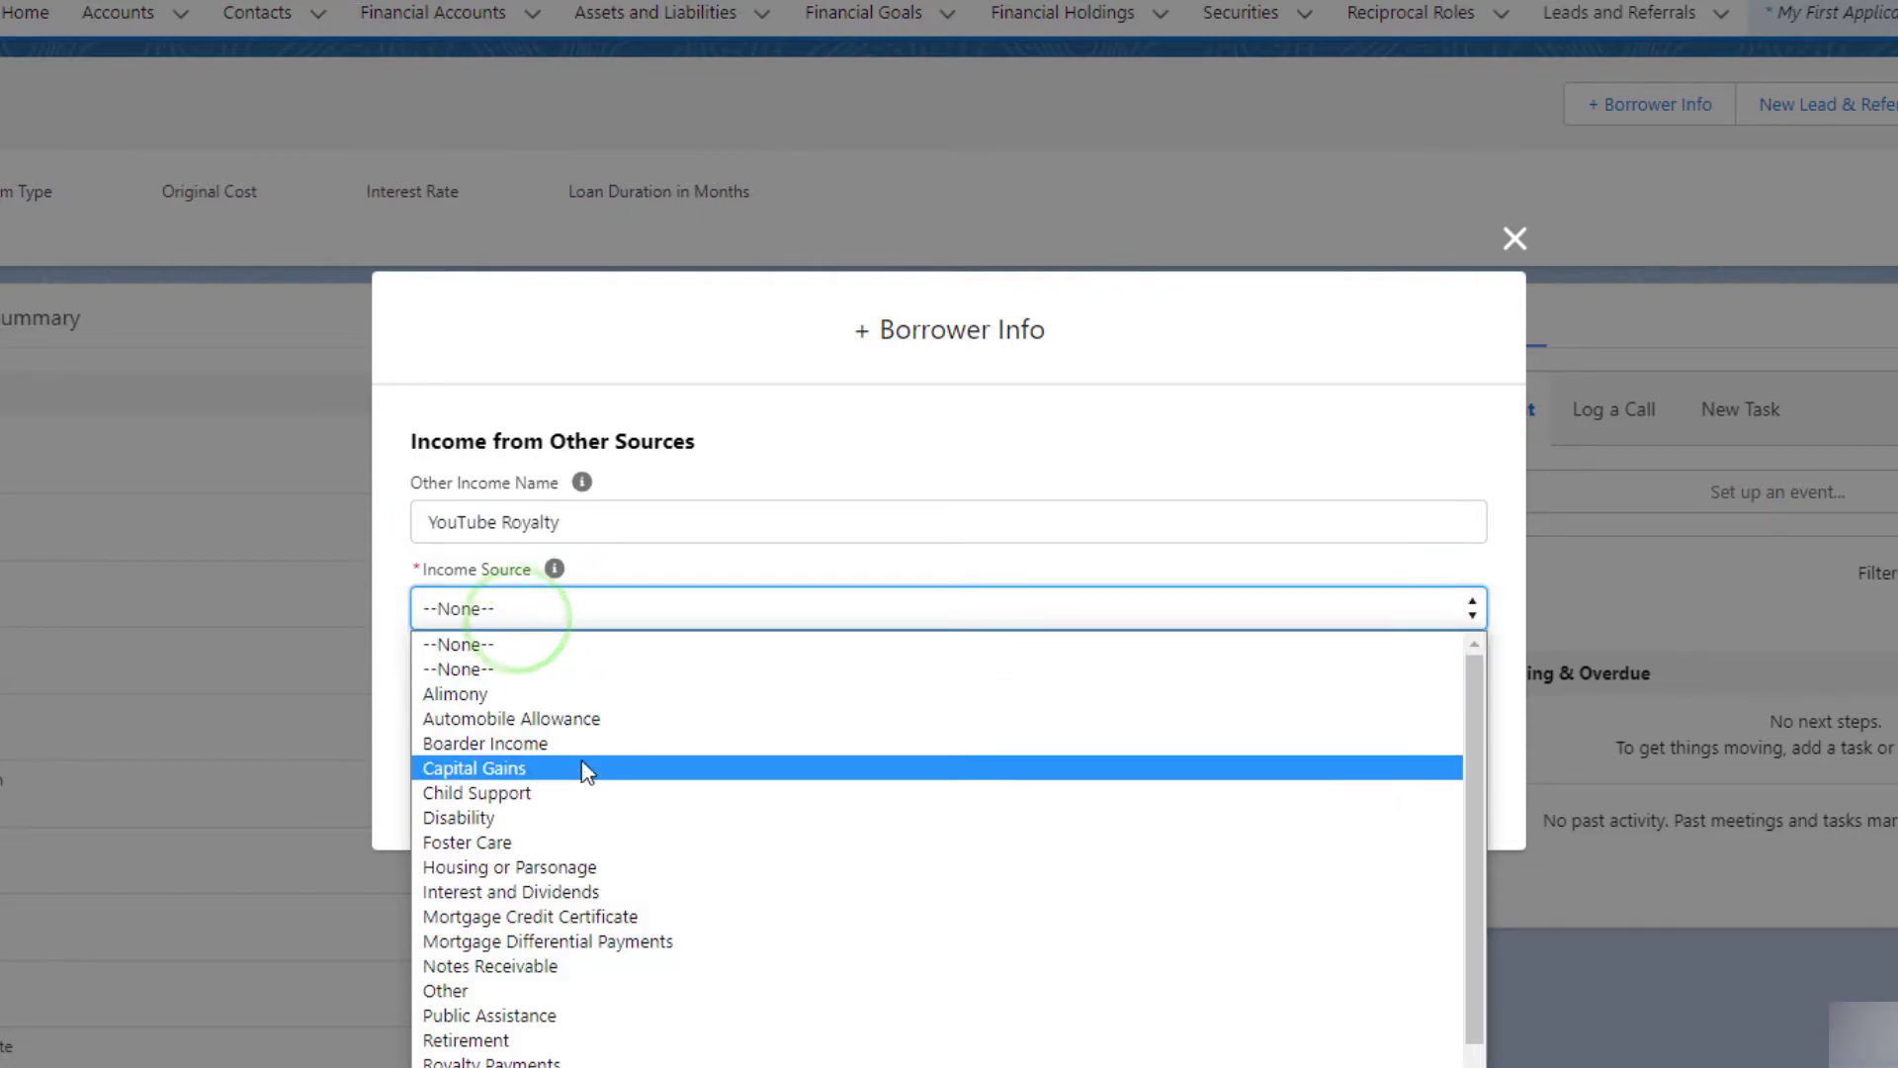
pyautogui.click(575, 1048)
pyautogui.click(550, 607)
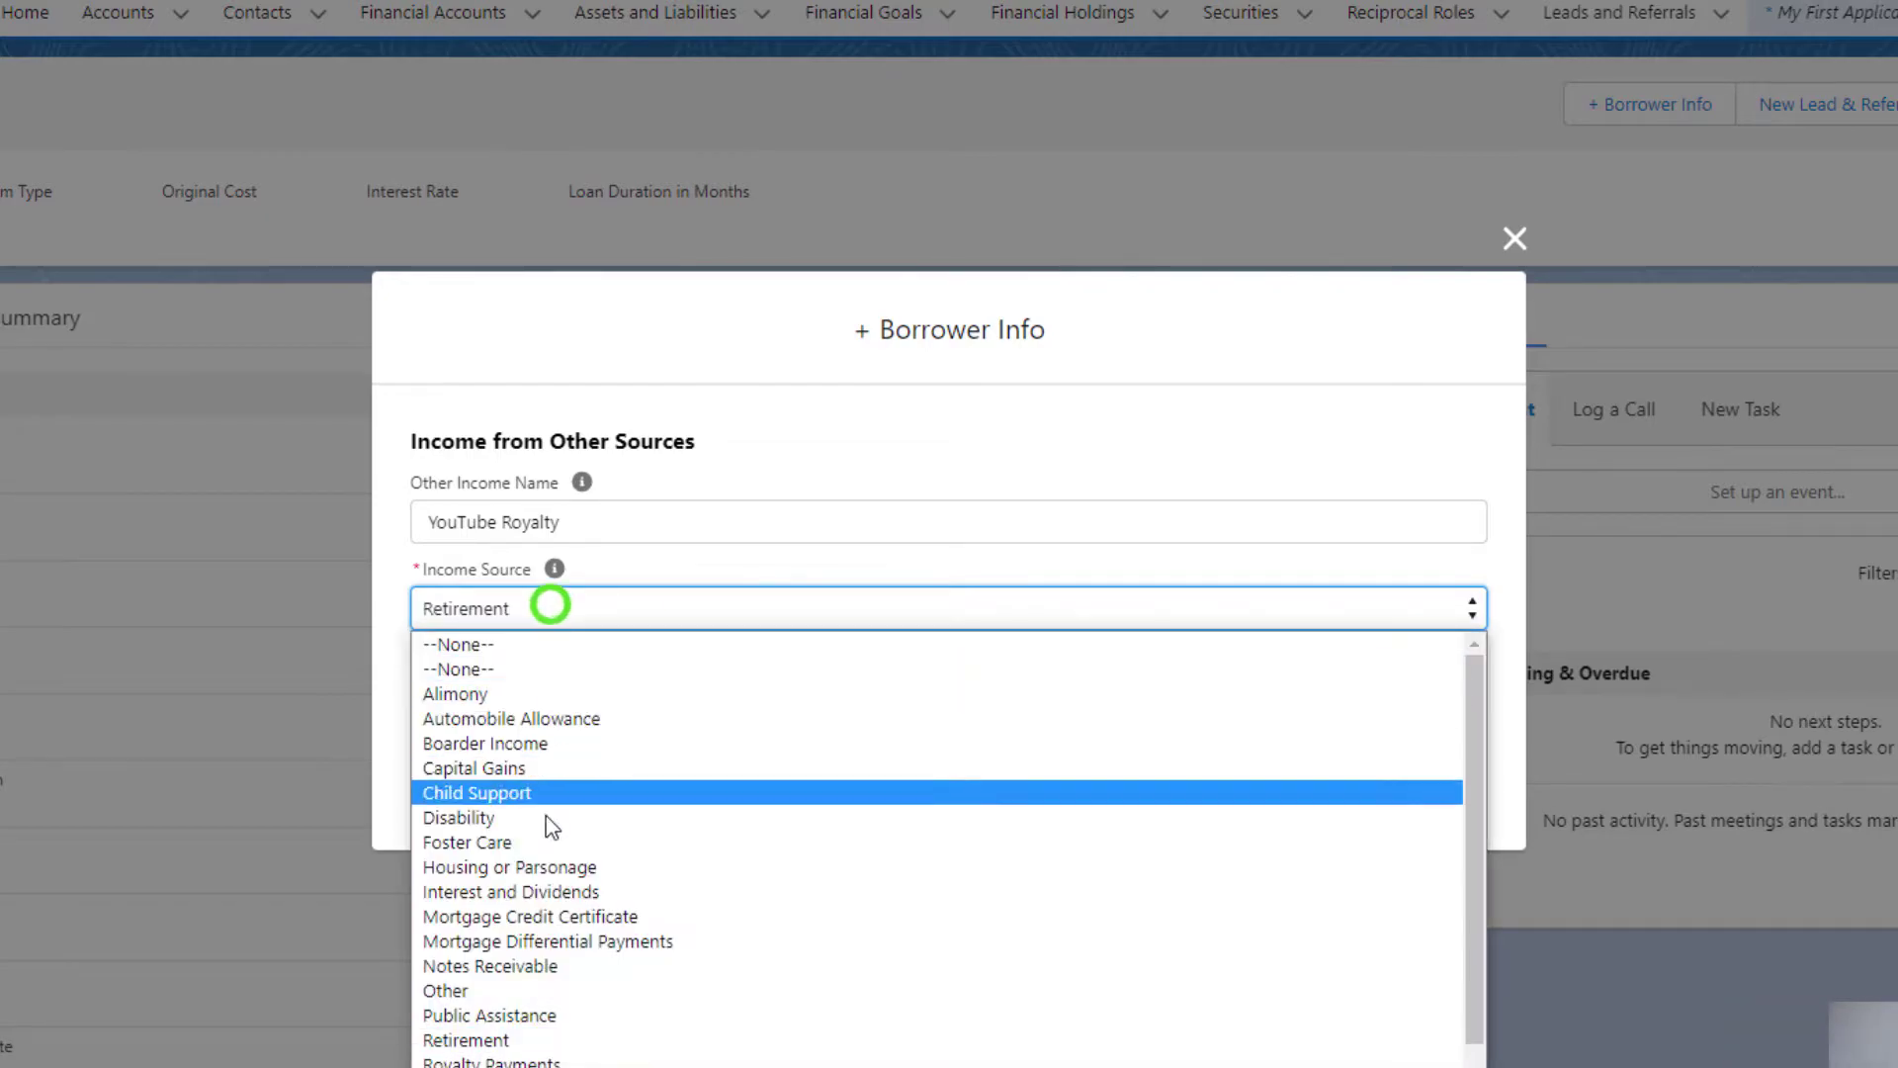
pyautogui.click(547, 1054)
pyautogui.click(537, 708)
pyautogui.write('1')
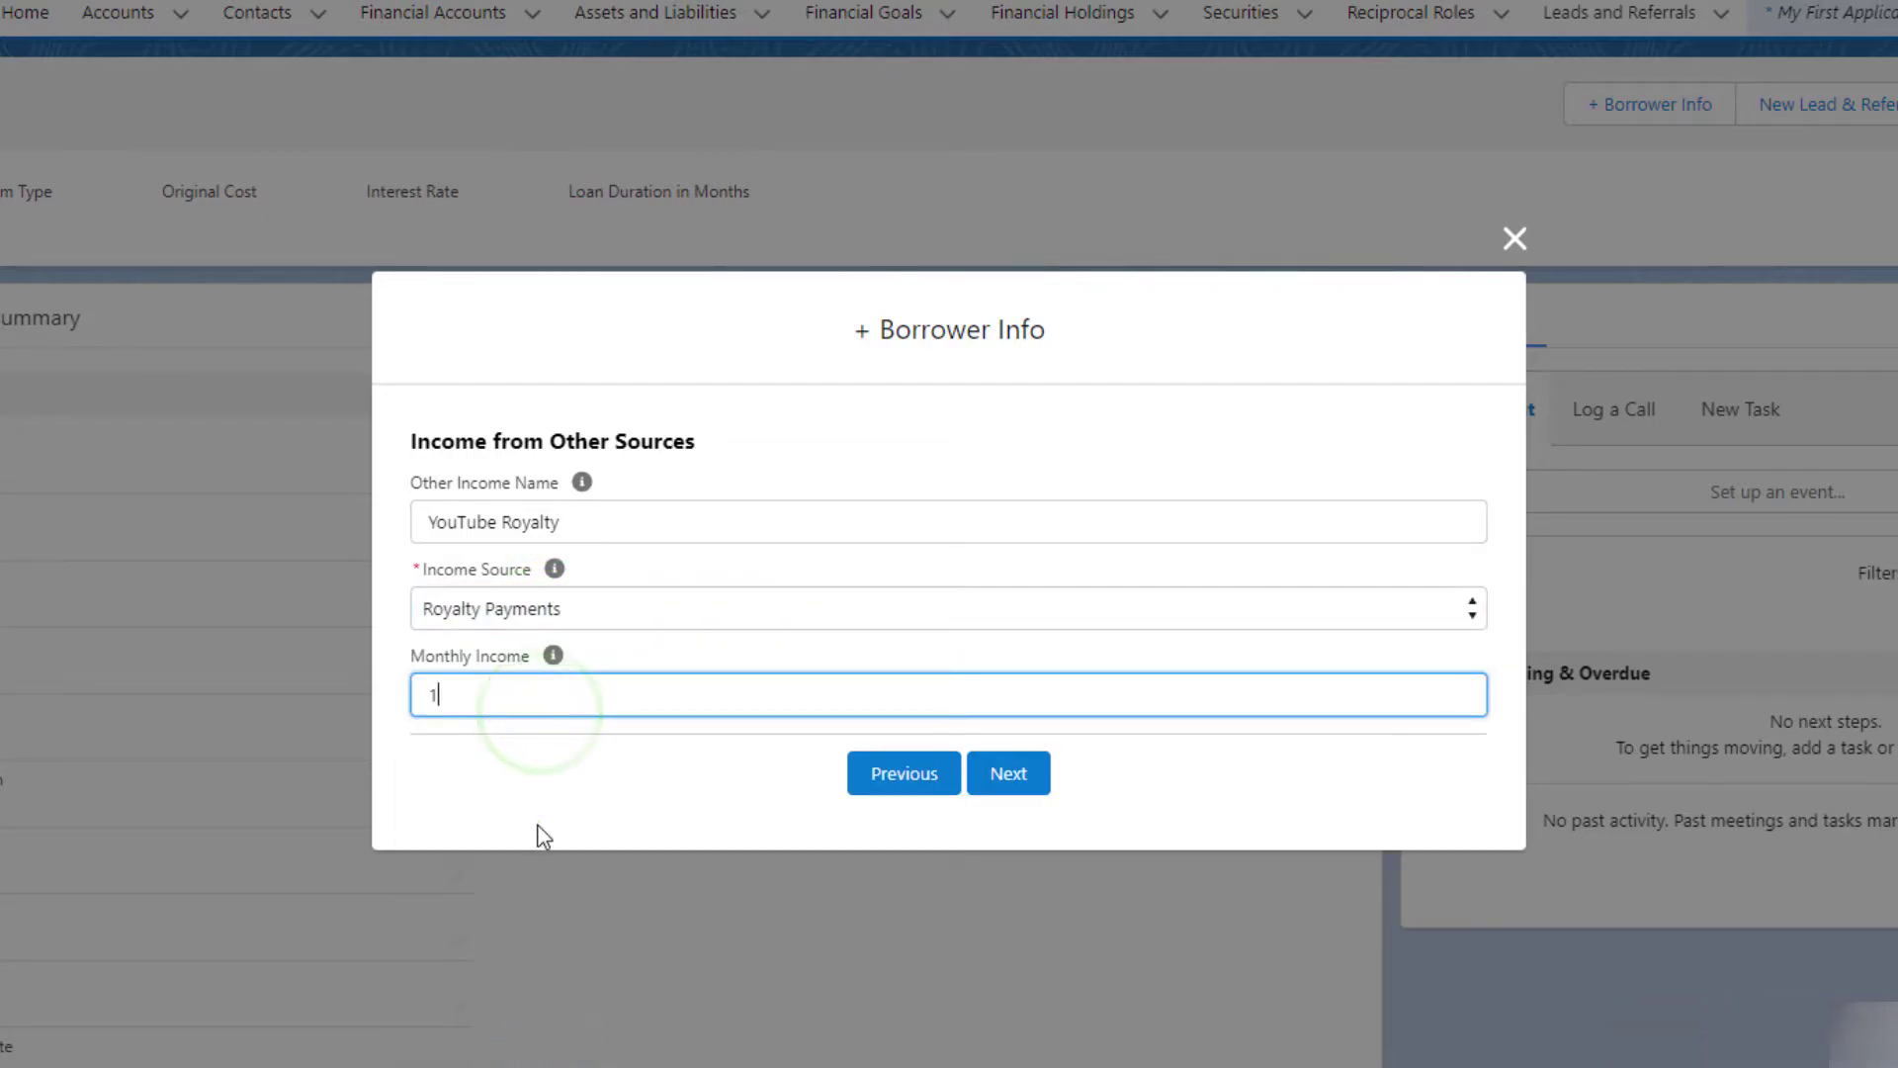
pyautogui.click(537, 824)
pyautogui.click(1019, 781)
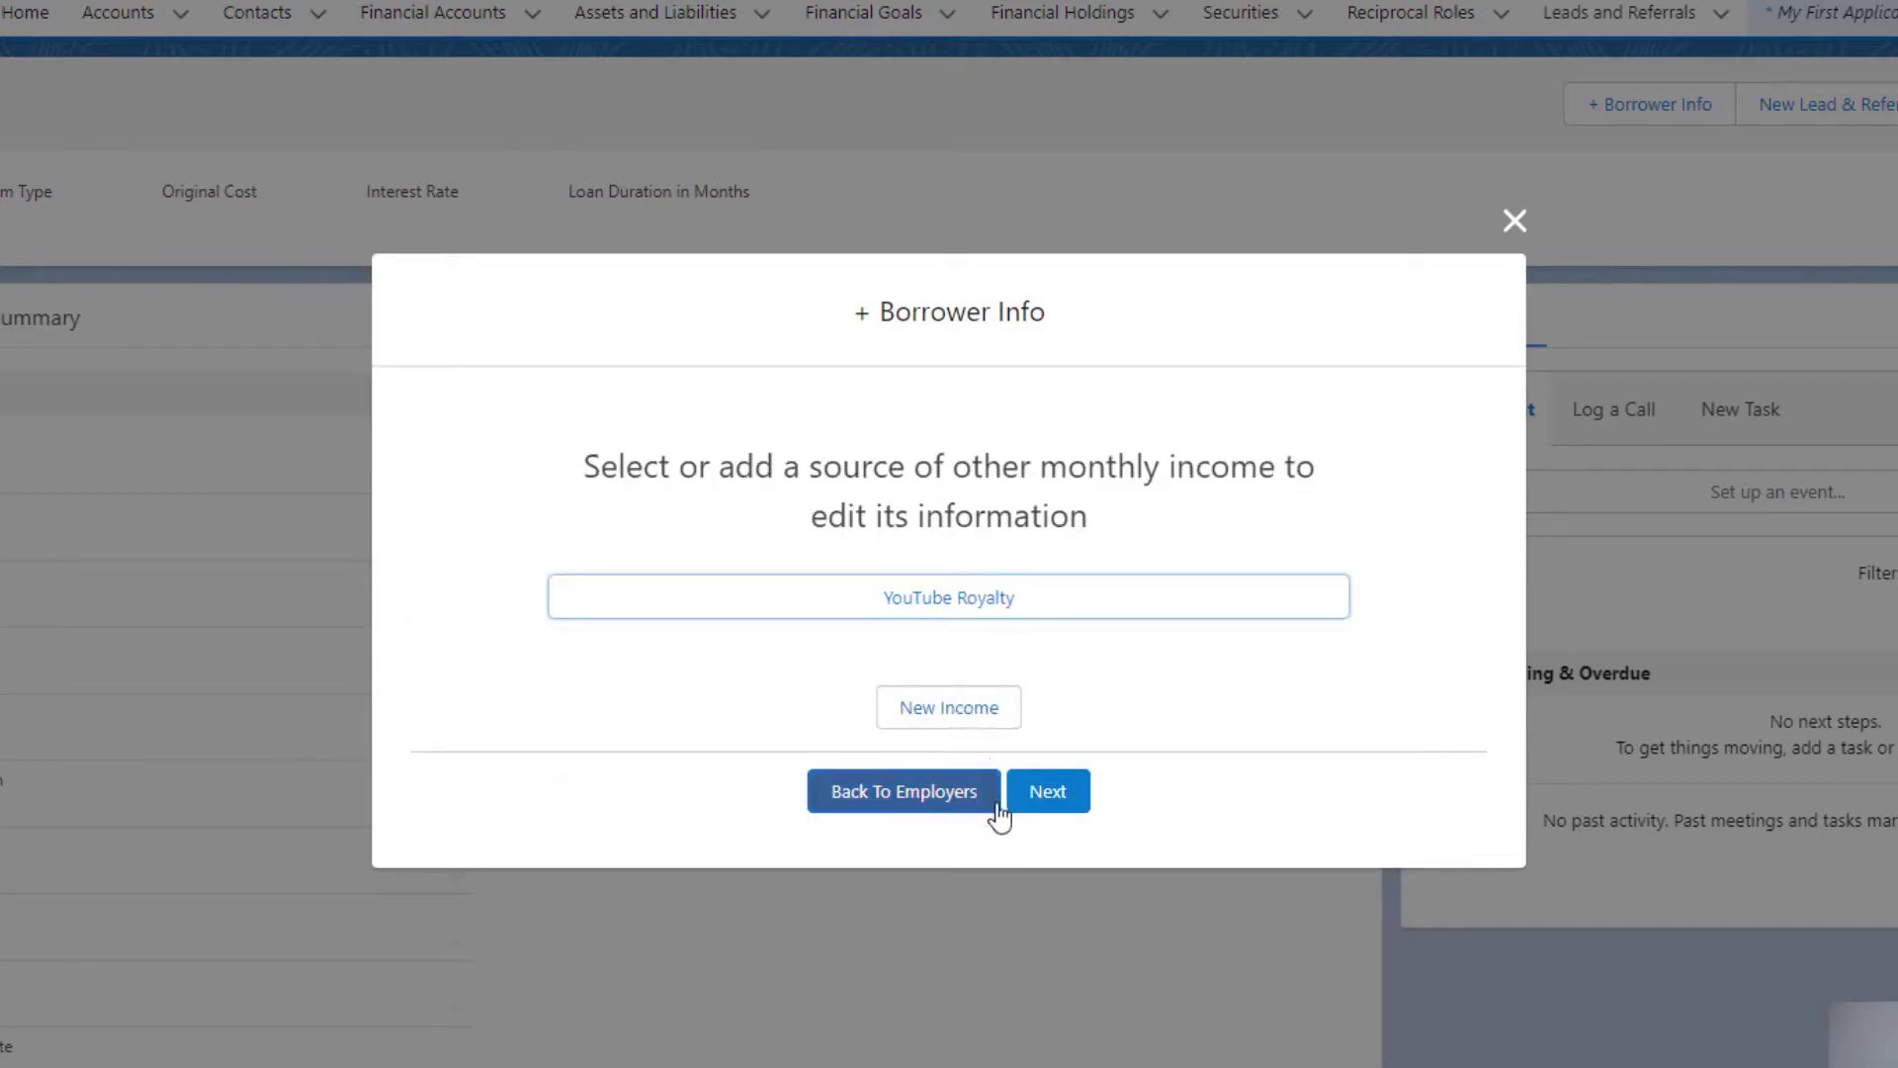
# - Complete the loan and property information page and continue to property declarations
pyautogui.click(1036, 792)
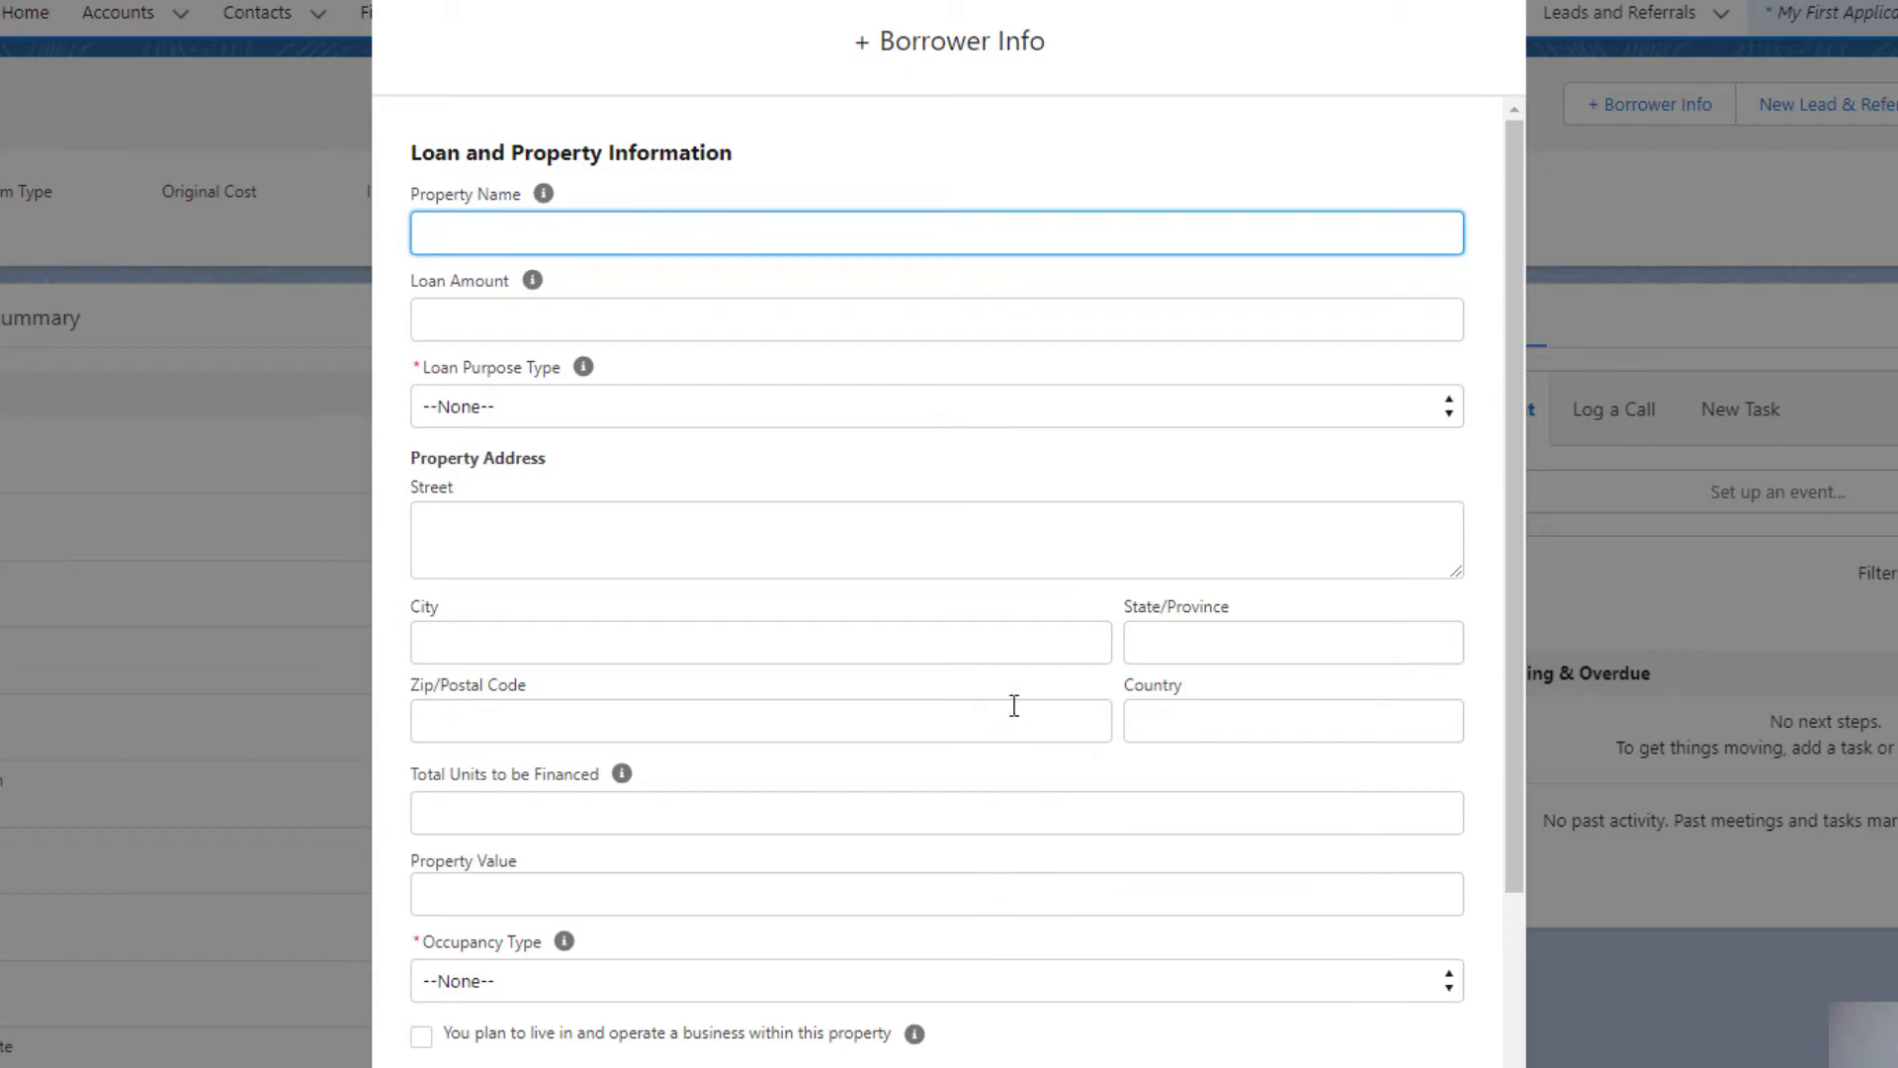
pyautogui.scroll(-3, 814, 471)
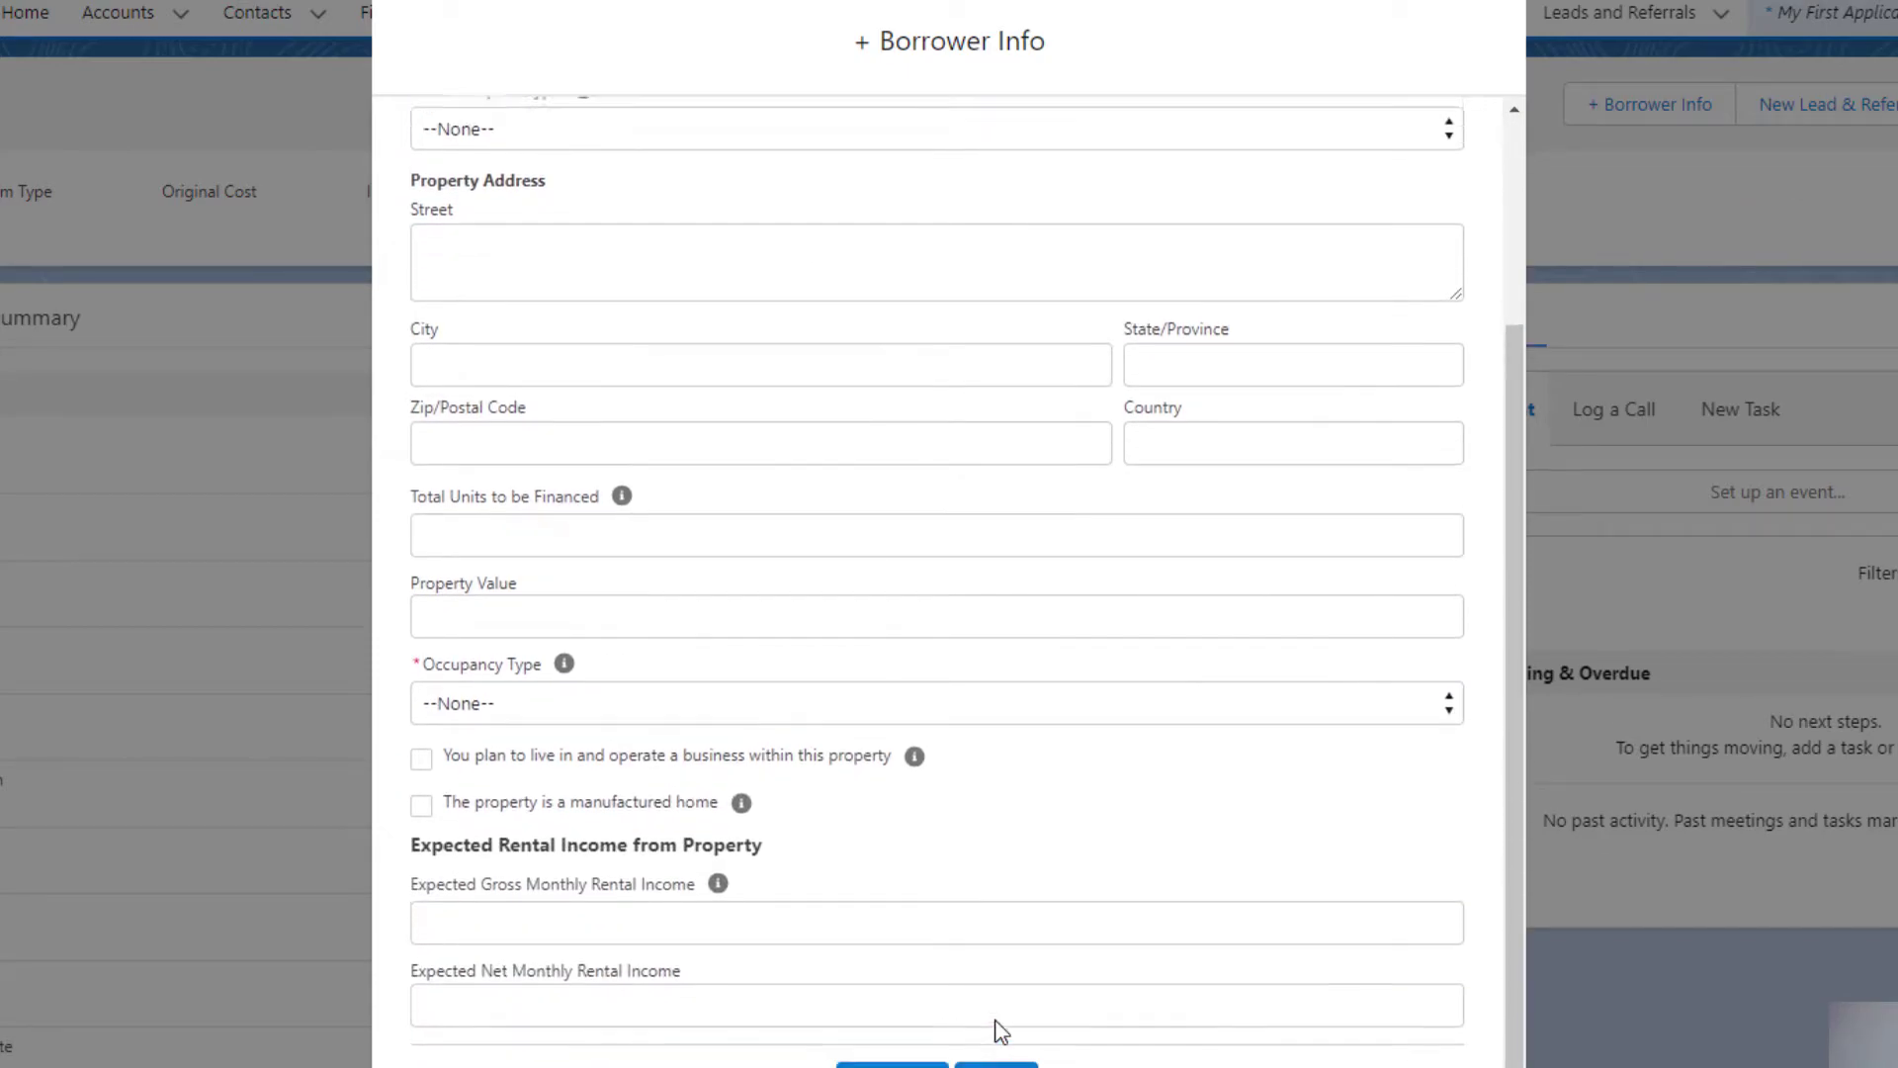
pyautogui.scroll(3, 858, 627)
pyautogui.scroll(-3, 994, 931)
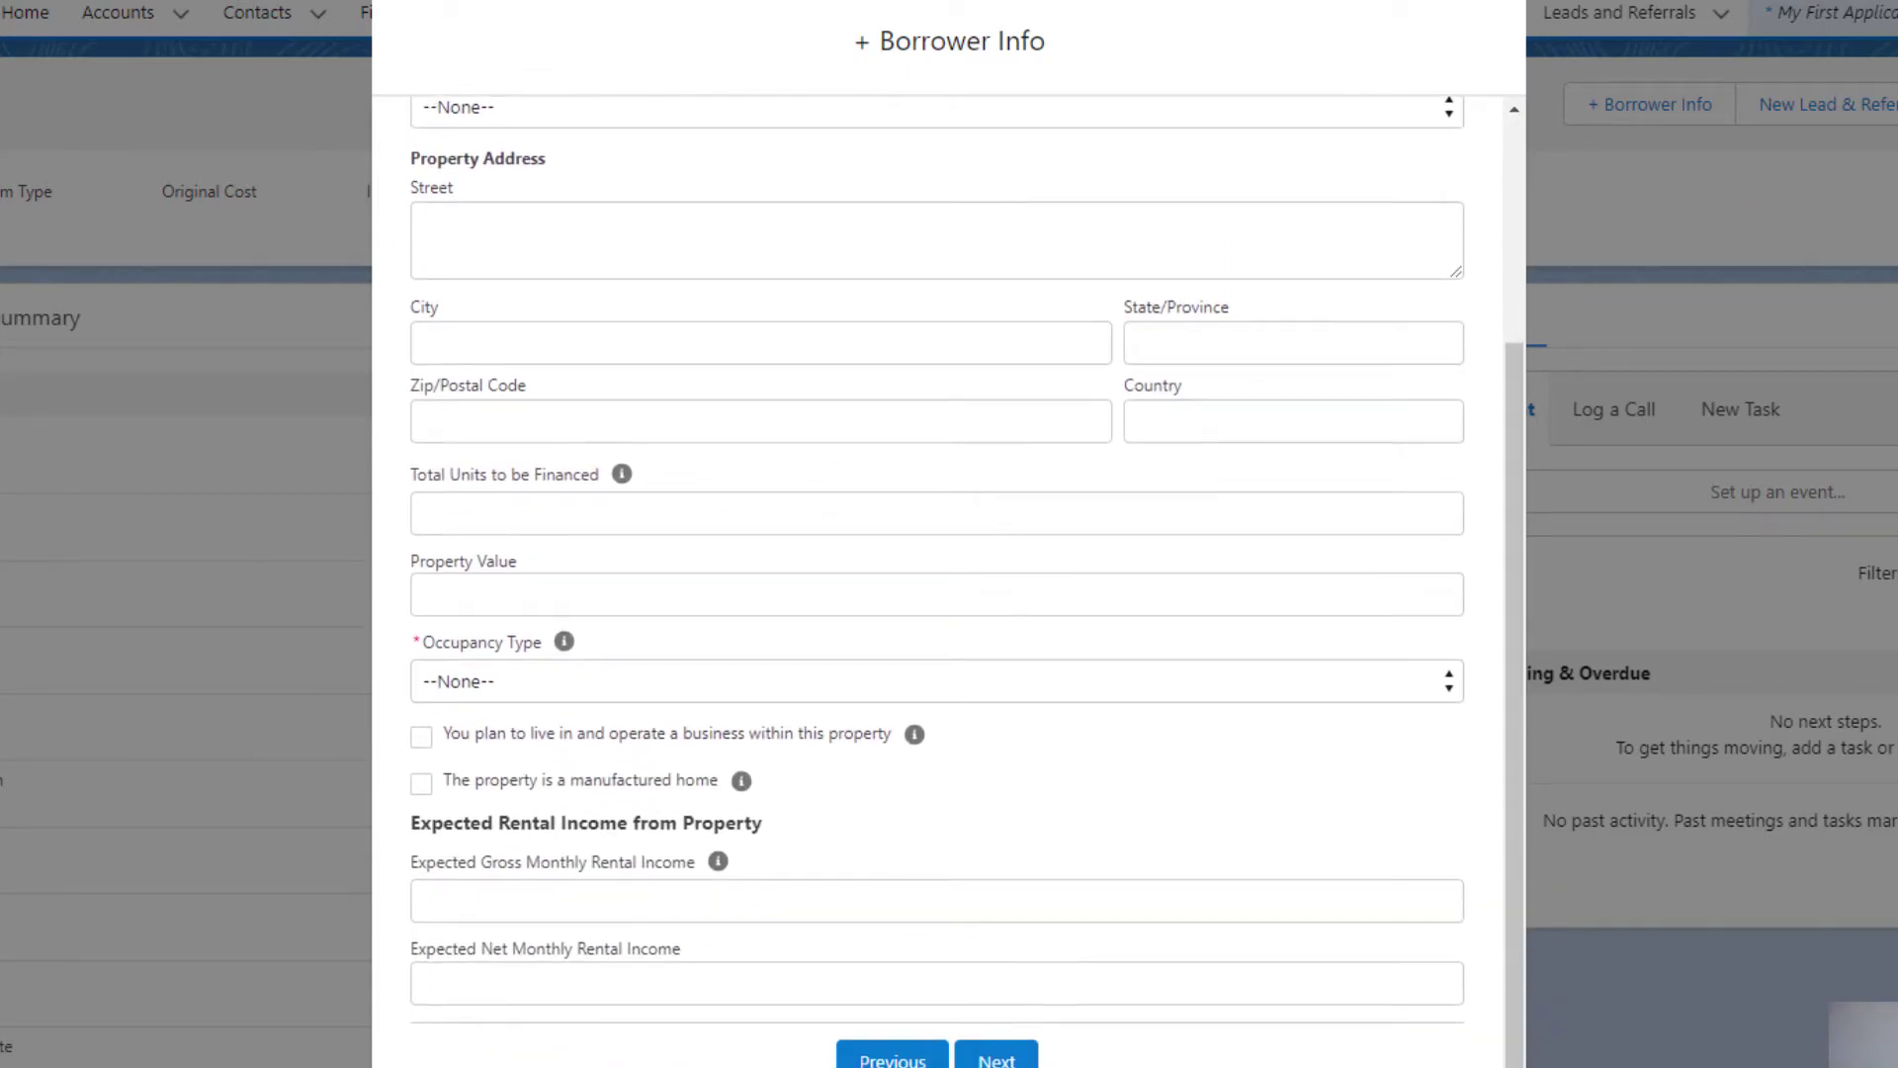
pyautogui.click(996, 1058)
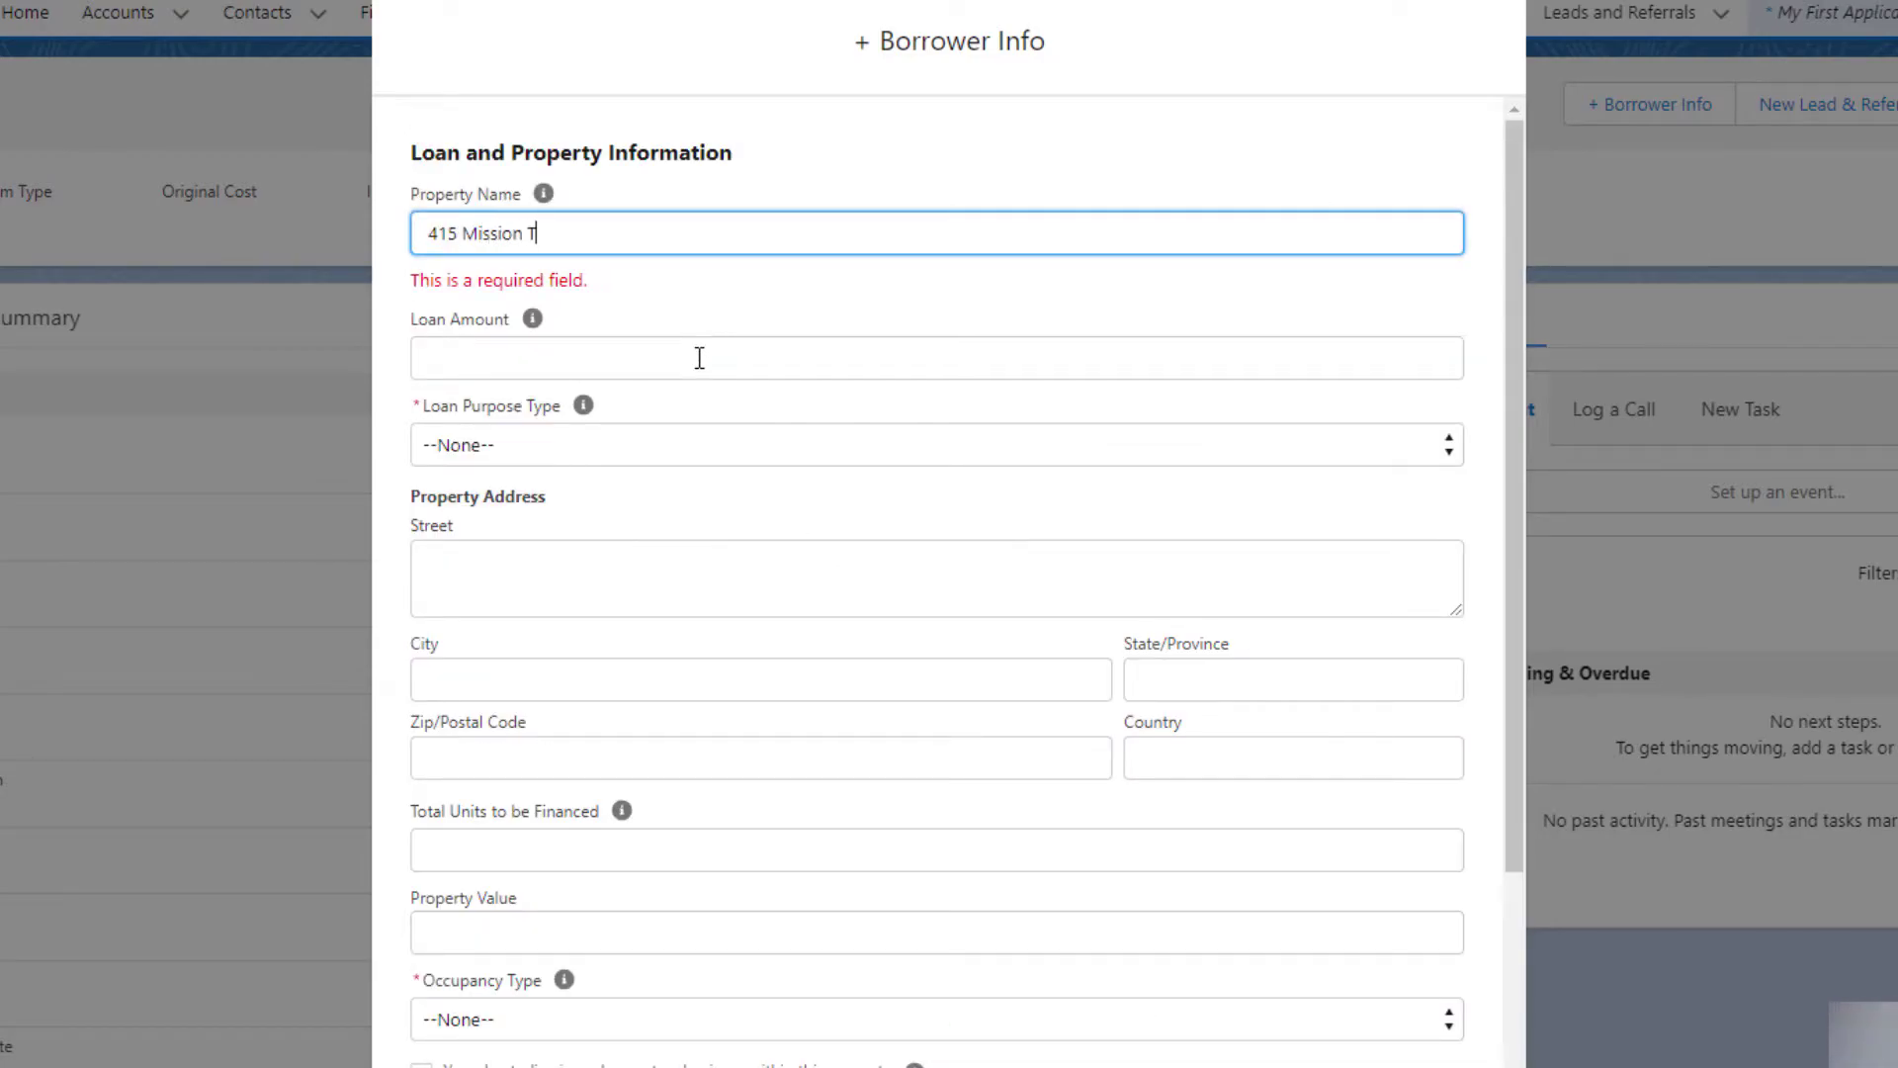
pyautogui.scroll(-4, 1242, 551)
pyautogui.click(1026, 1048)
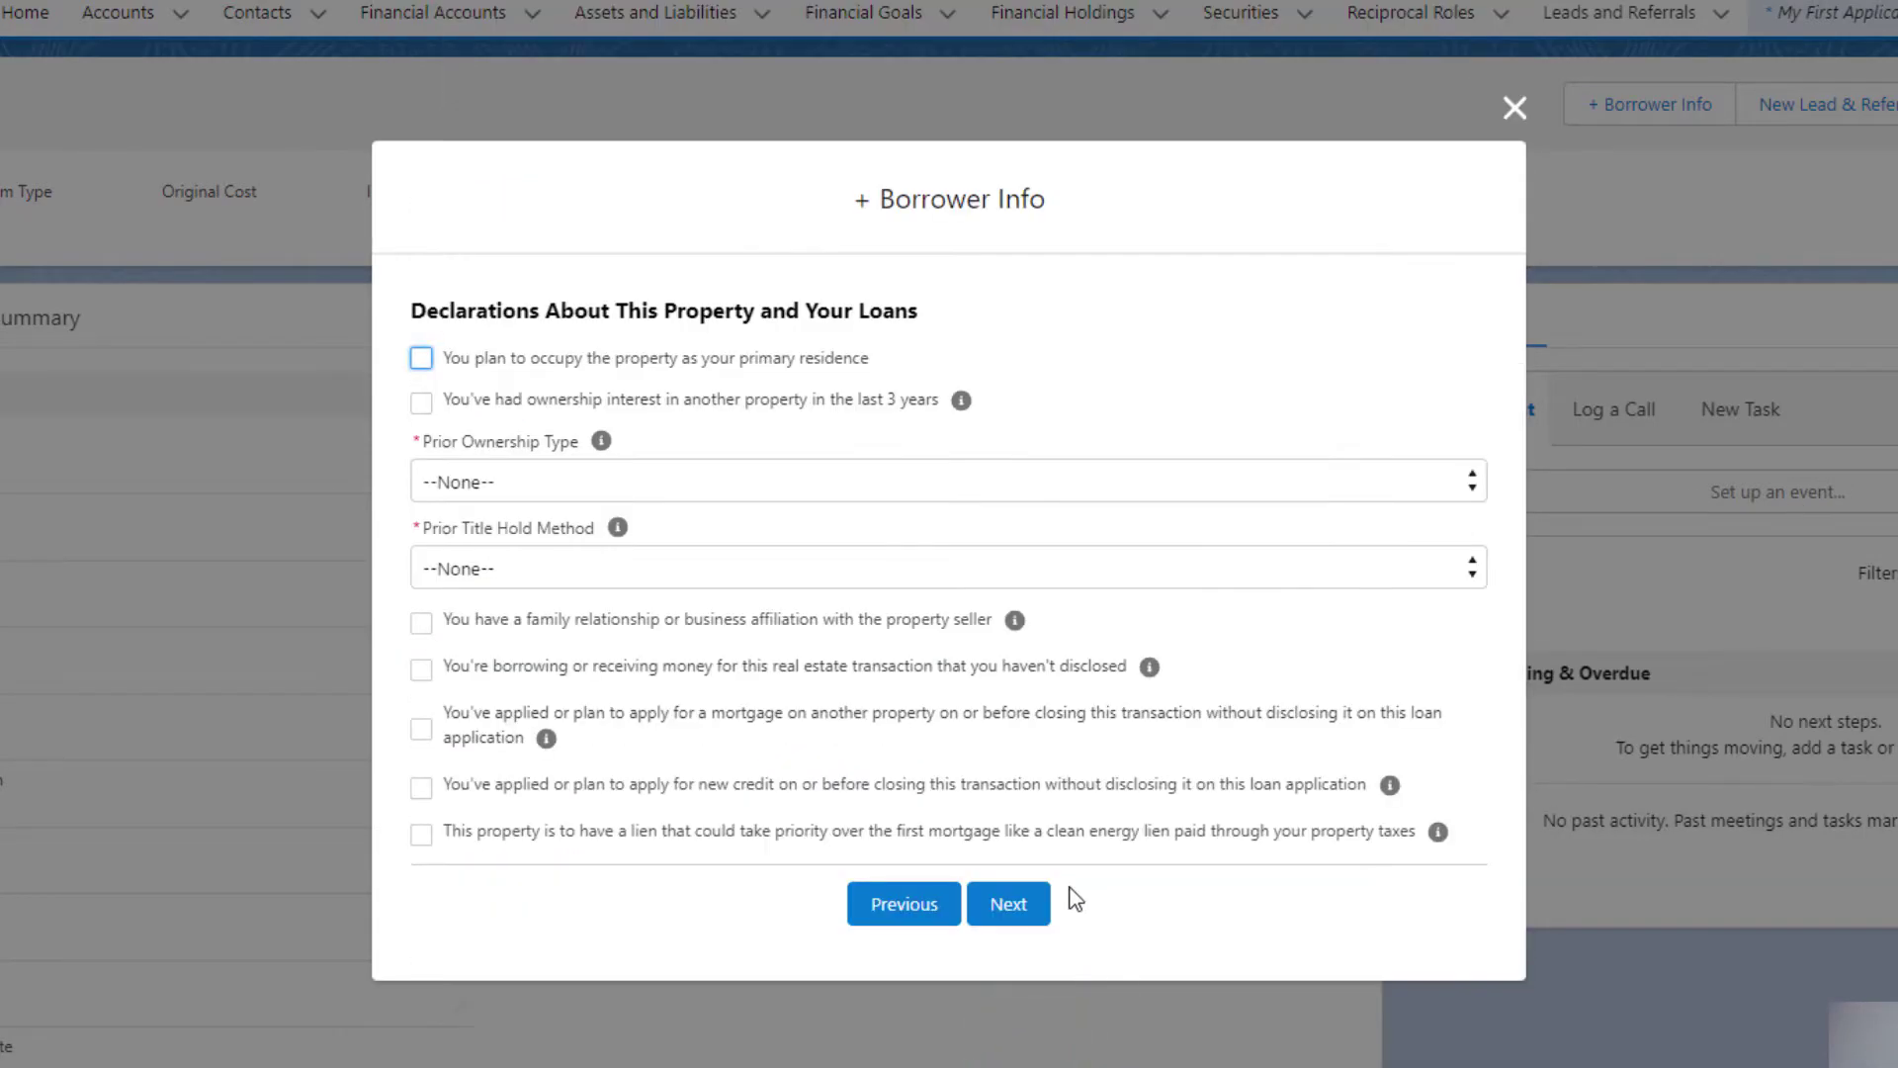
# - Set prior ownership to Investment Property and prior title hold to Yourself
pyautogui.click(539, 481)
pyautogui.click(518, 566)
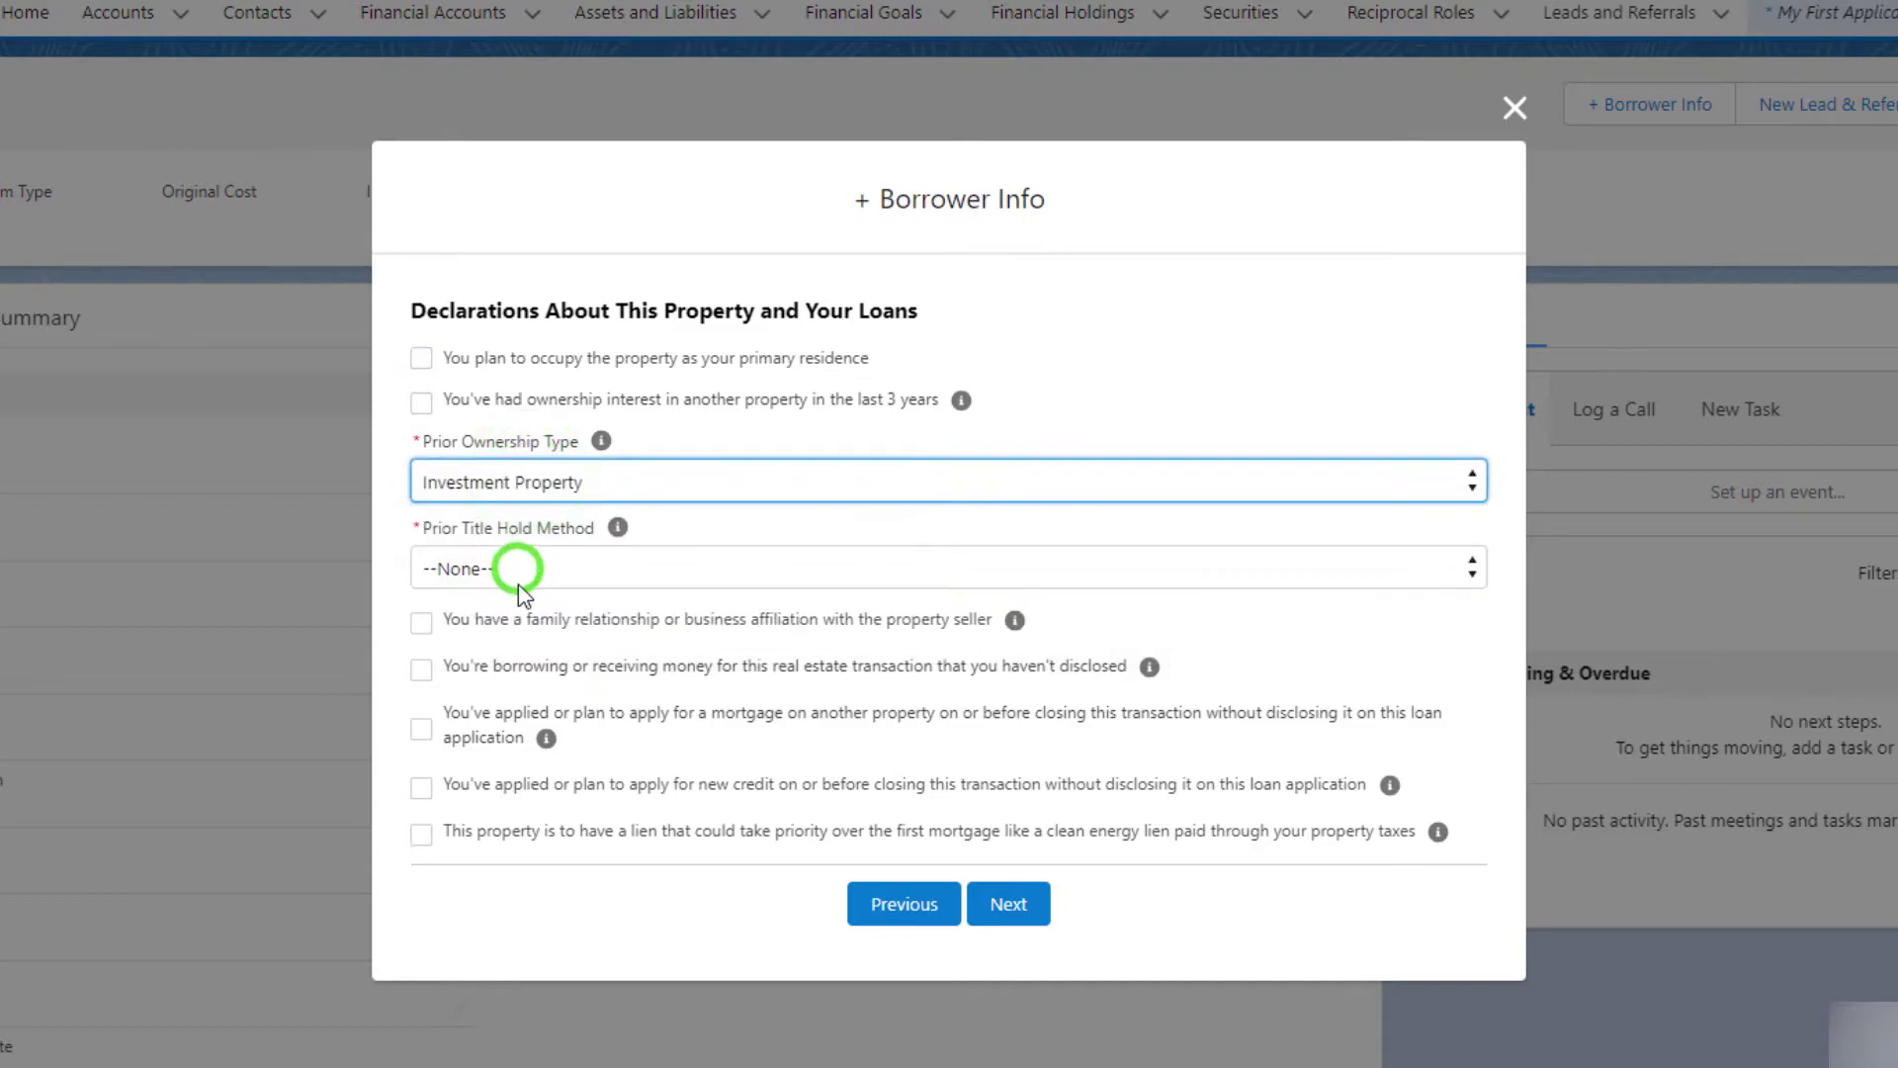
pyautogui.click(512, 572)
pyautogui.click(512, 695)
pyautogui.click(1011, 902)
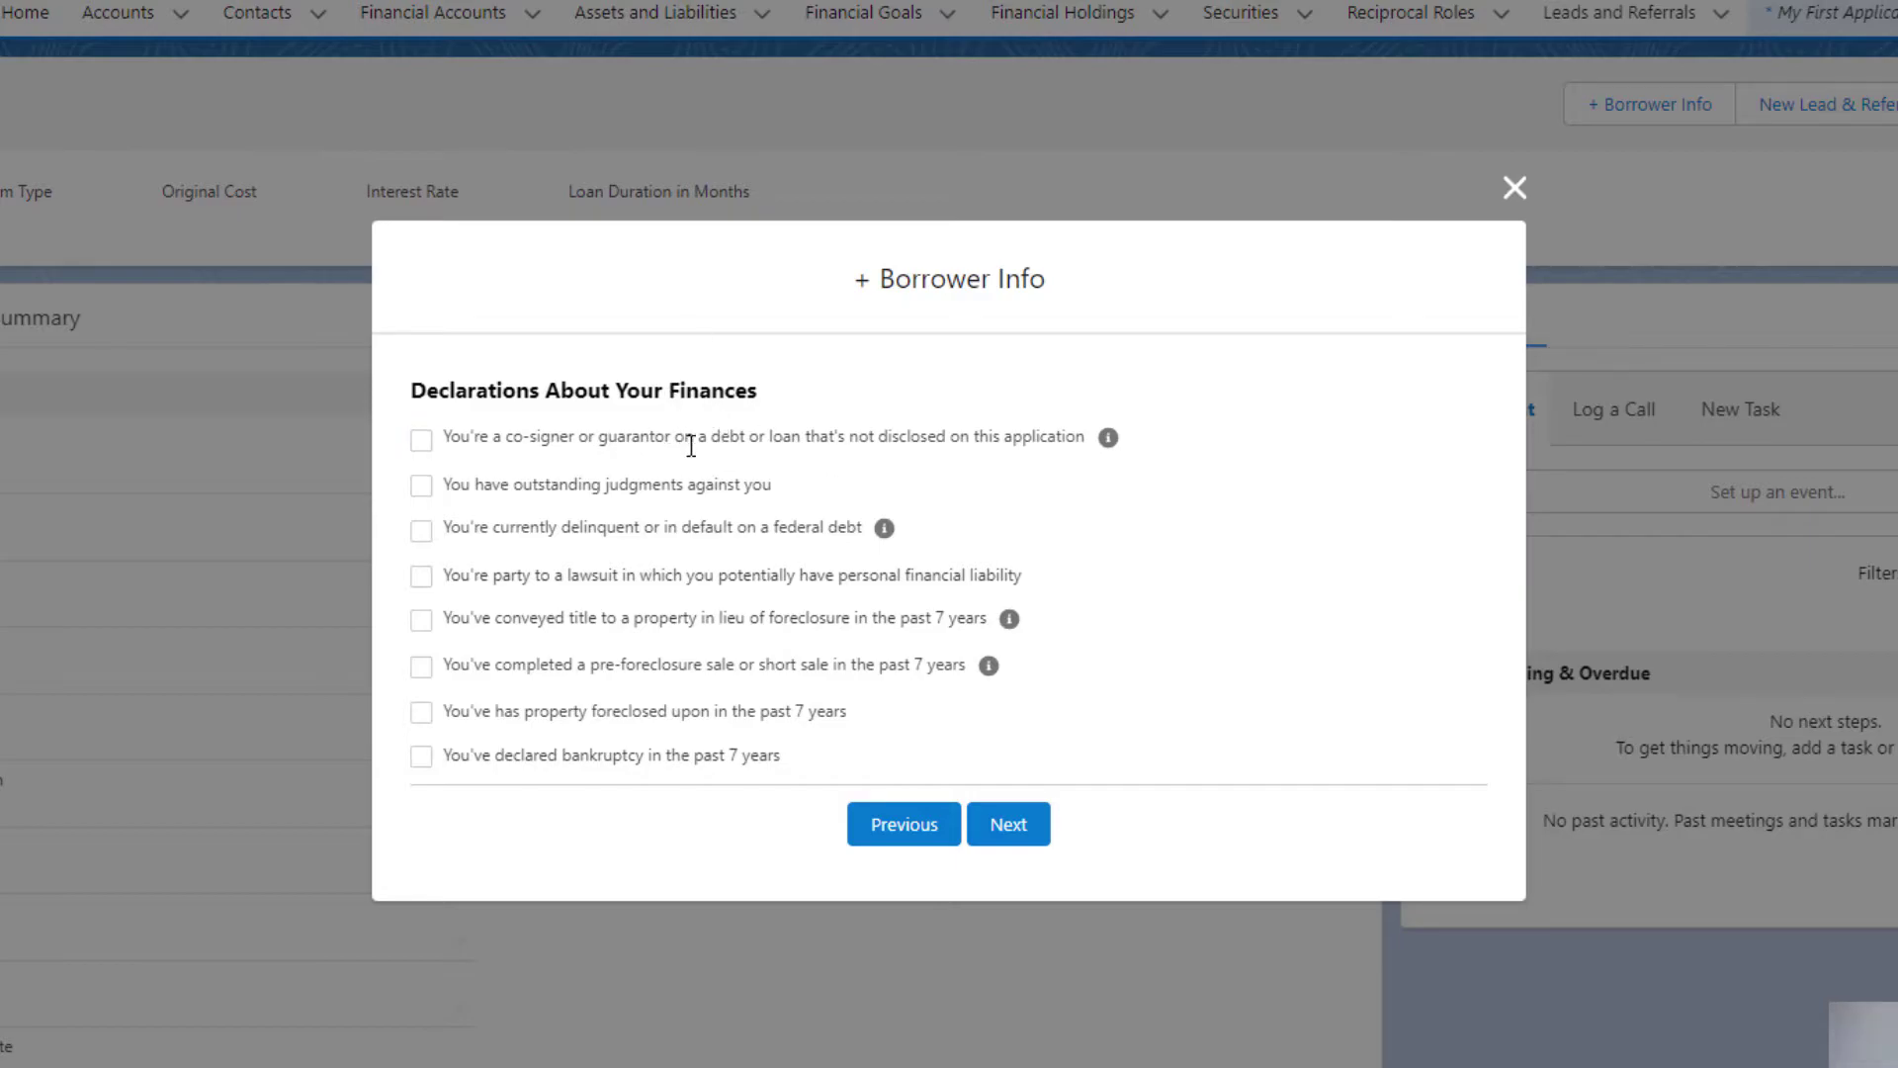
# - Declare outstanding judgments, with no bankruptcy, and advance to demographics
pyautogui.click(422, 757)
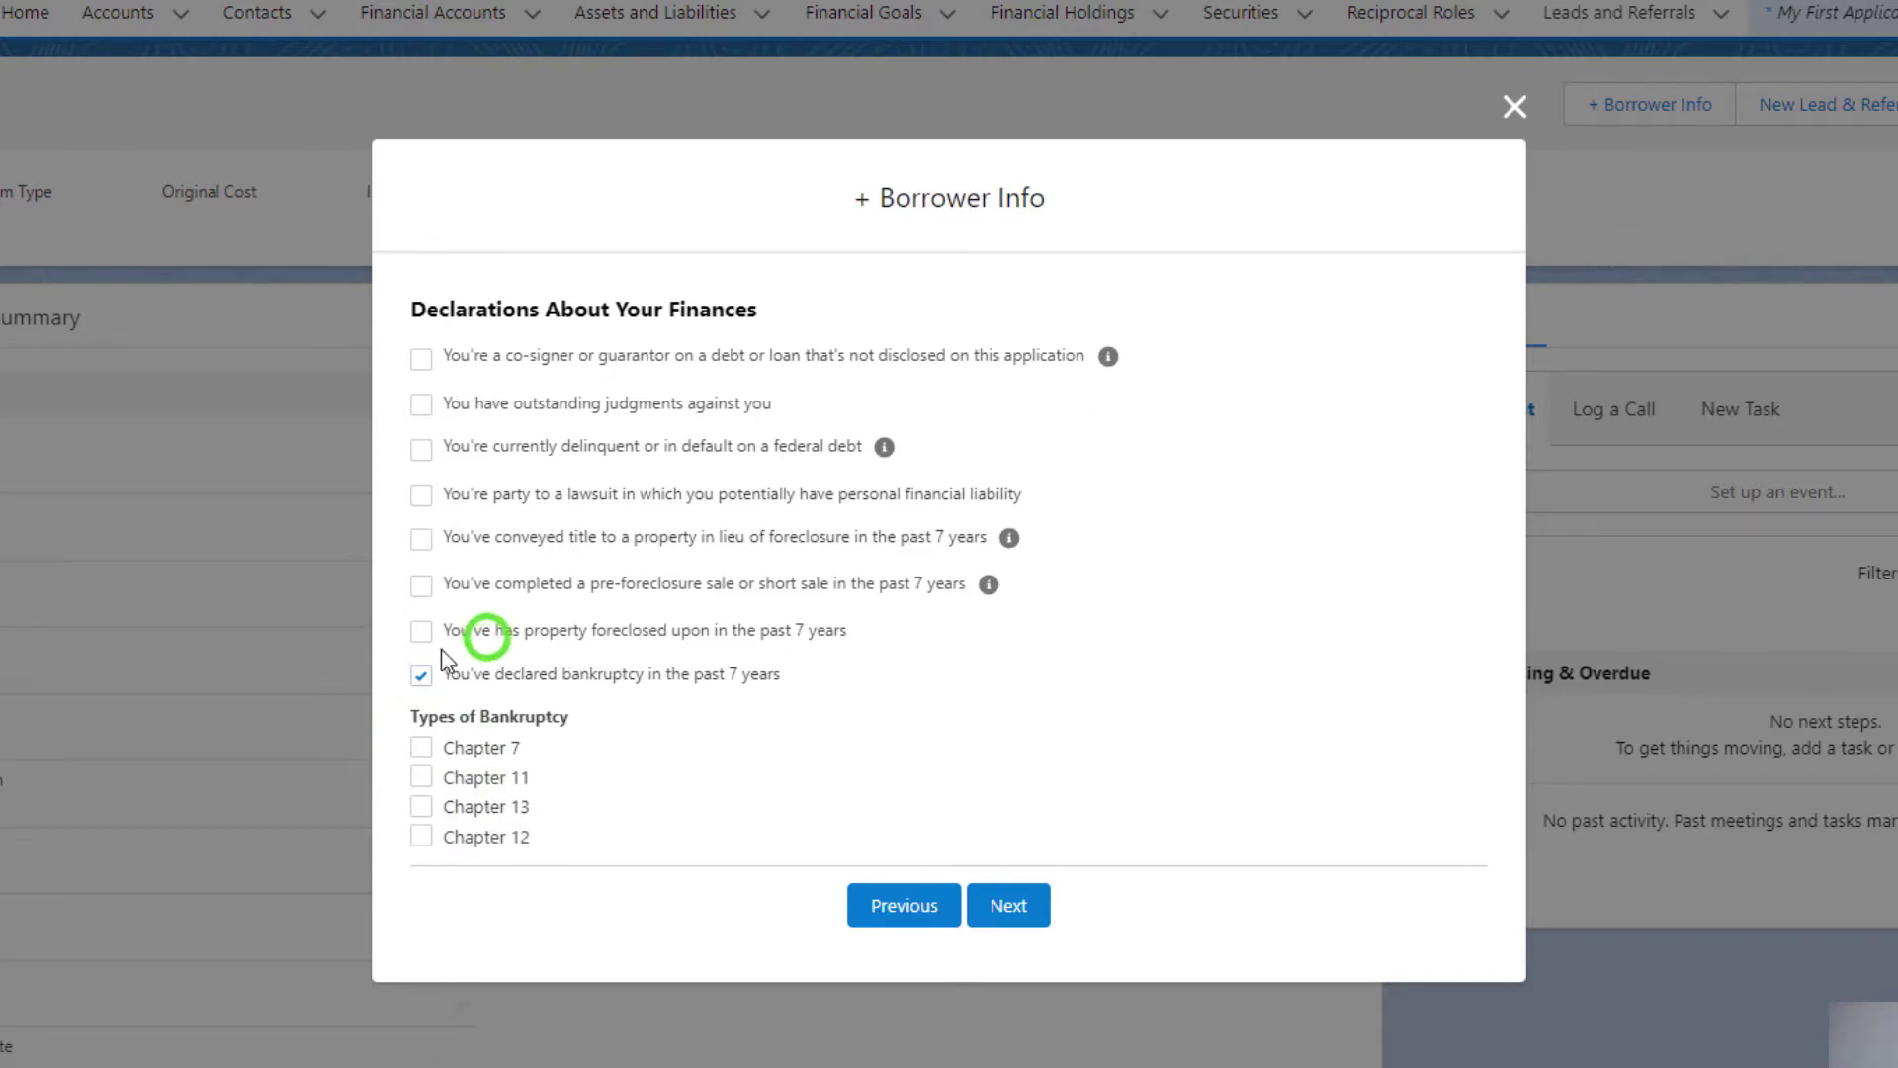
pyautogui.click(423, 675)
pyautogui.click(425, 588)
pyautogui.click(425, 485)
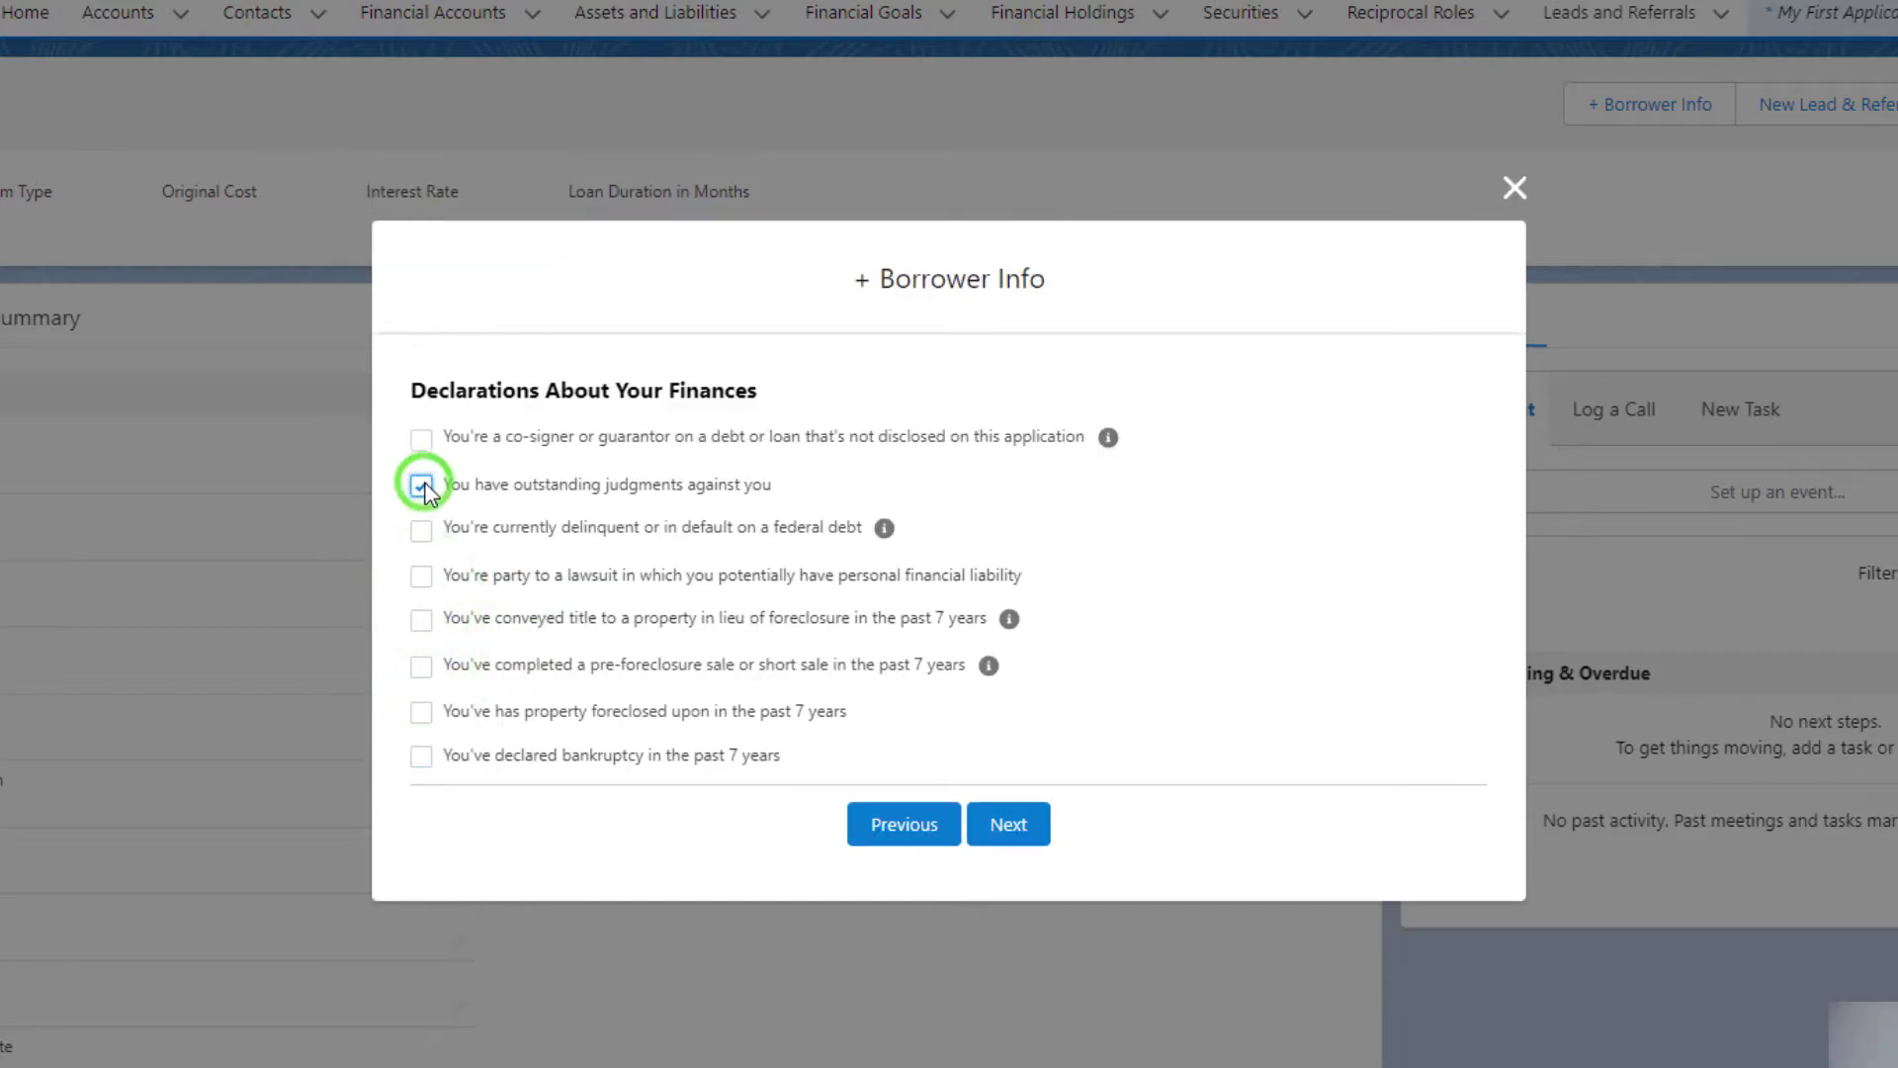
pyautogui.click(1014, 826)
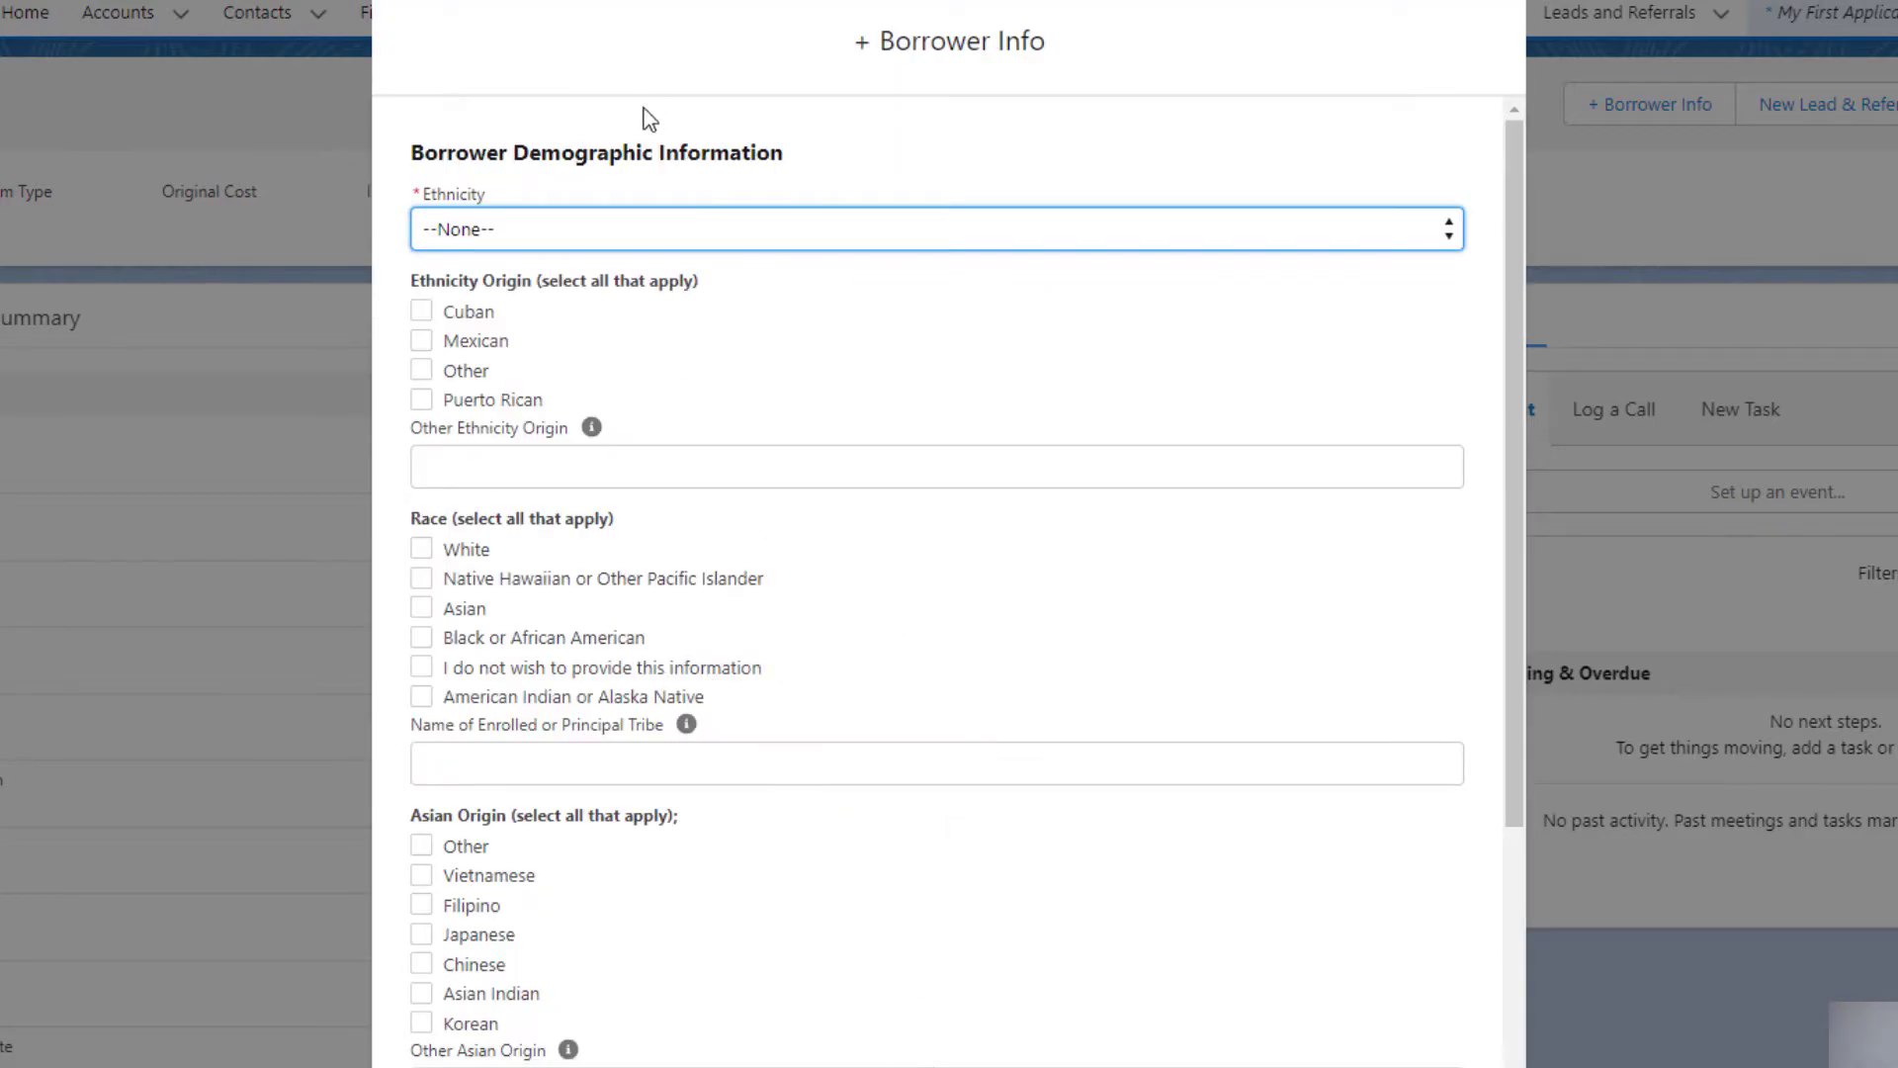
# - Set ethnicity to Not Hispanic or Latino and gender to Male, then finish the flow
pyautogui.click(532, 234)
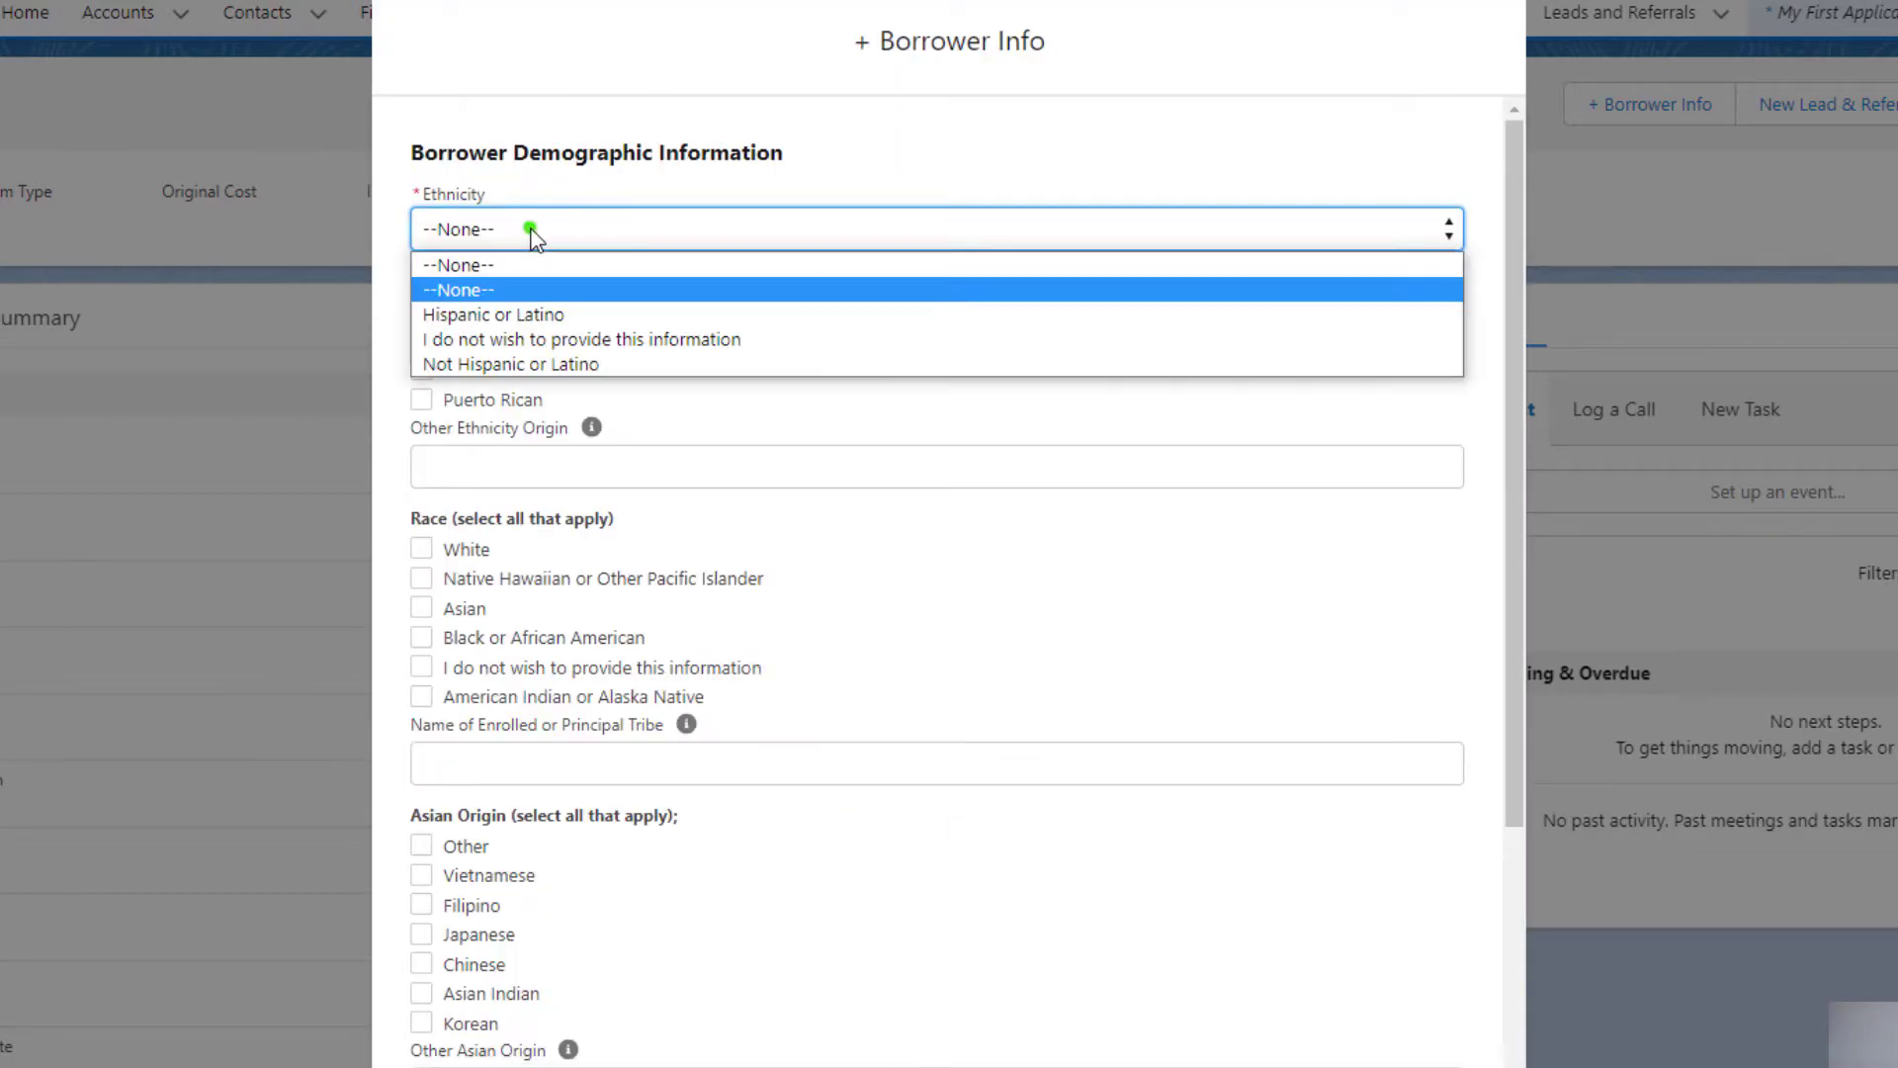
pyautogui.click(573, 364)
pyautogui.click(703, 385)
pyautogui.scroll(-4, 725, 505)
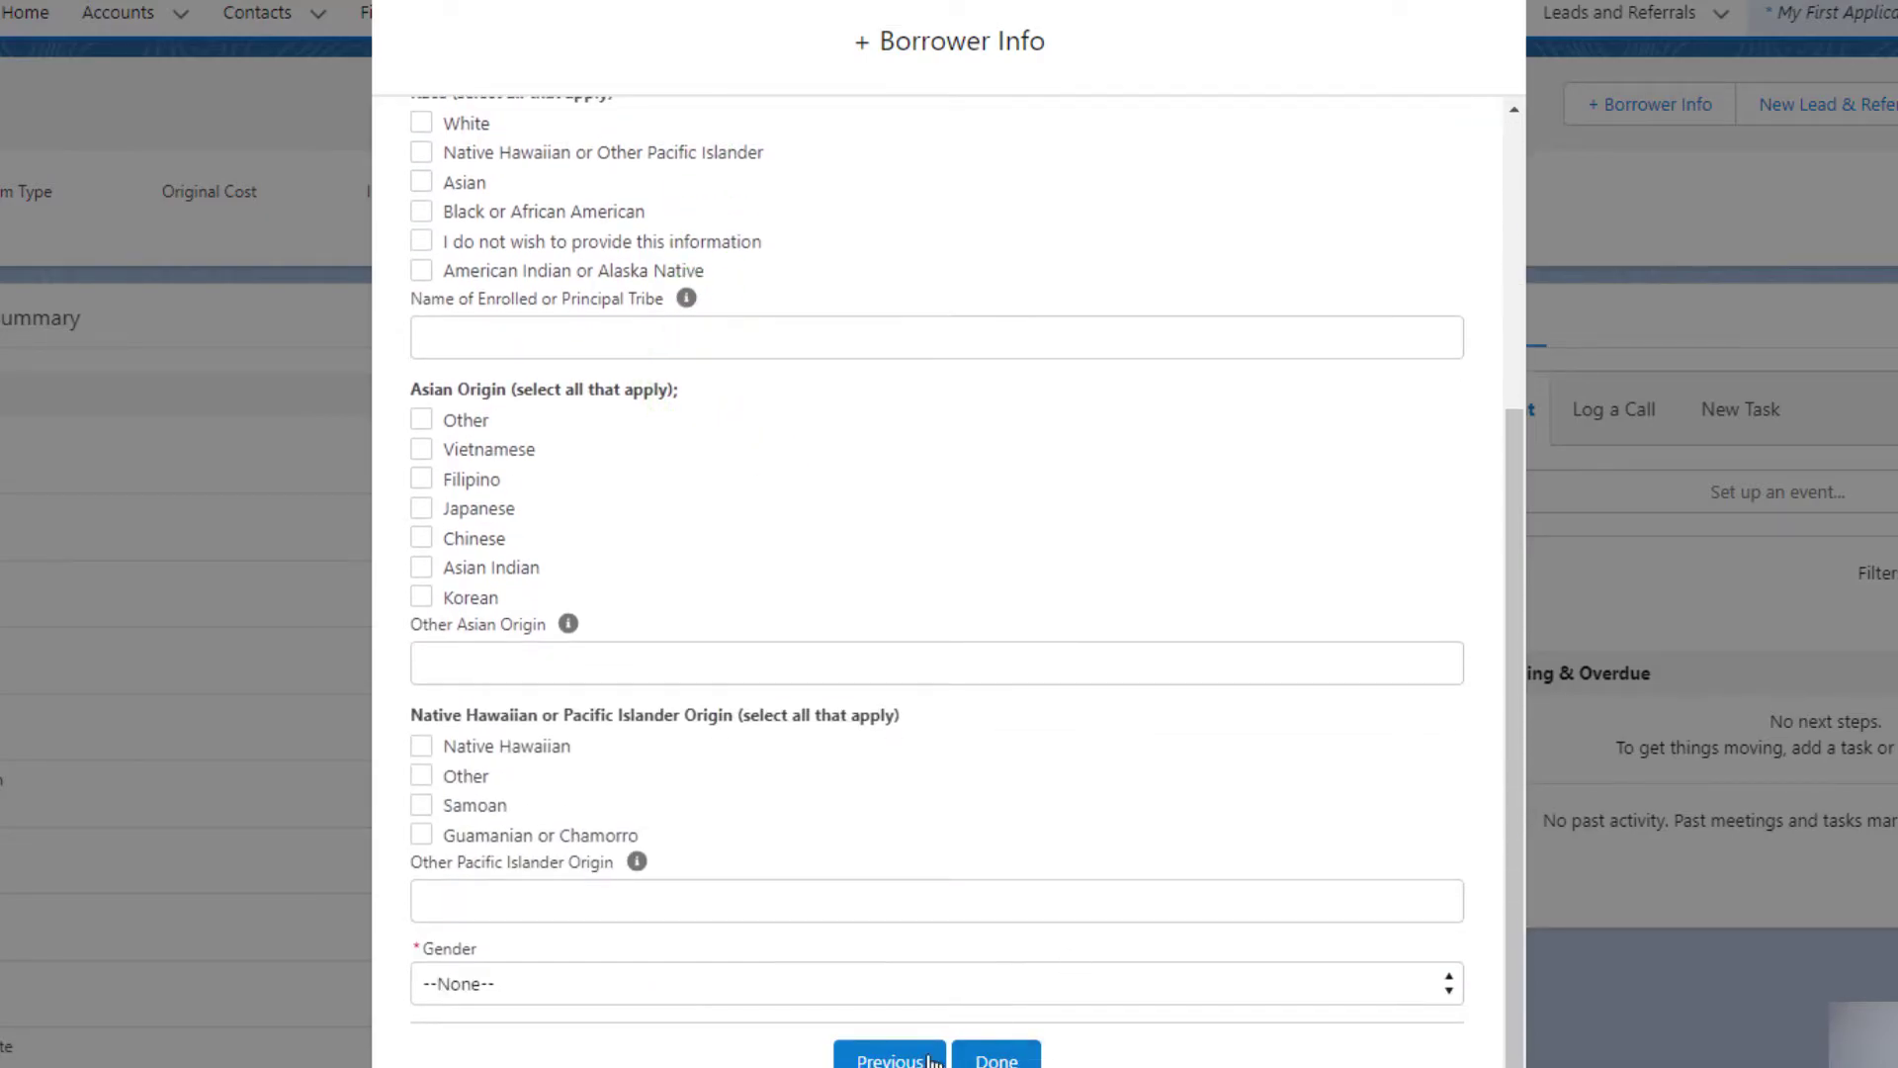
pyautogui.click(626, 984)
pyautogui.click(623, 1062)
pyautogui.click(1019, 1051)
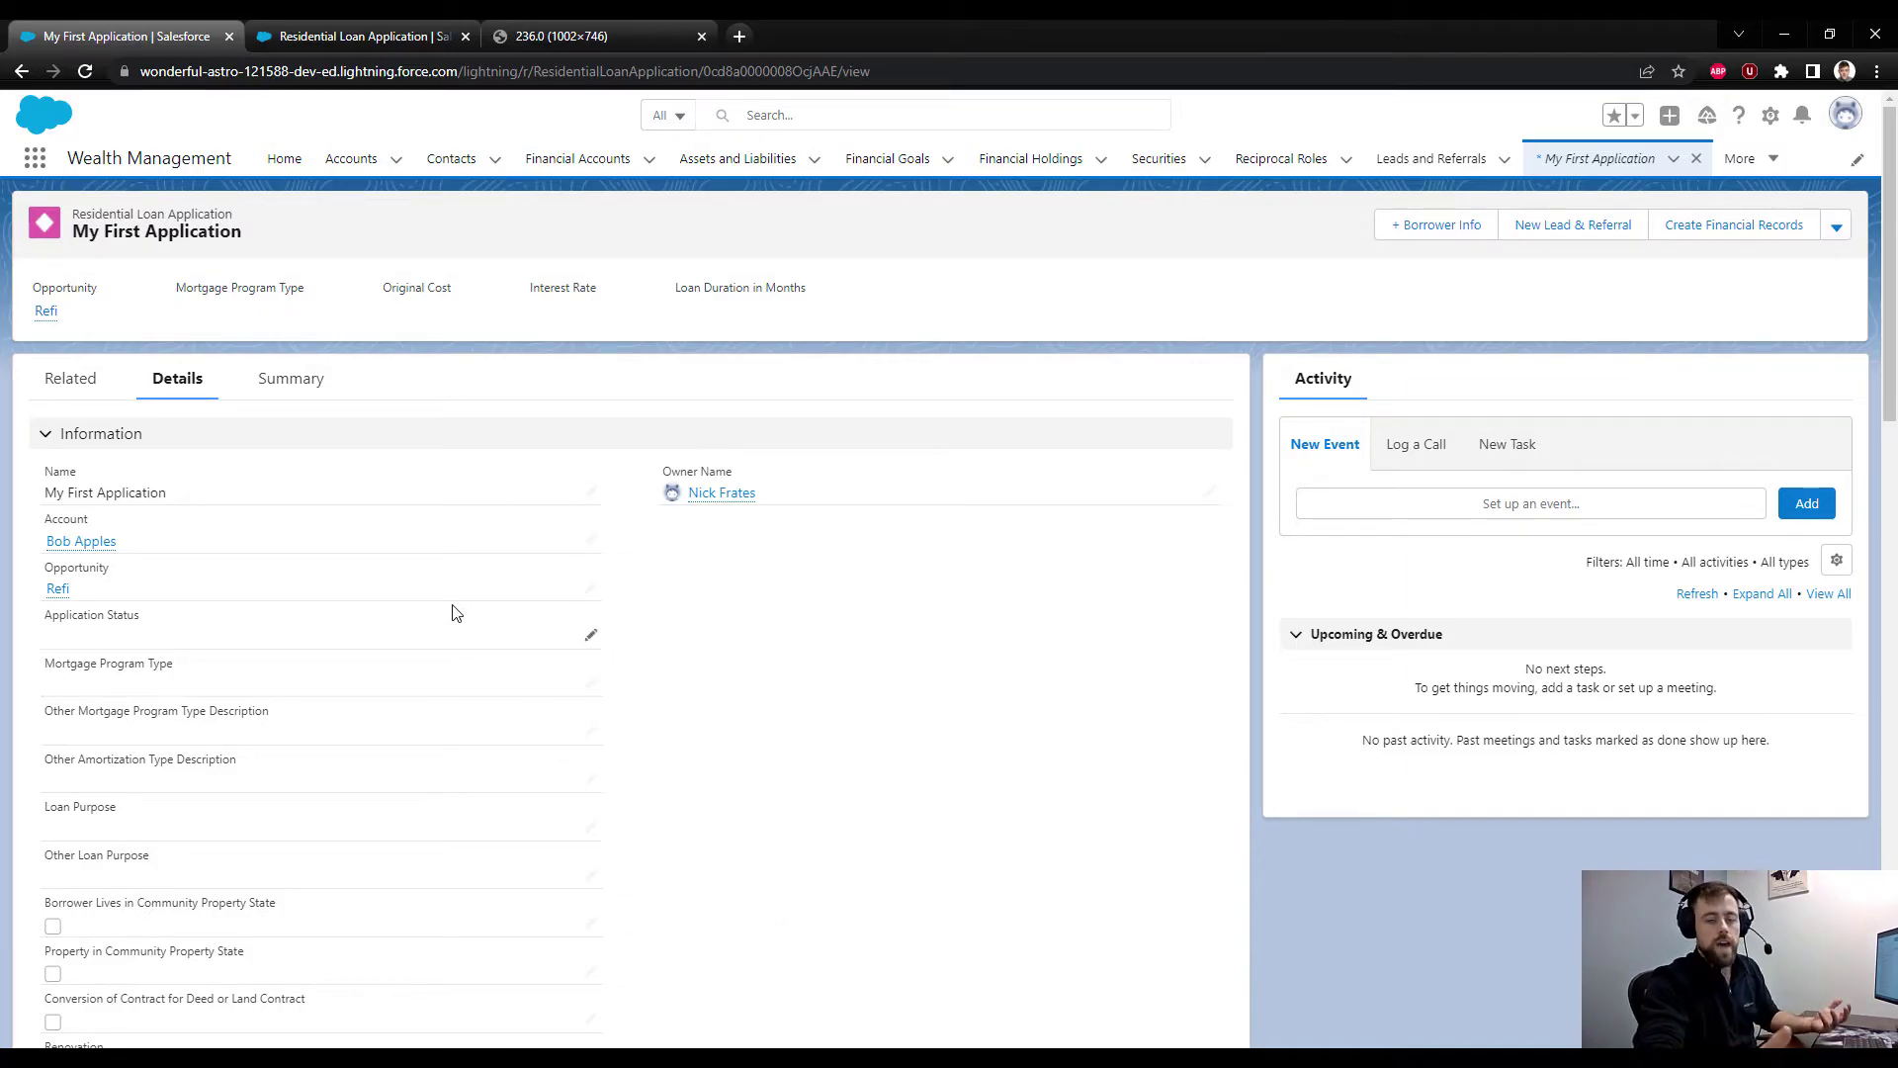
# - Switch to the mortgage data model diagram tab and scroll through the loan applicant objects
pyautogui.click(663, 32)
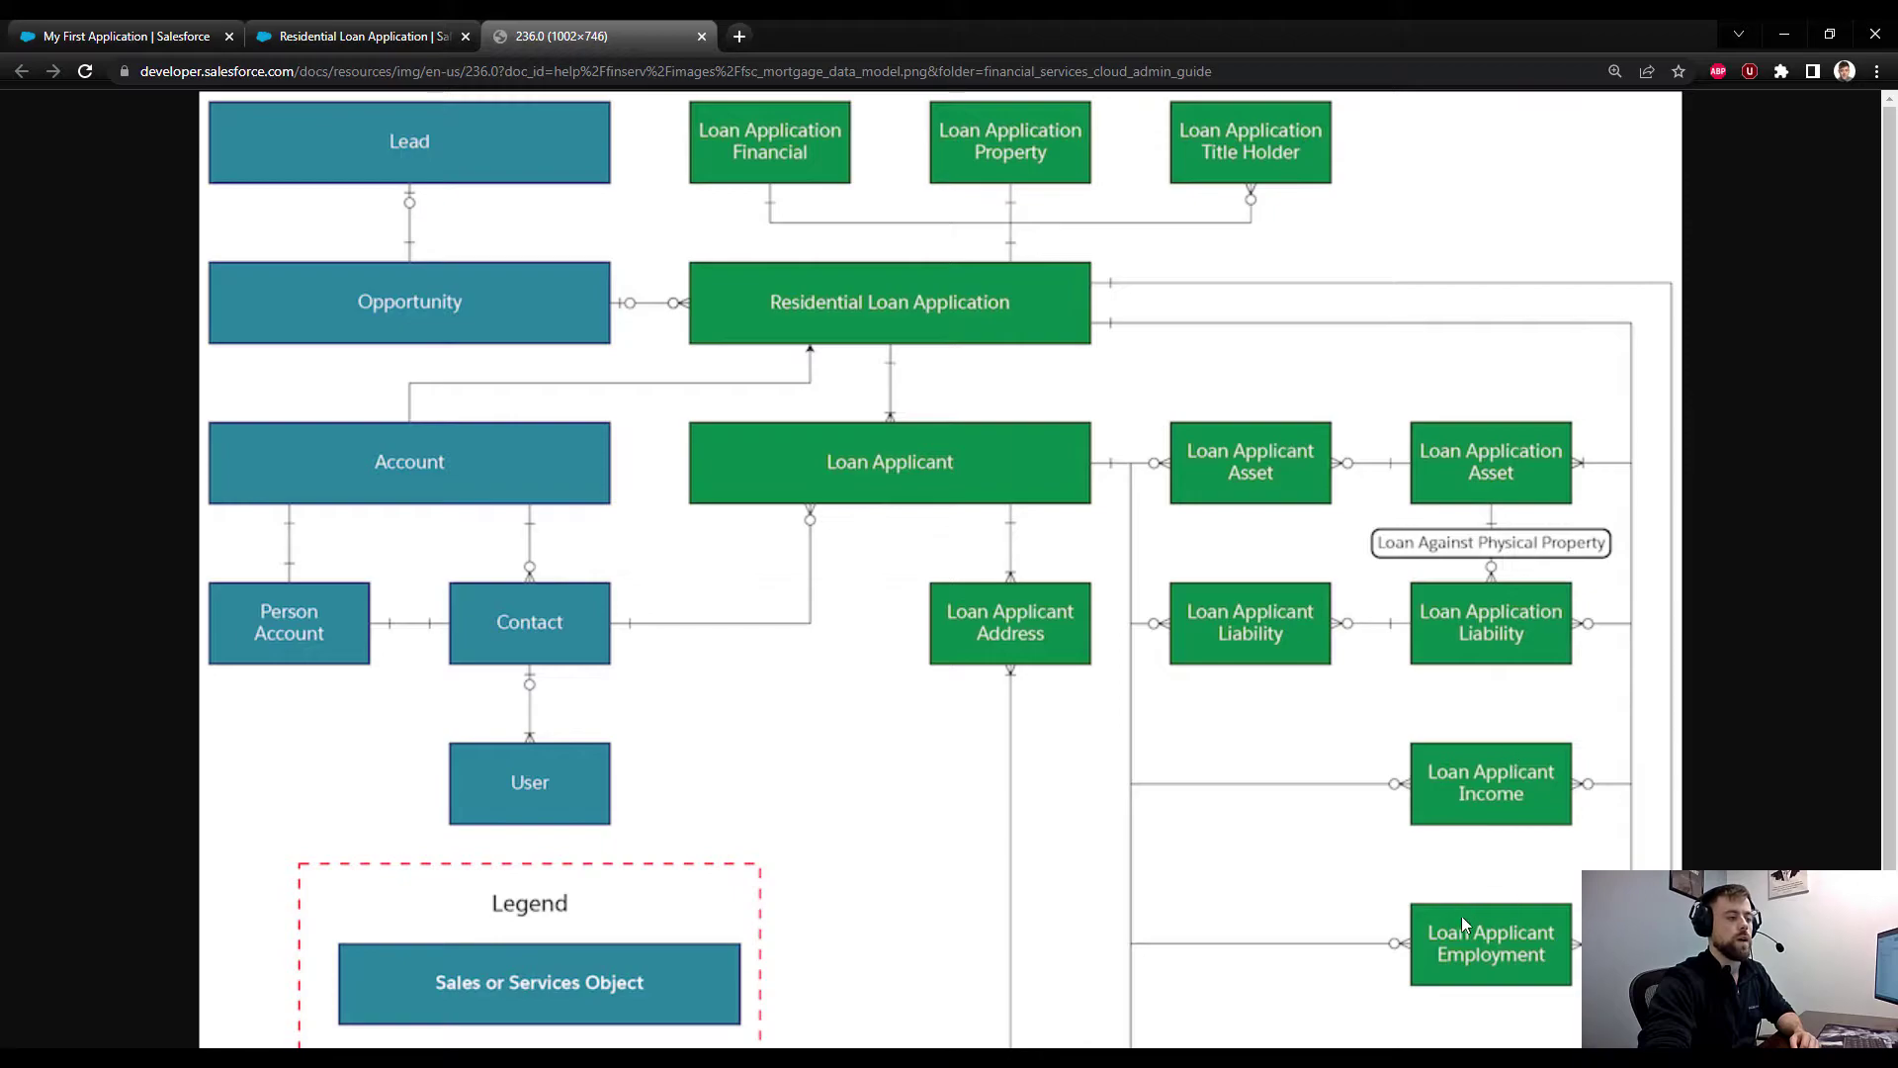
pyautogui.scroll(-1, 1471, 912)
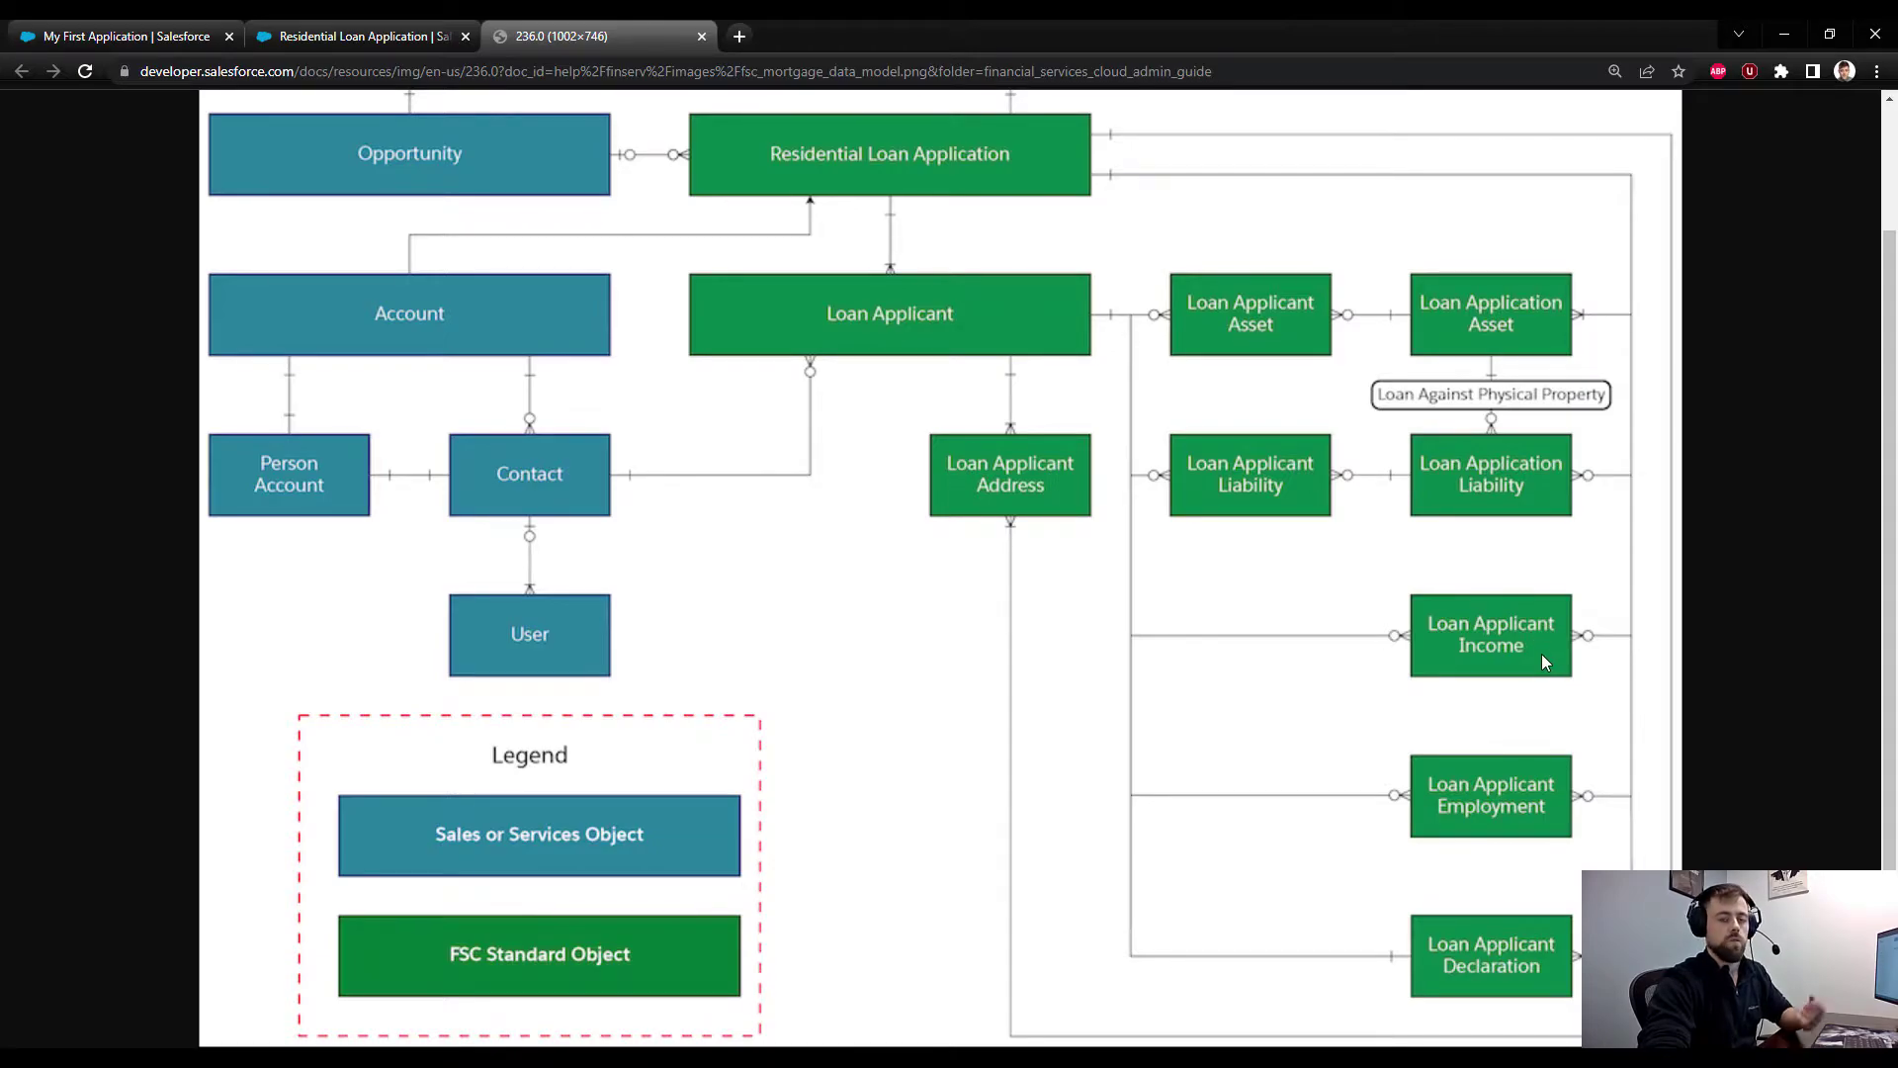
# - Open the application's Summary and expand the assets and loan applicants sections
pyautogui.click(126, 36)
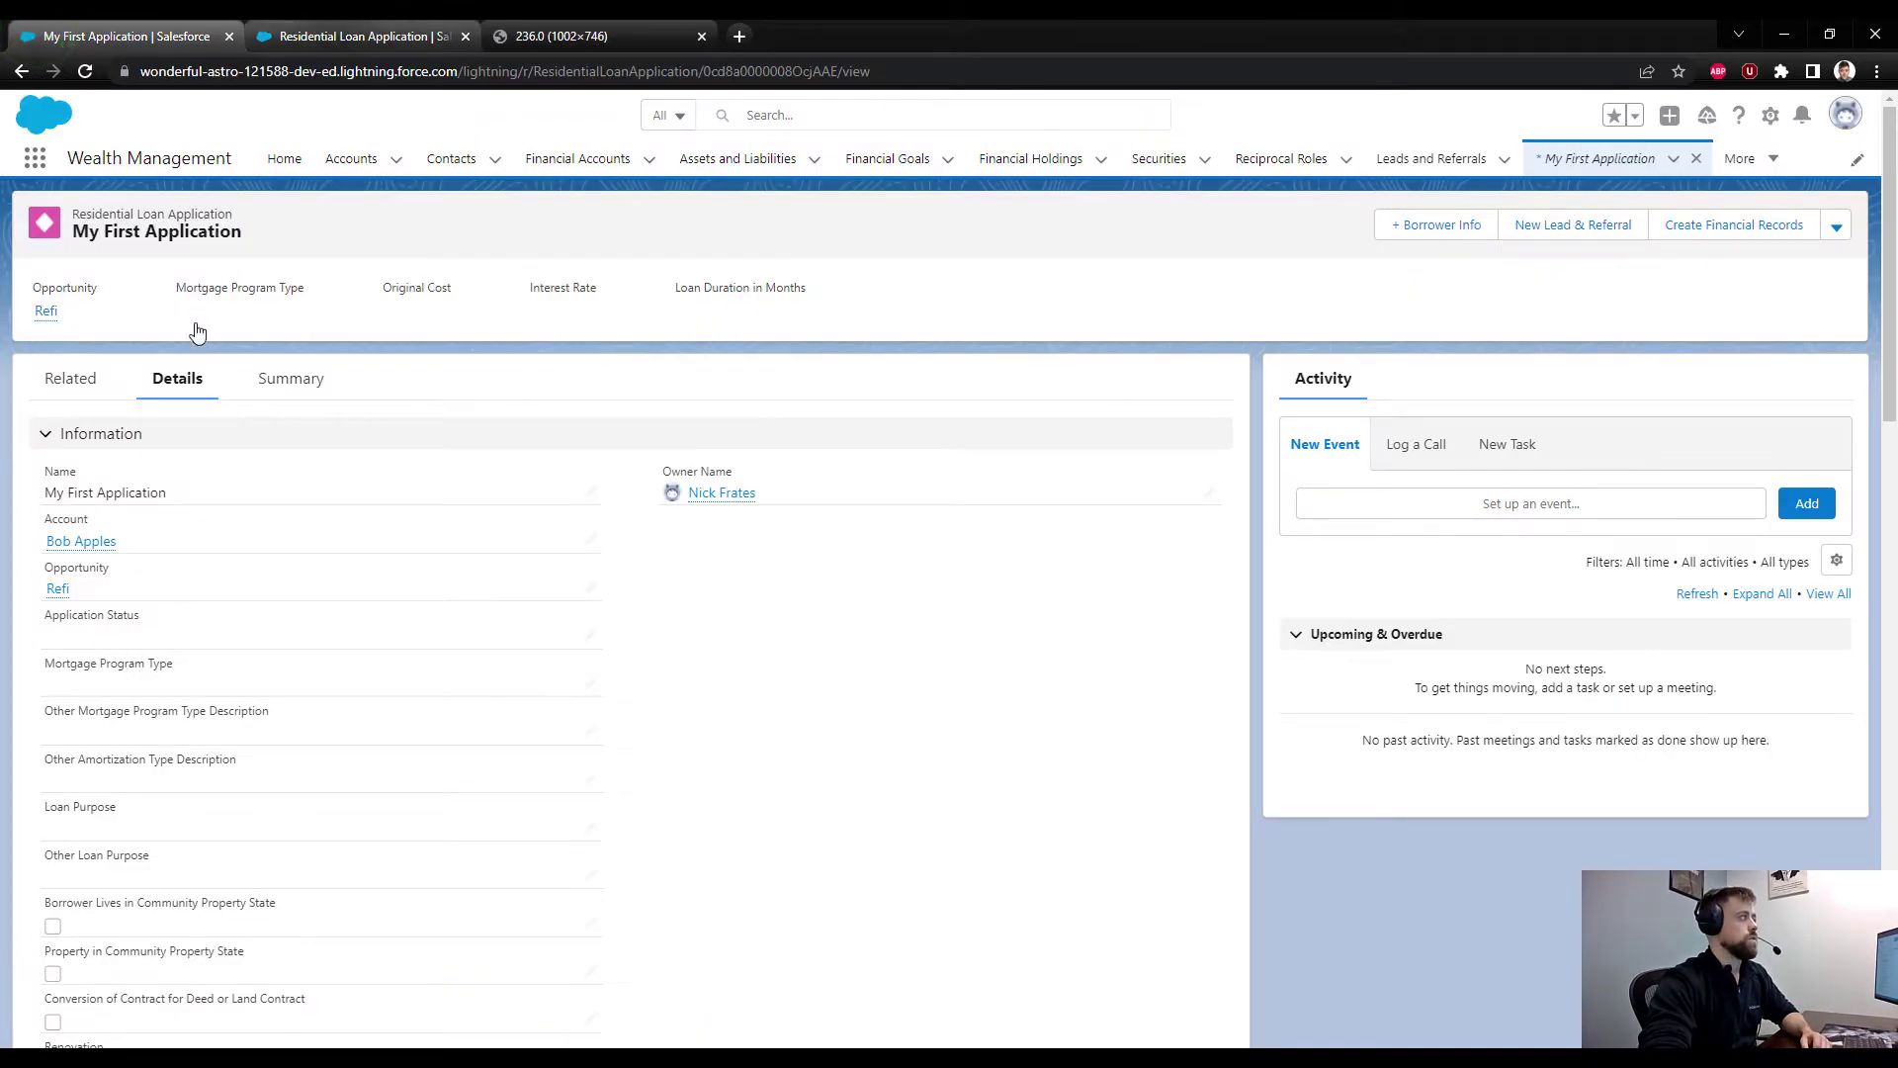
pyautogui.click(280, 381)
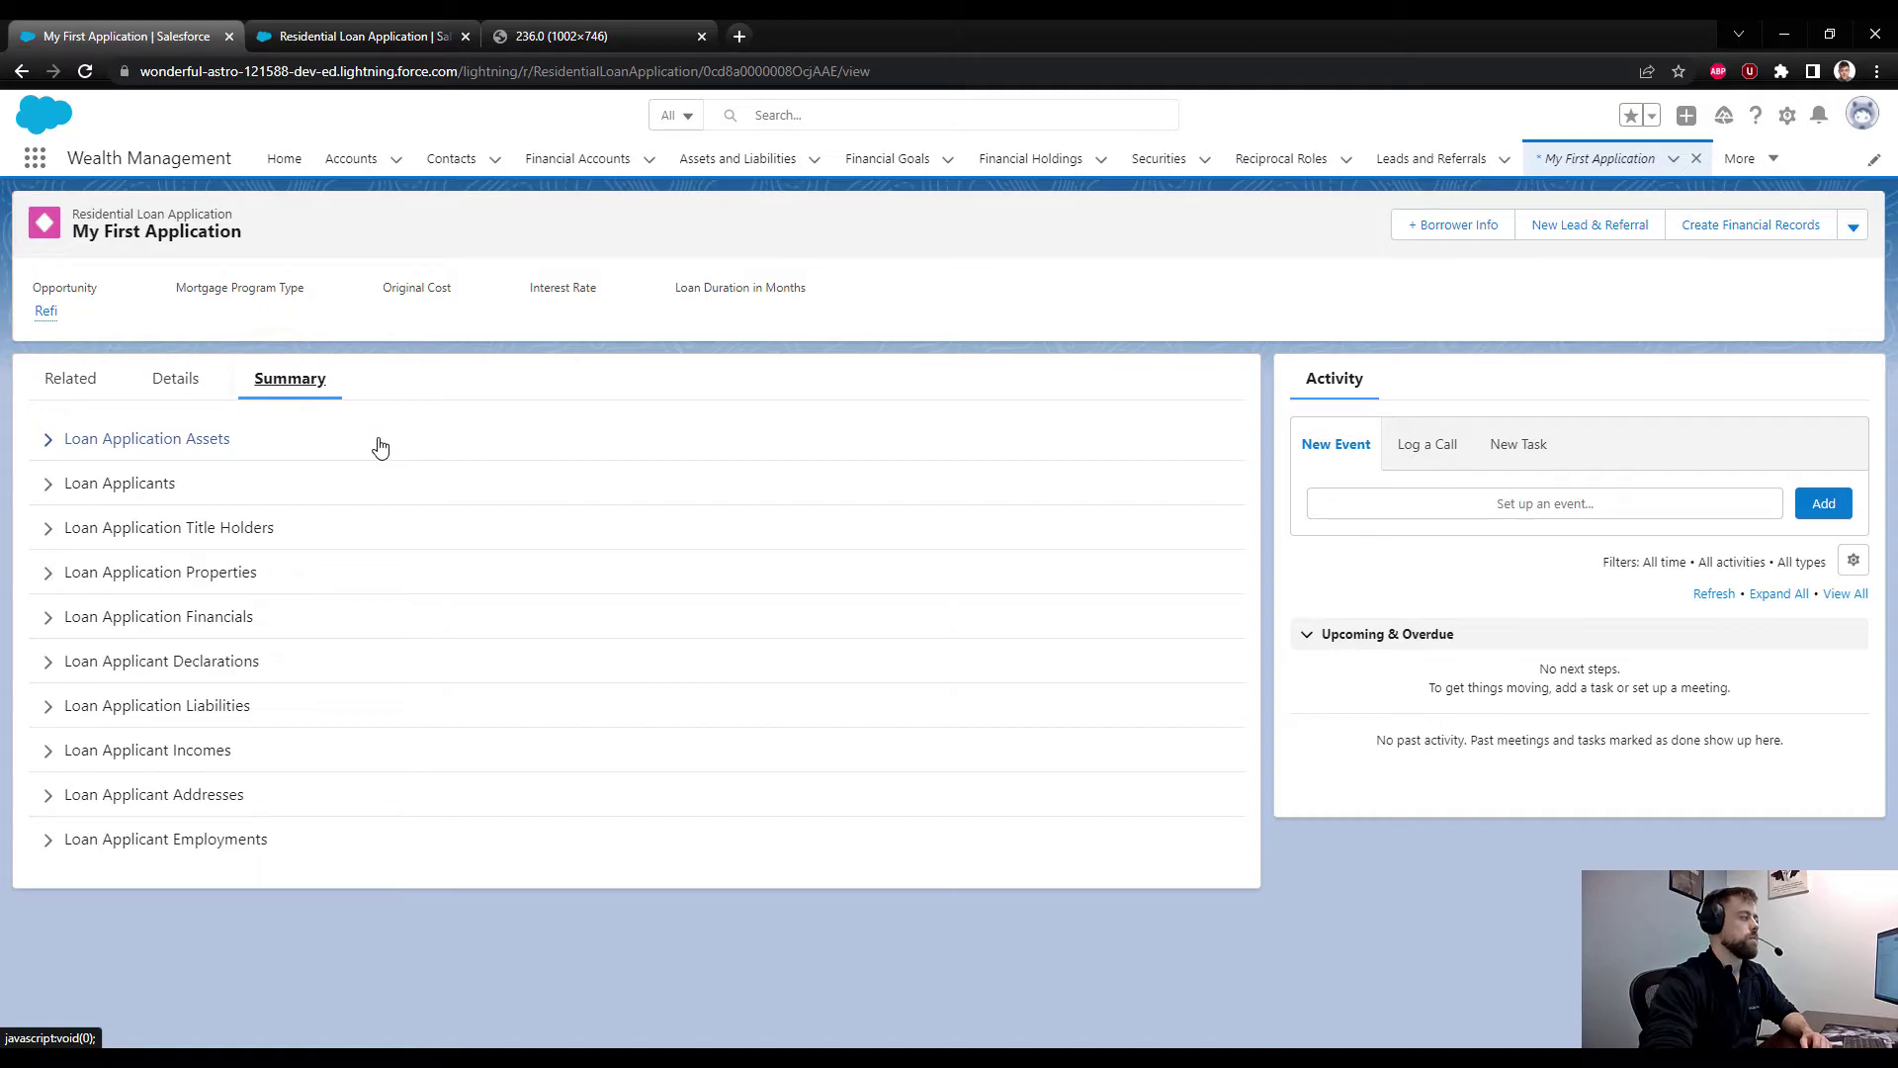
pyautogui.click(75, 438)
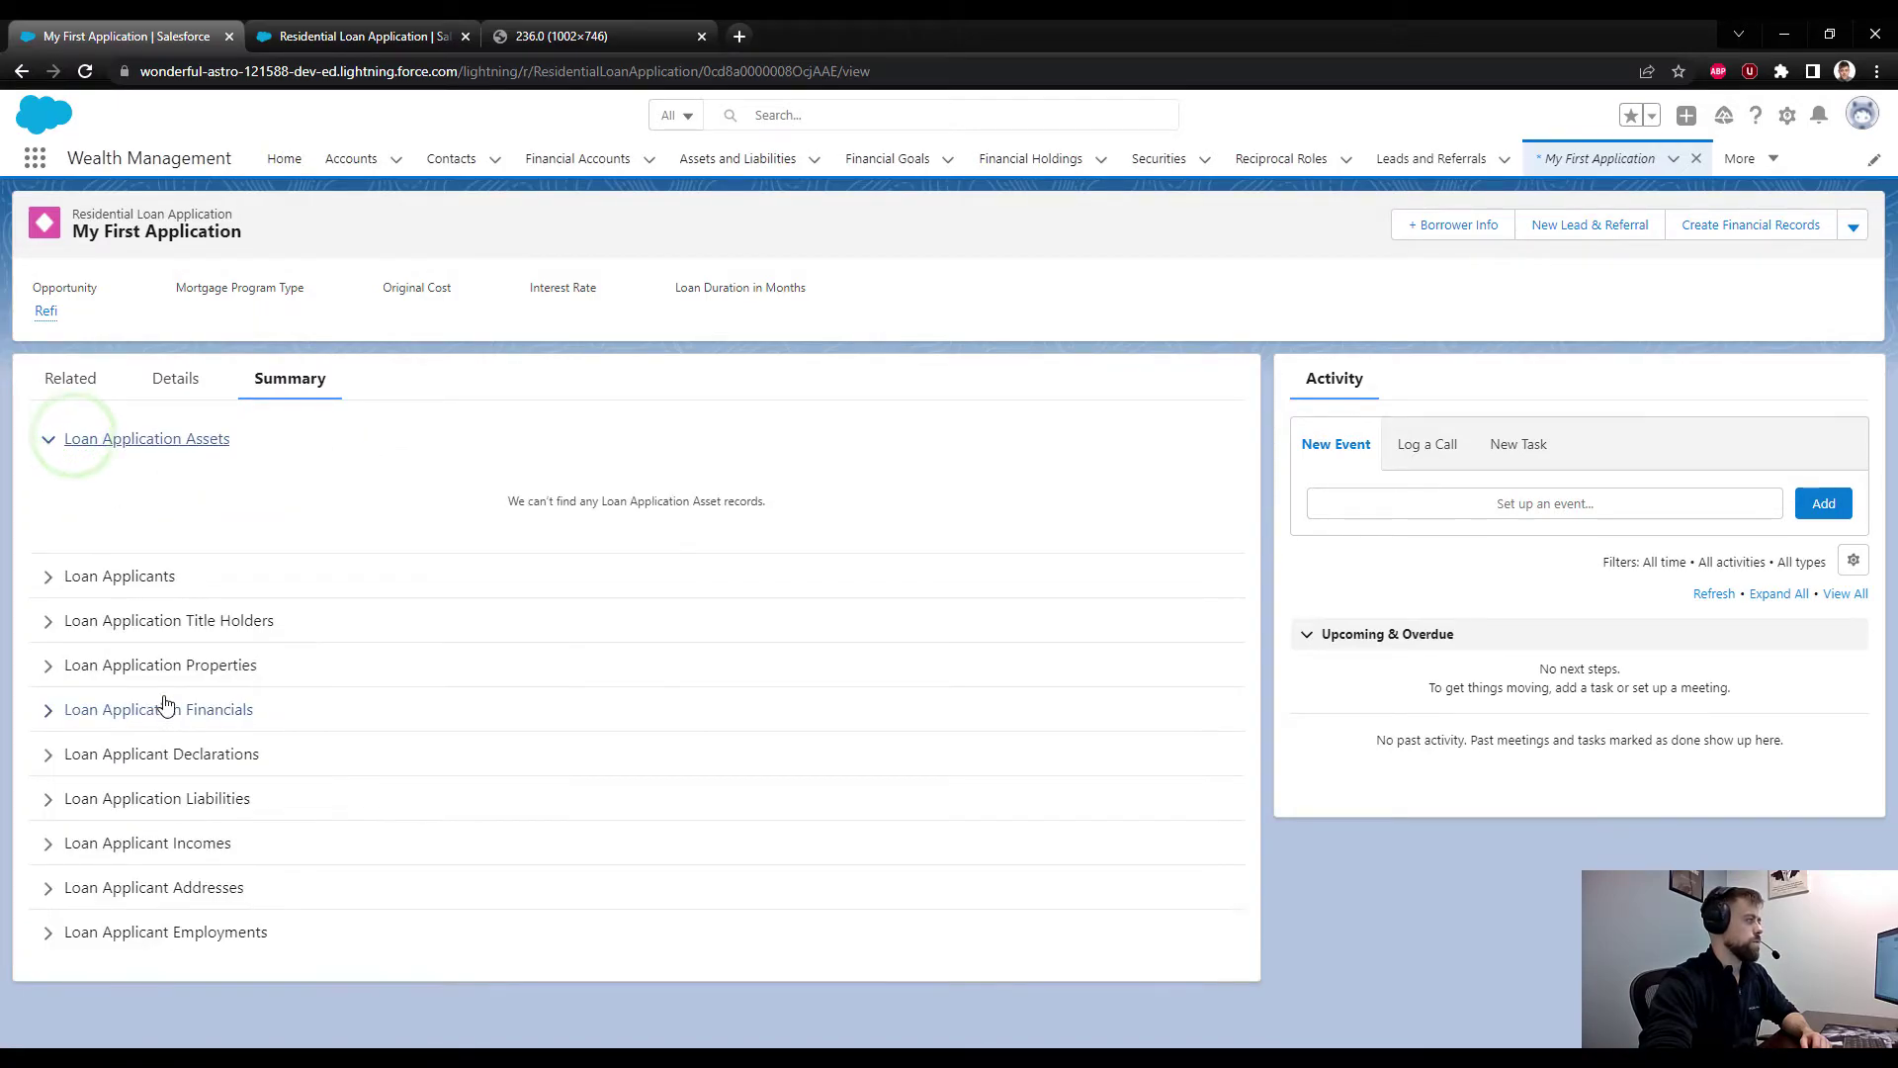
pyautogui.click(118, 438)
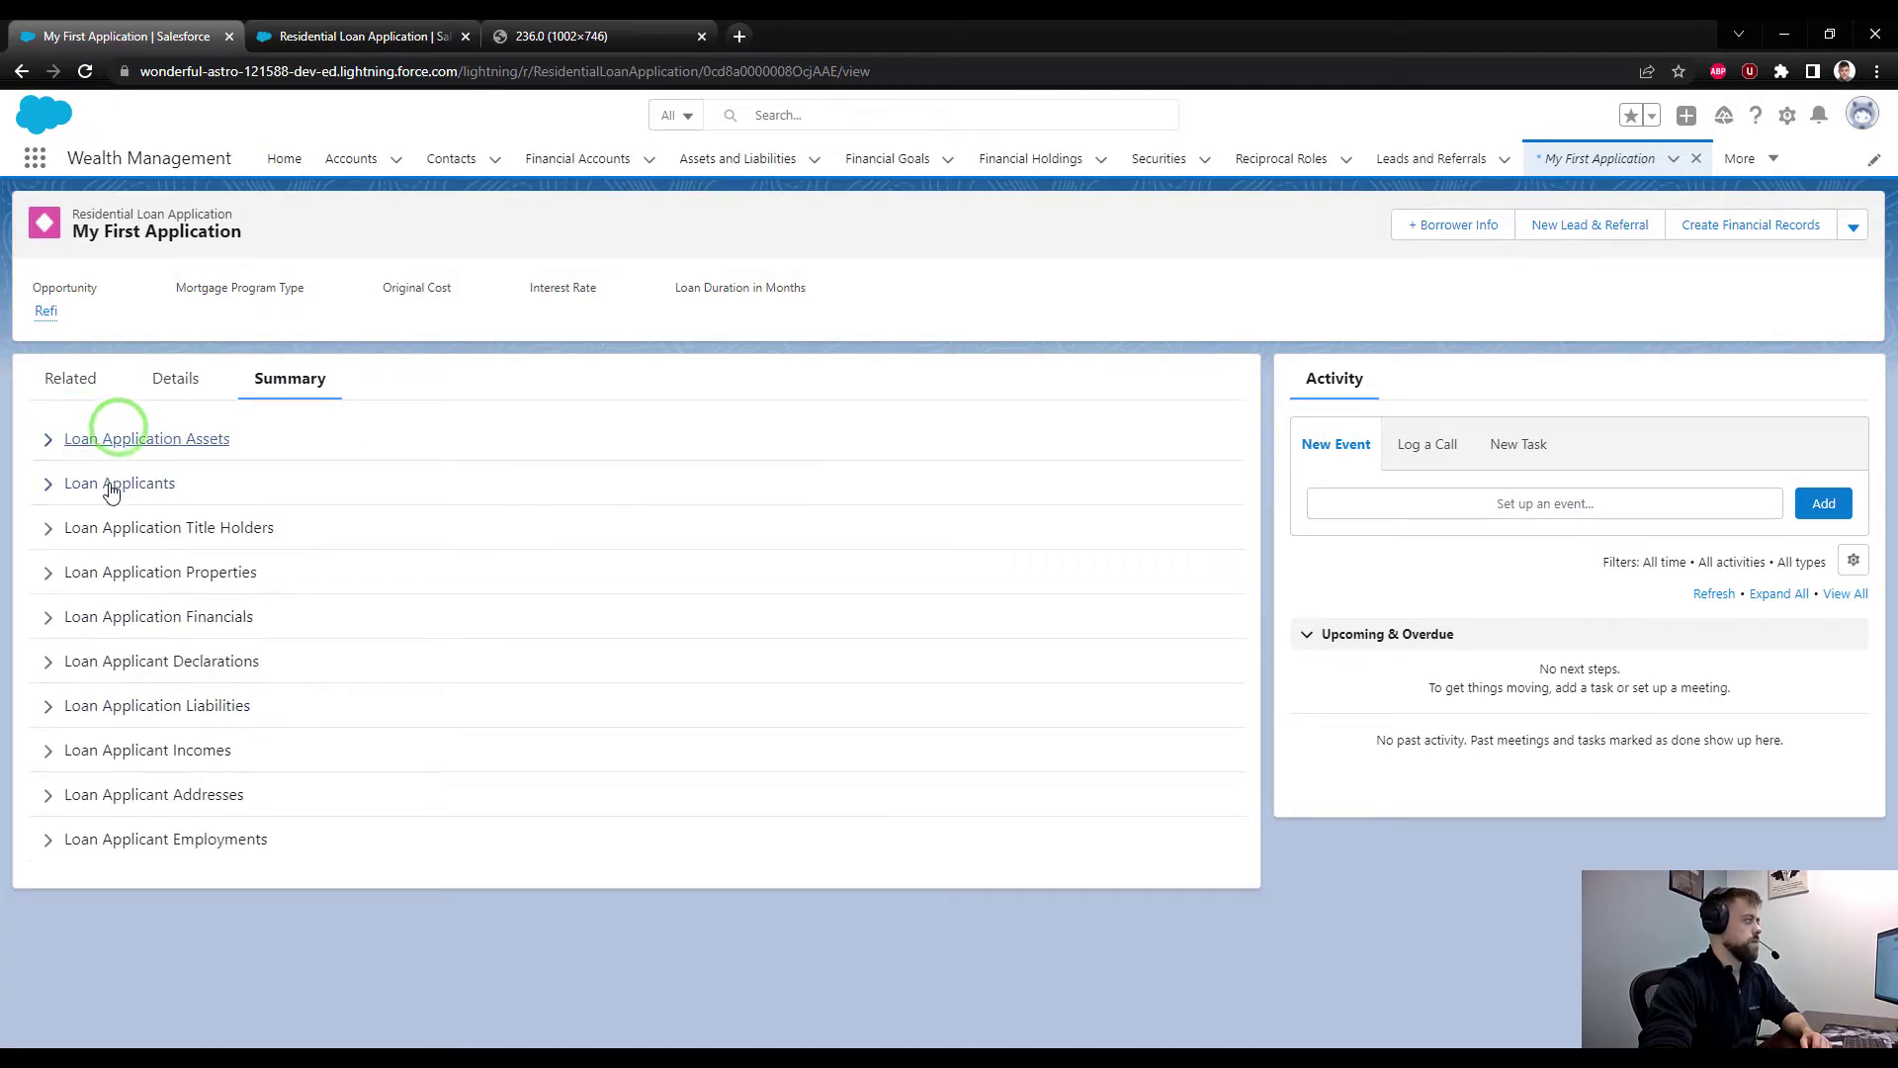
pyautogui.click(114, 484)
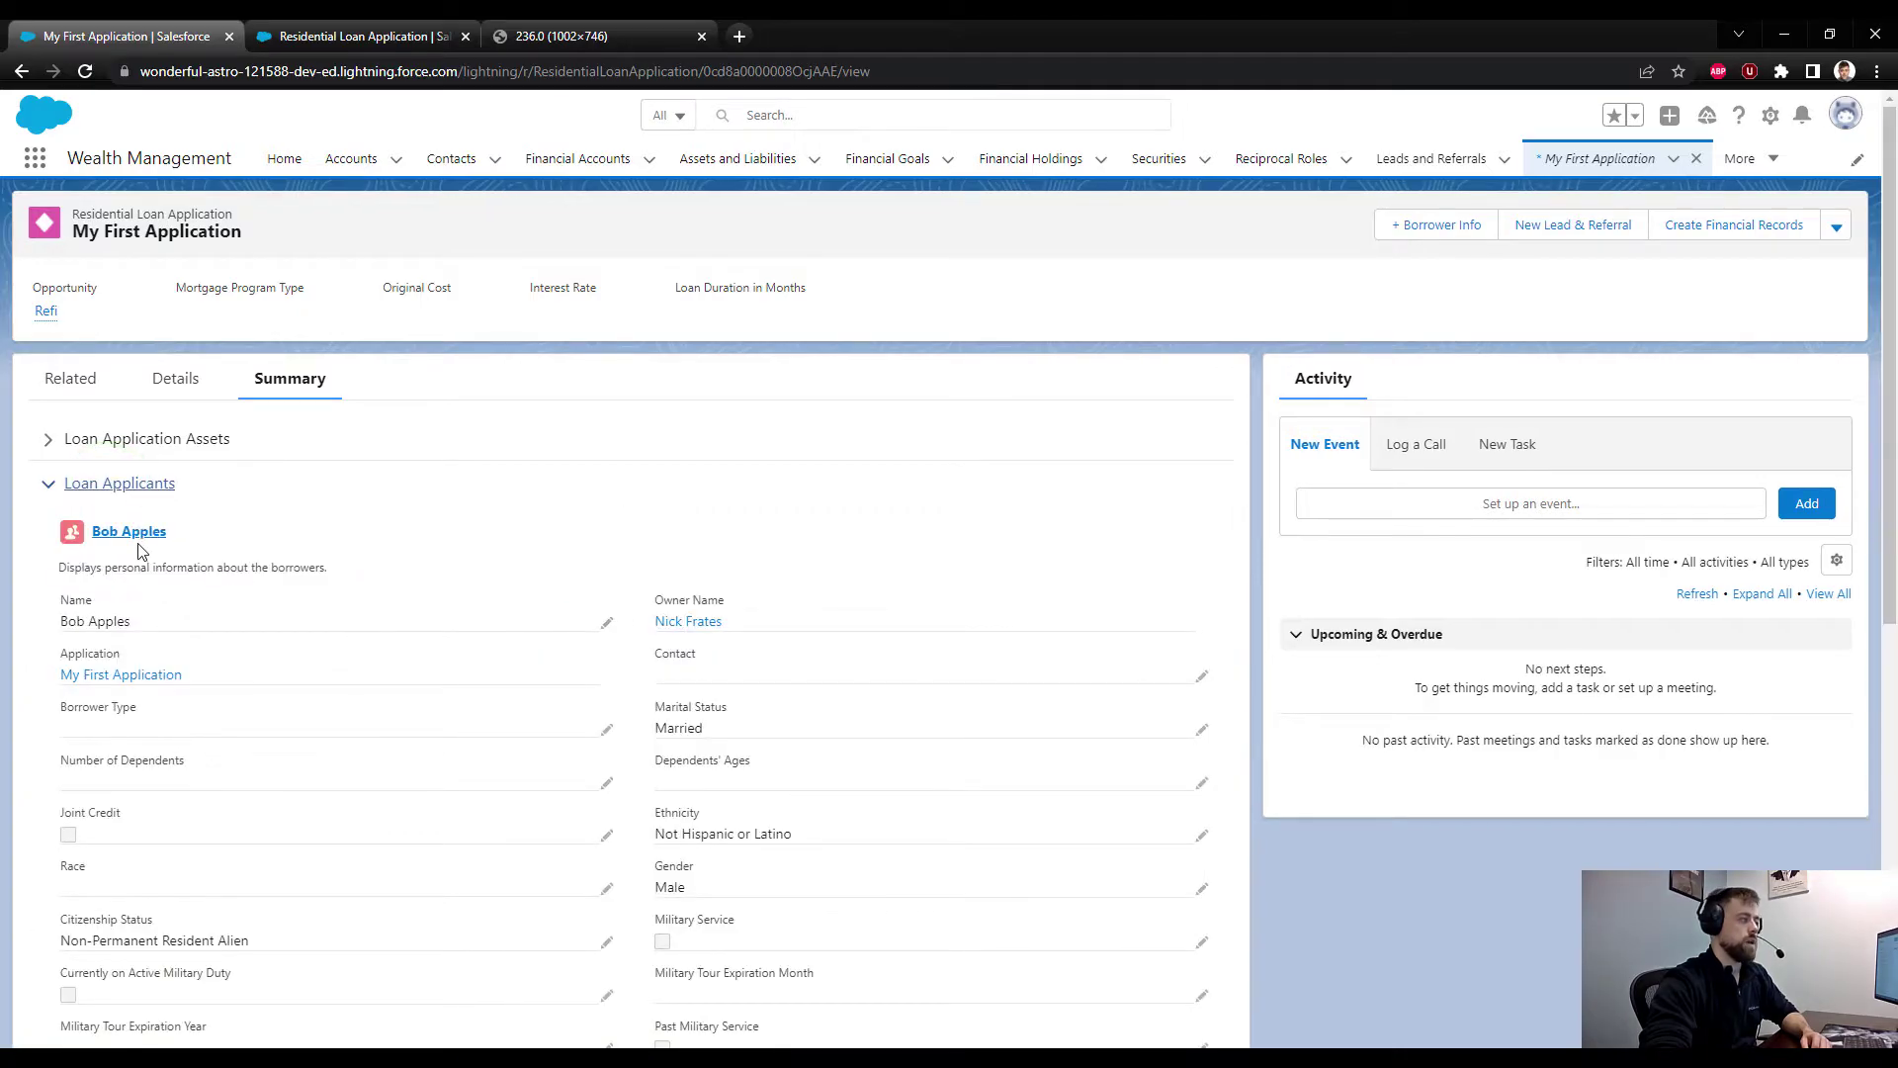
pyautogui.scroll(-4, 364, 643)
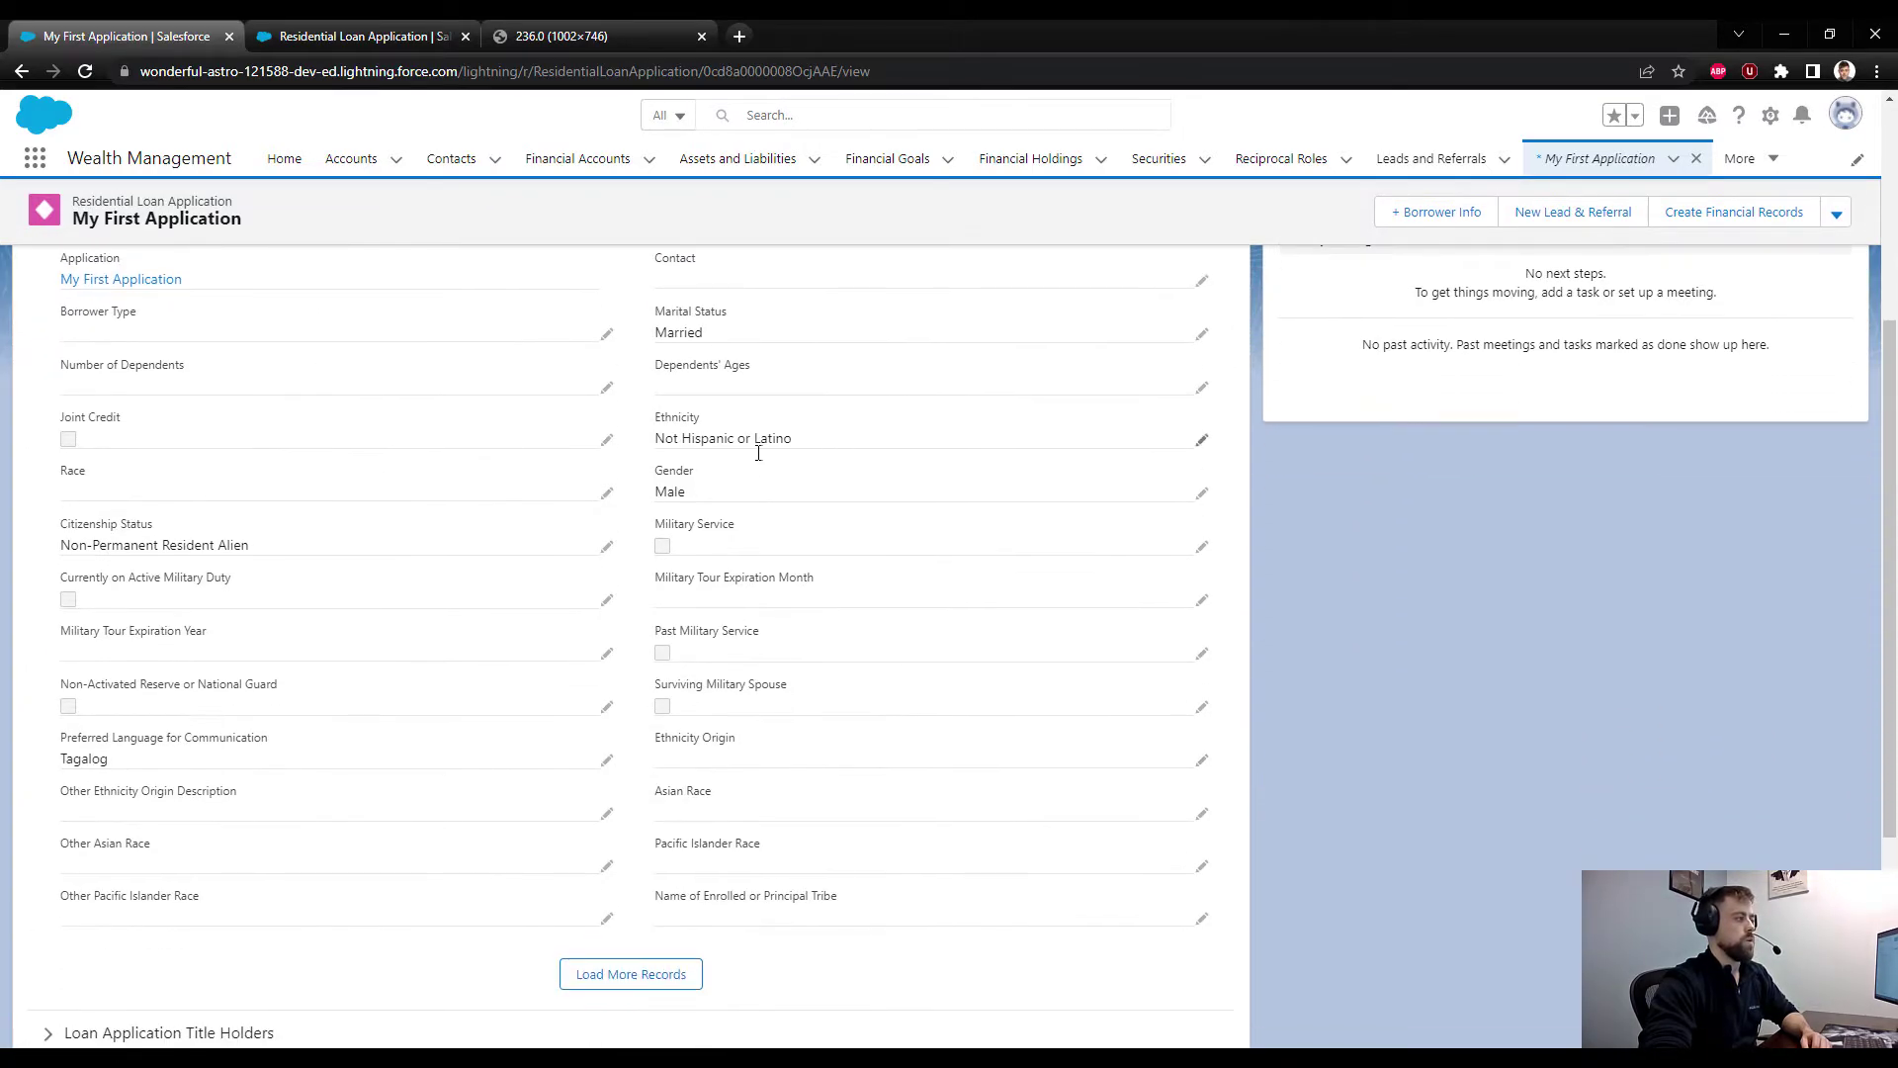
pyautogui.scroll(2, 723, 481)
pyautogui.scroll(-5, 712, 781)
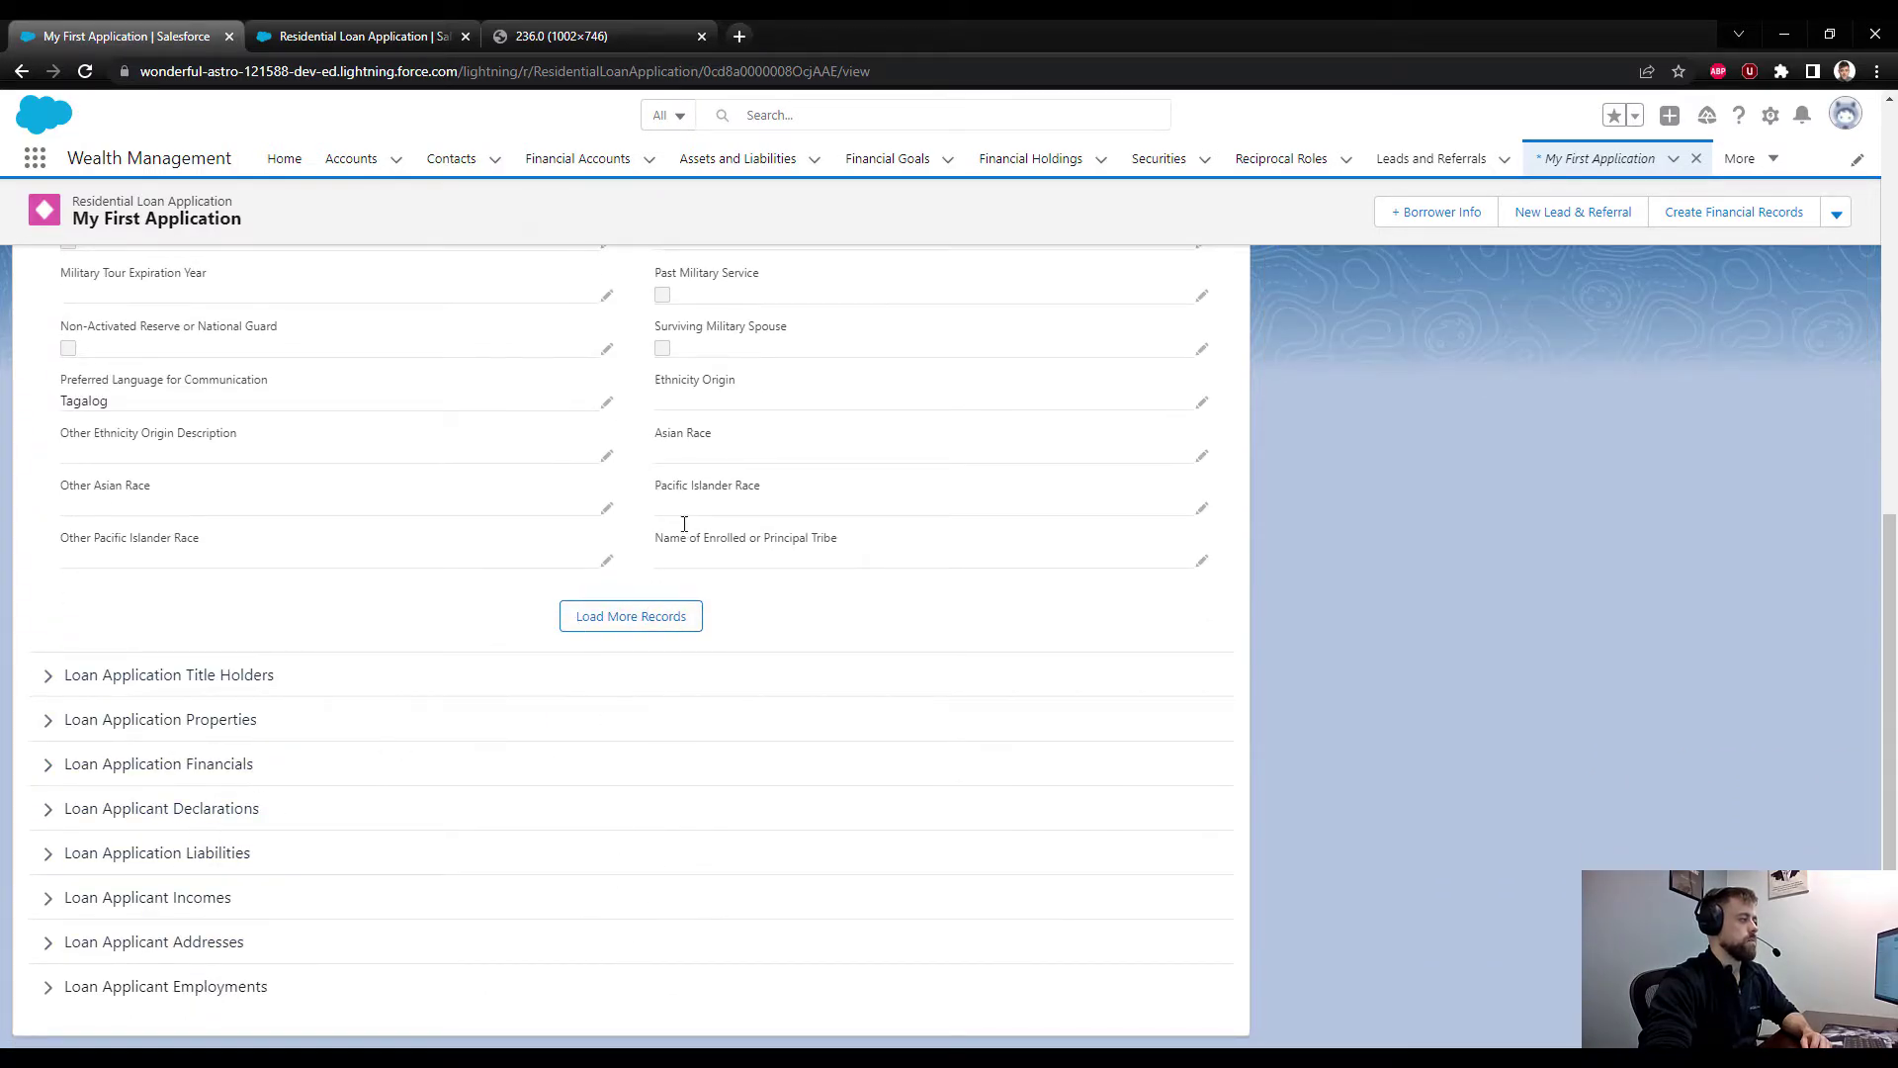
# - Review the declarations, addresses, employments and liabilities sections, then return to the layout setup
pyautogui.click(200, 809)
pyautogui.scroll(-4, 198, 829)
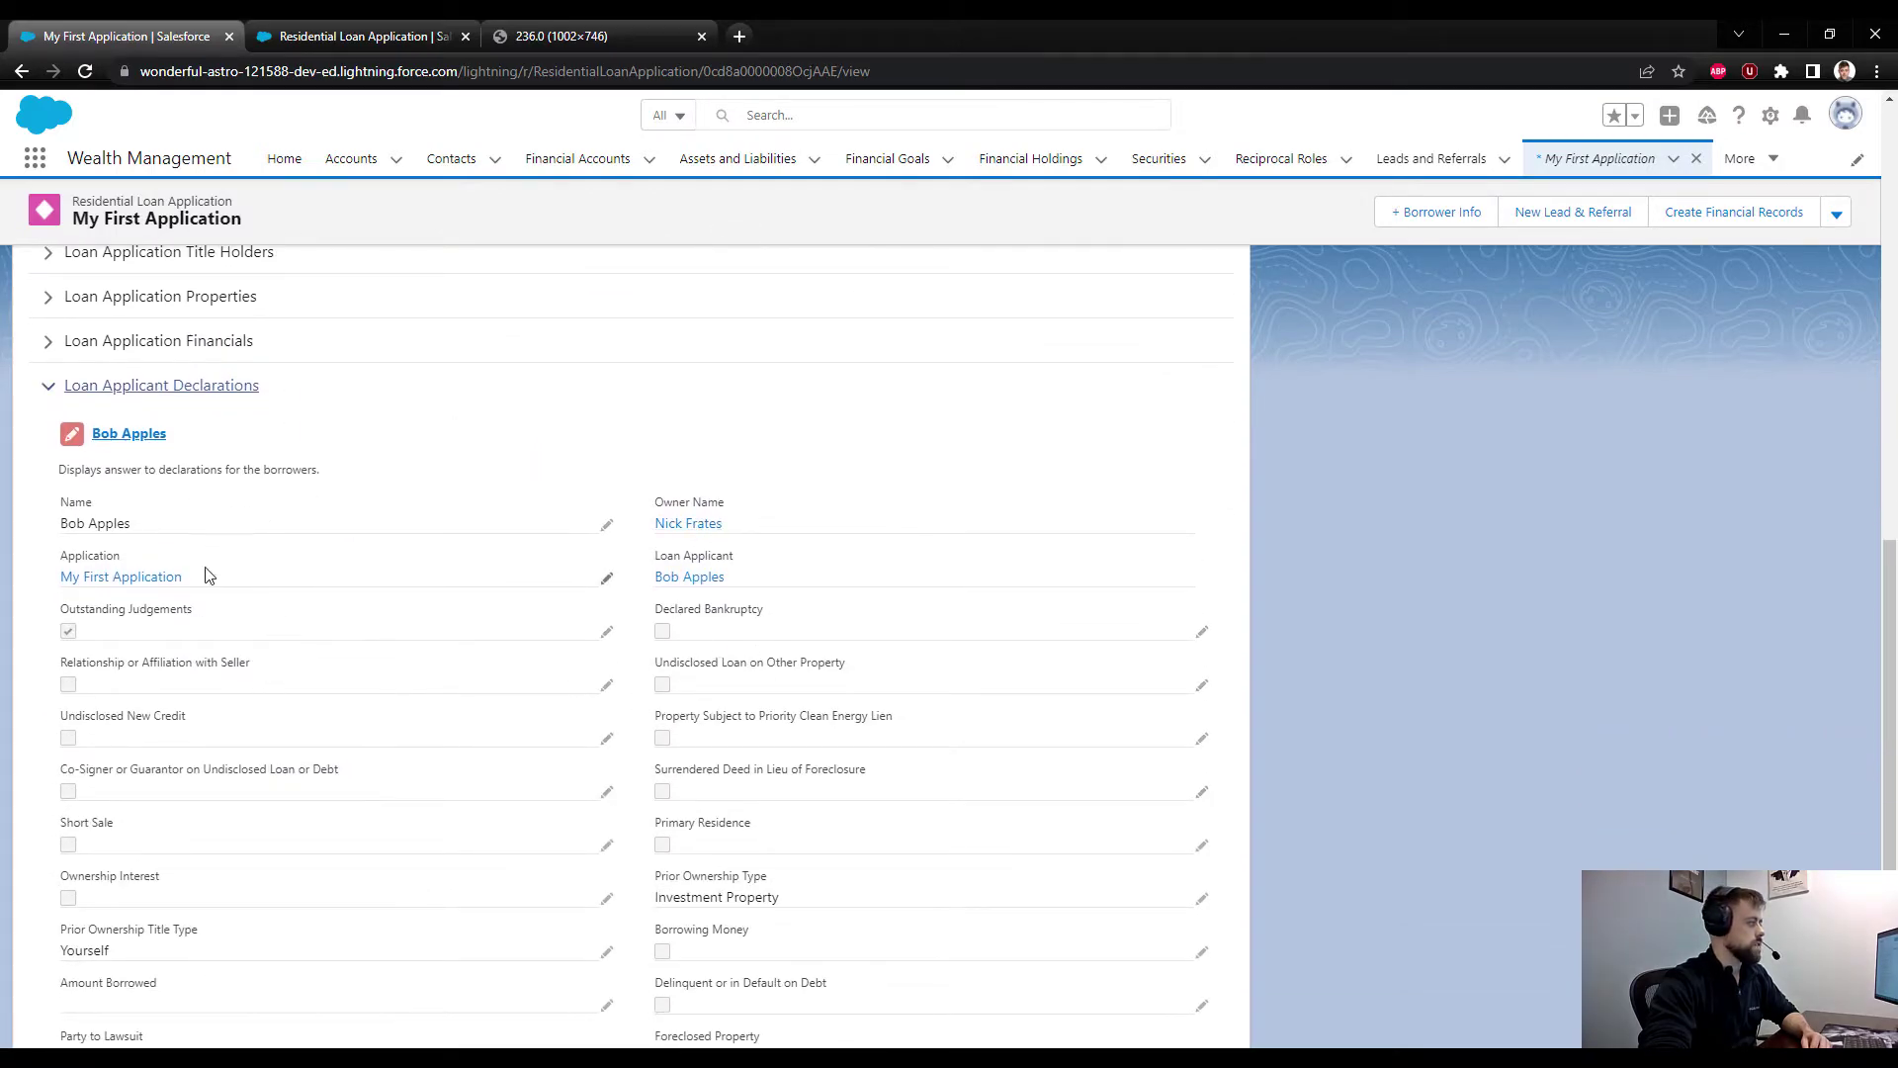
pyautogui.click(211, 386)
pyautogui.click(184, 957)
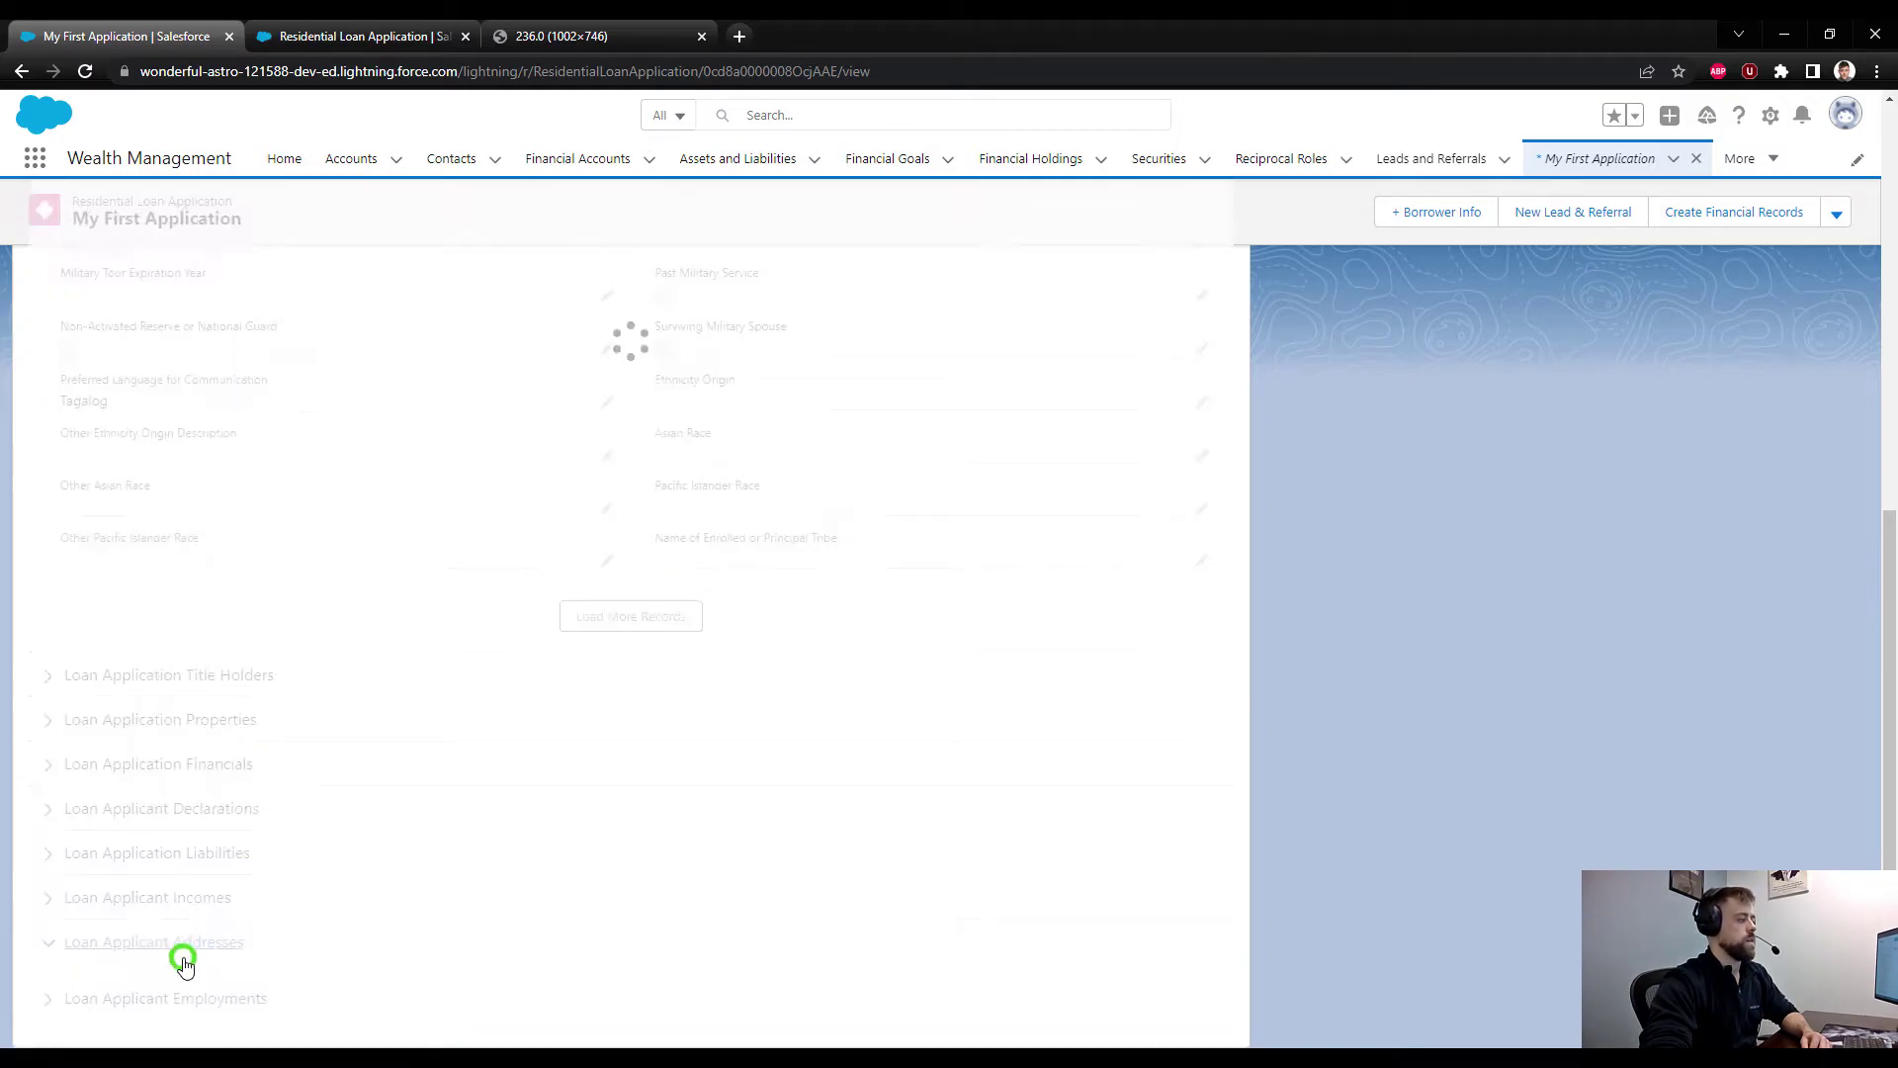
pyautogui.scroll(-3, 485, 866)
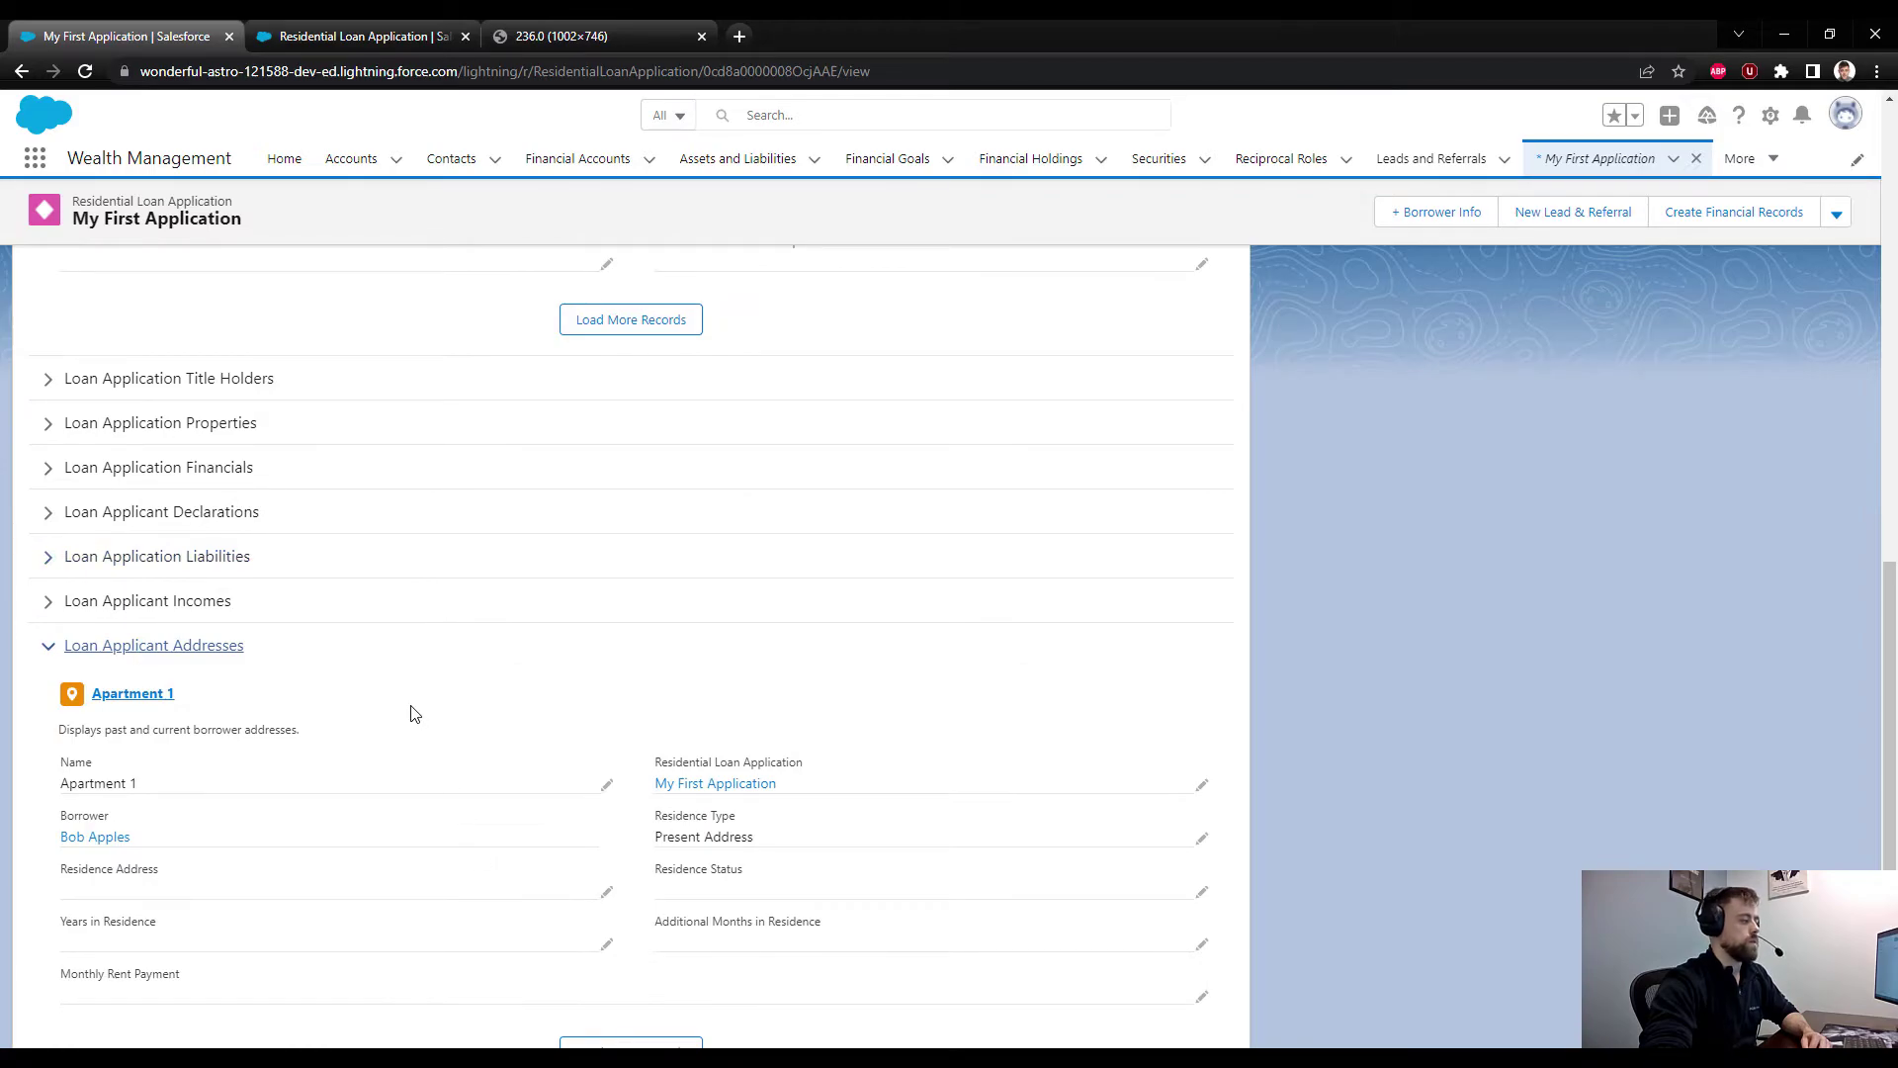
pyautogui.click(211, 648)
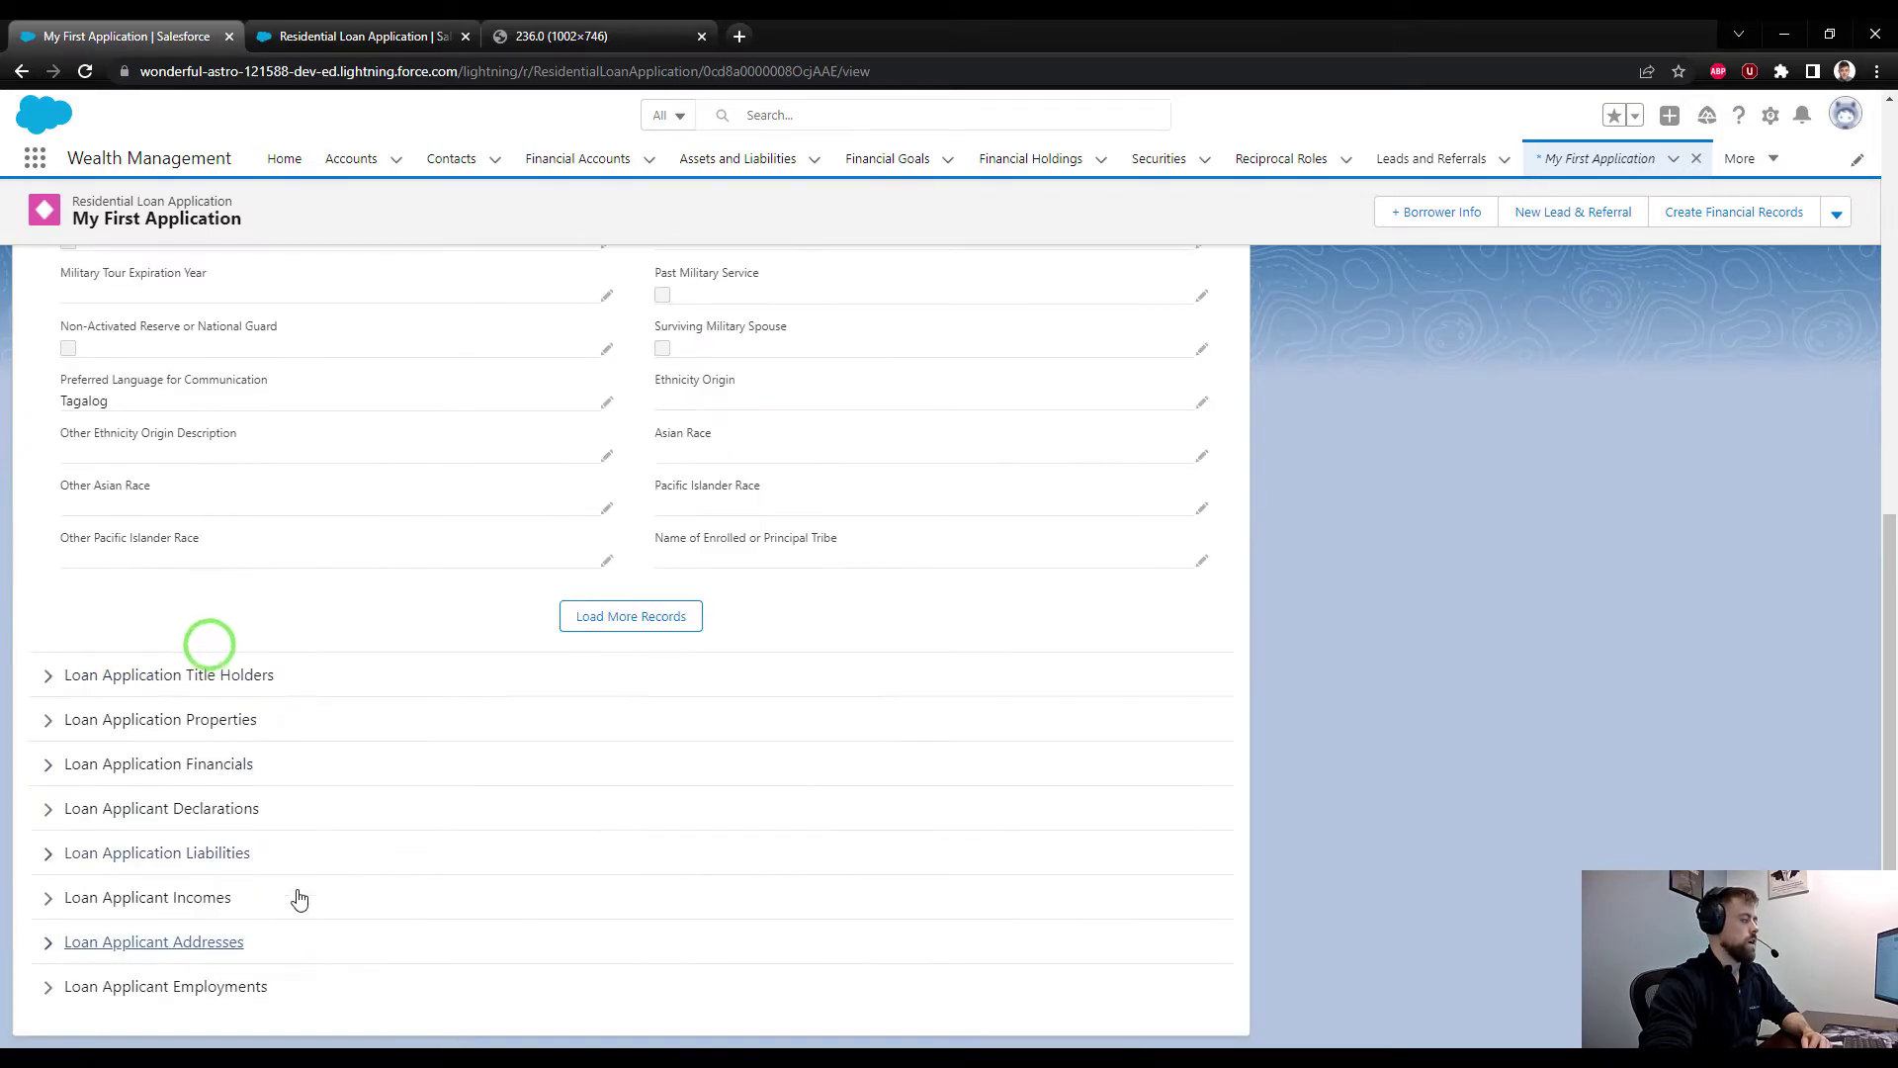
pyautogui.click(222, 988)
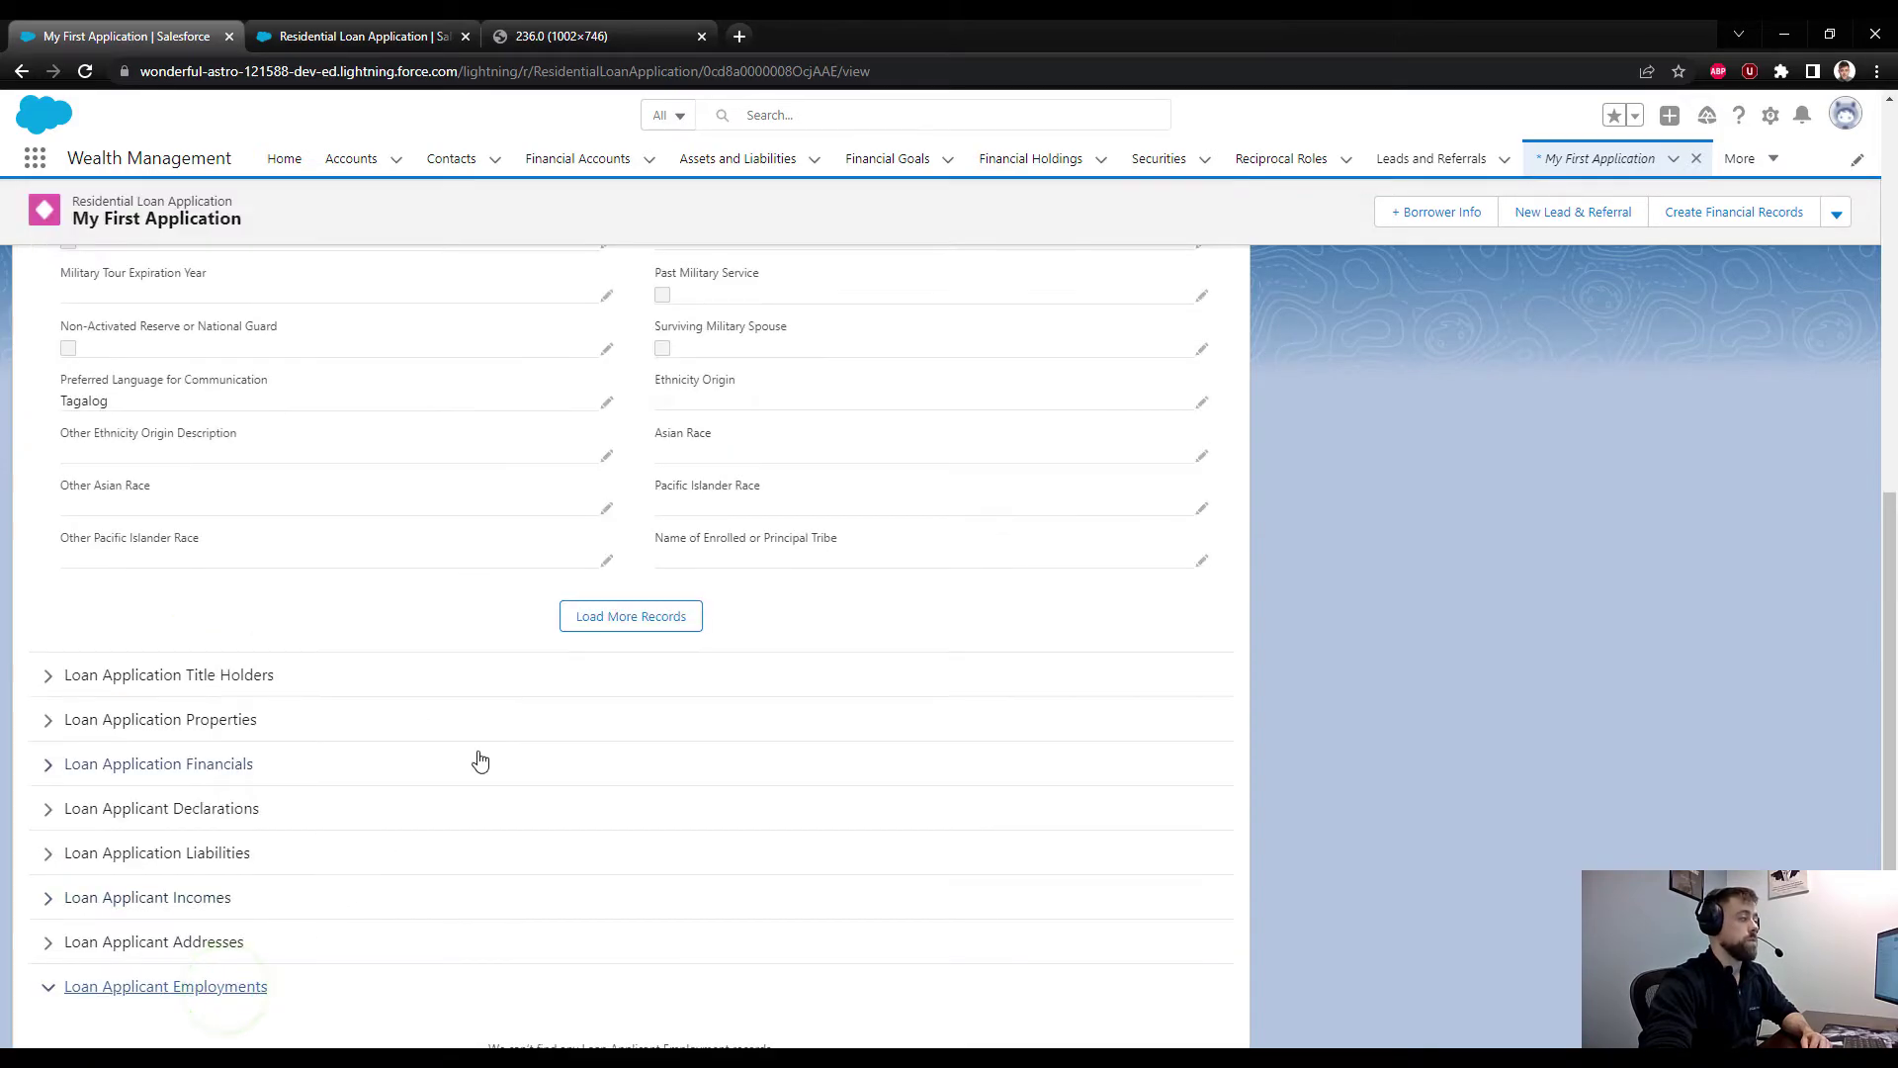
pyautogui.click(198, 898)
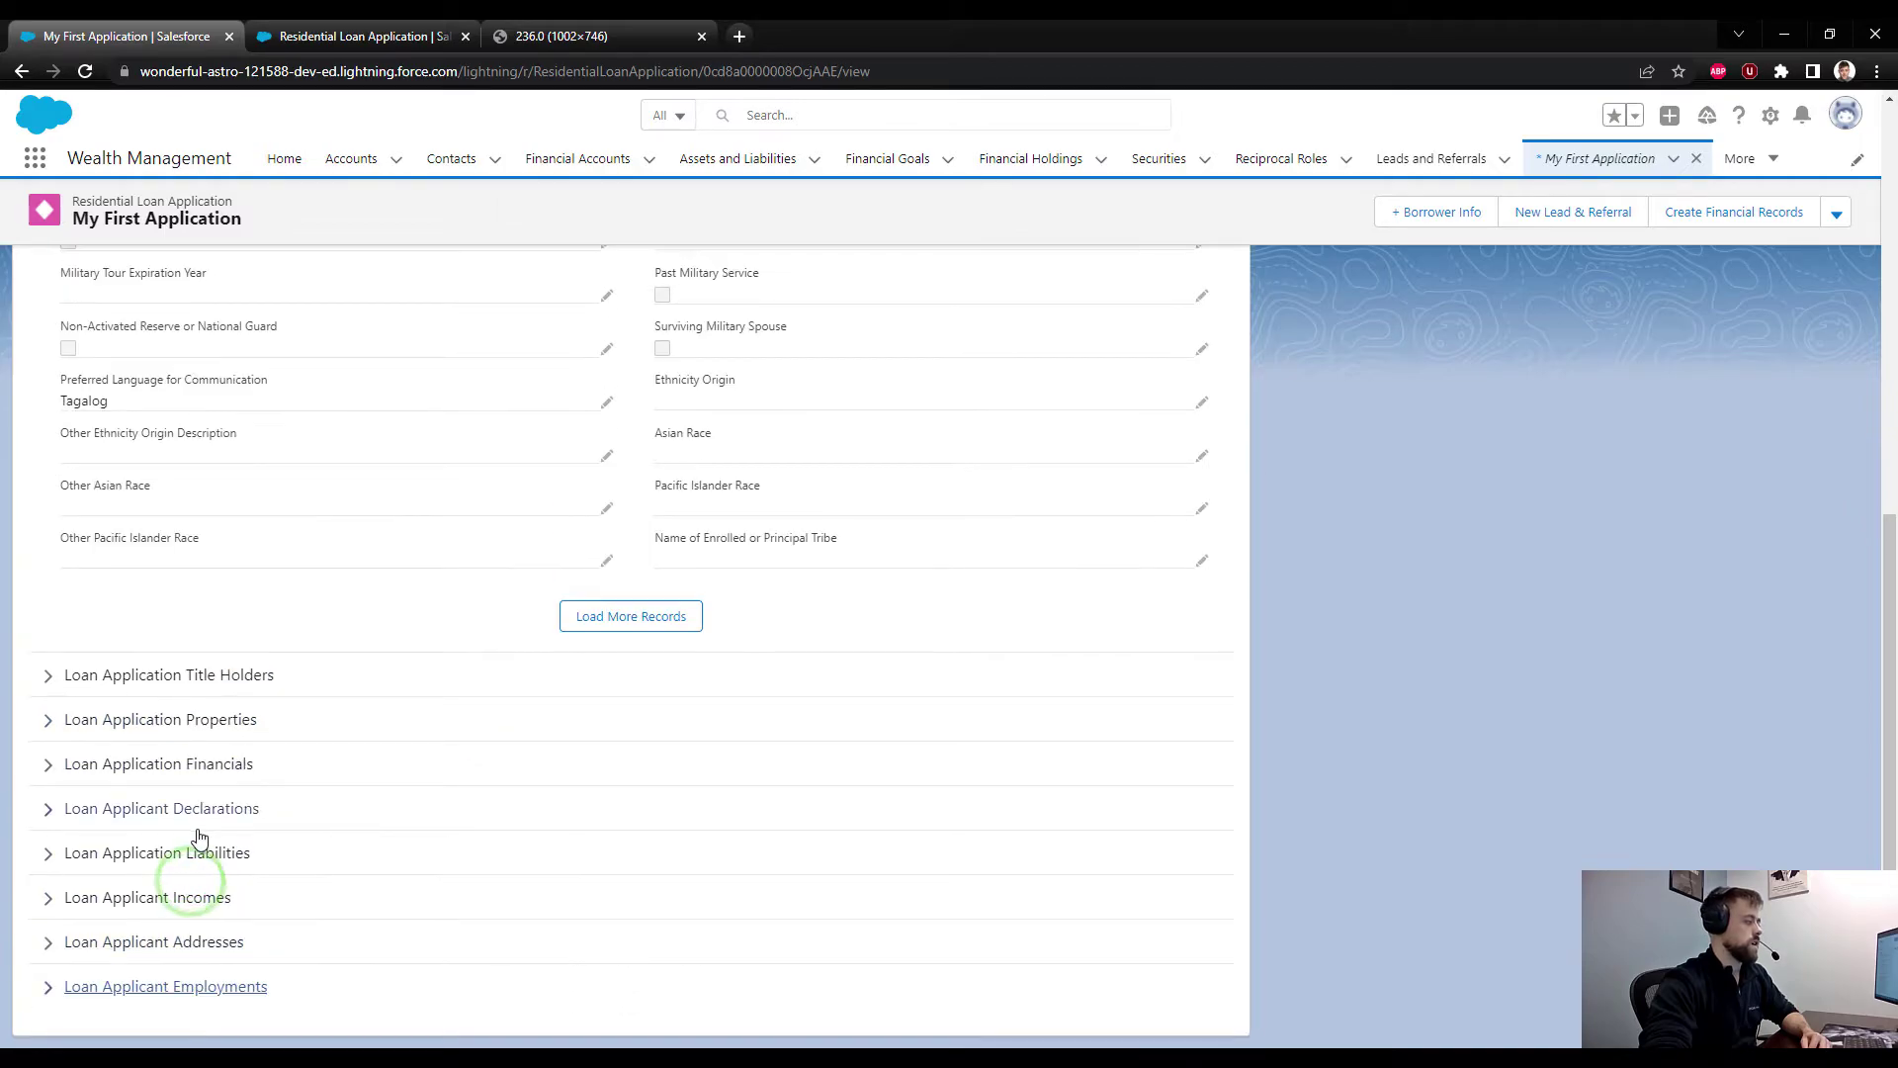
pyautogui.click(188, 851)
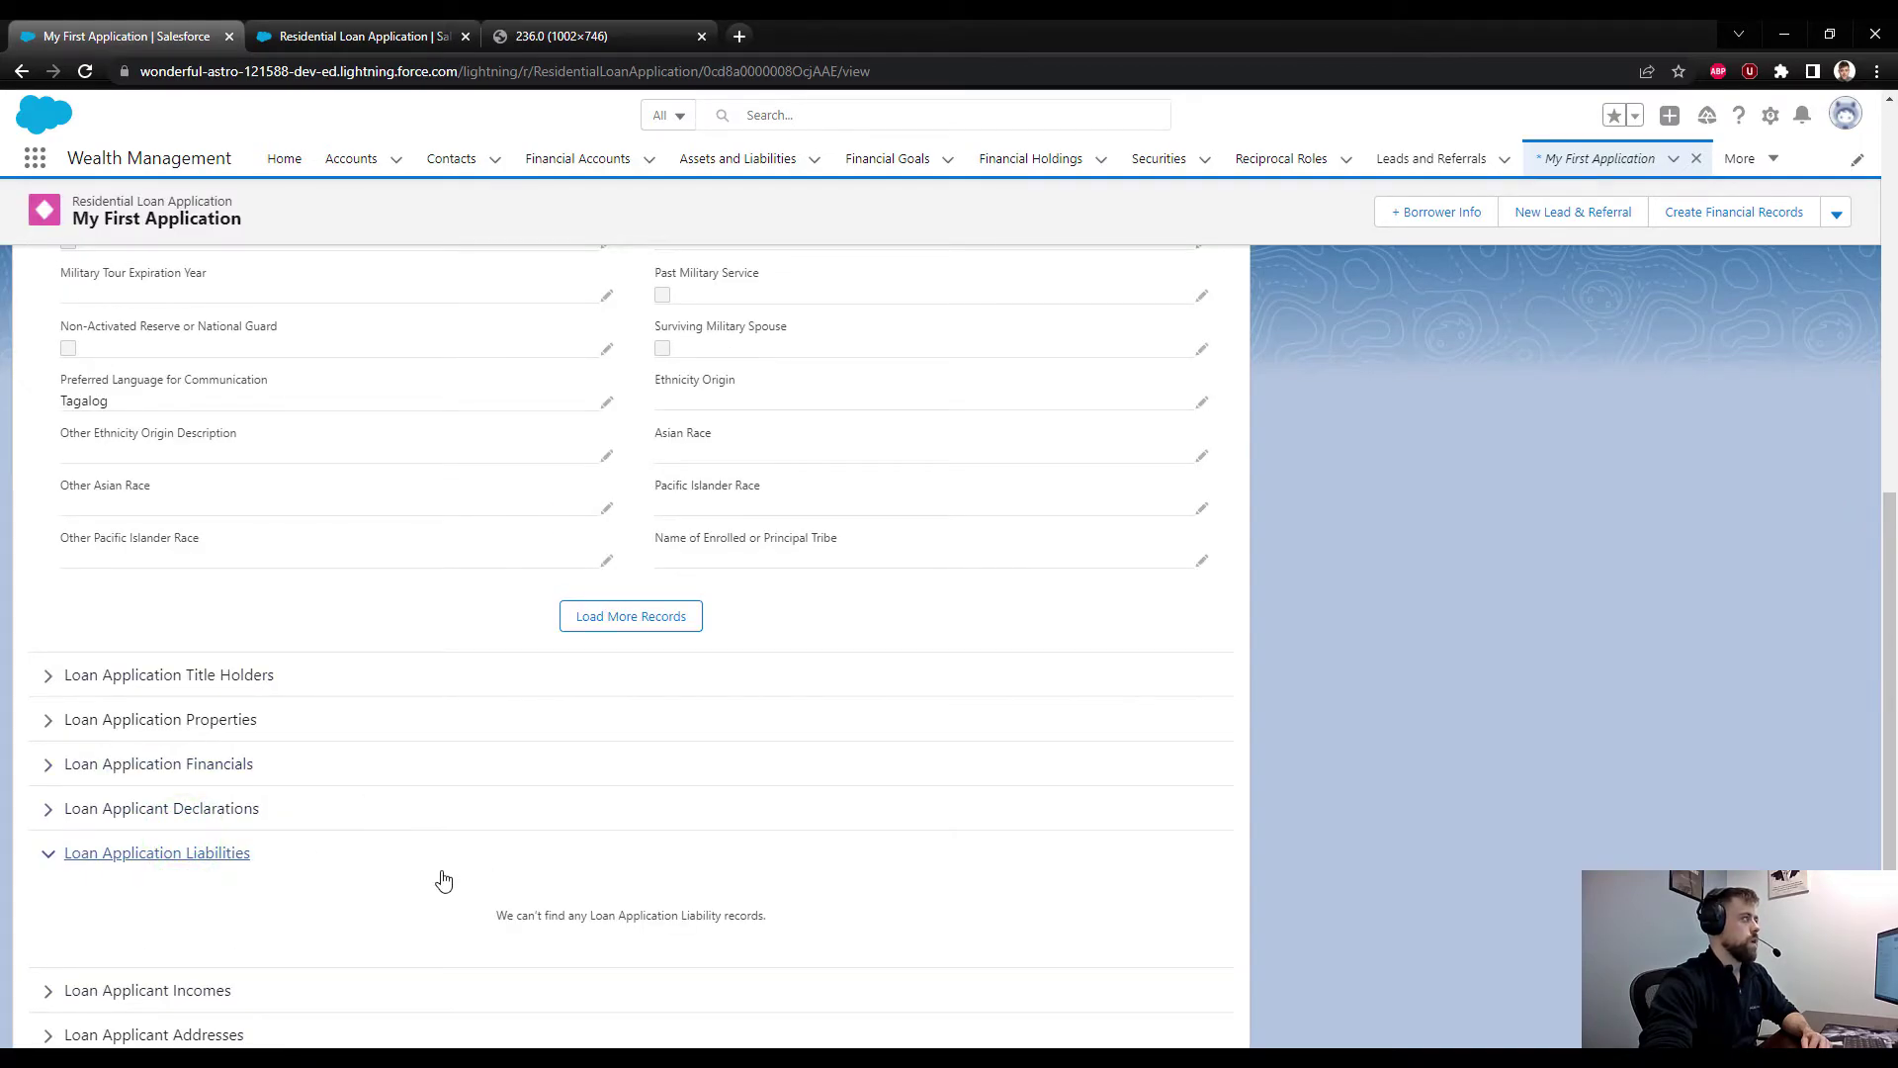
pyautogui.scroll(15, 444, 880)
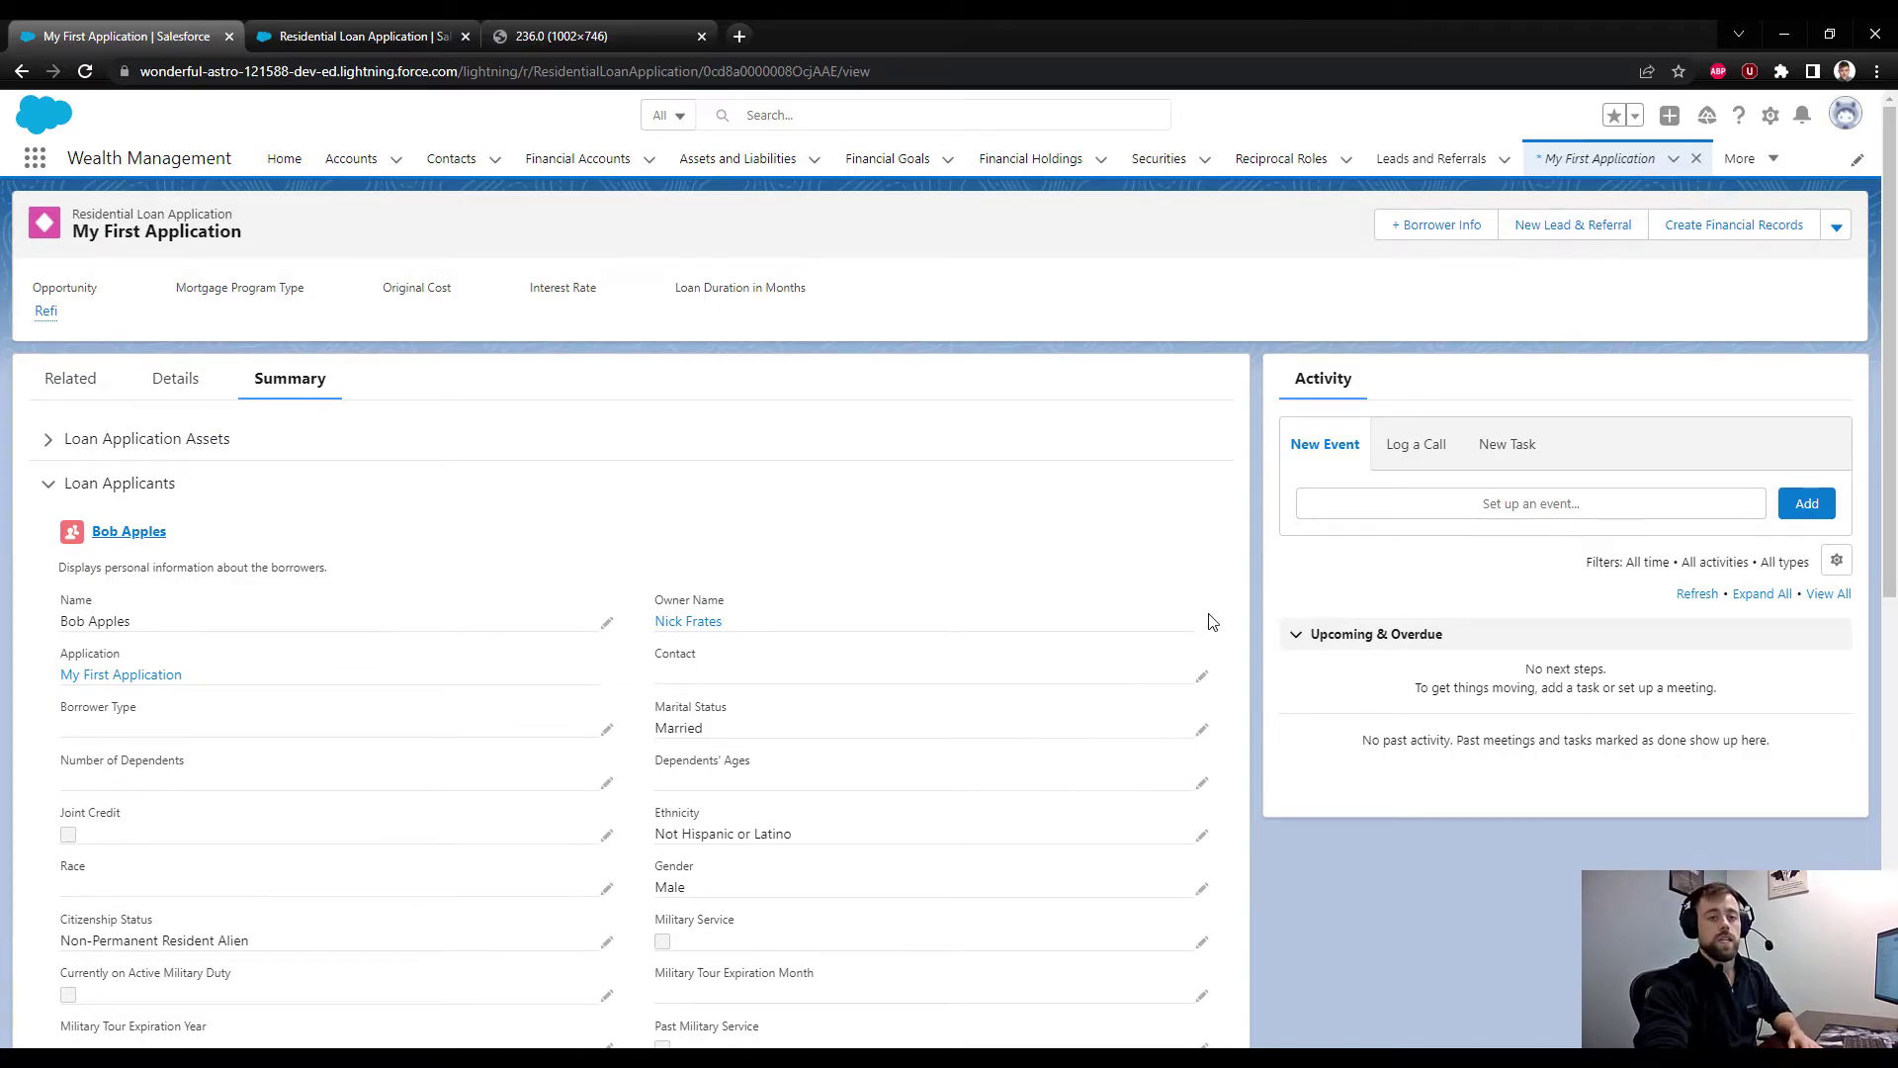
pyautogui.click(1249, 269)
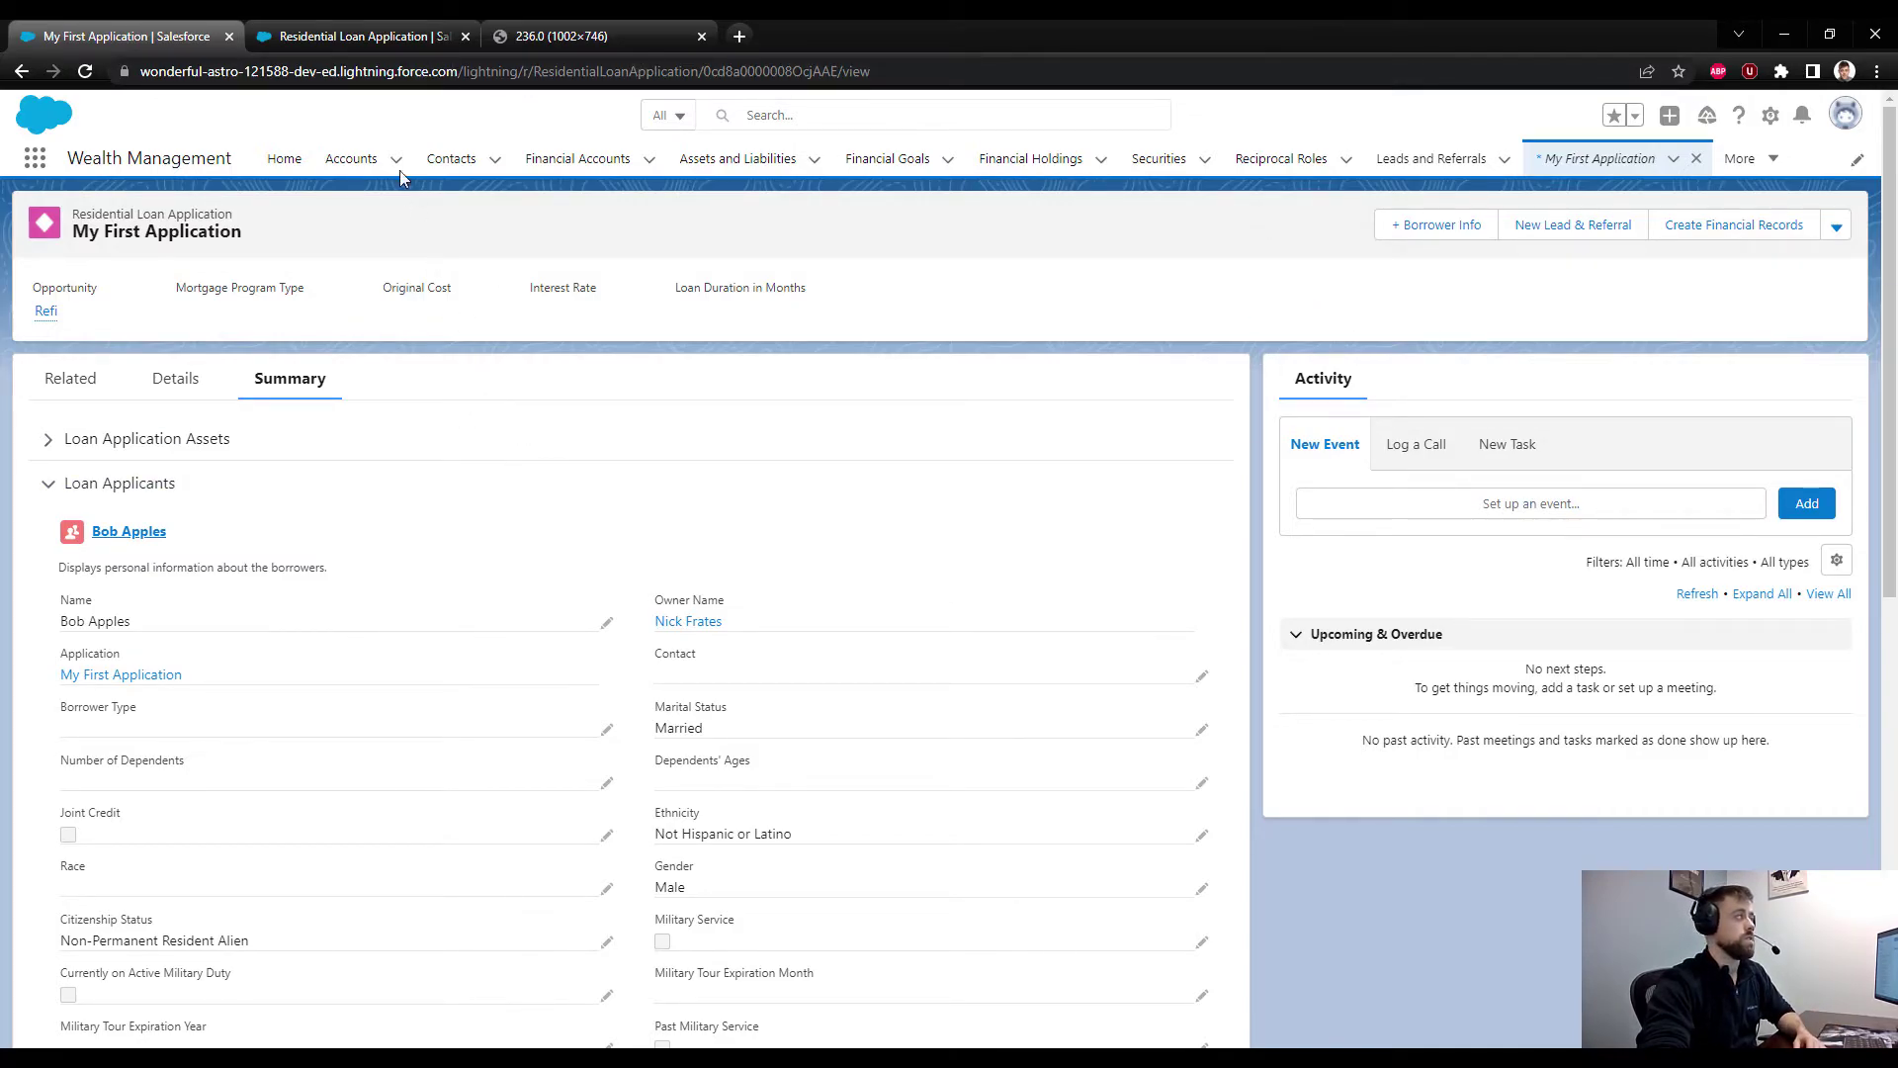
pyautogui.click(361, 37)
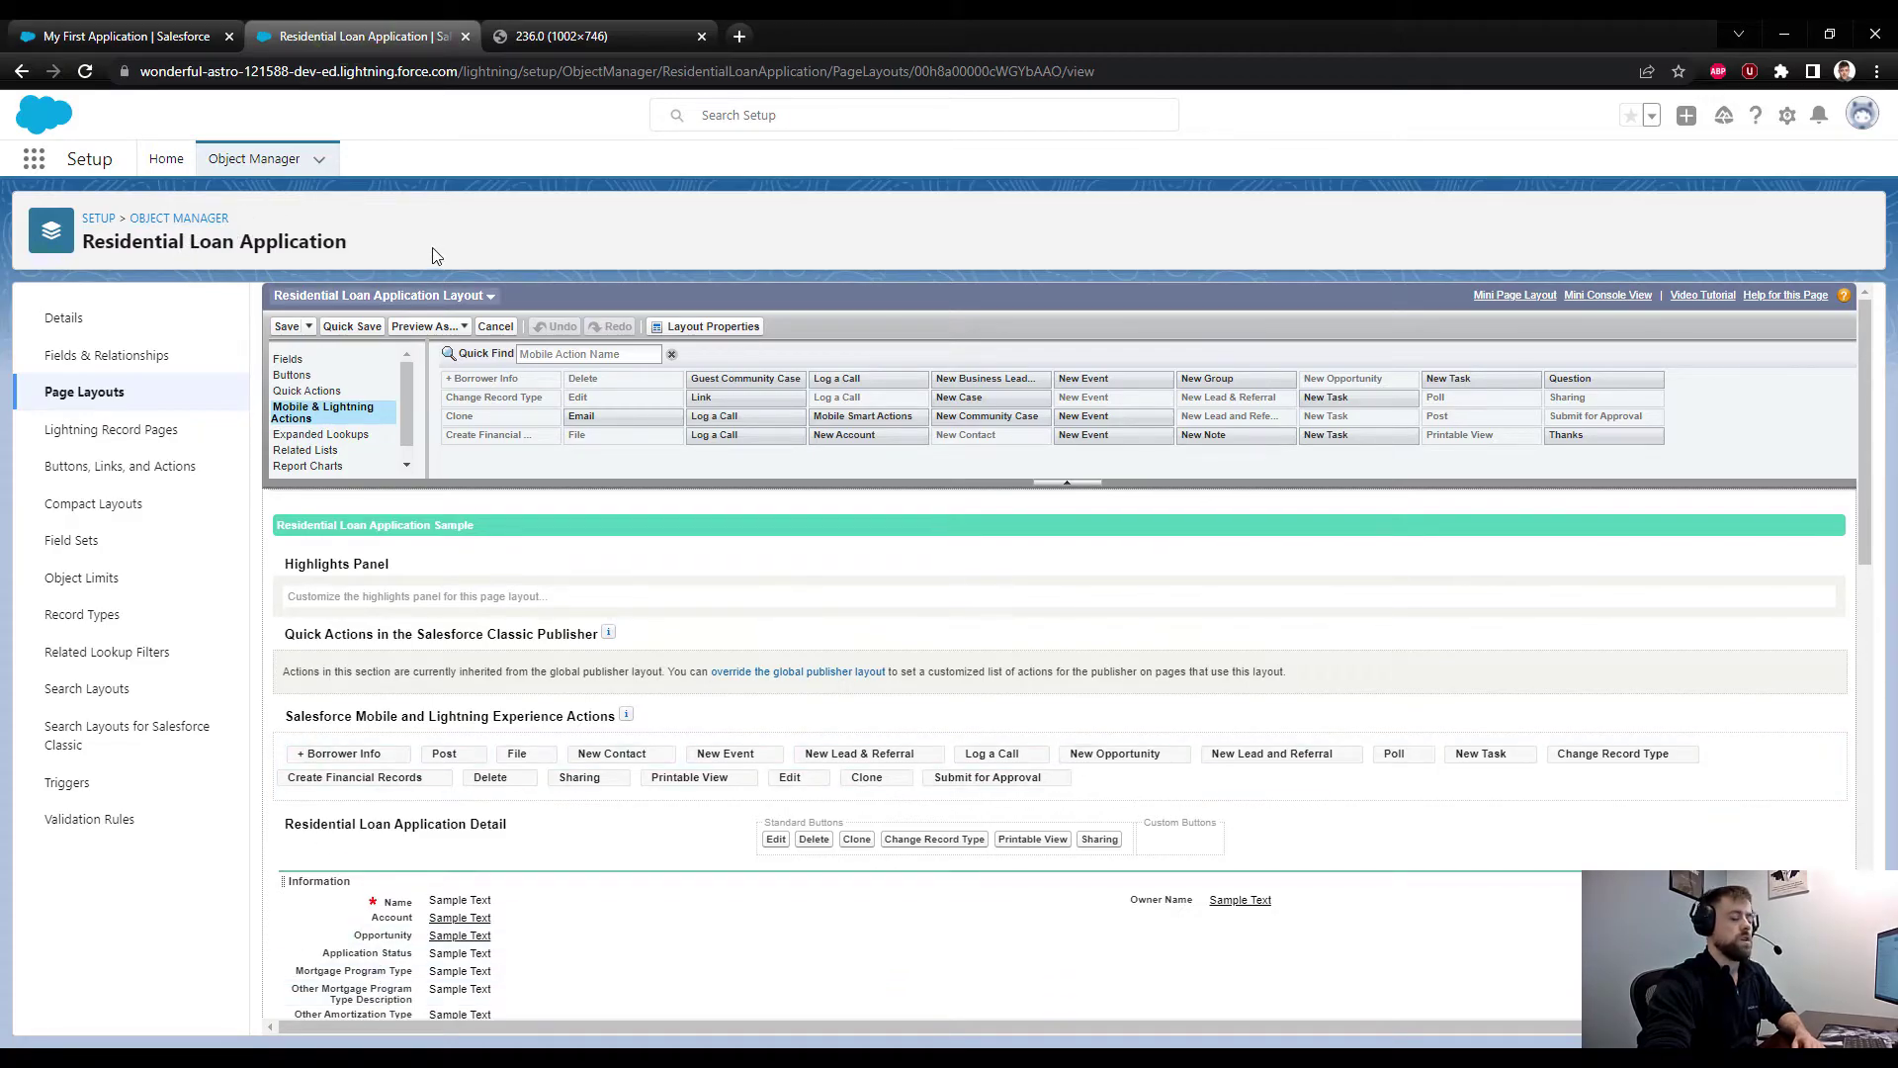
# - Start a new Flow-type action on Residential Loan Application using the Assets and Liabilities flow
pyautogui.click(92, 465)
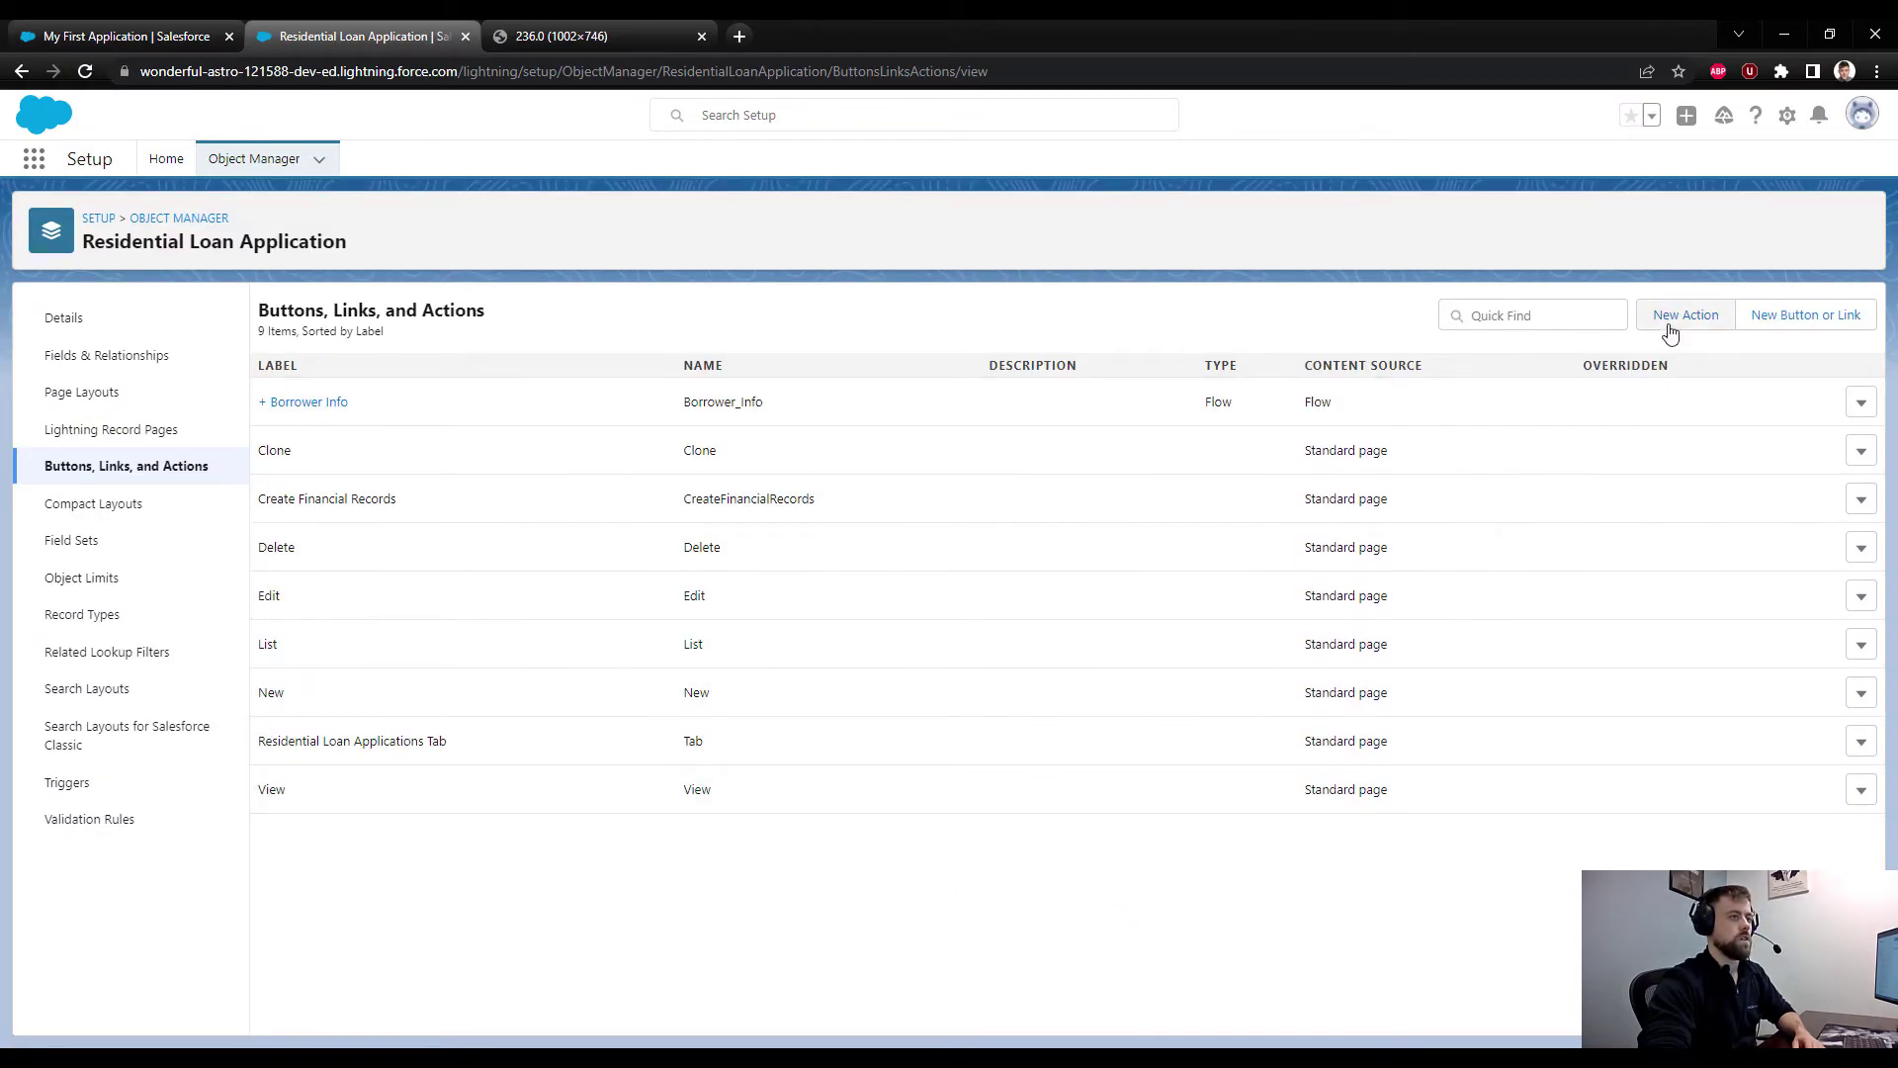
pyautogui.click(1669, 317)
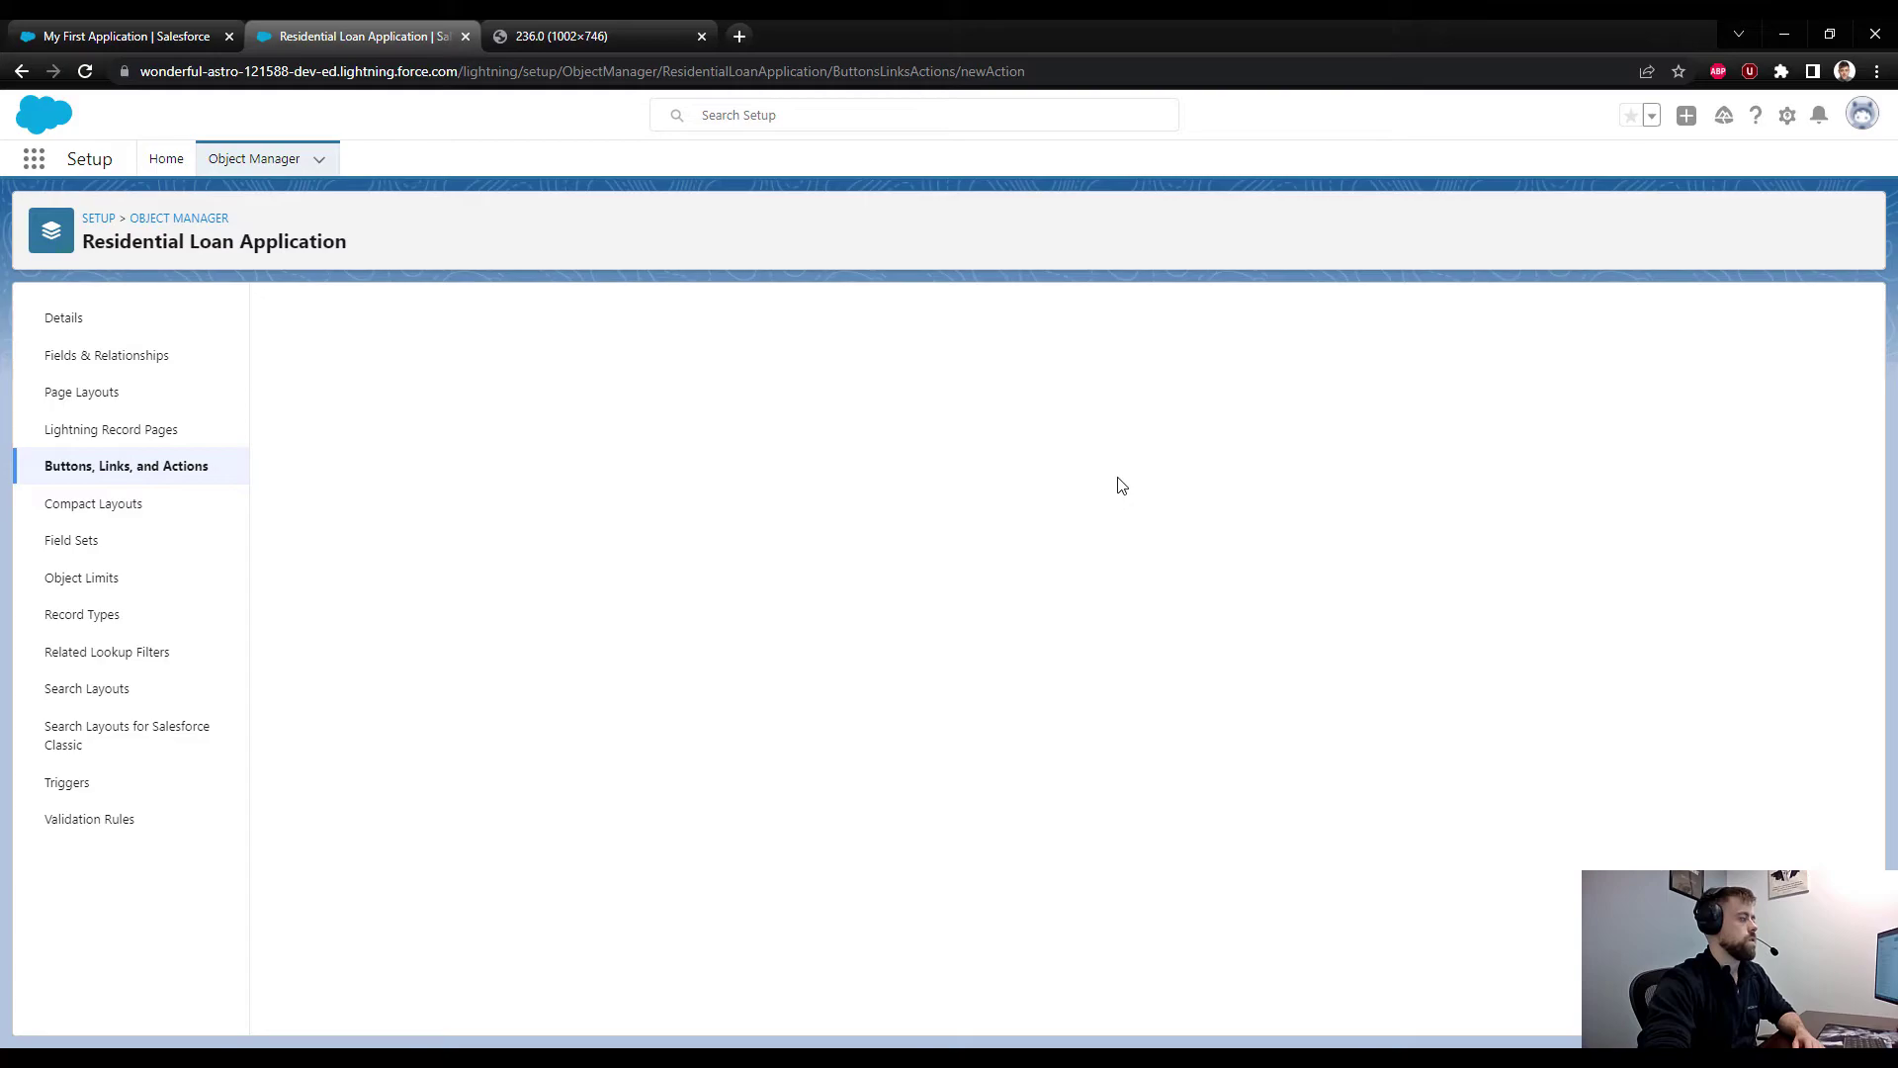
pyautogui.click(636, 427)
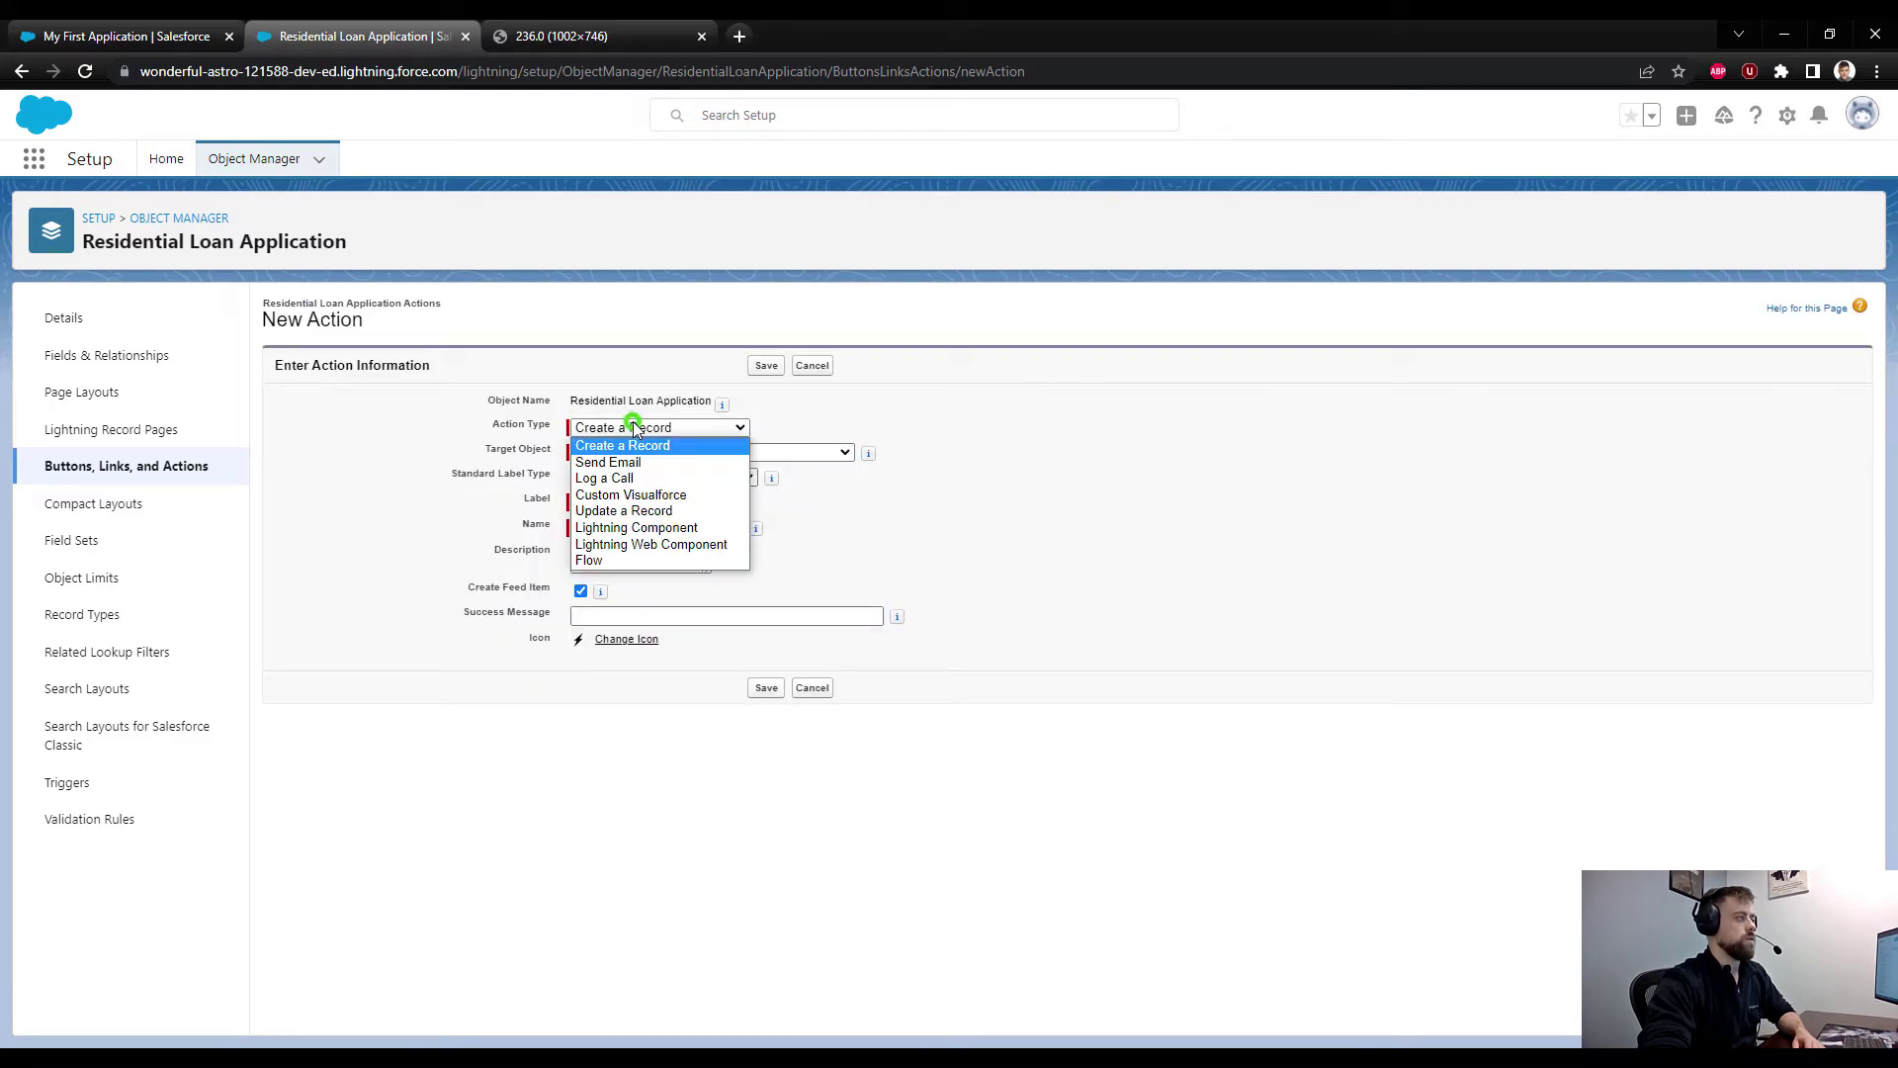
pyautogui.click(583, 561)
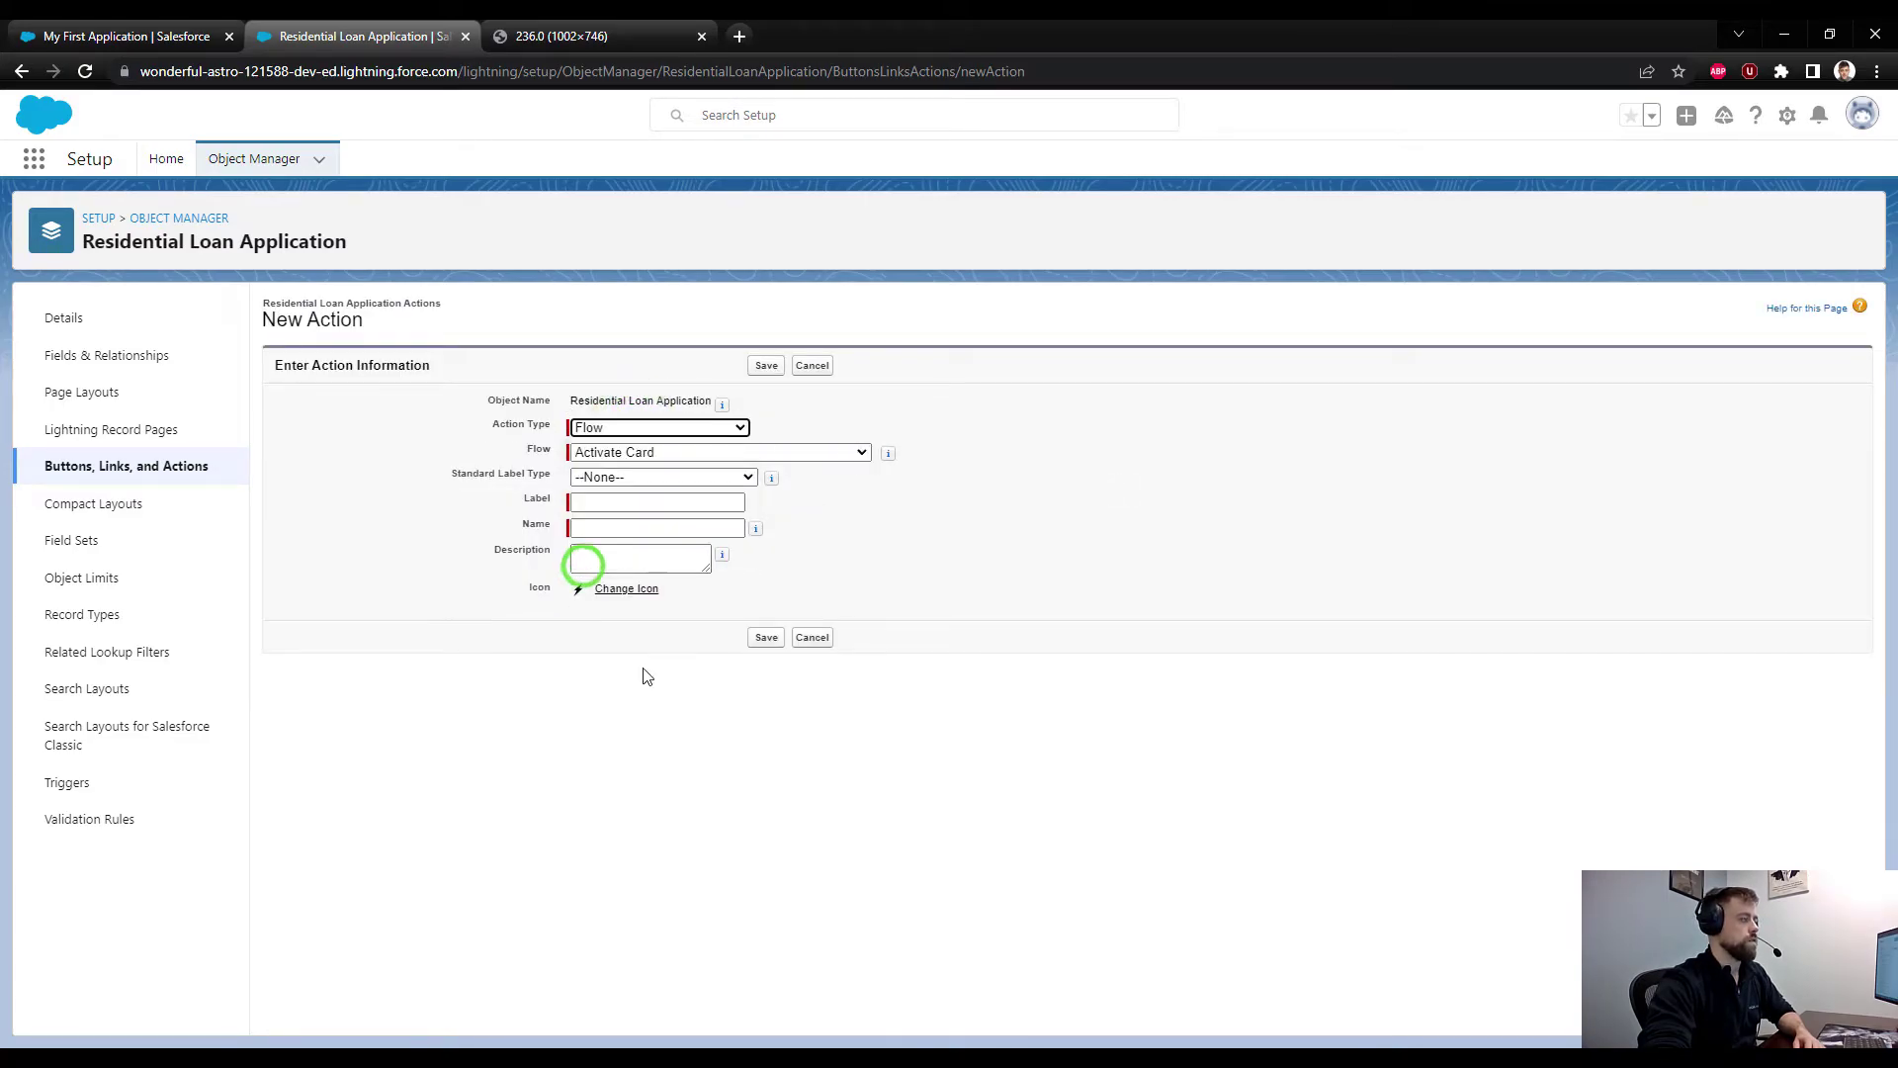
pyautogui.click(672, 452)
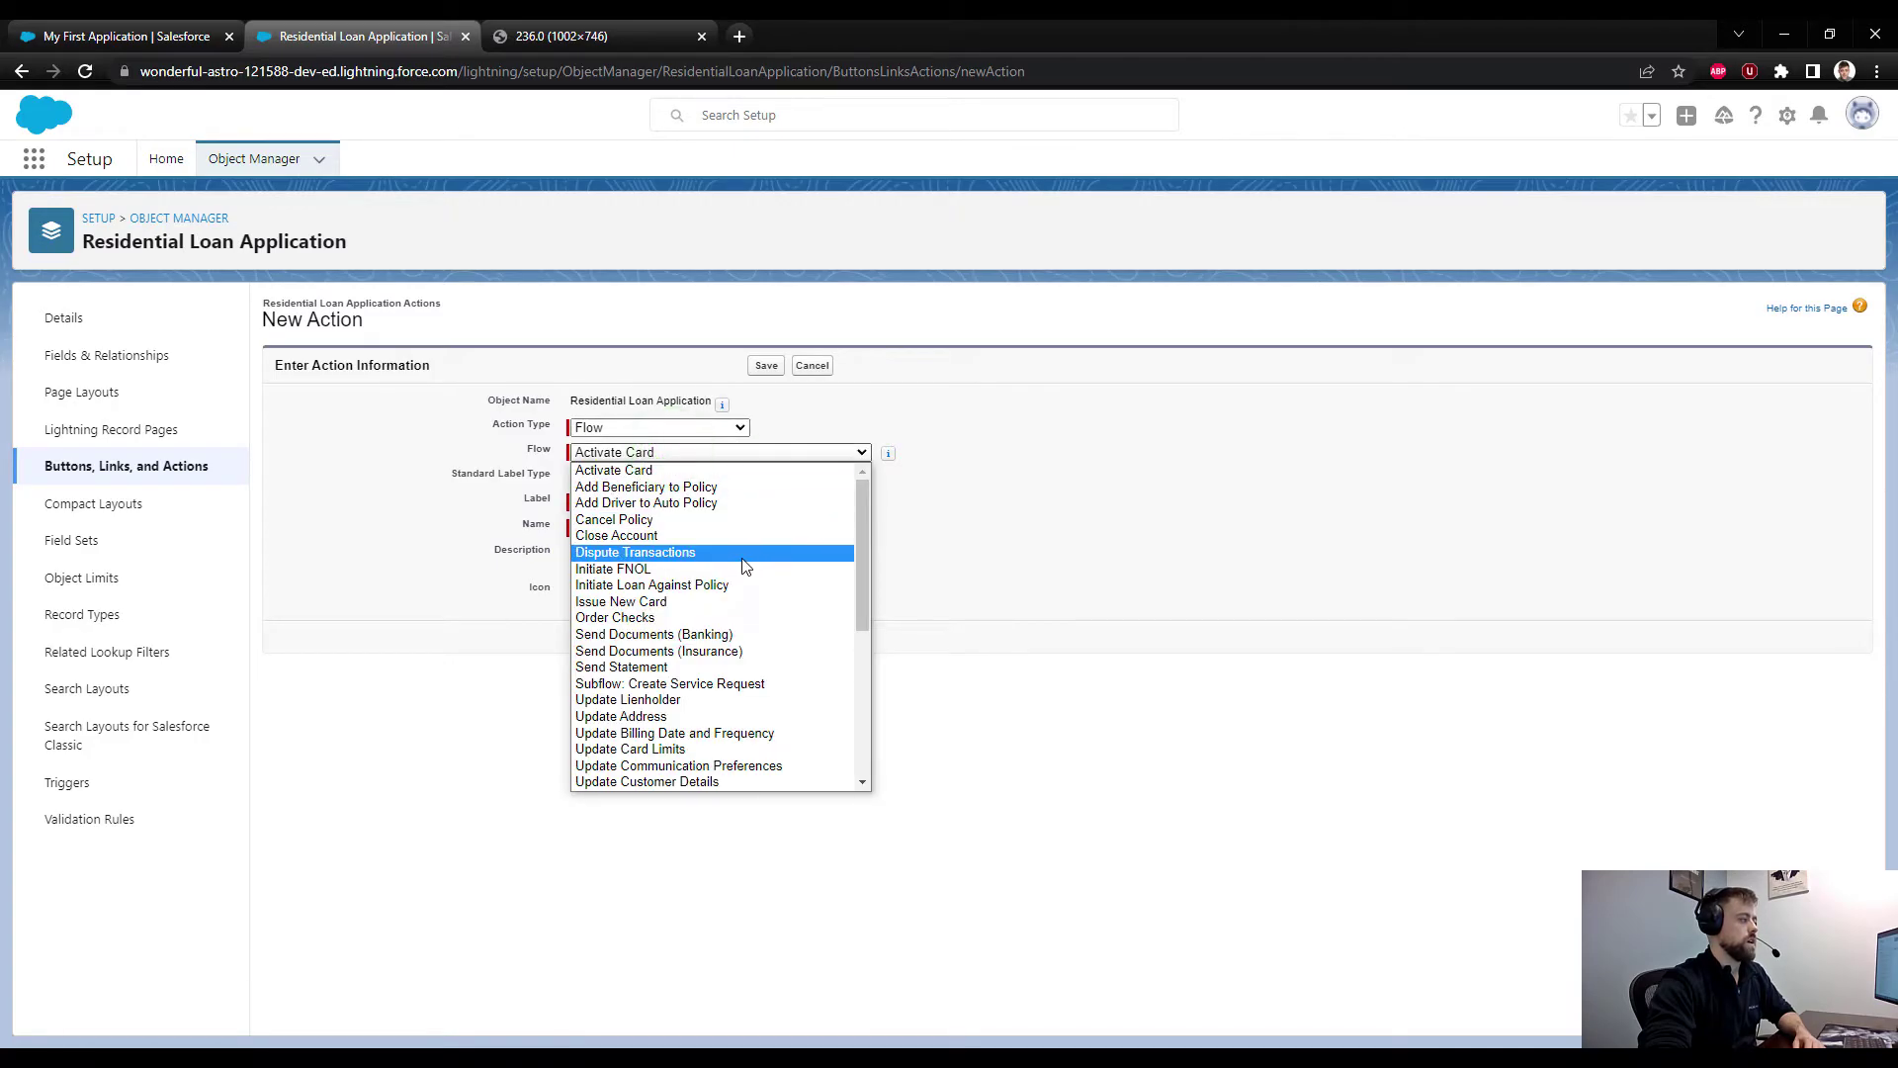
pyautogui.scroll(-3, 744, 583)
pyautogui.scroll(-3, 744, 592)
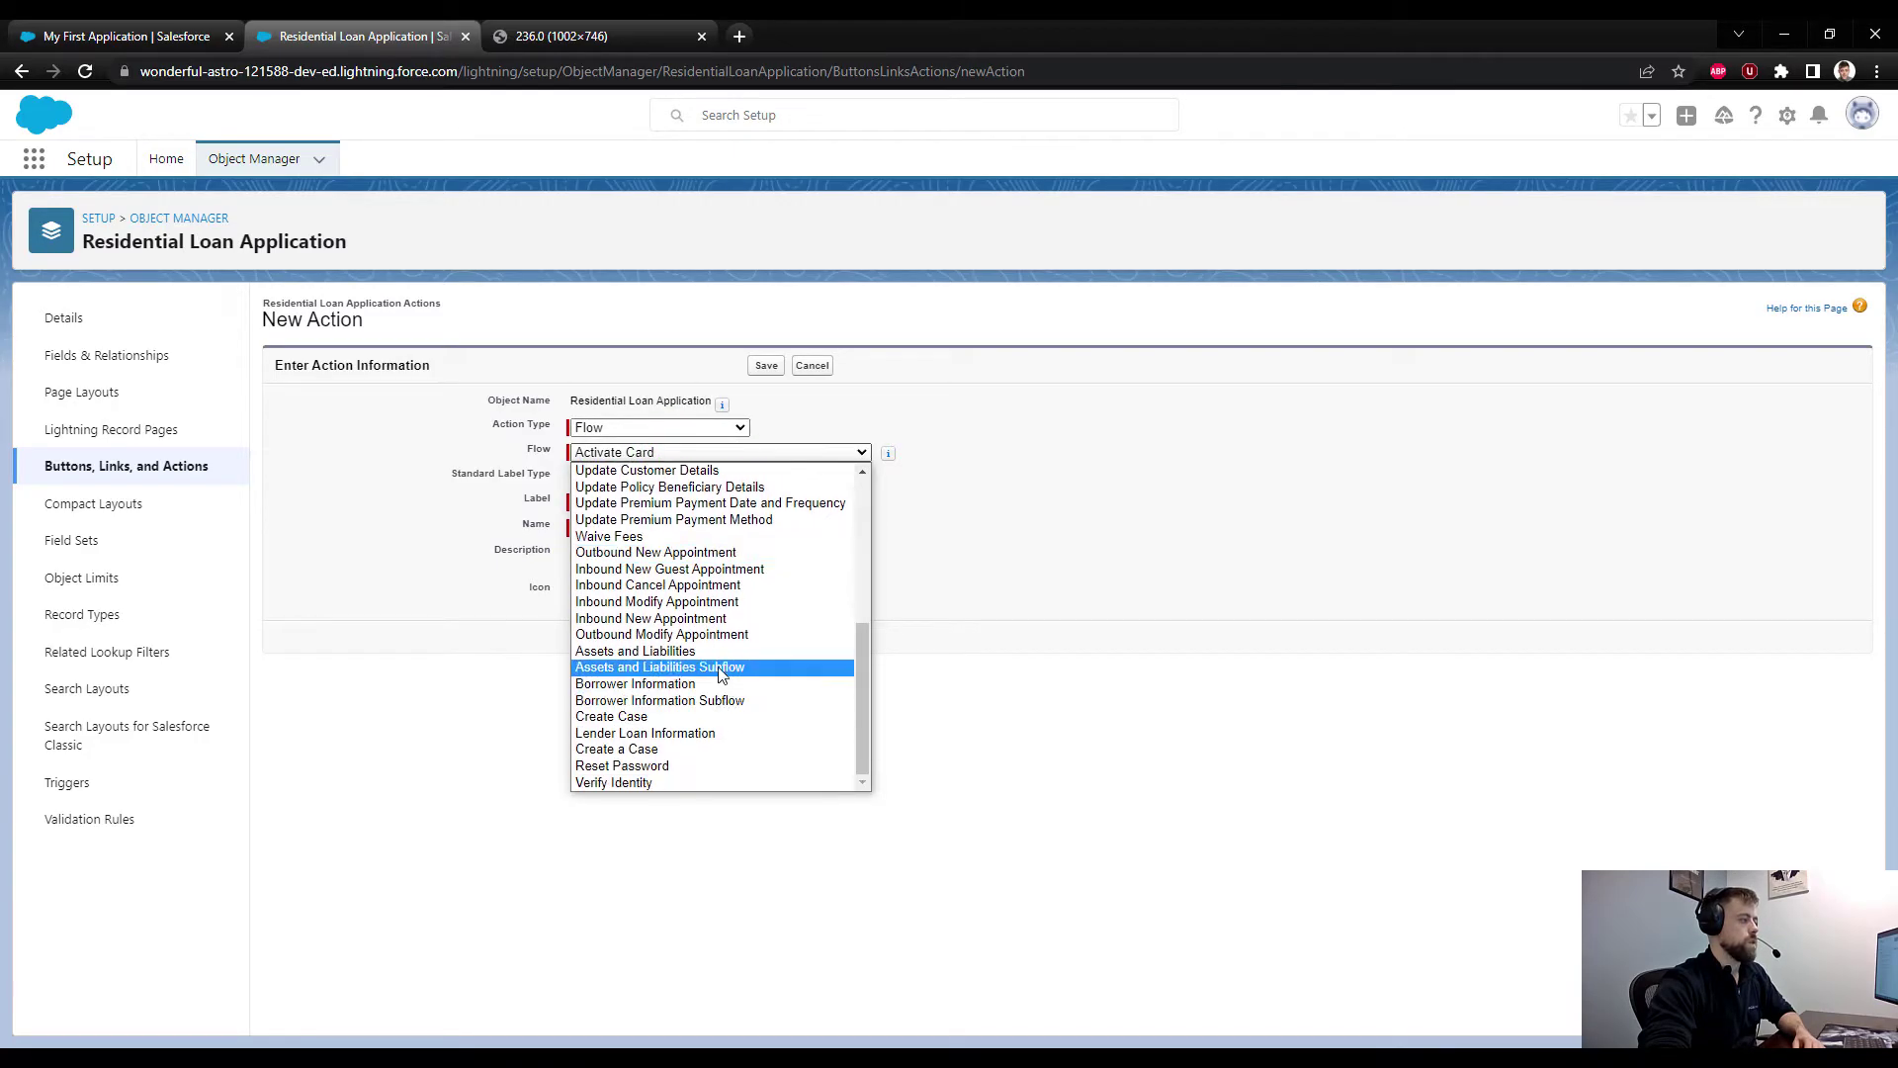
pyautogui.click(704, 643)
# - Label the action '+ Asset & Liabilities' (name Asset_Liabilities) and save it
pyautogui.click(661, 503)
pyautogui.write('+ Asset')
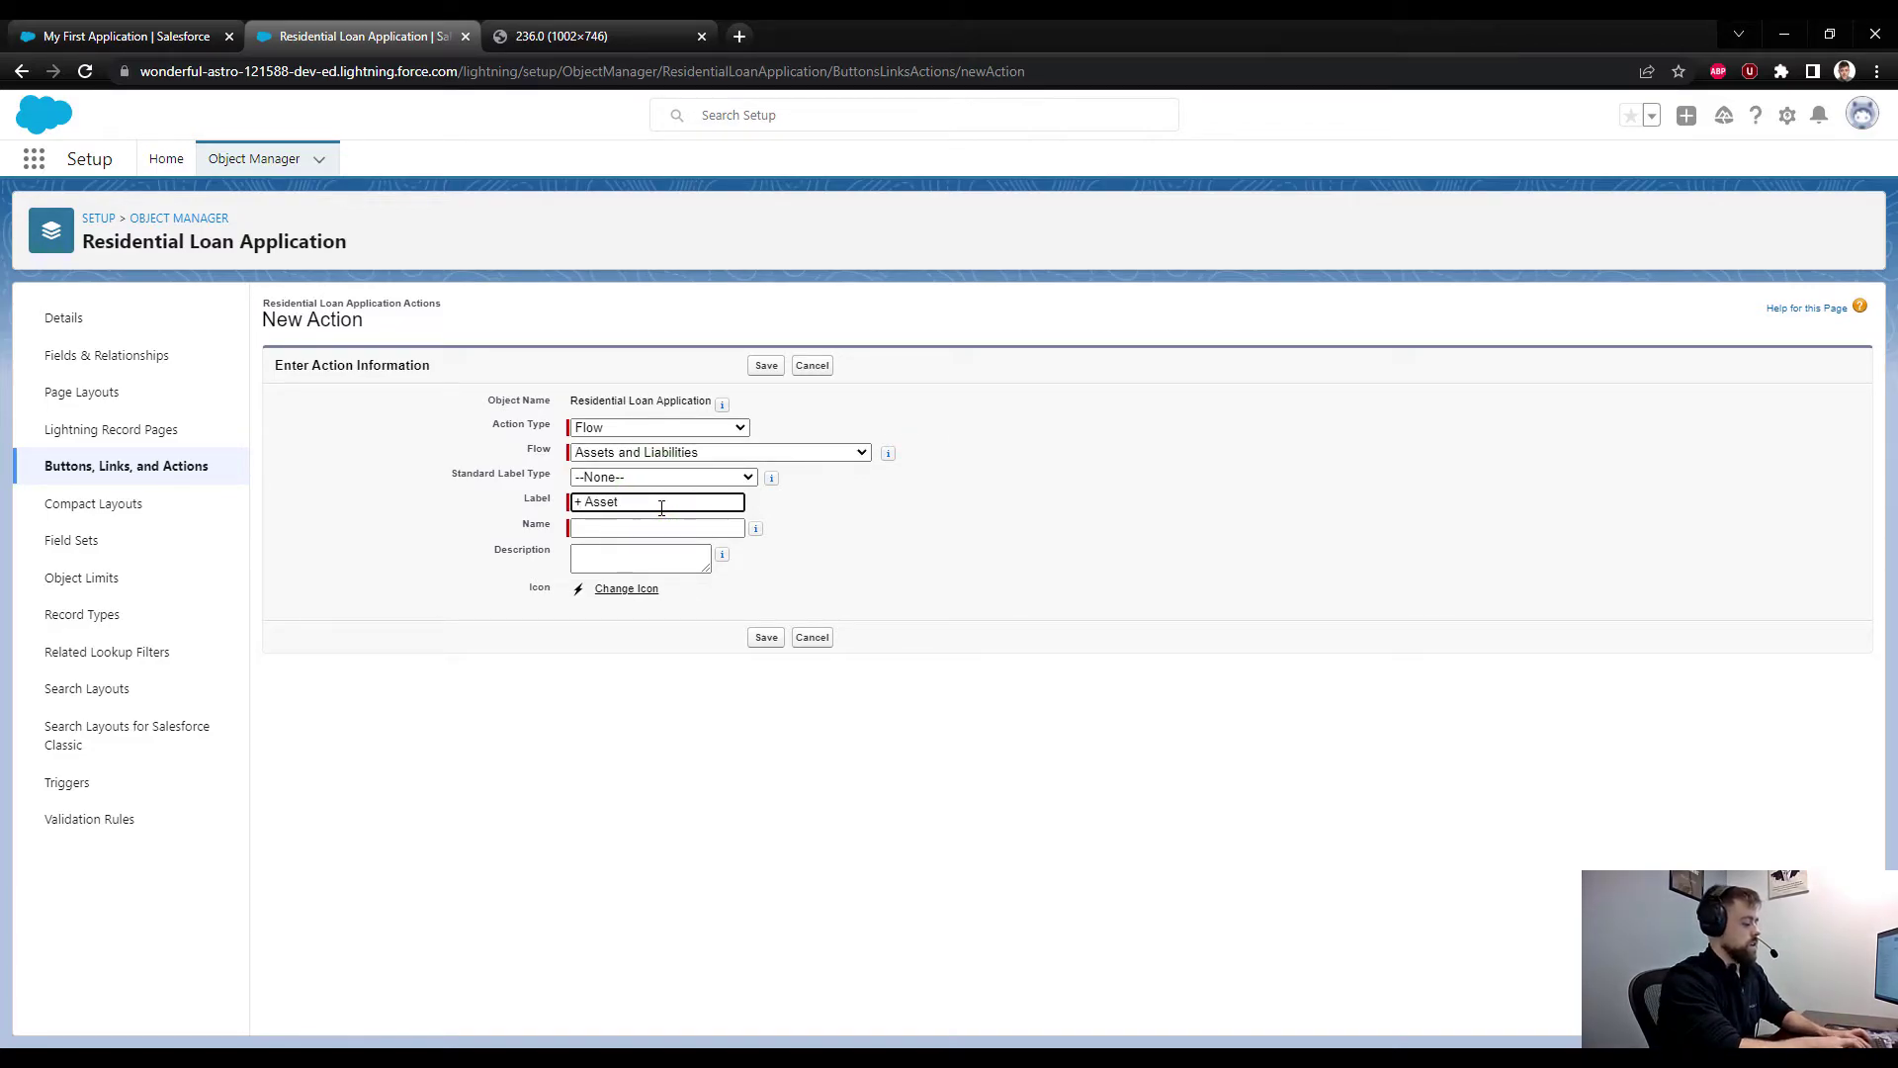
pyautogui.write(' & Liabilities')
pyautogui.press('Tab')
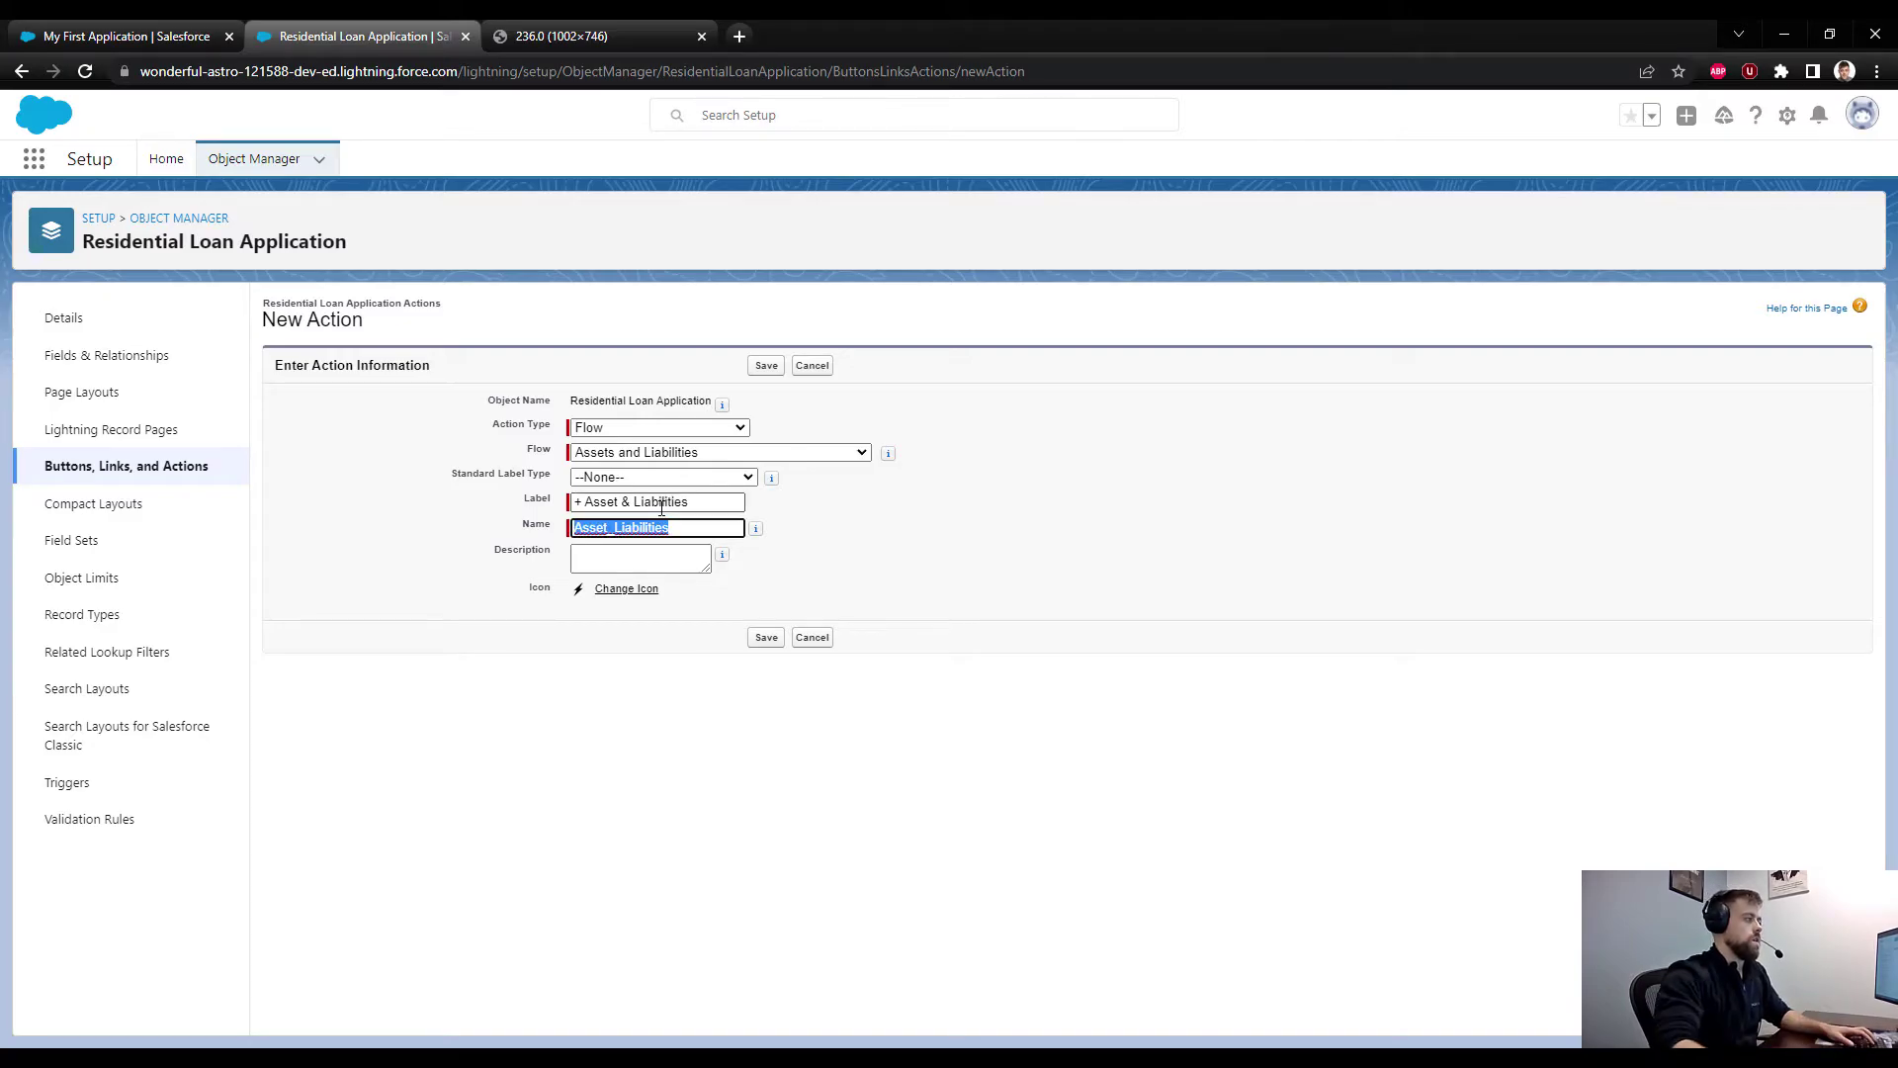
pyautogui.click(763, 365)
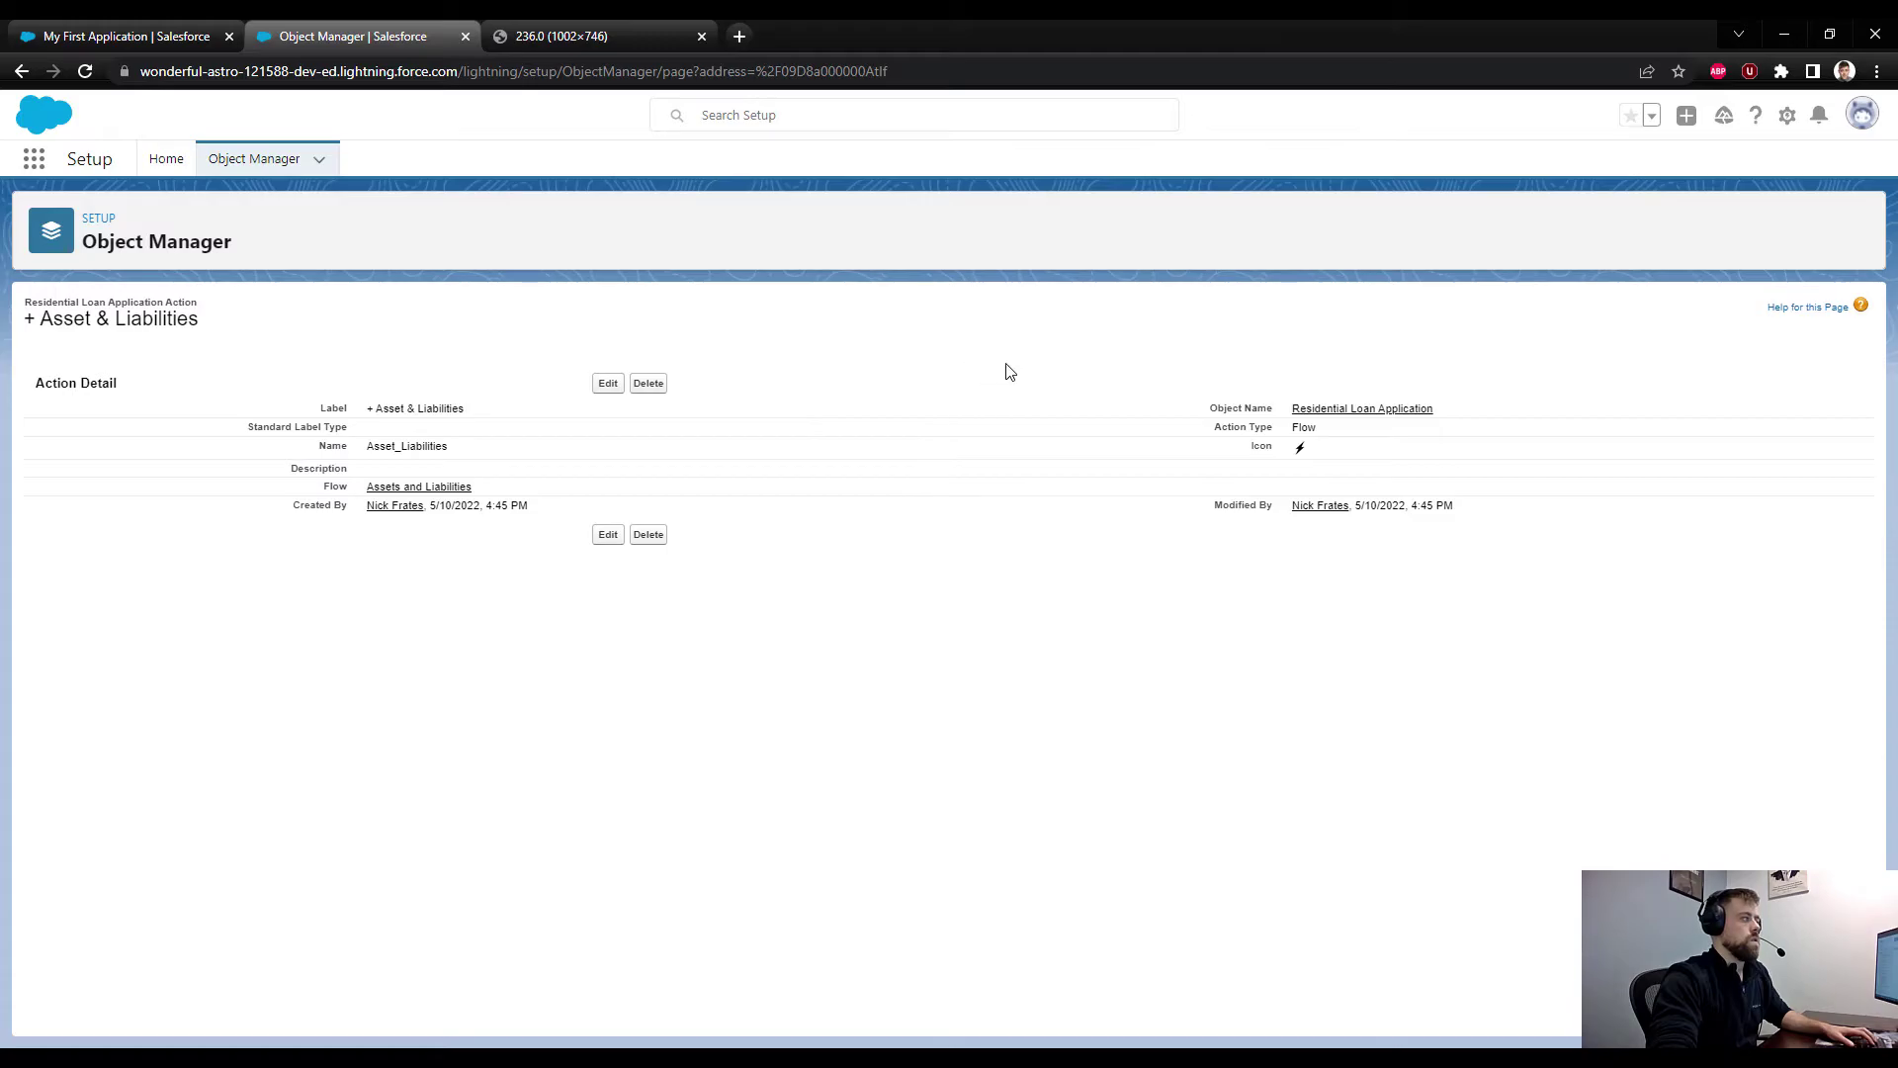
# - Start a new Flow-type action on Residential Loan Application using the Lender Loan Information flow
pyautogui.click(1319, 411)
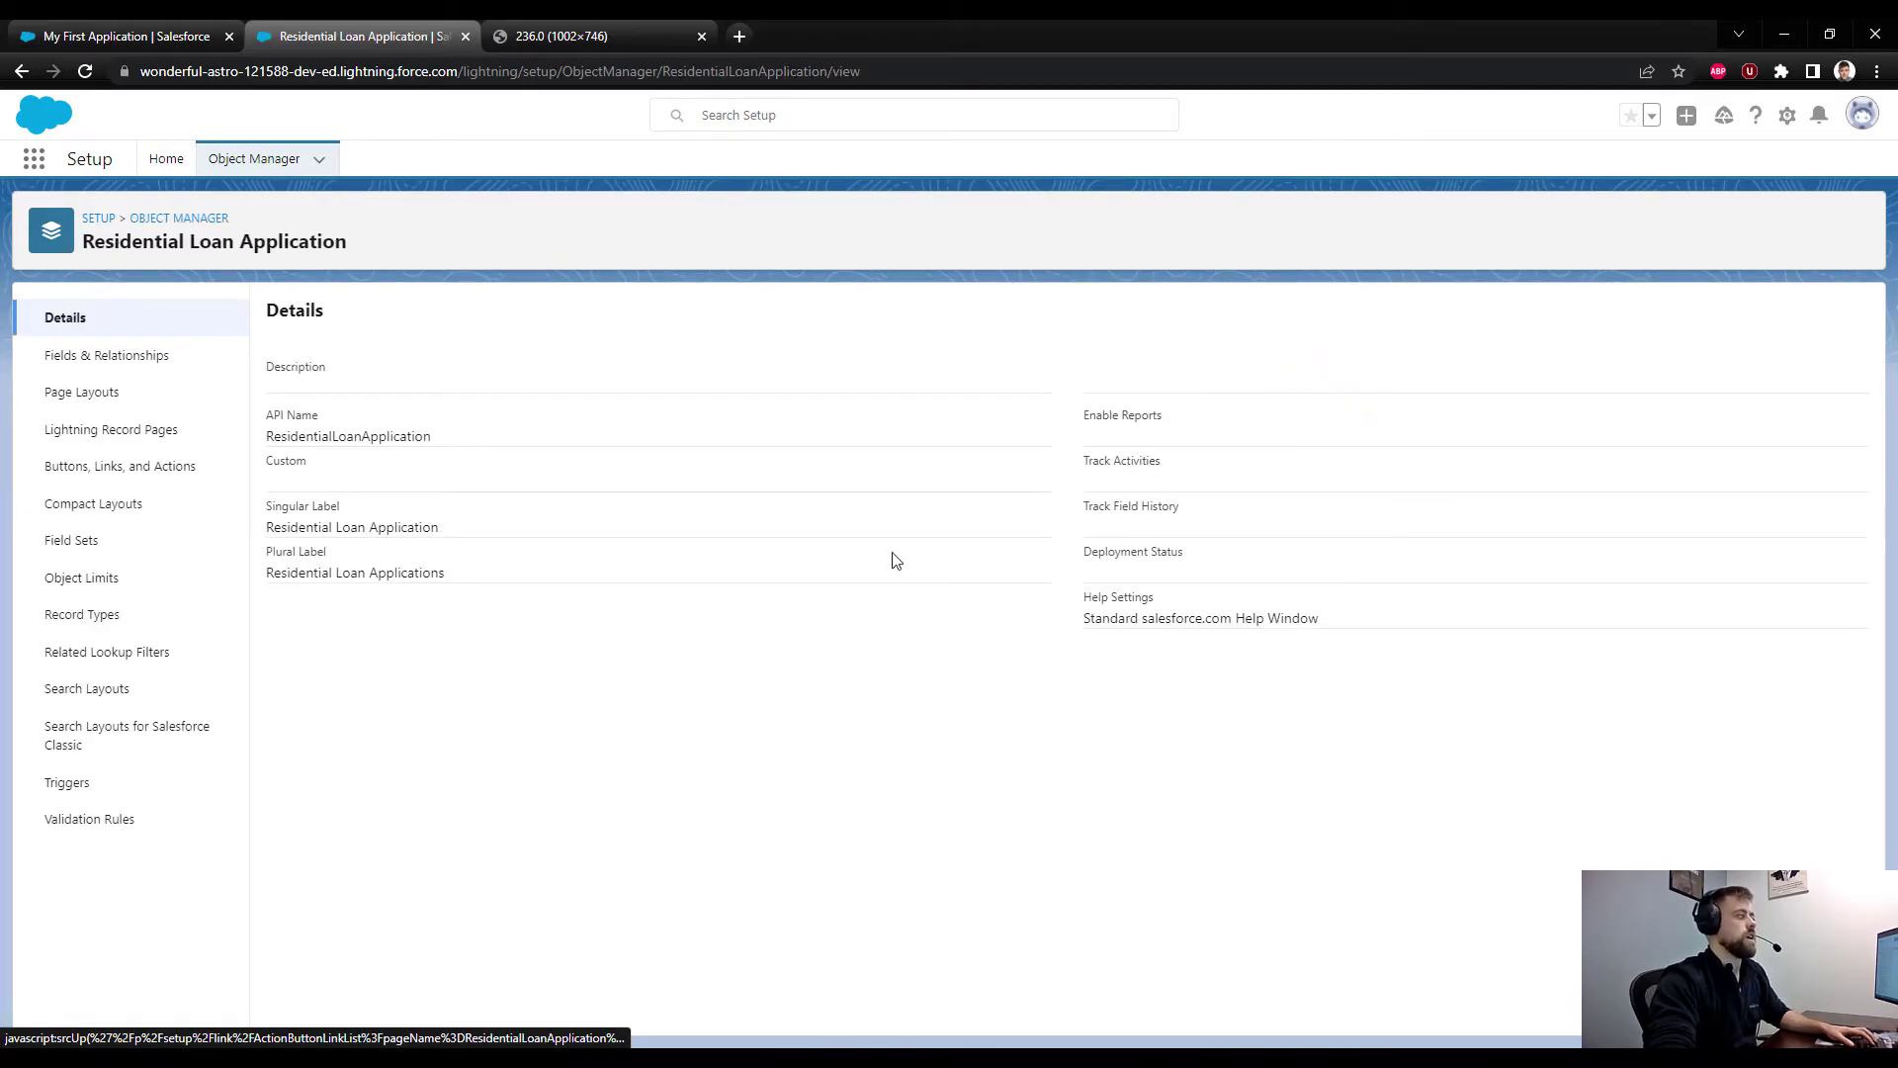
pyautogui.click(223, 482)
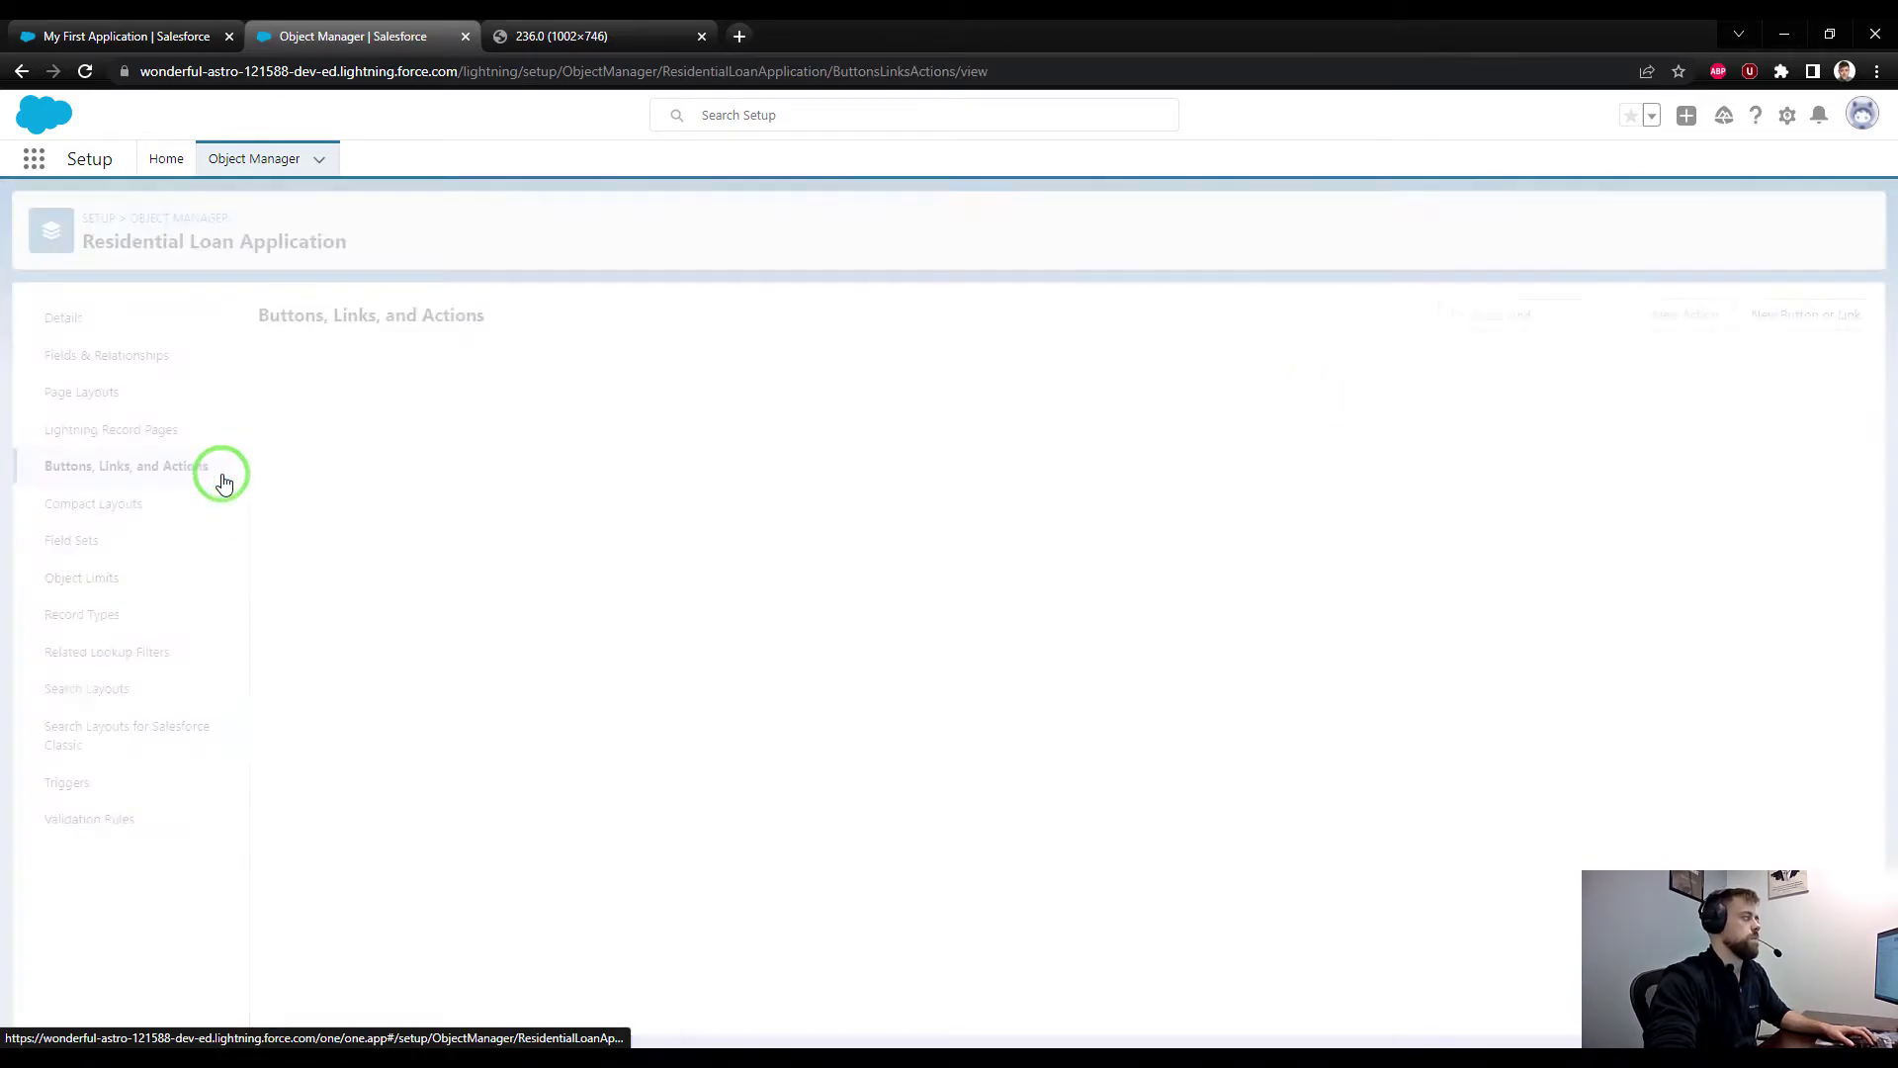
pyautogui.click(1678, 330)
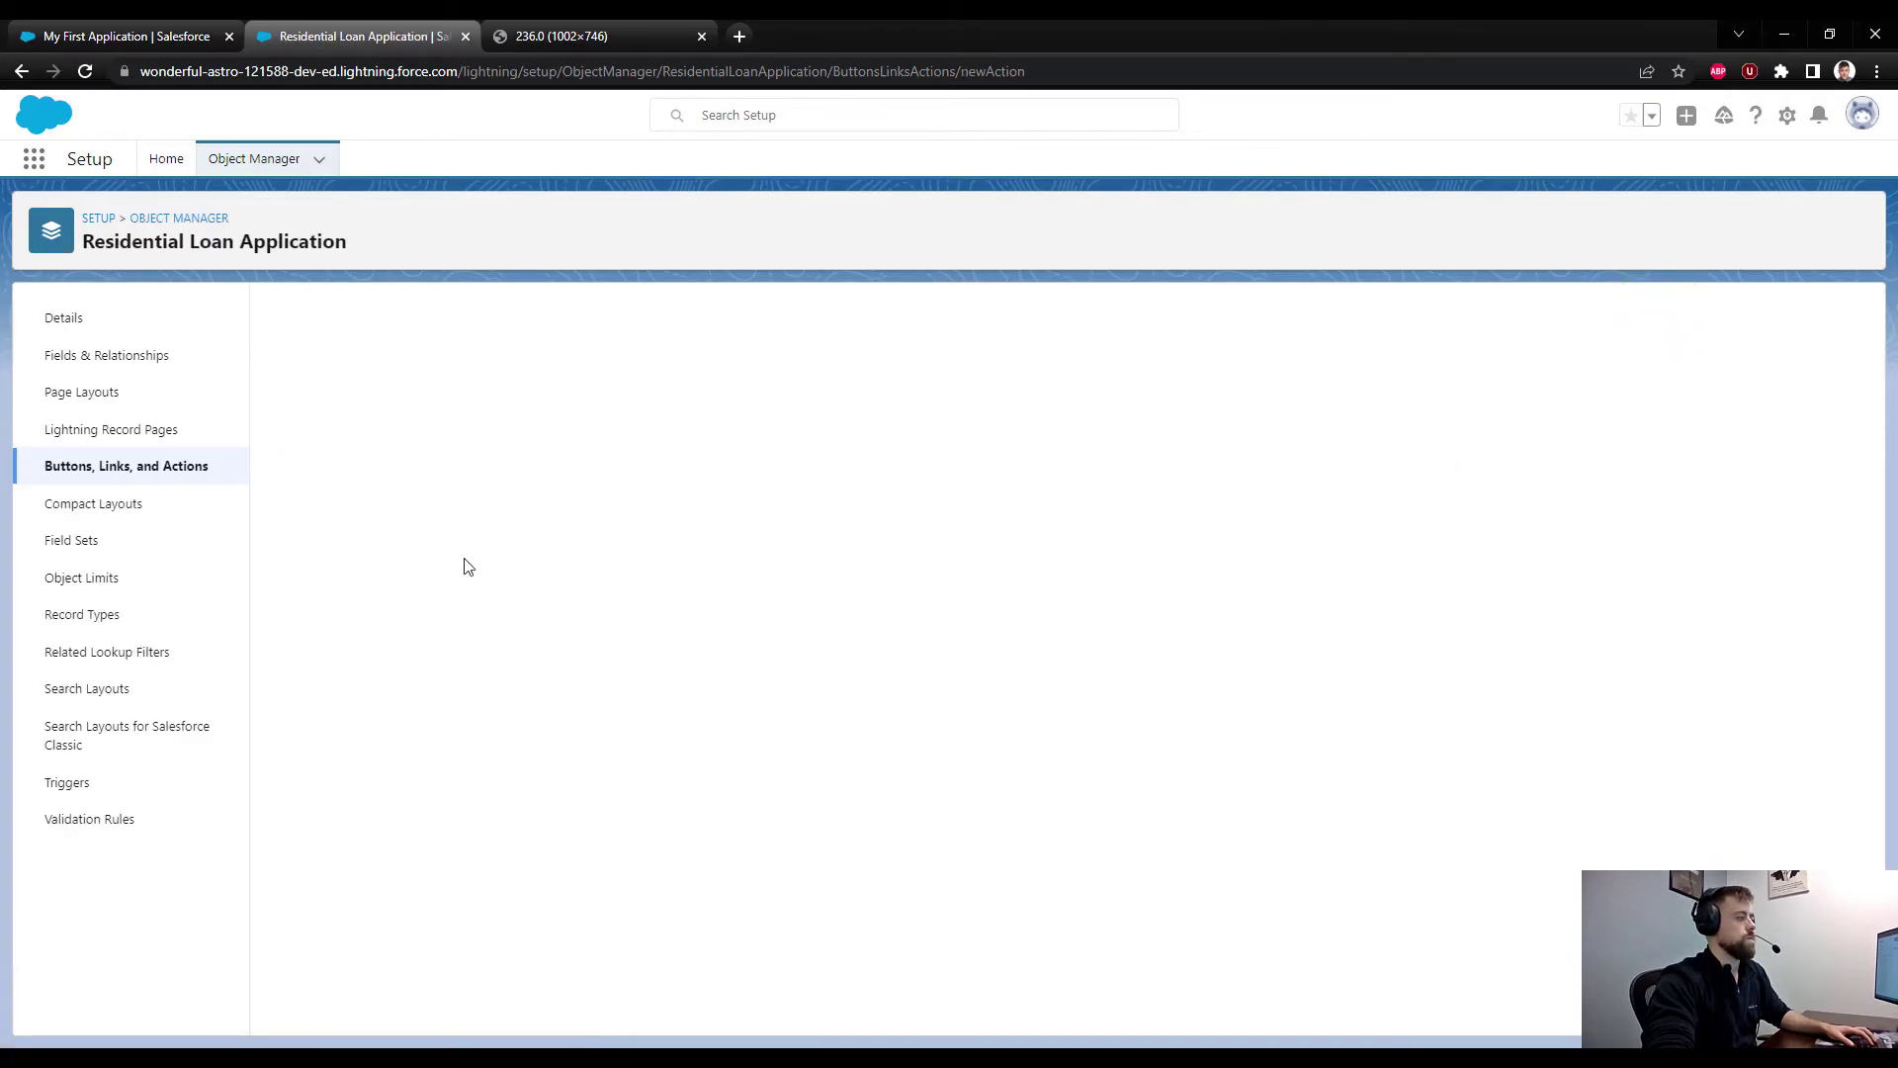
pyautogui.click(608, 427)
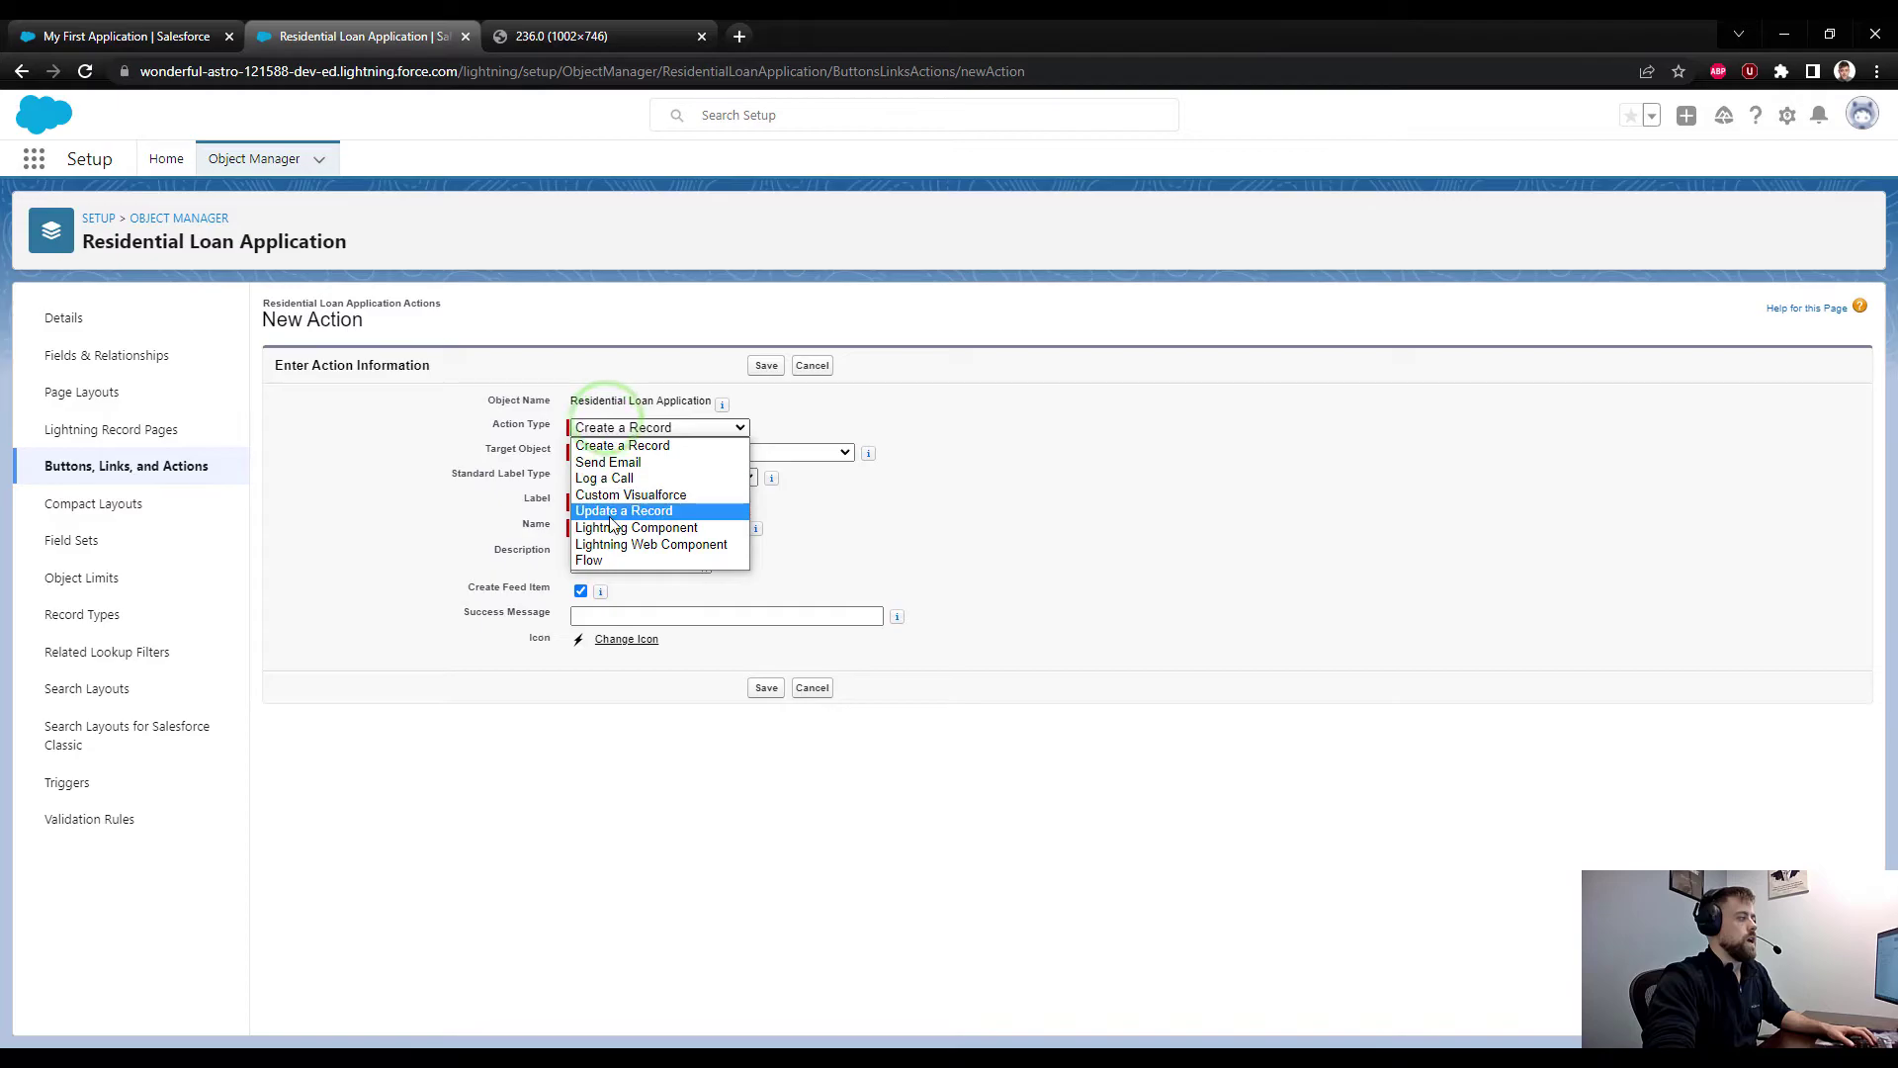
pyautogui.click(607, 562)
pyautogui.click(666, 452)
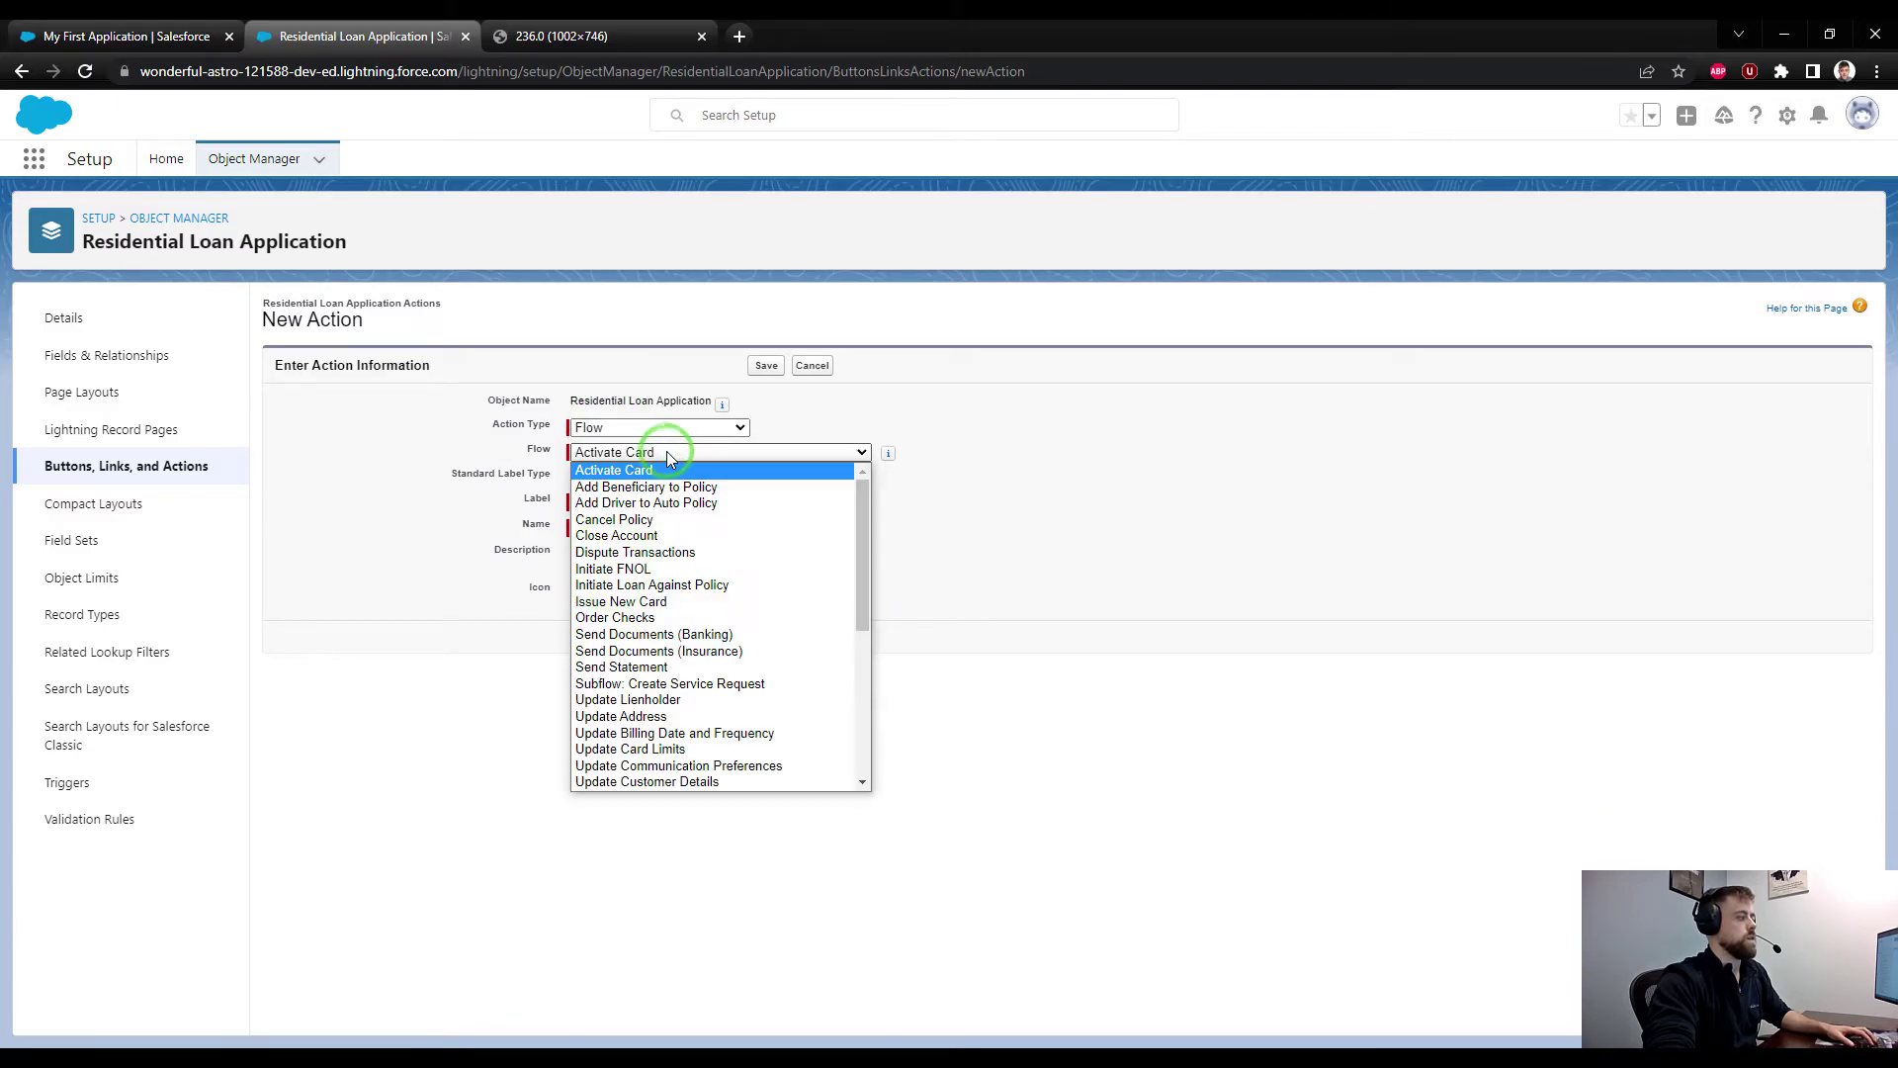
pyautogui.scroll(-5, 711, 543)
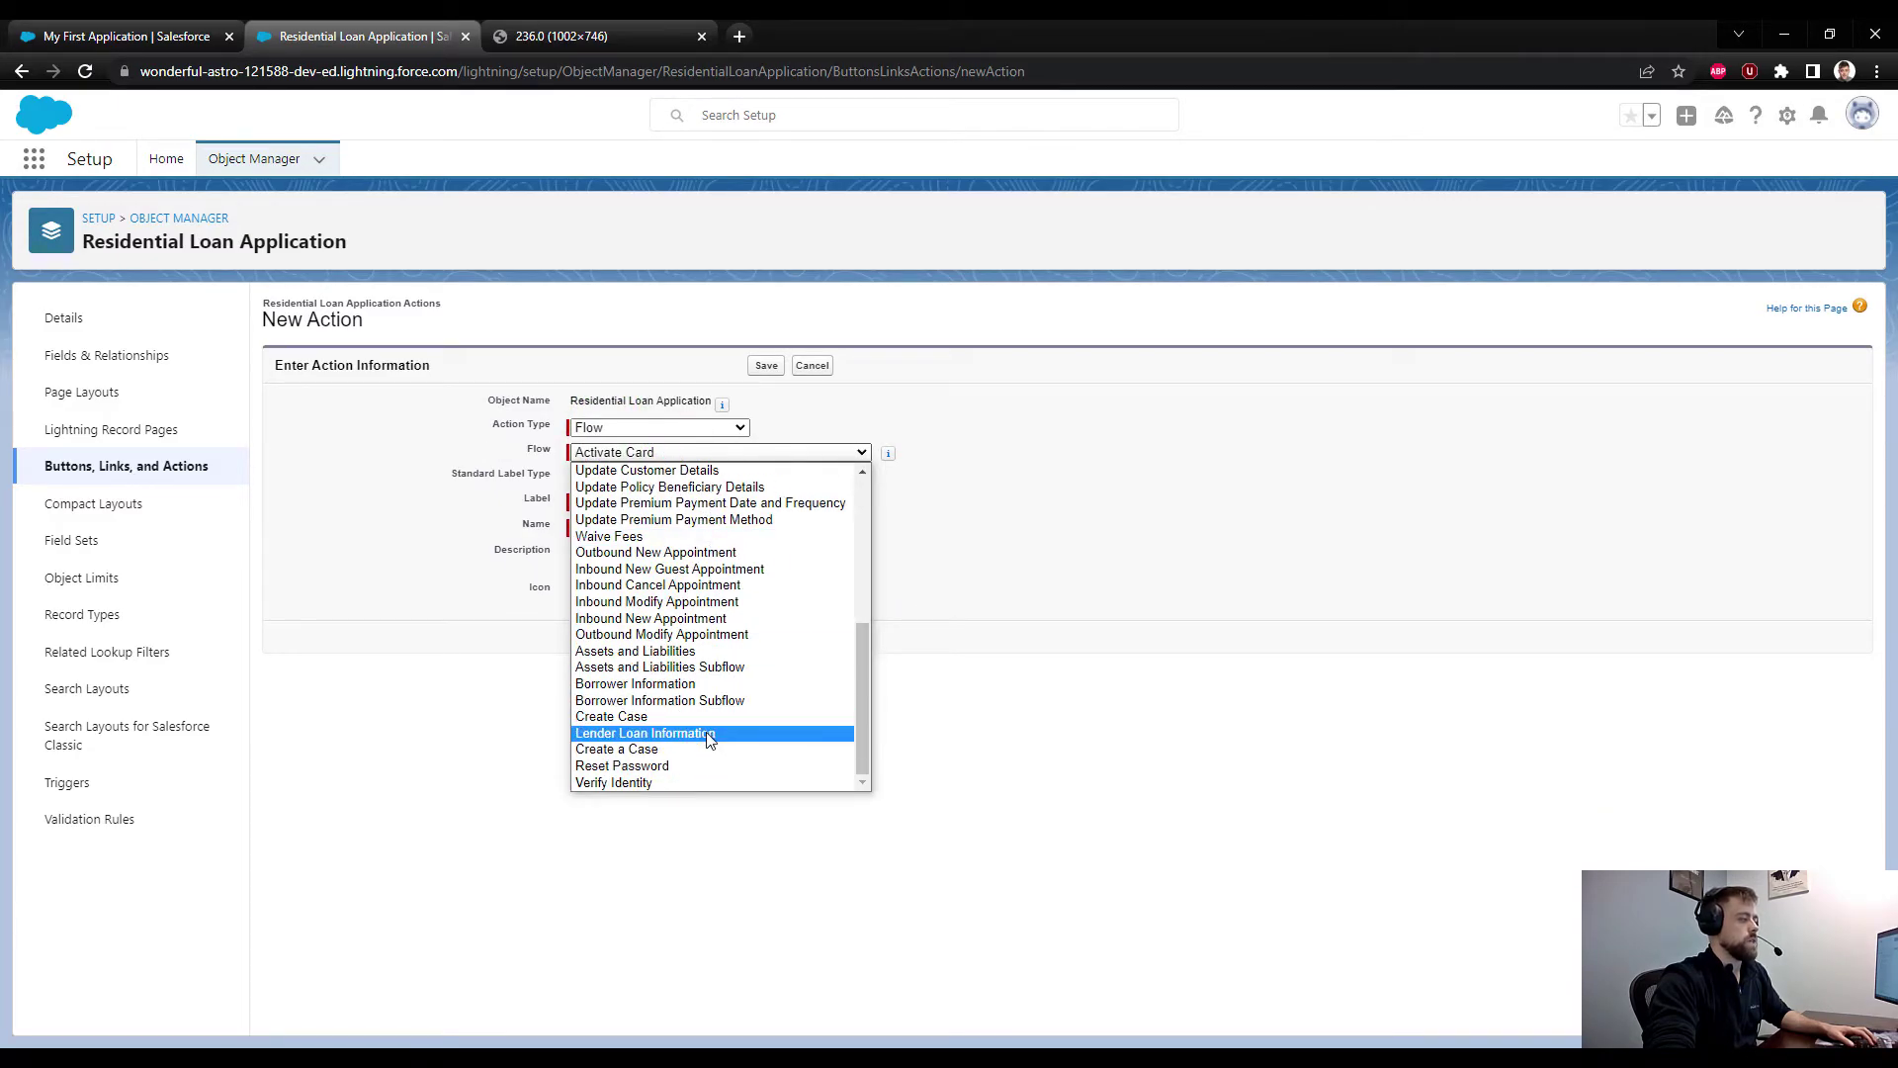
pyautogui.click(707, 733)
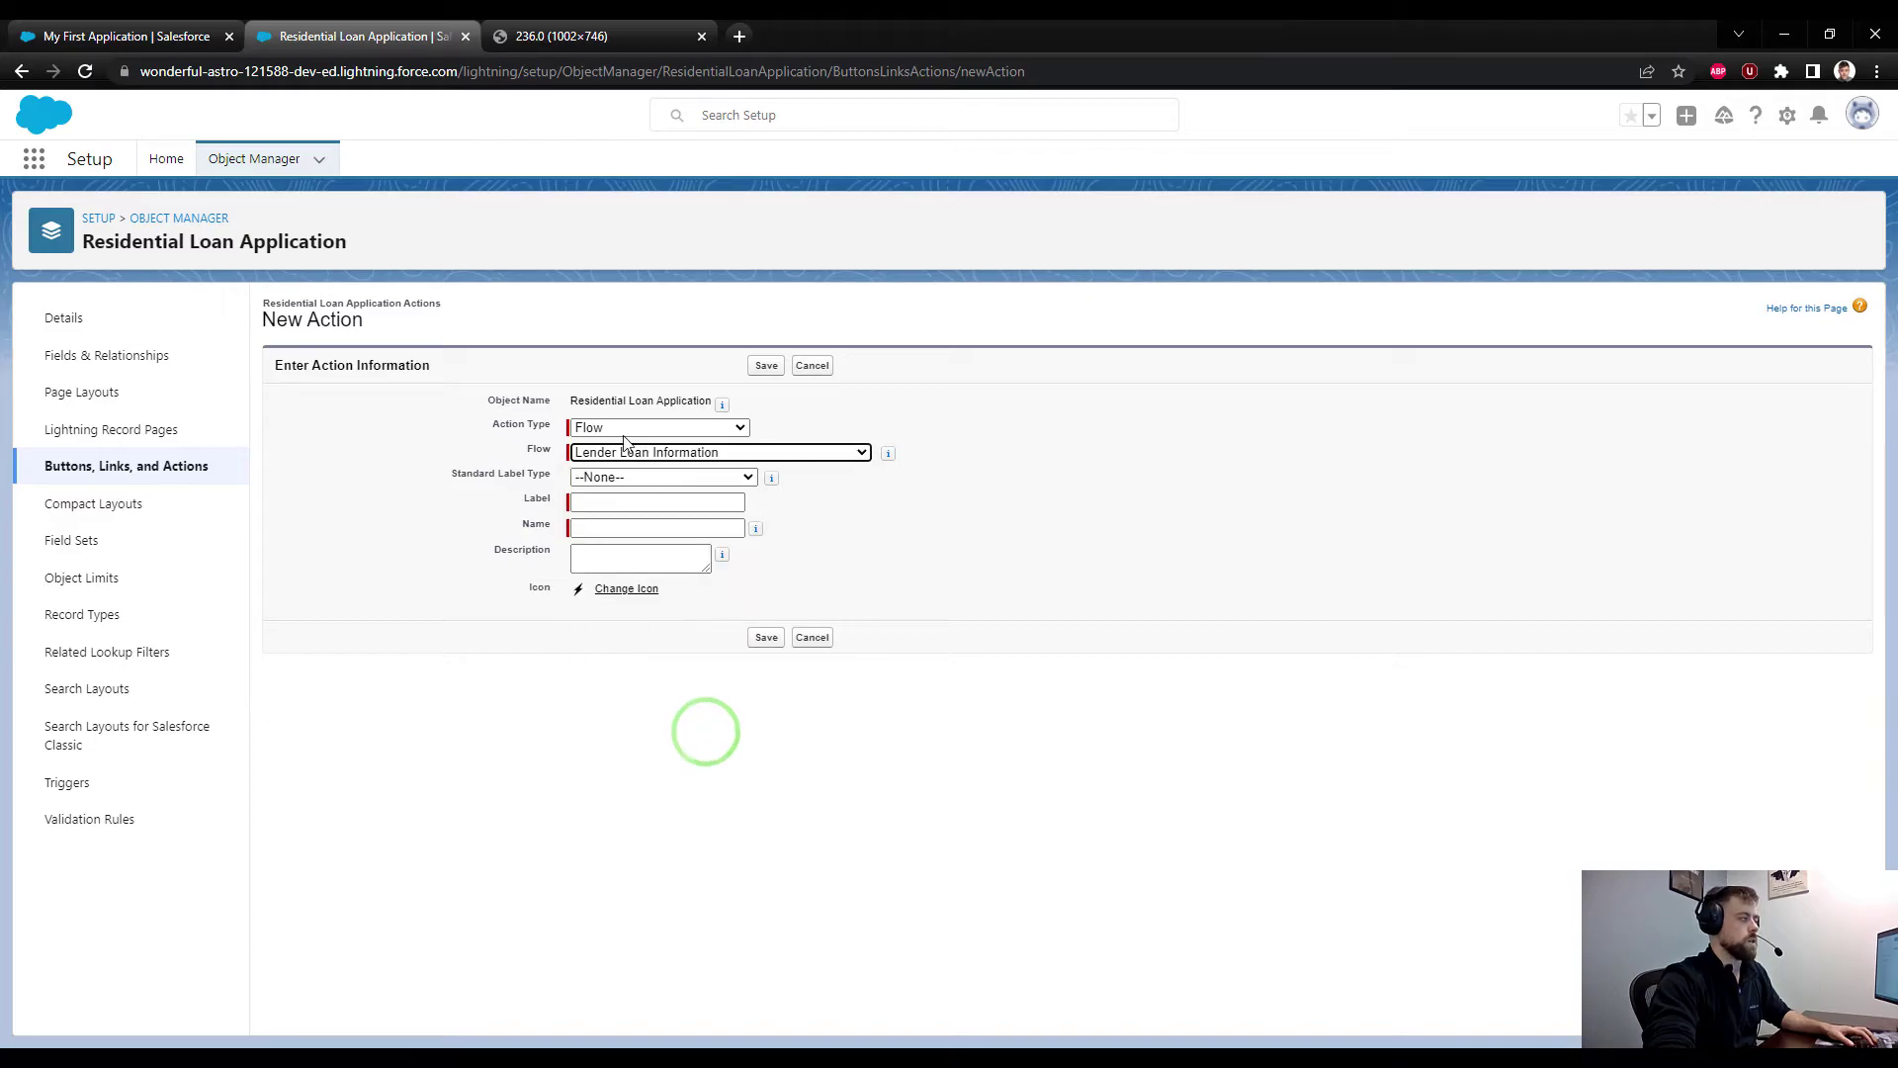
# - Label it '+ Lender Info' (name Lender_Info), save, and return to the object details
pyautogui.click(583, 501)
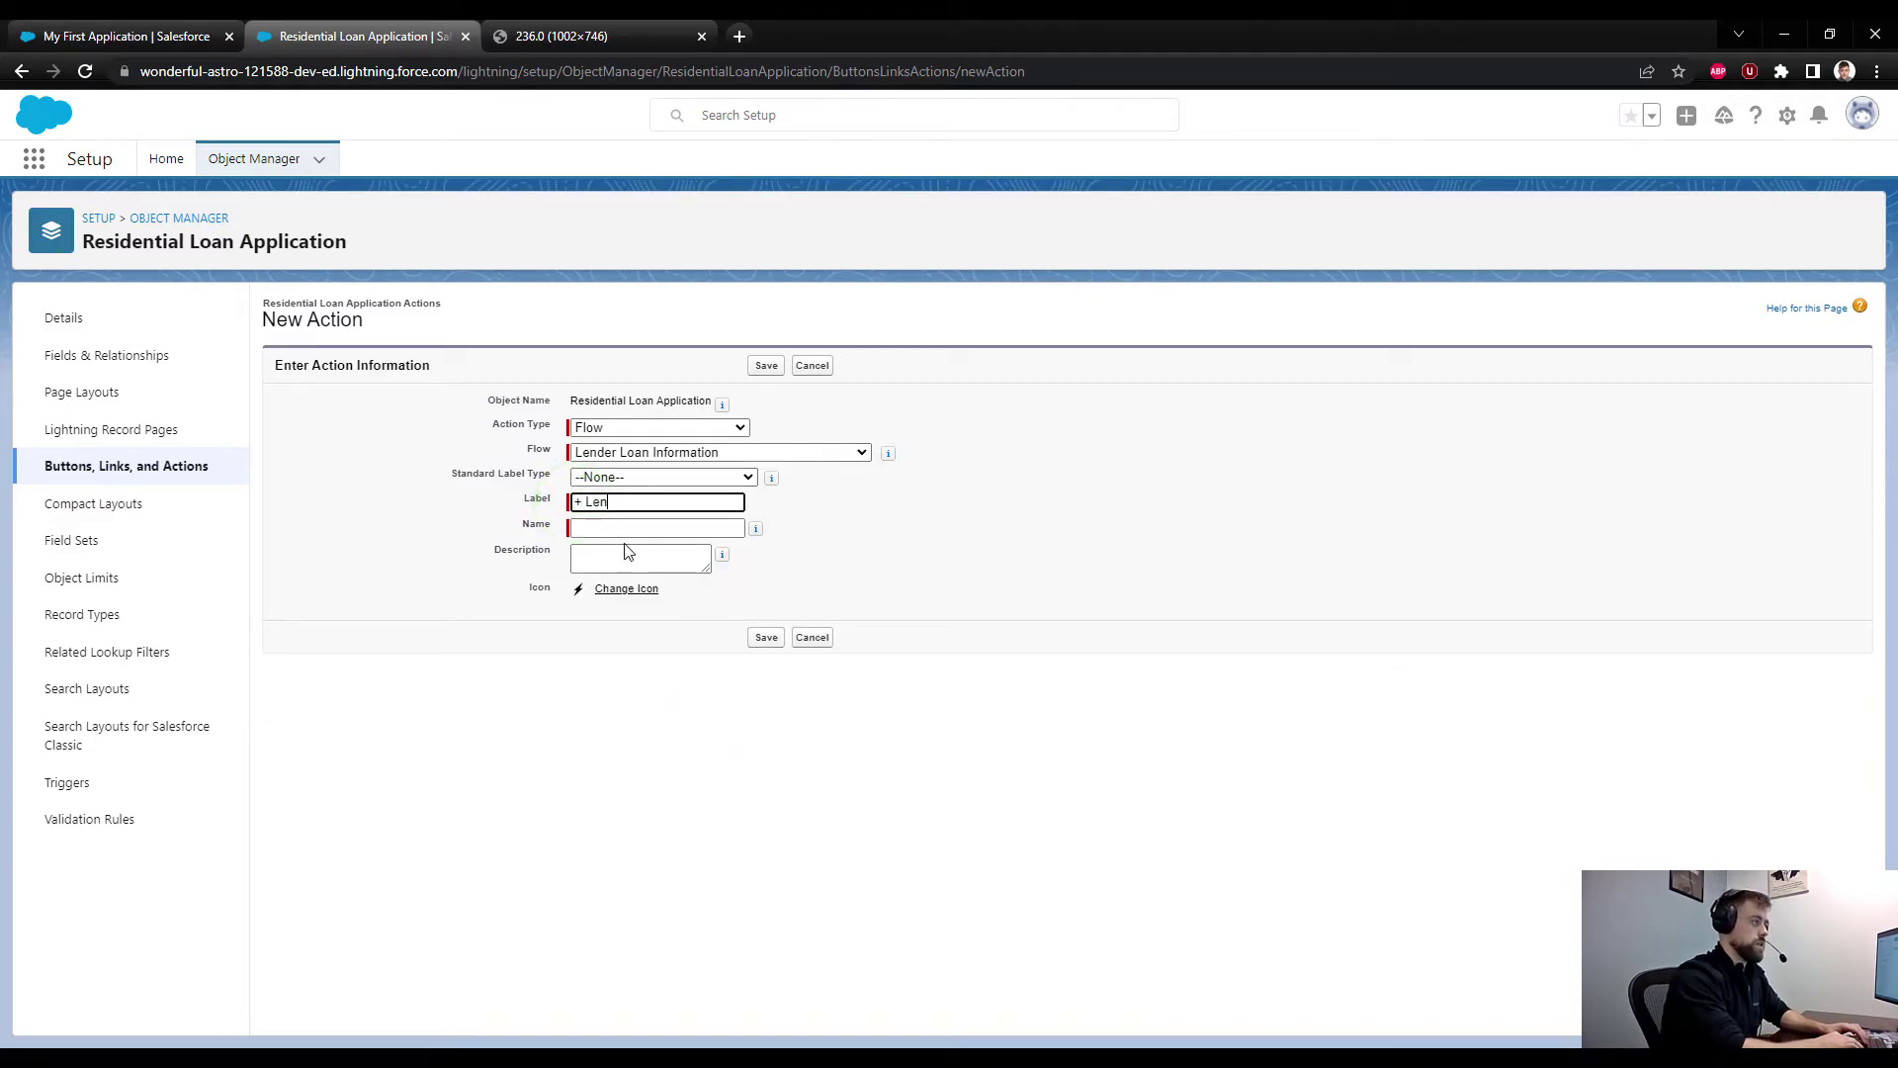
pyautogui.write('+ Lender Info')
pyautogui.press('Tab')
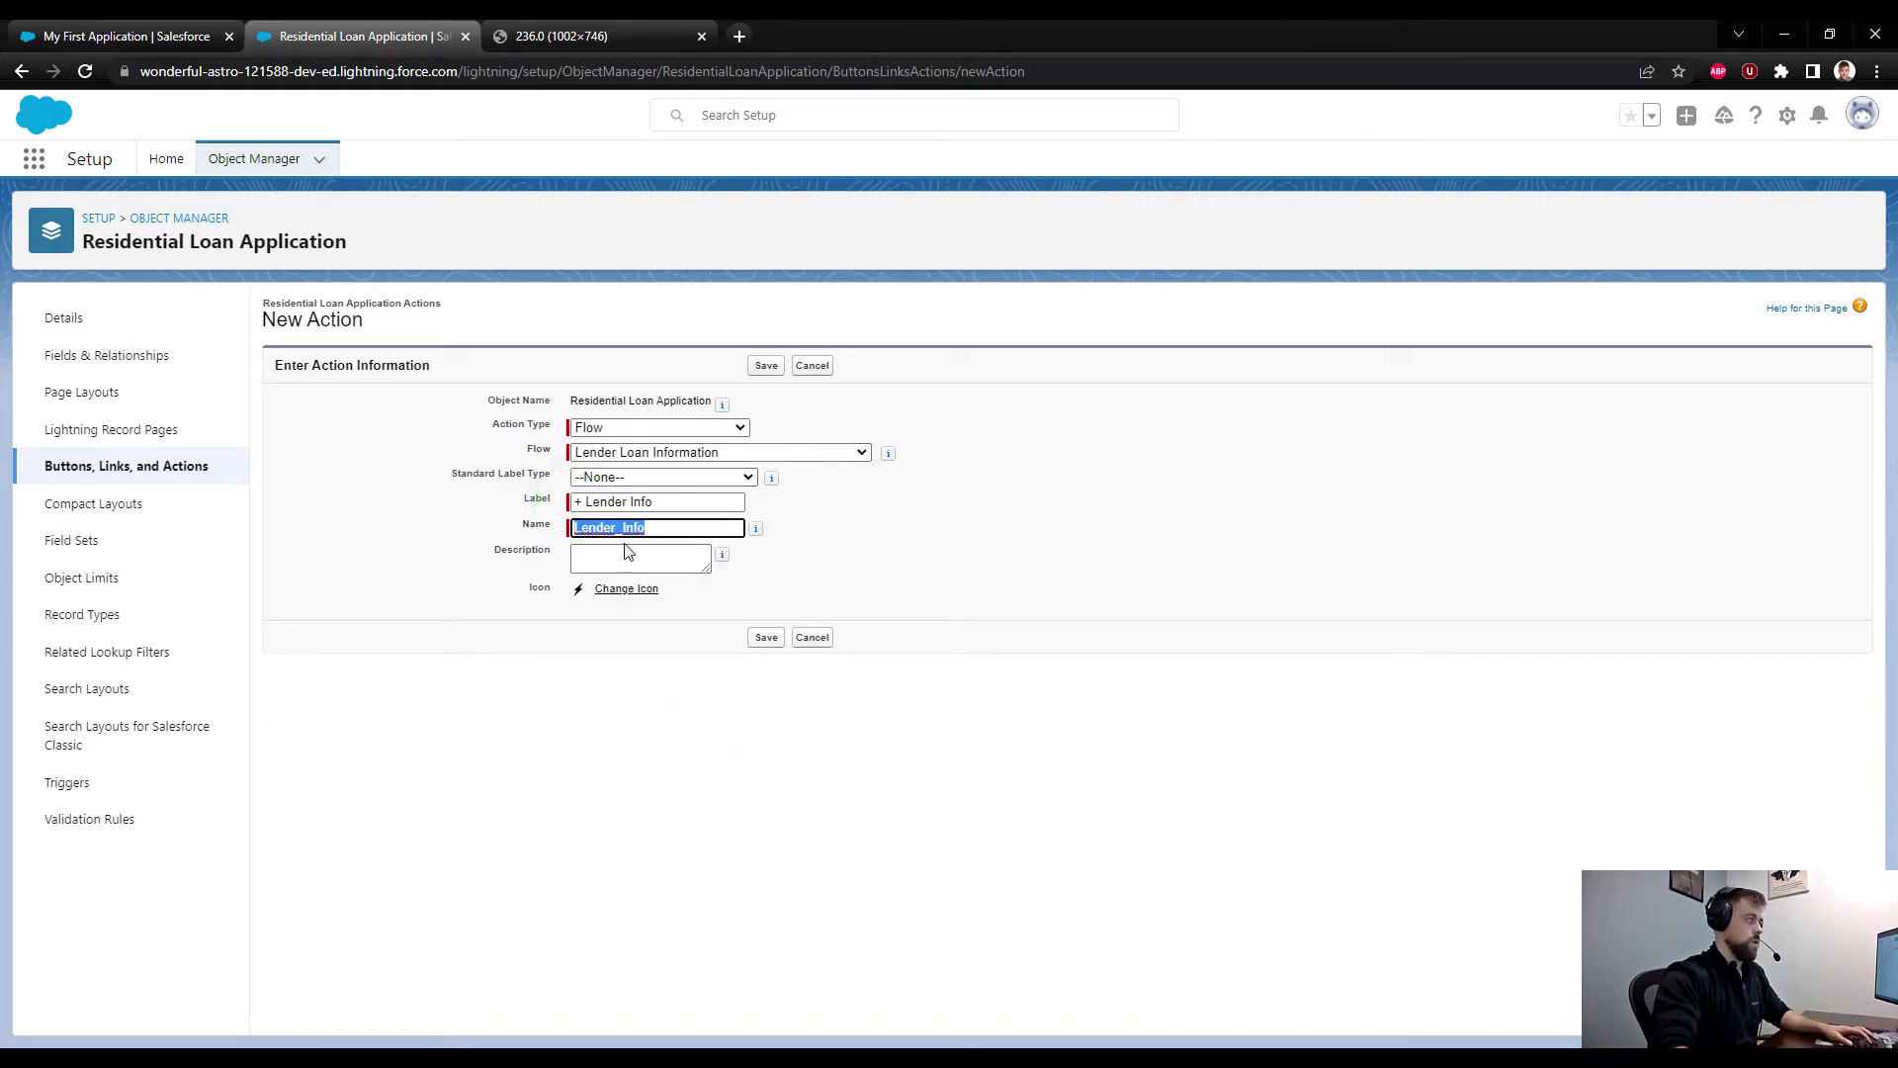
pyautogui.click(882, 490)
pyautogui.click(766, 364)
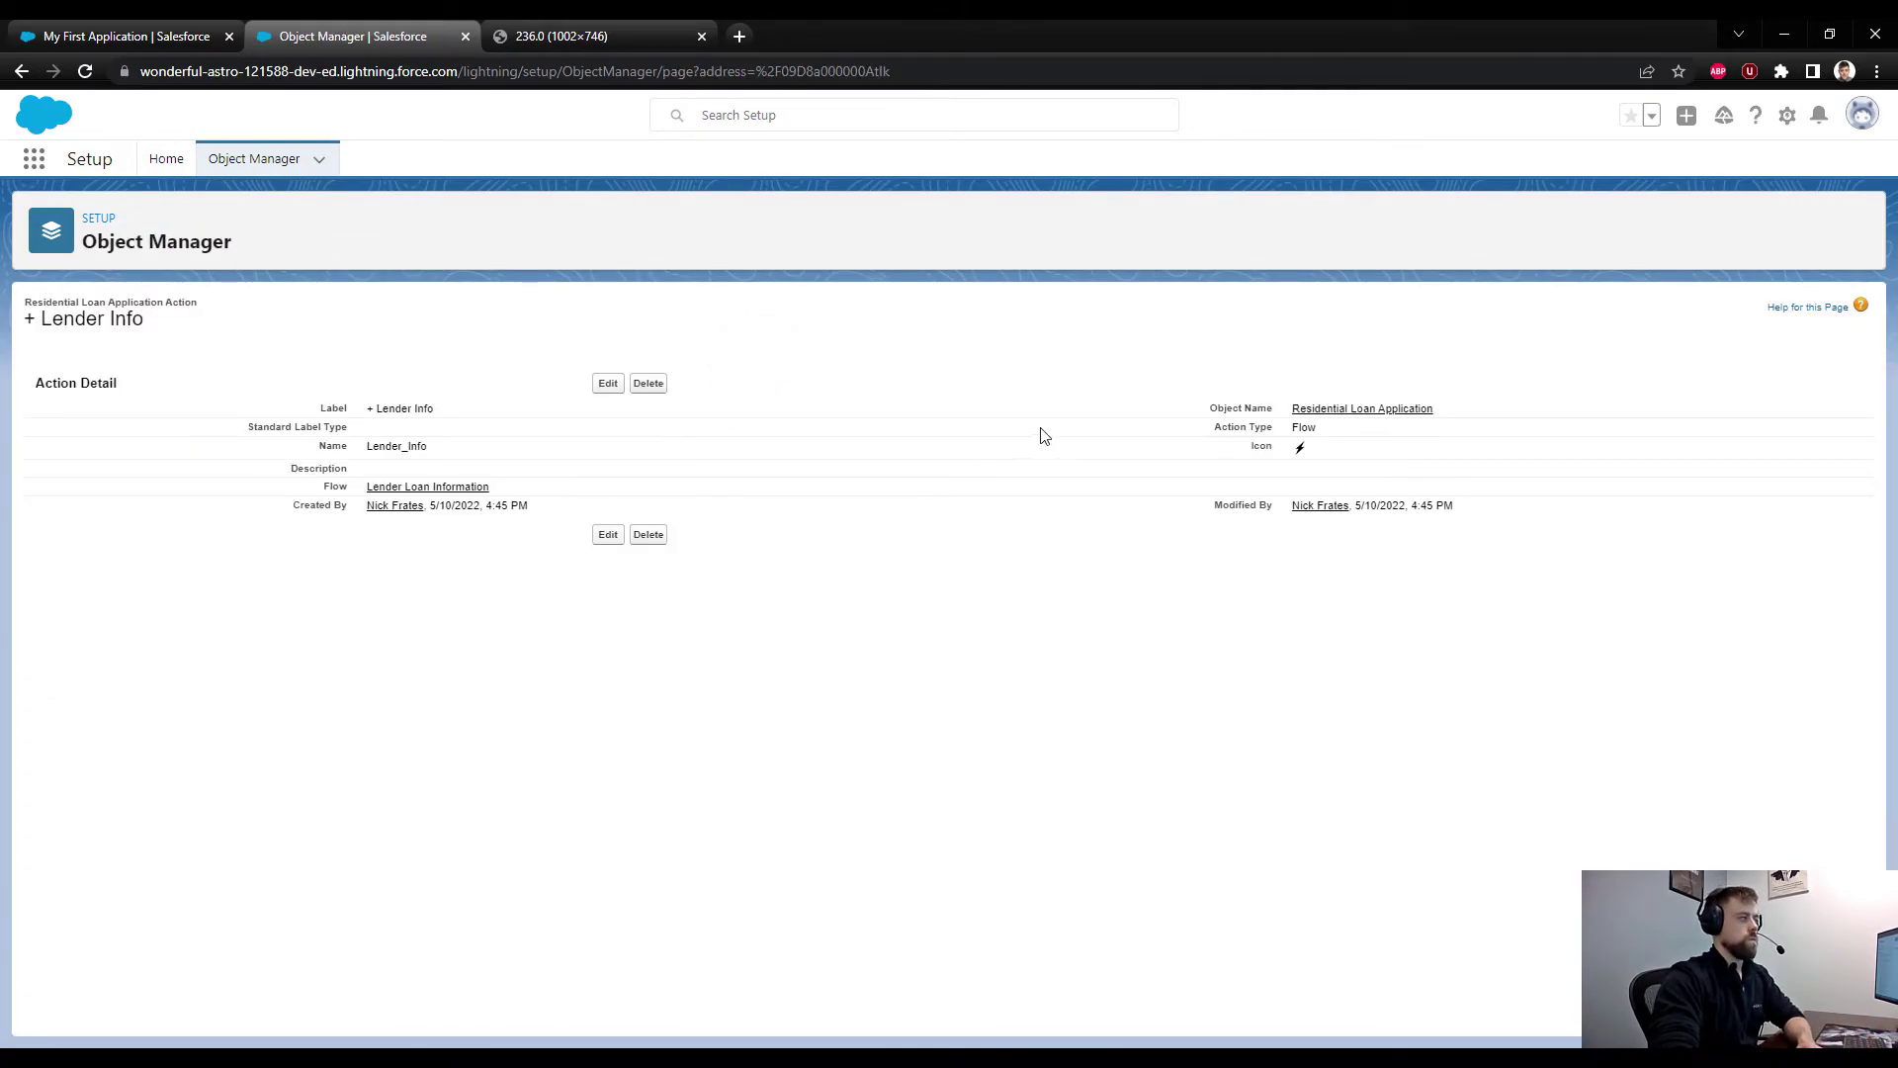
pyautogui.click(1384, 410)
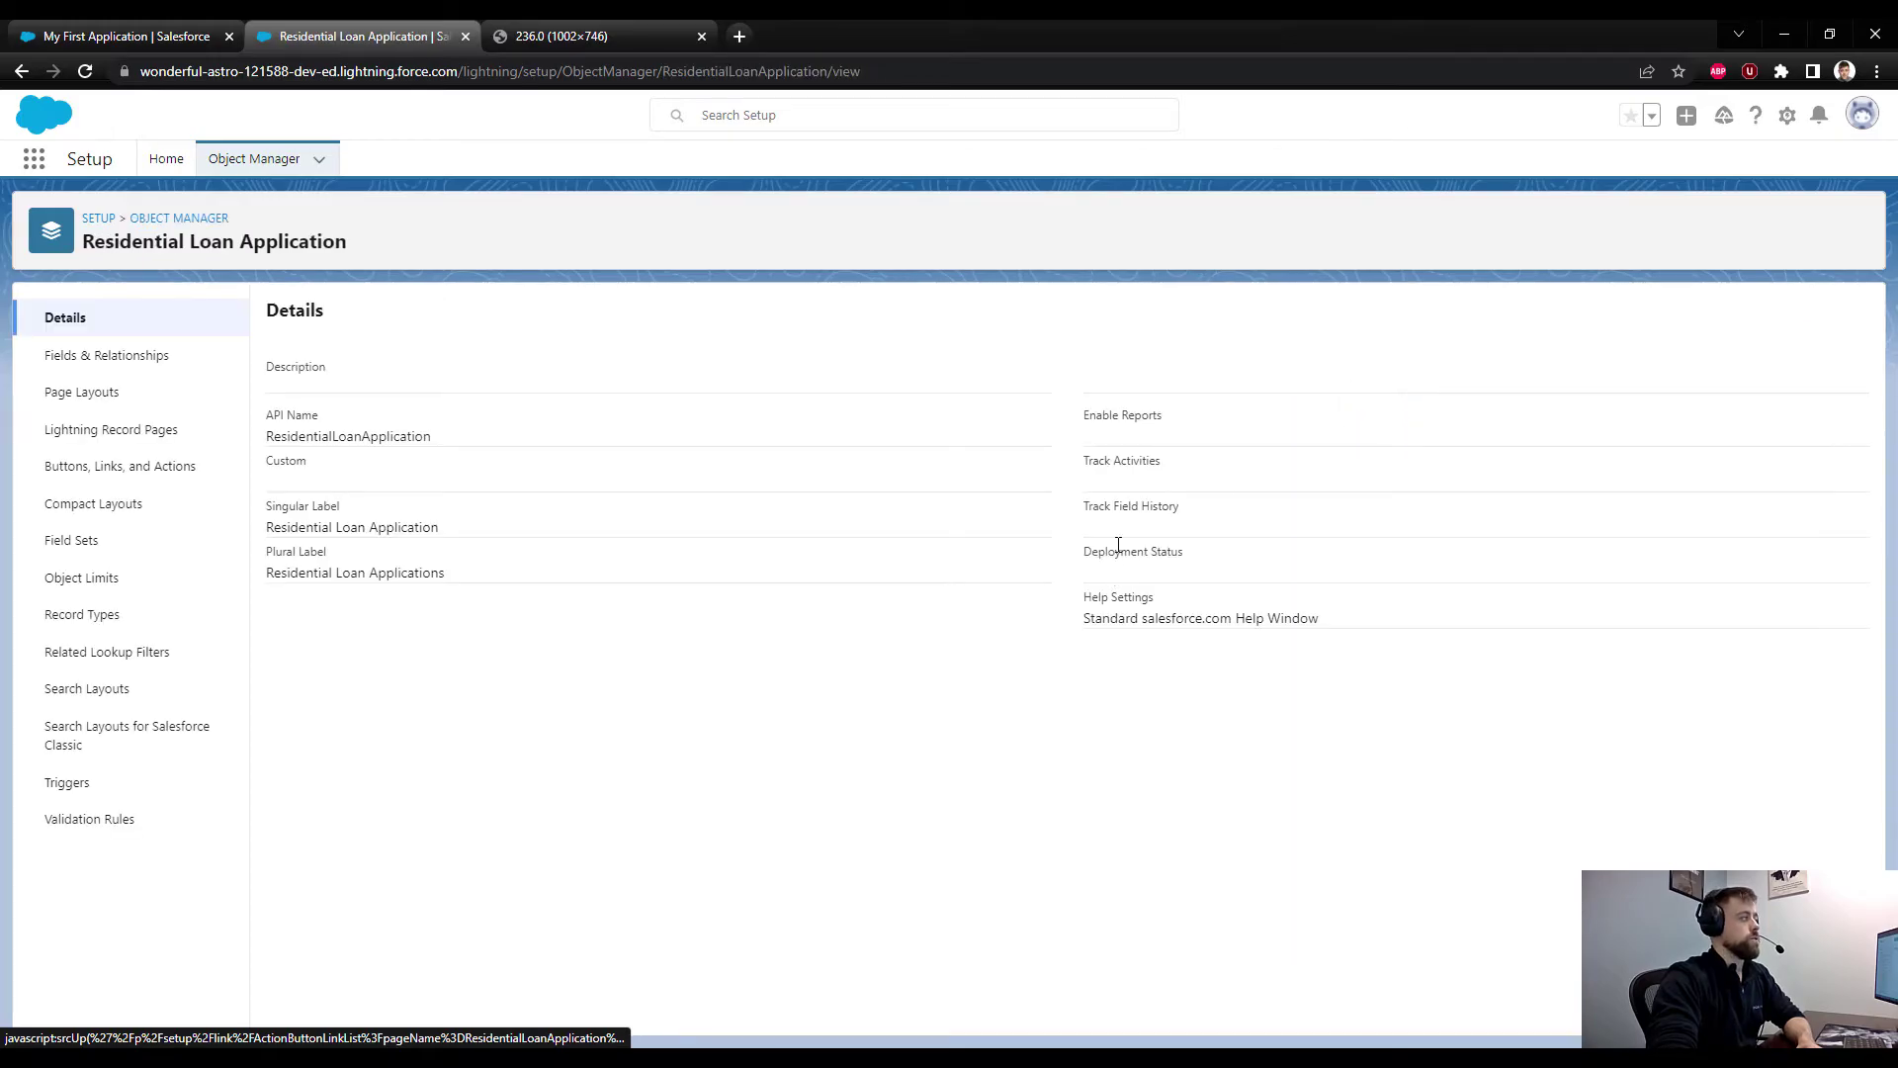
# - Place + Asset & Liabilities first and + Lender Info after + Borrower Info in the layout, save, reload the record
pyautogui.click(146, 398)
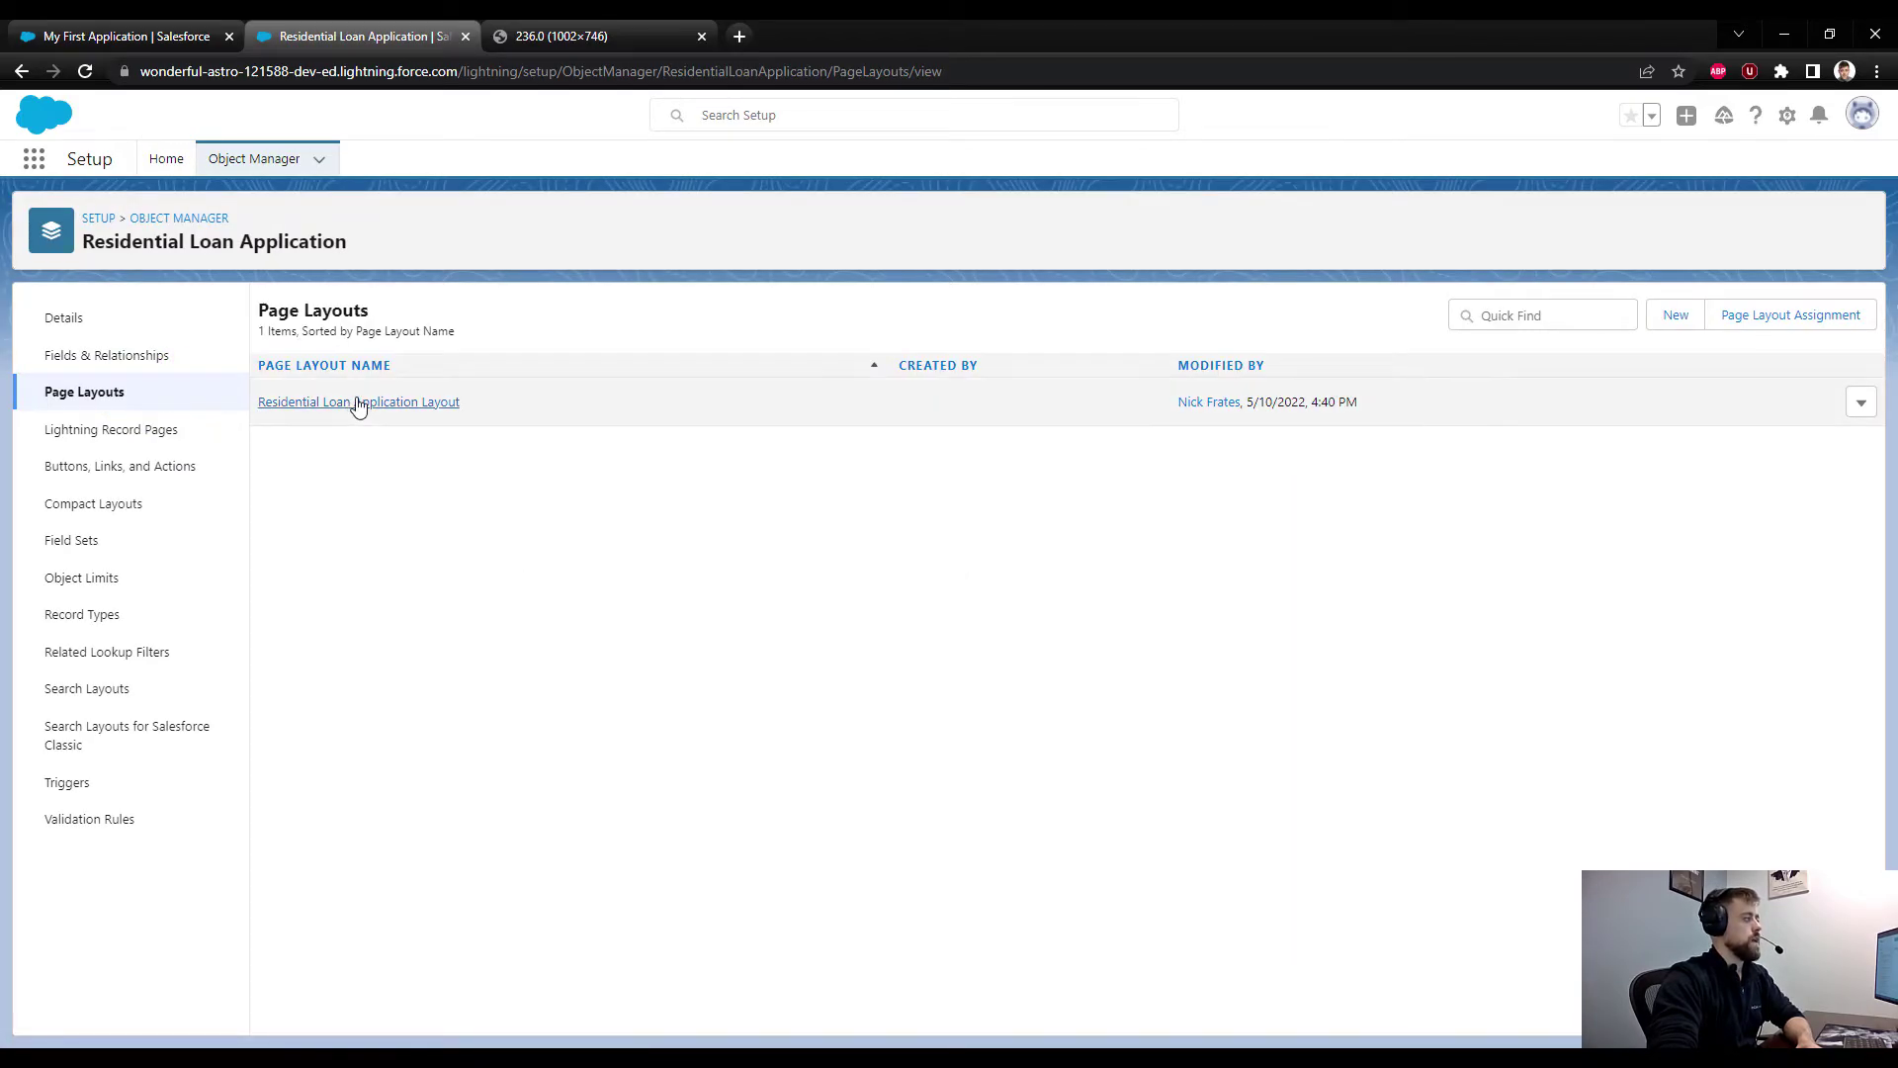
pyautogui.click(358, 403)
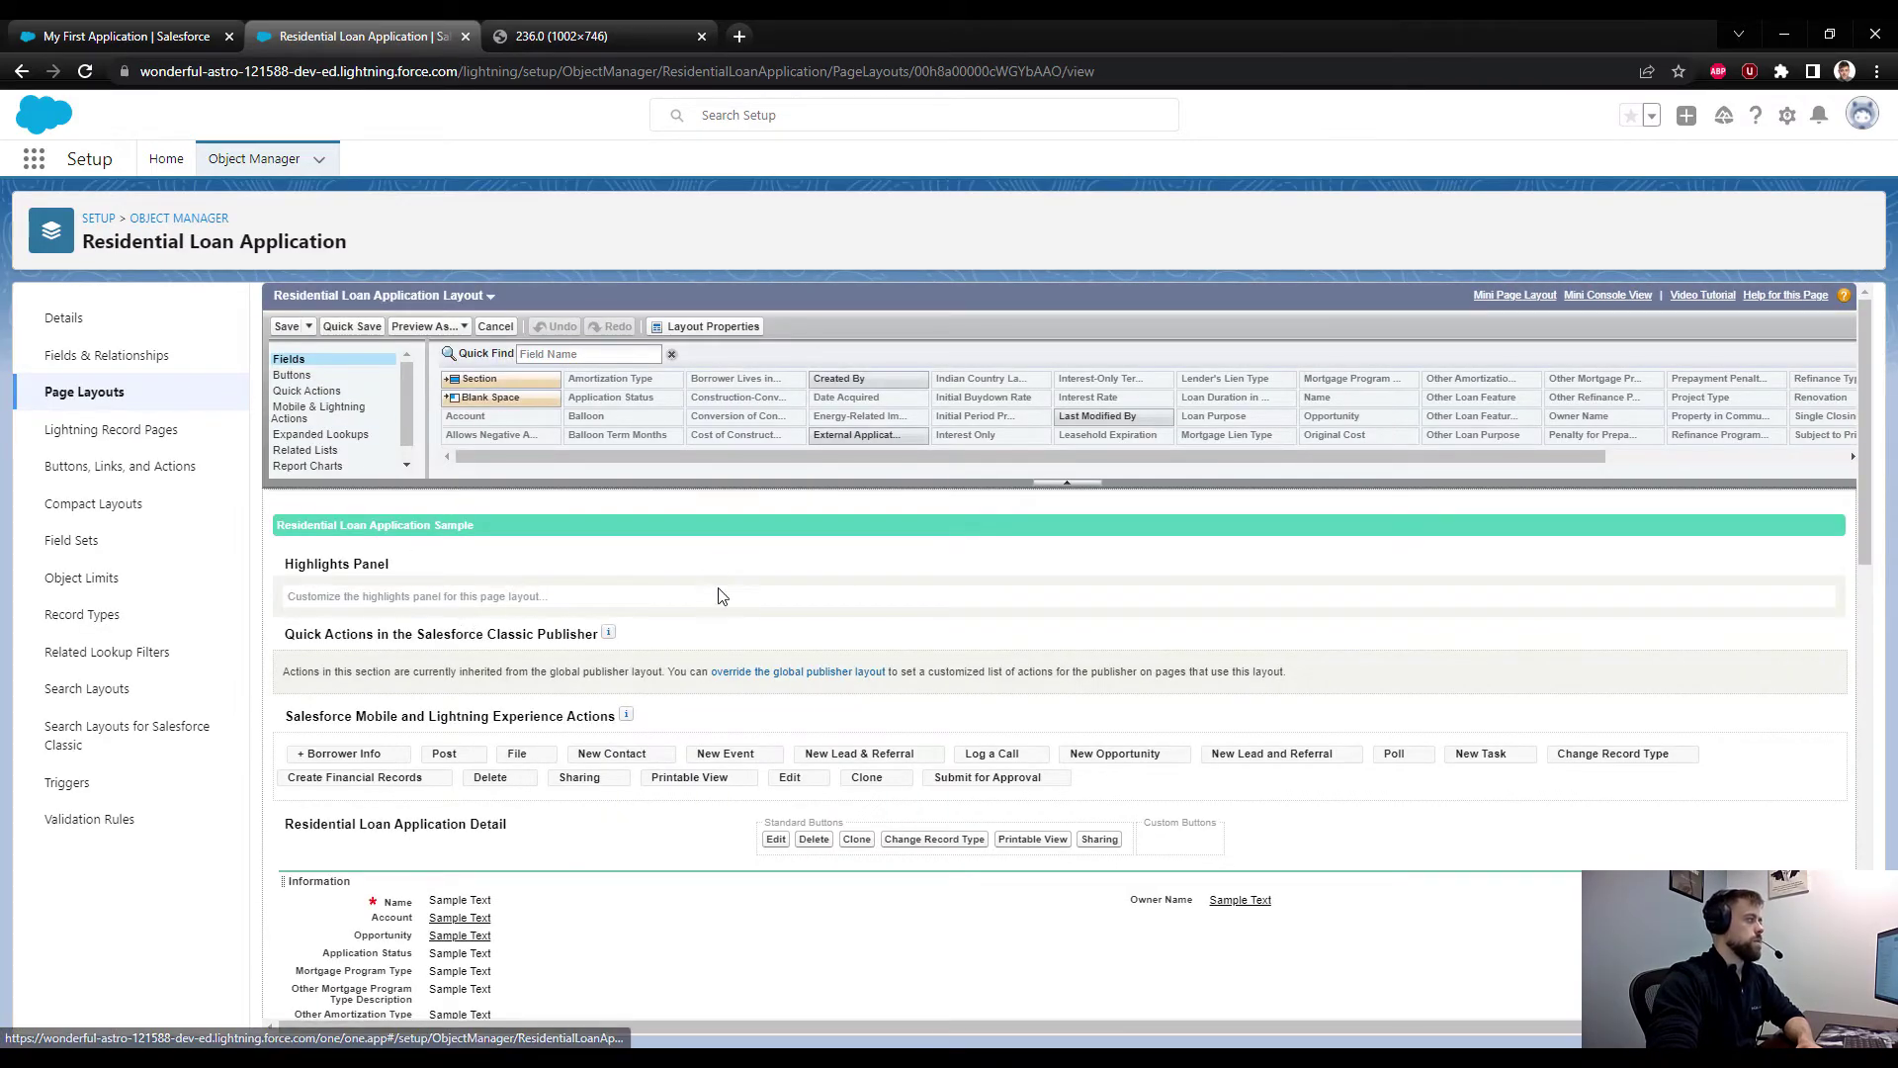
pyautogui.click(367, 416)
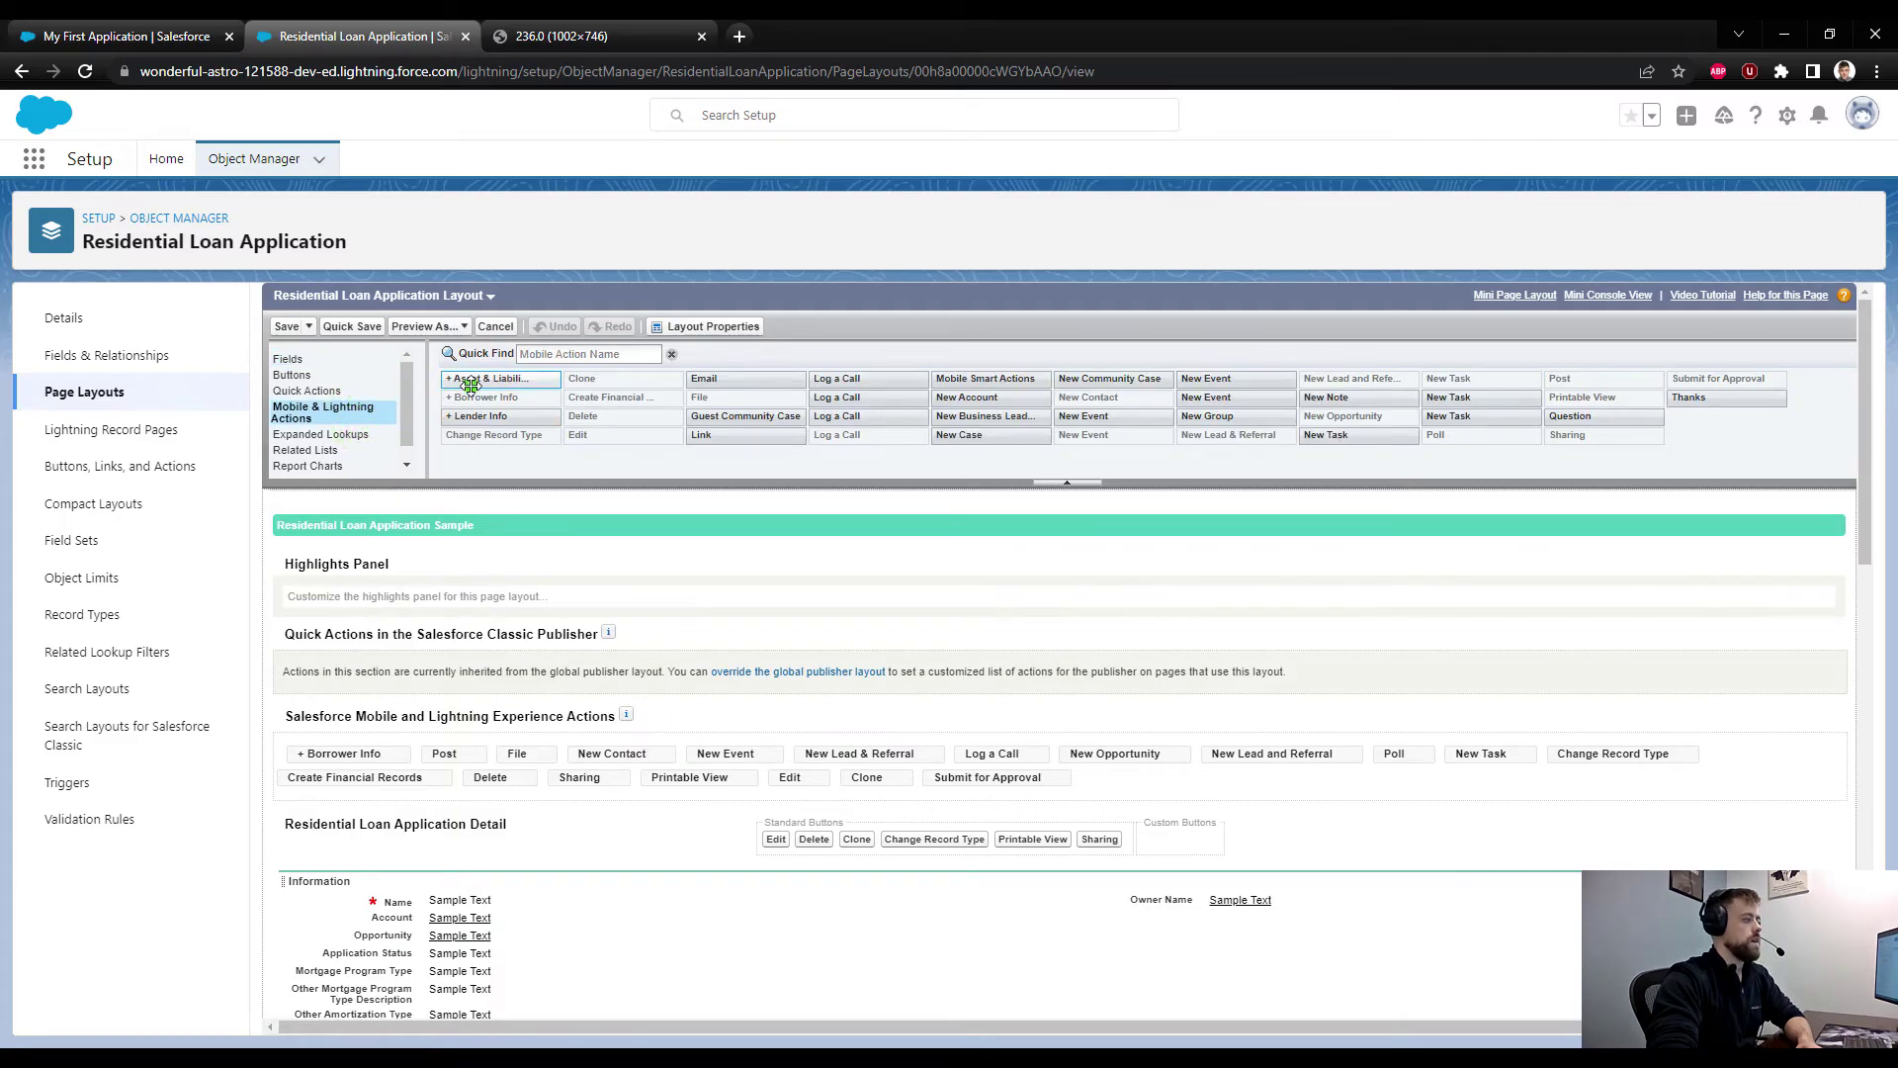
pyautogui.moveTo(470, 384); pyautogui.dragTo(317, 759)
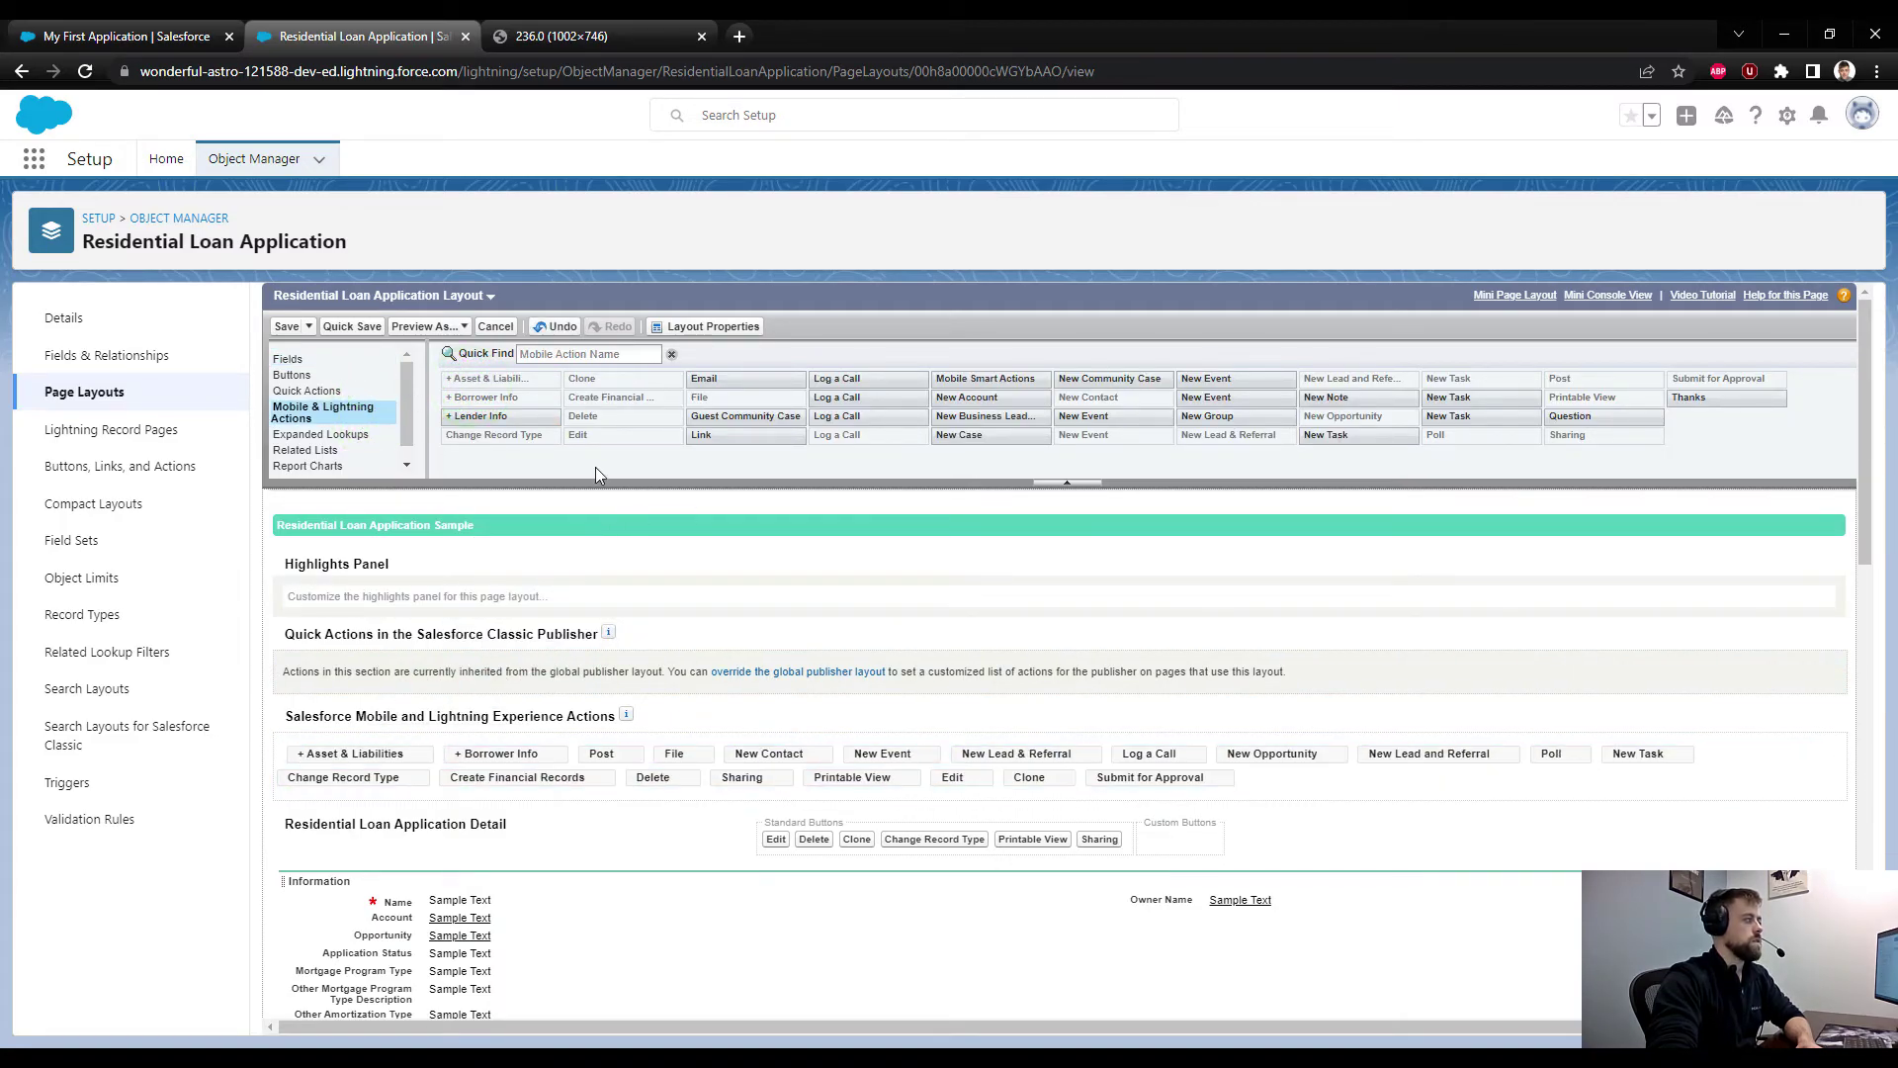
pyautogui.moveTo(480, 416); pyautogui.dragTo(593, 763)
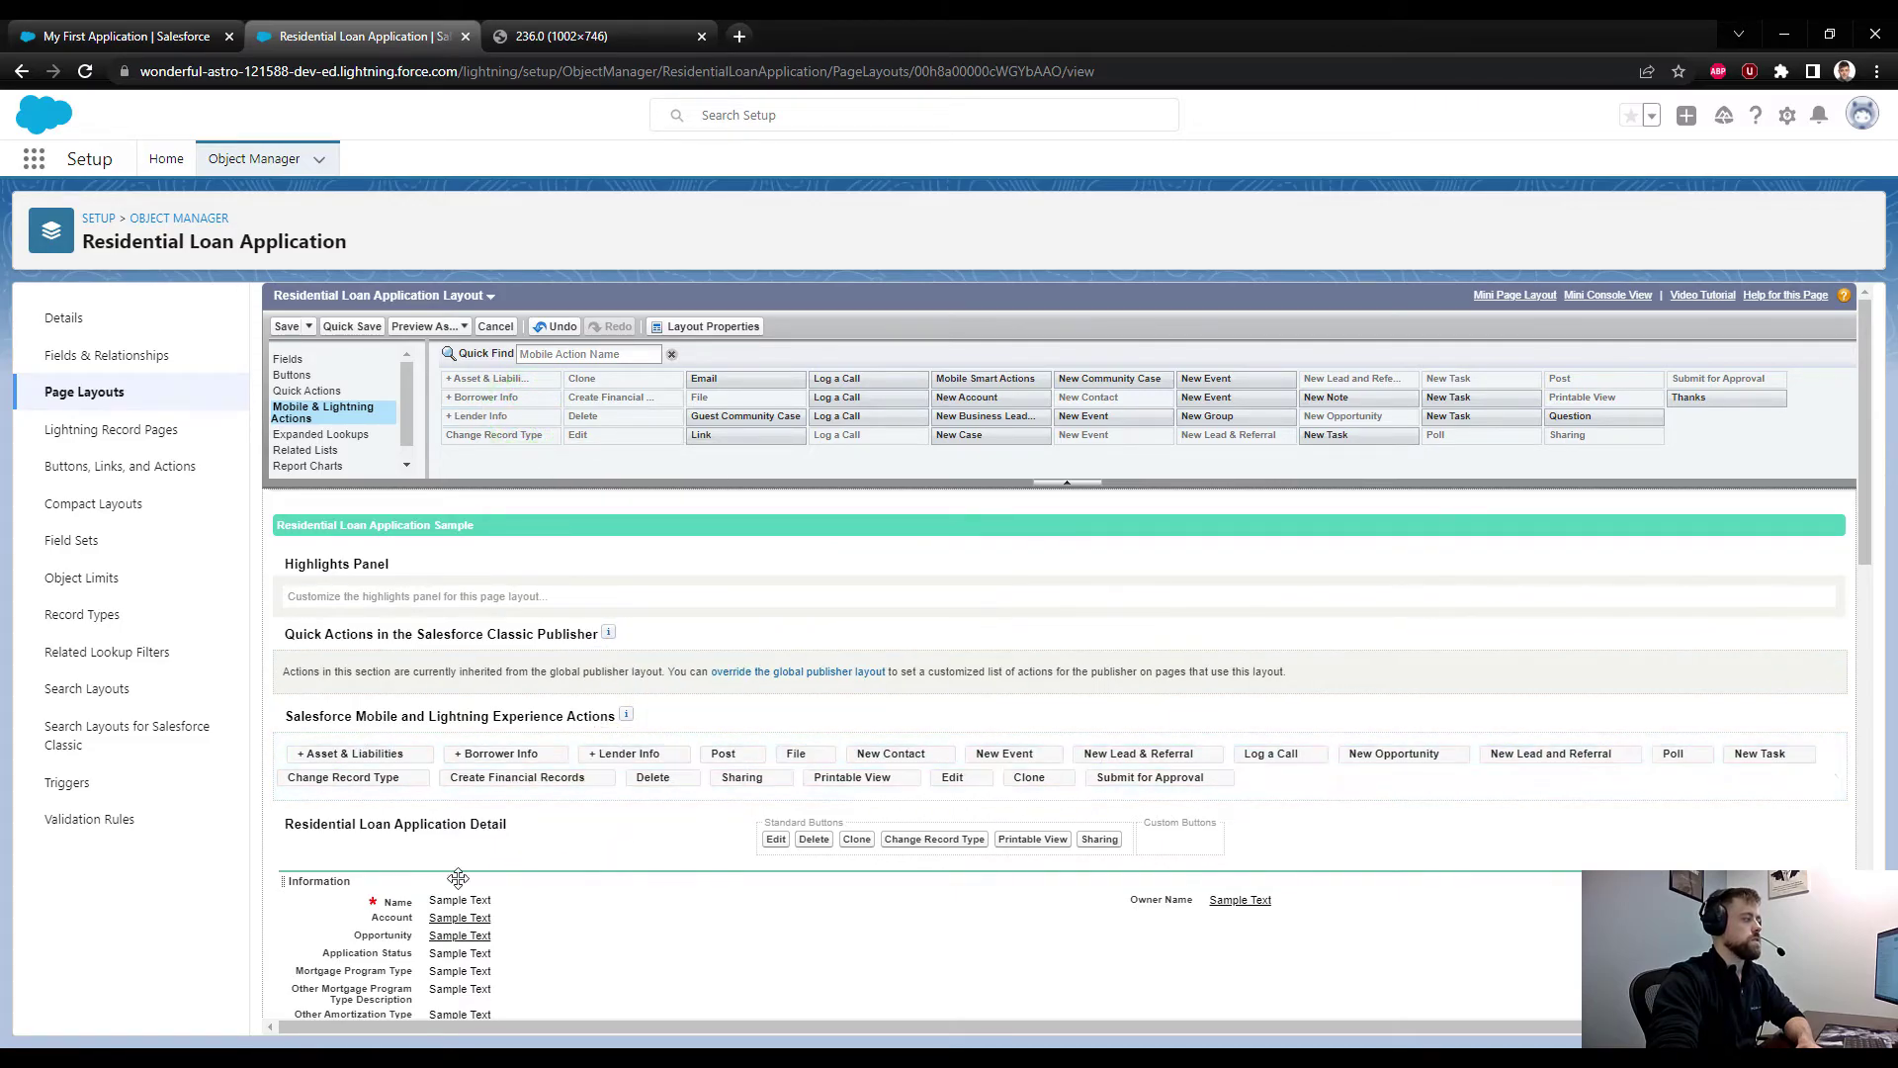
pyautogui.click(336, 317)
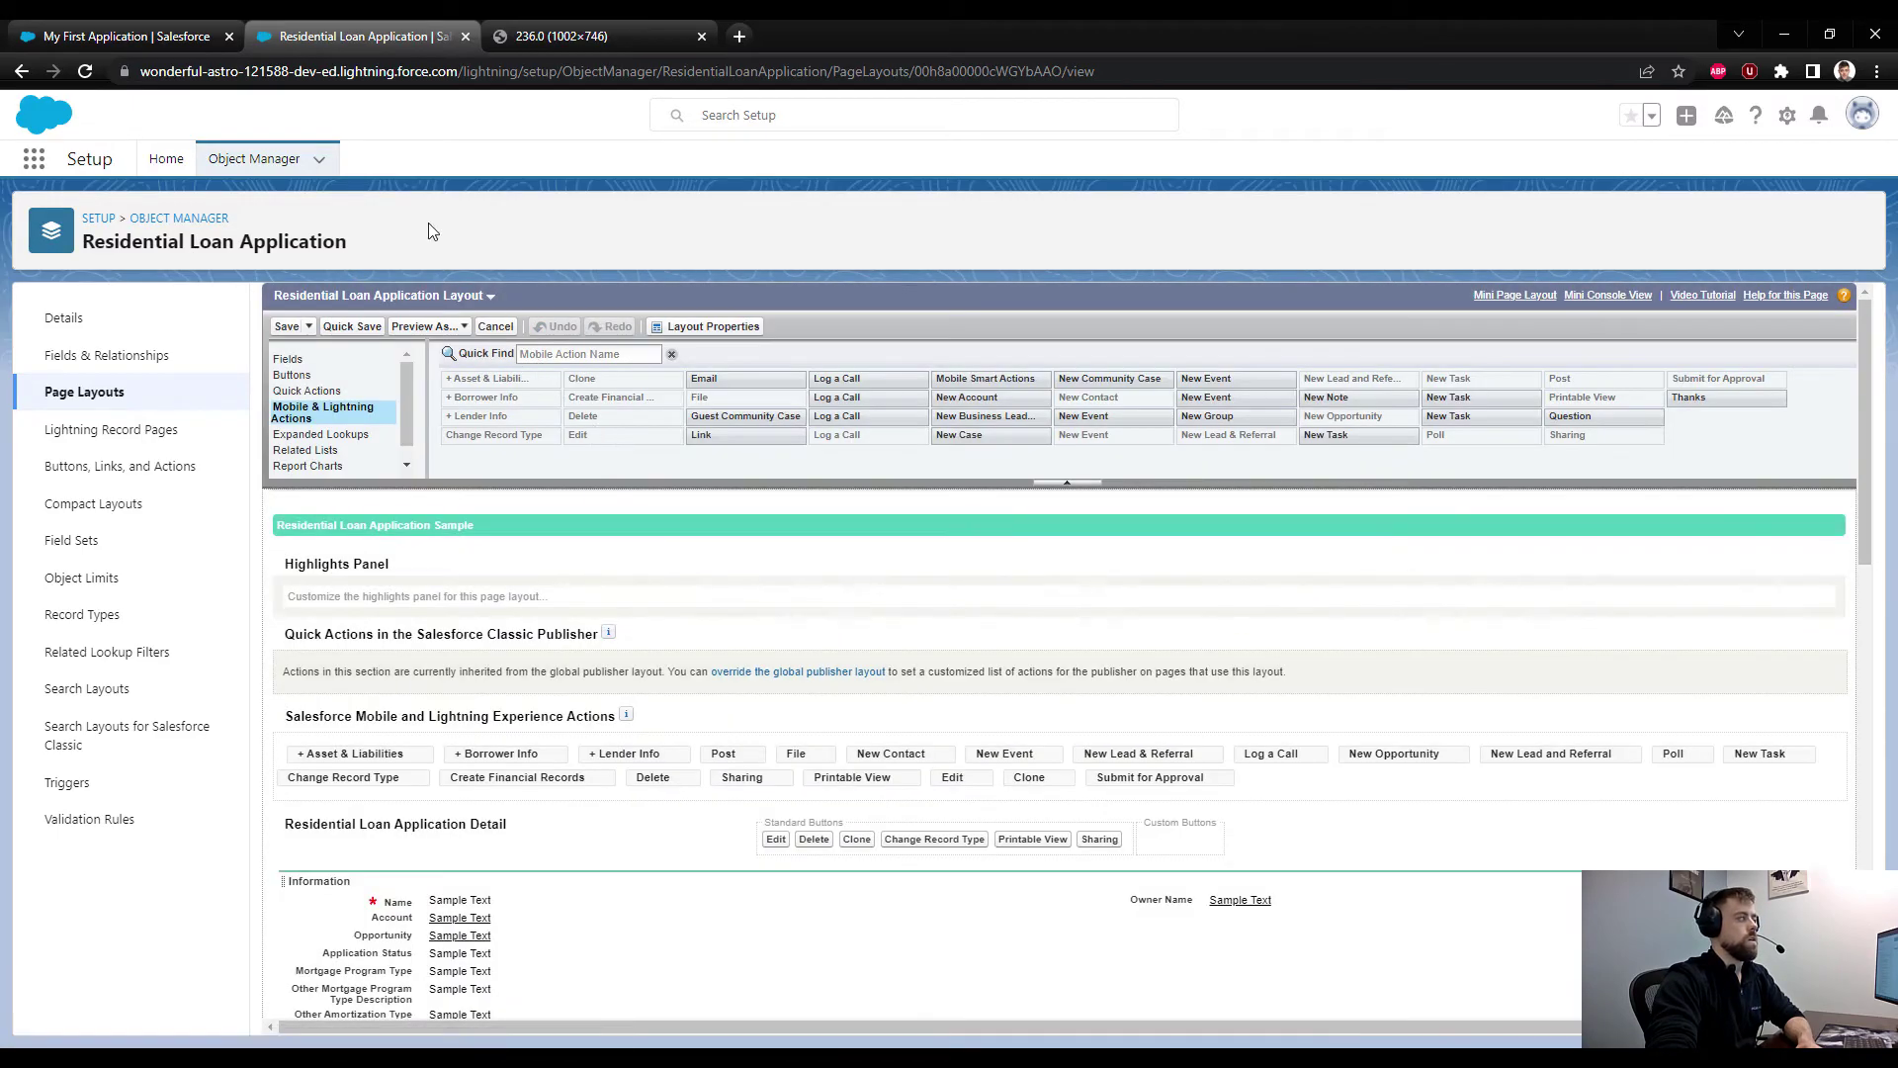
pyautogui.click(111, 32)
pyautogui.click(84, 72)
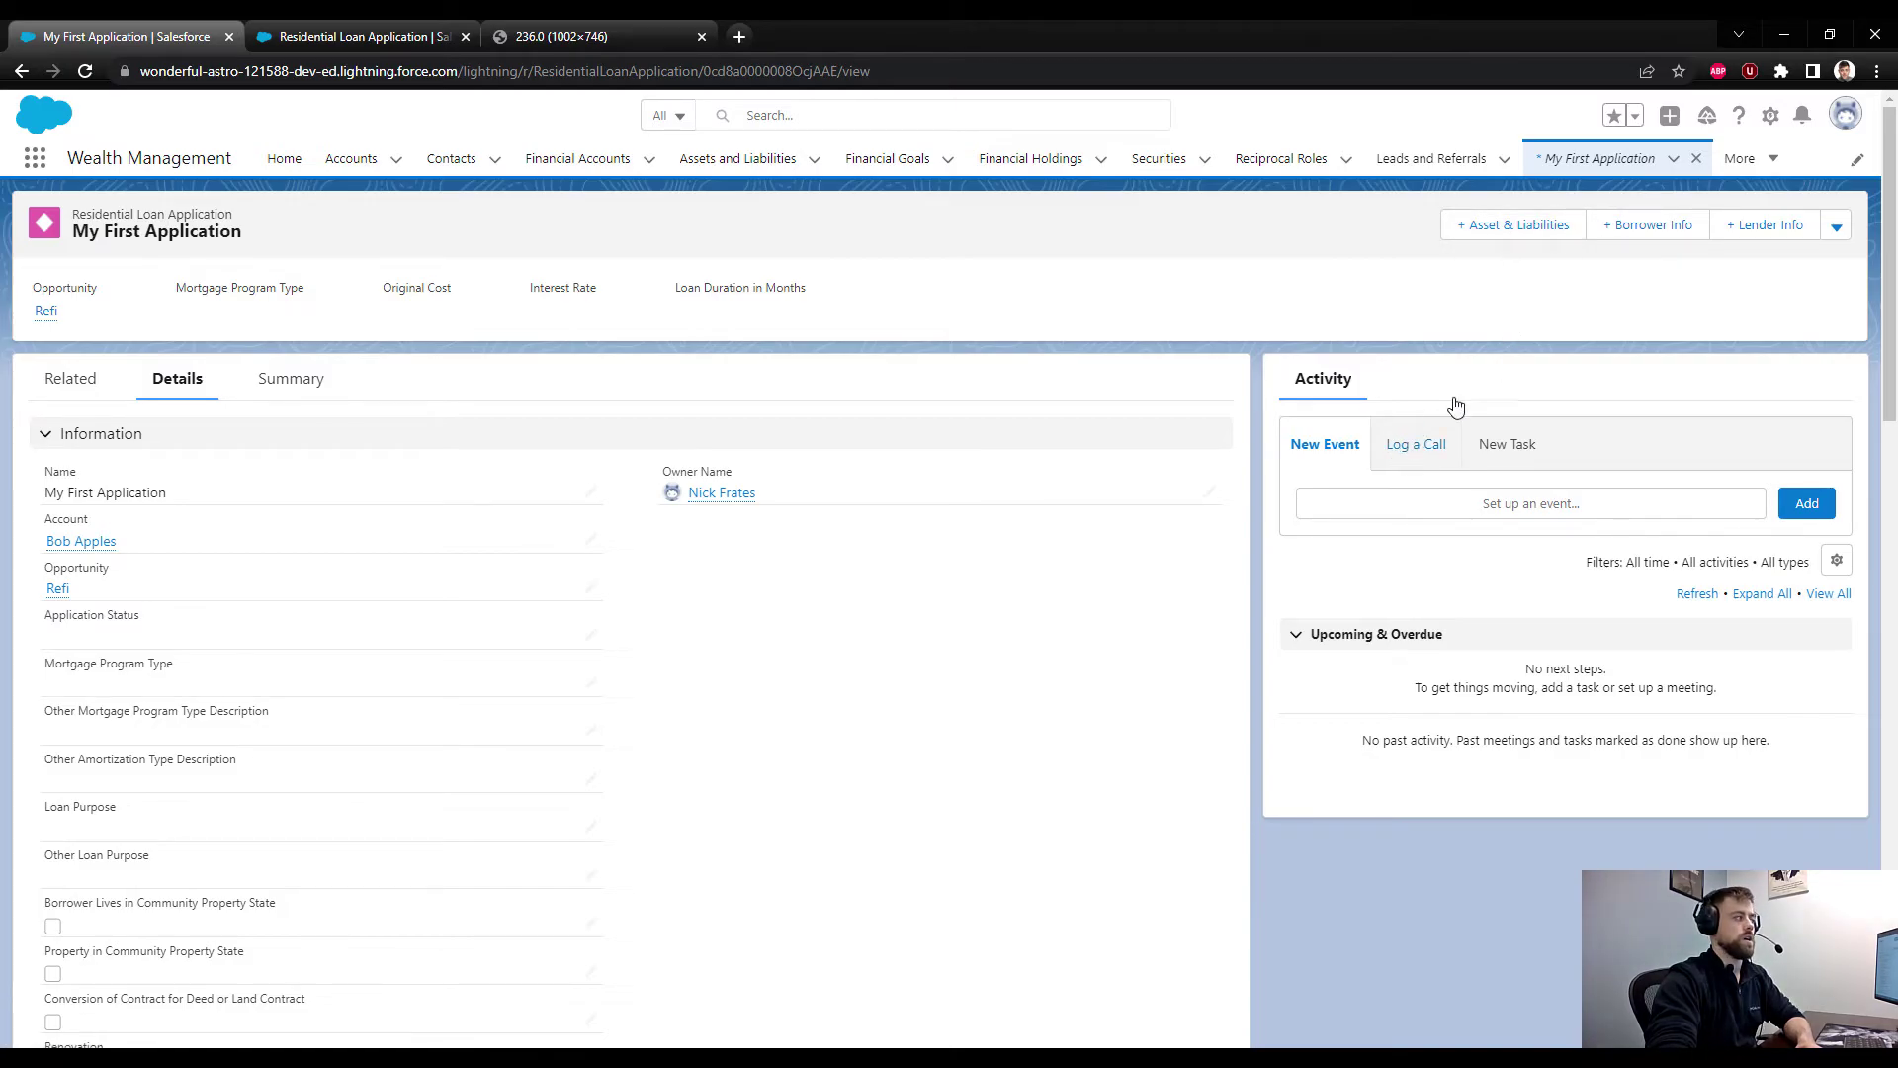
pyautogui.click(1573, 229)
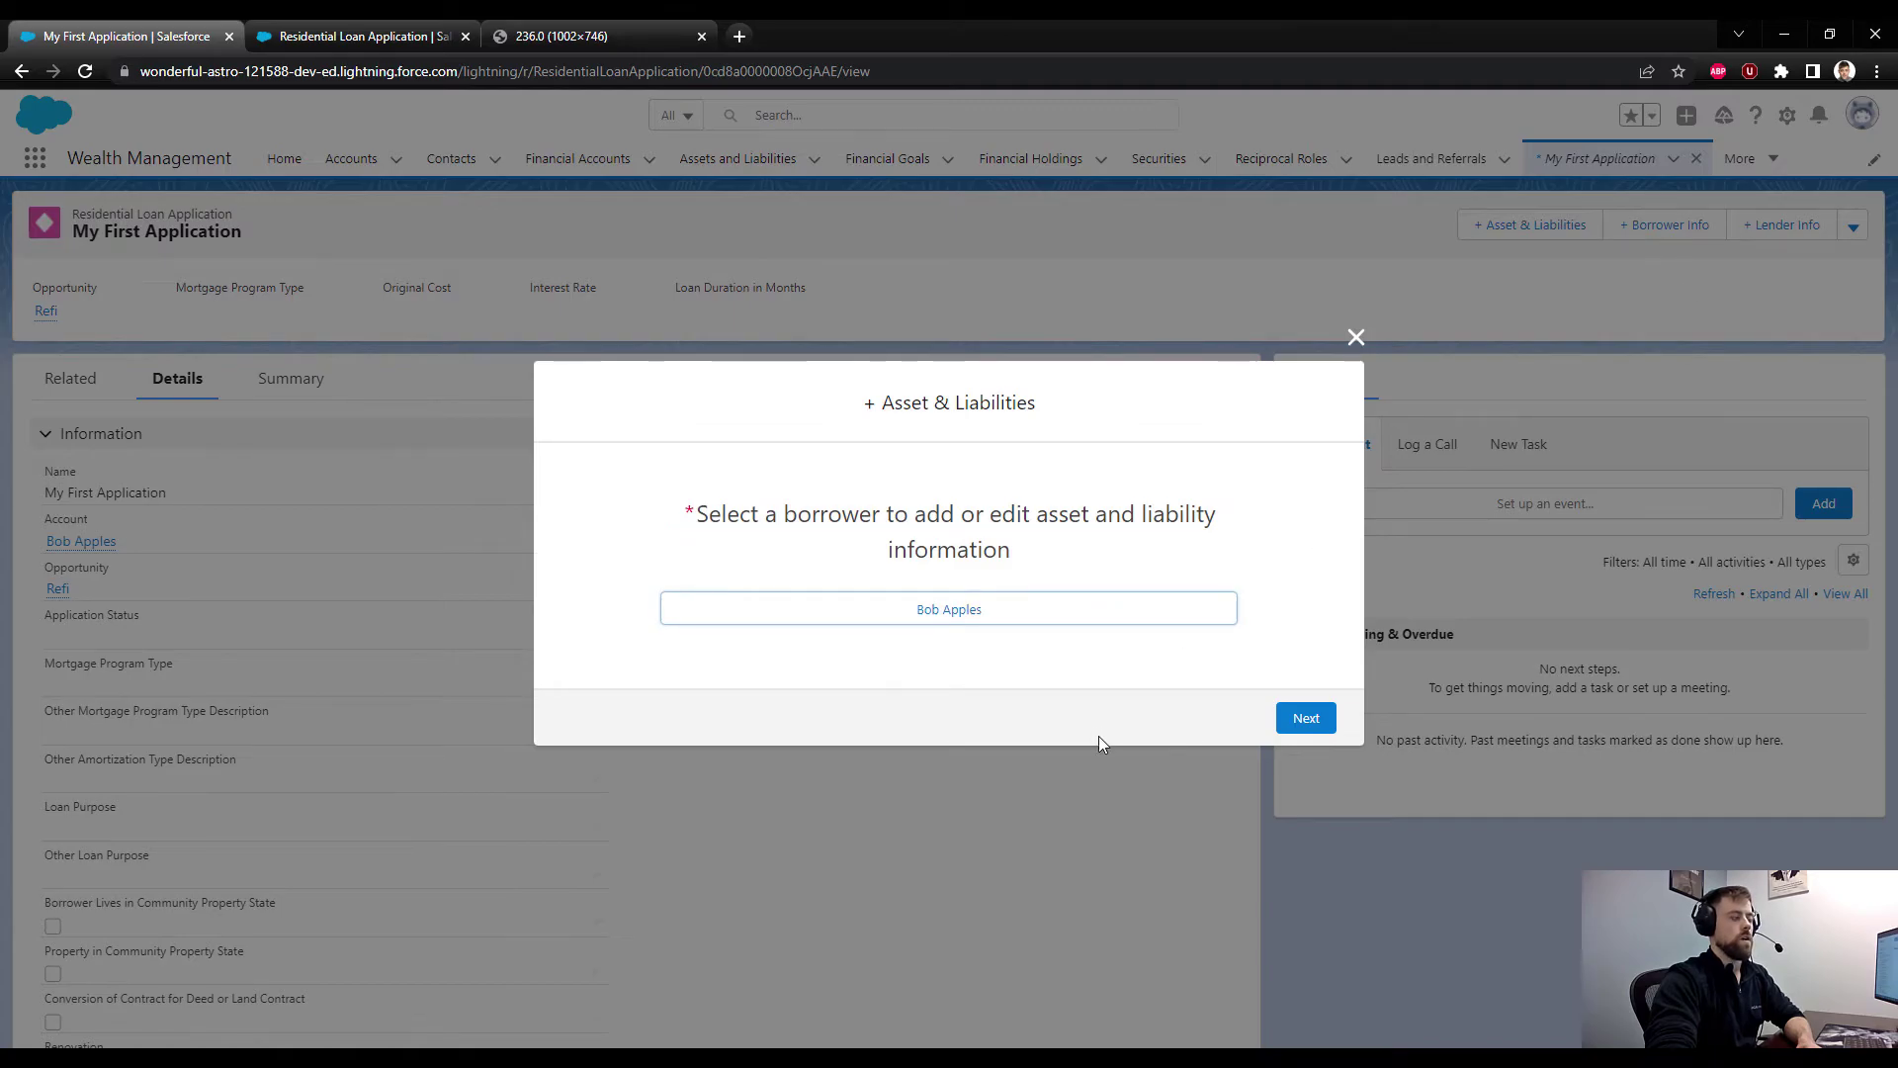
pyautogui.click(948, 617)
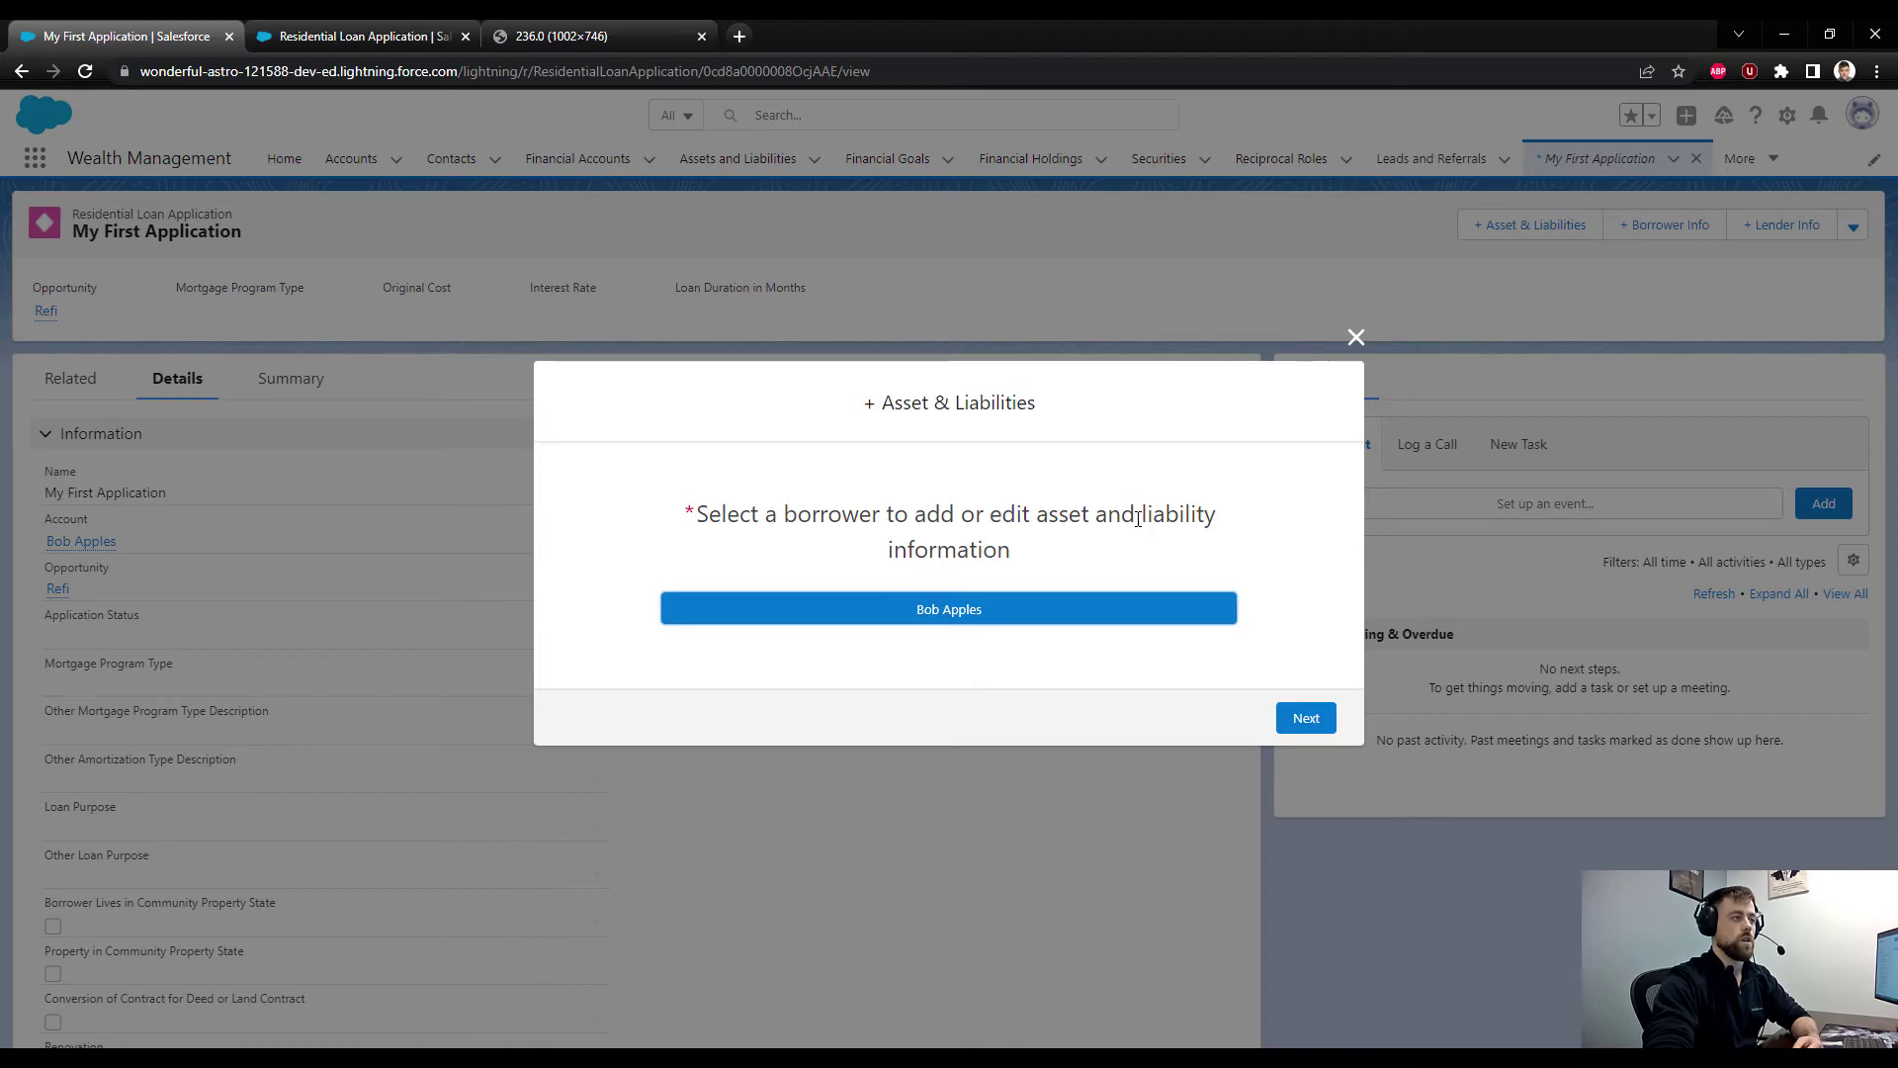
pyautogui.click(875, 402)
pyautogui.click(1089, 402)
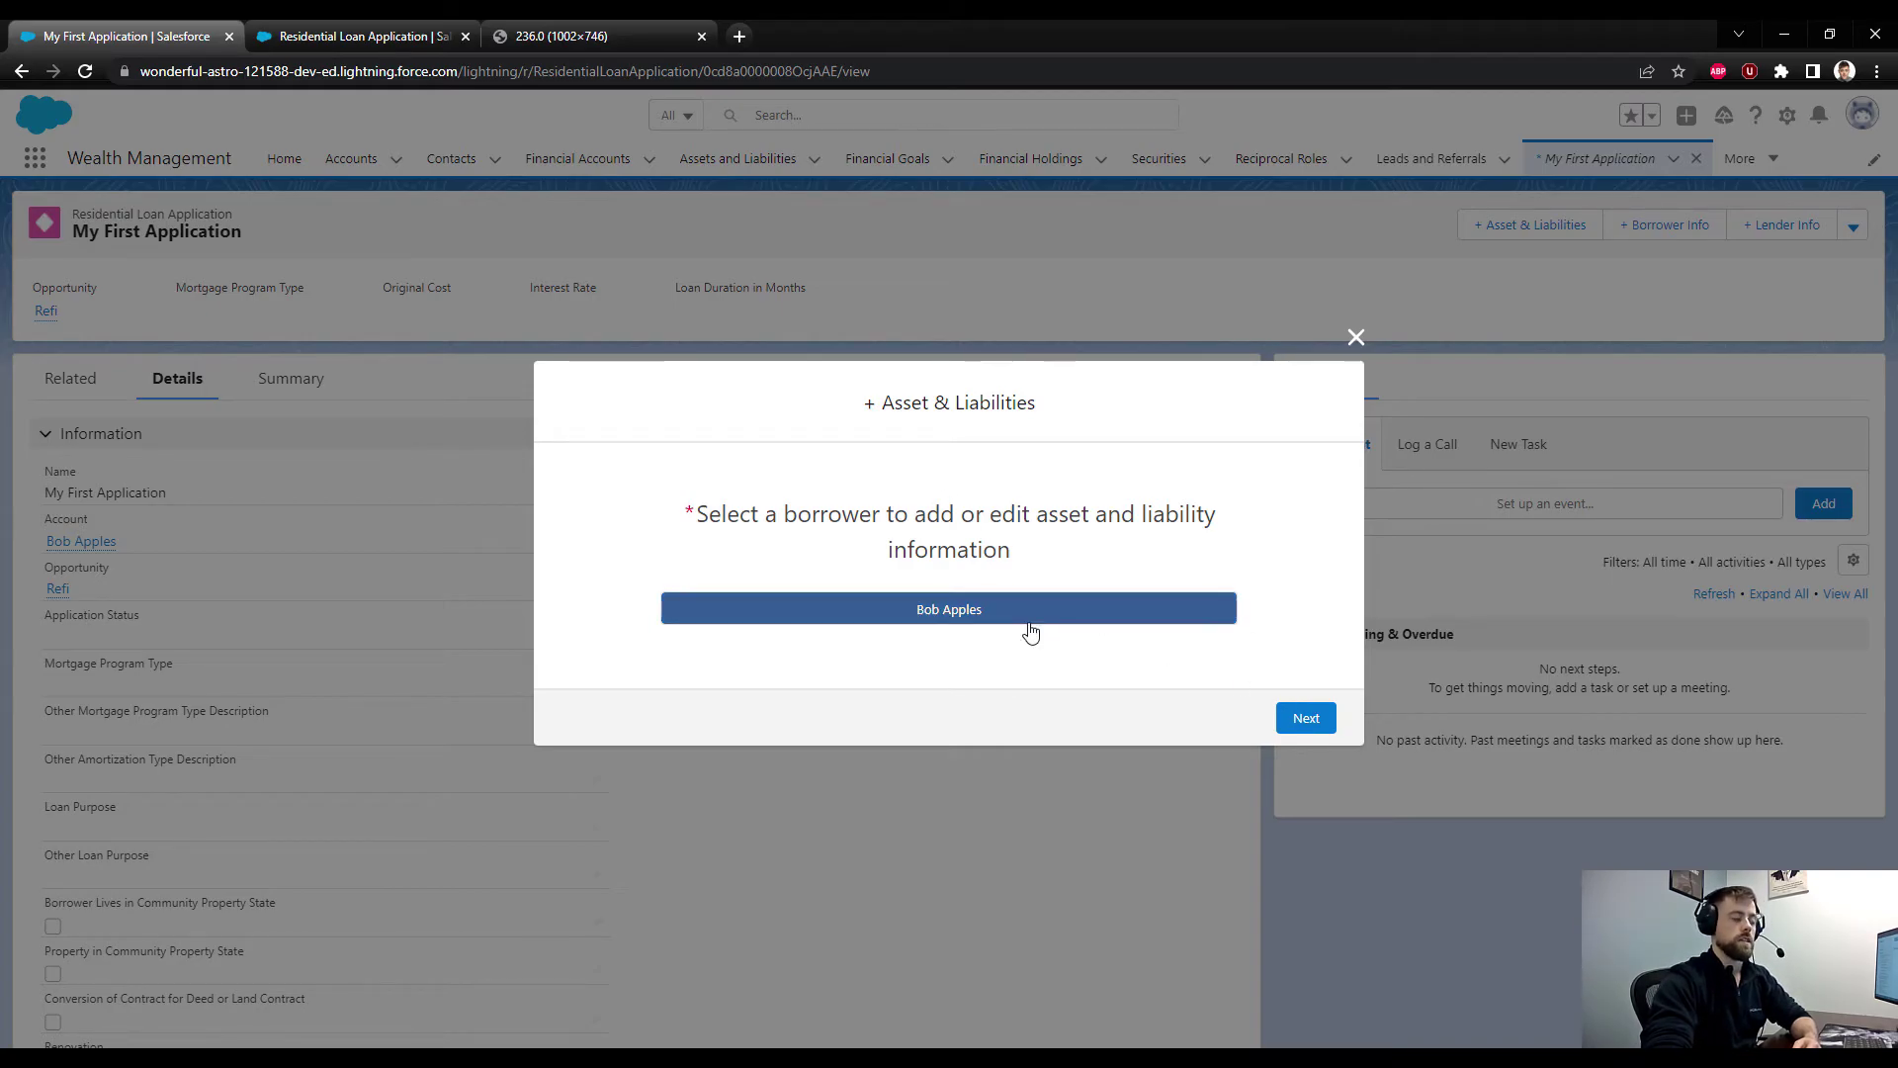
pyautogui.click(1321, 714)
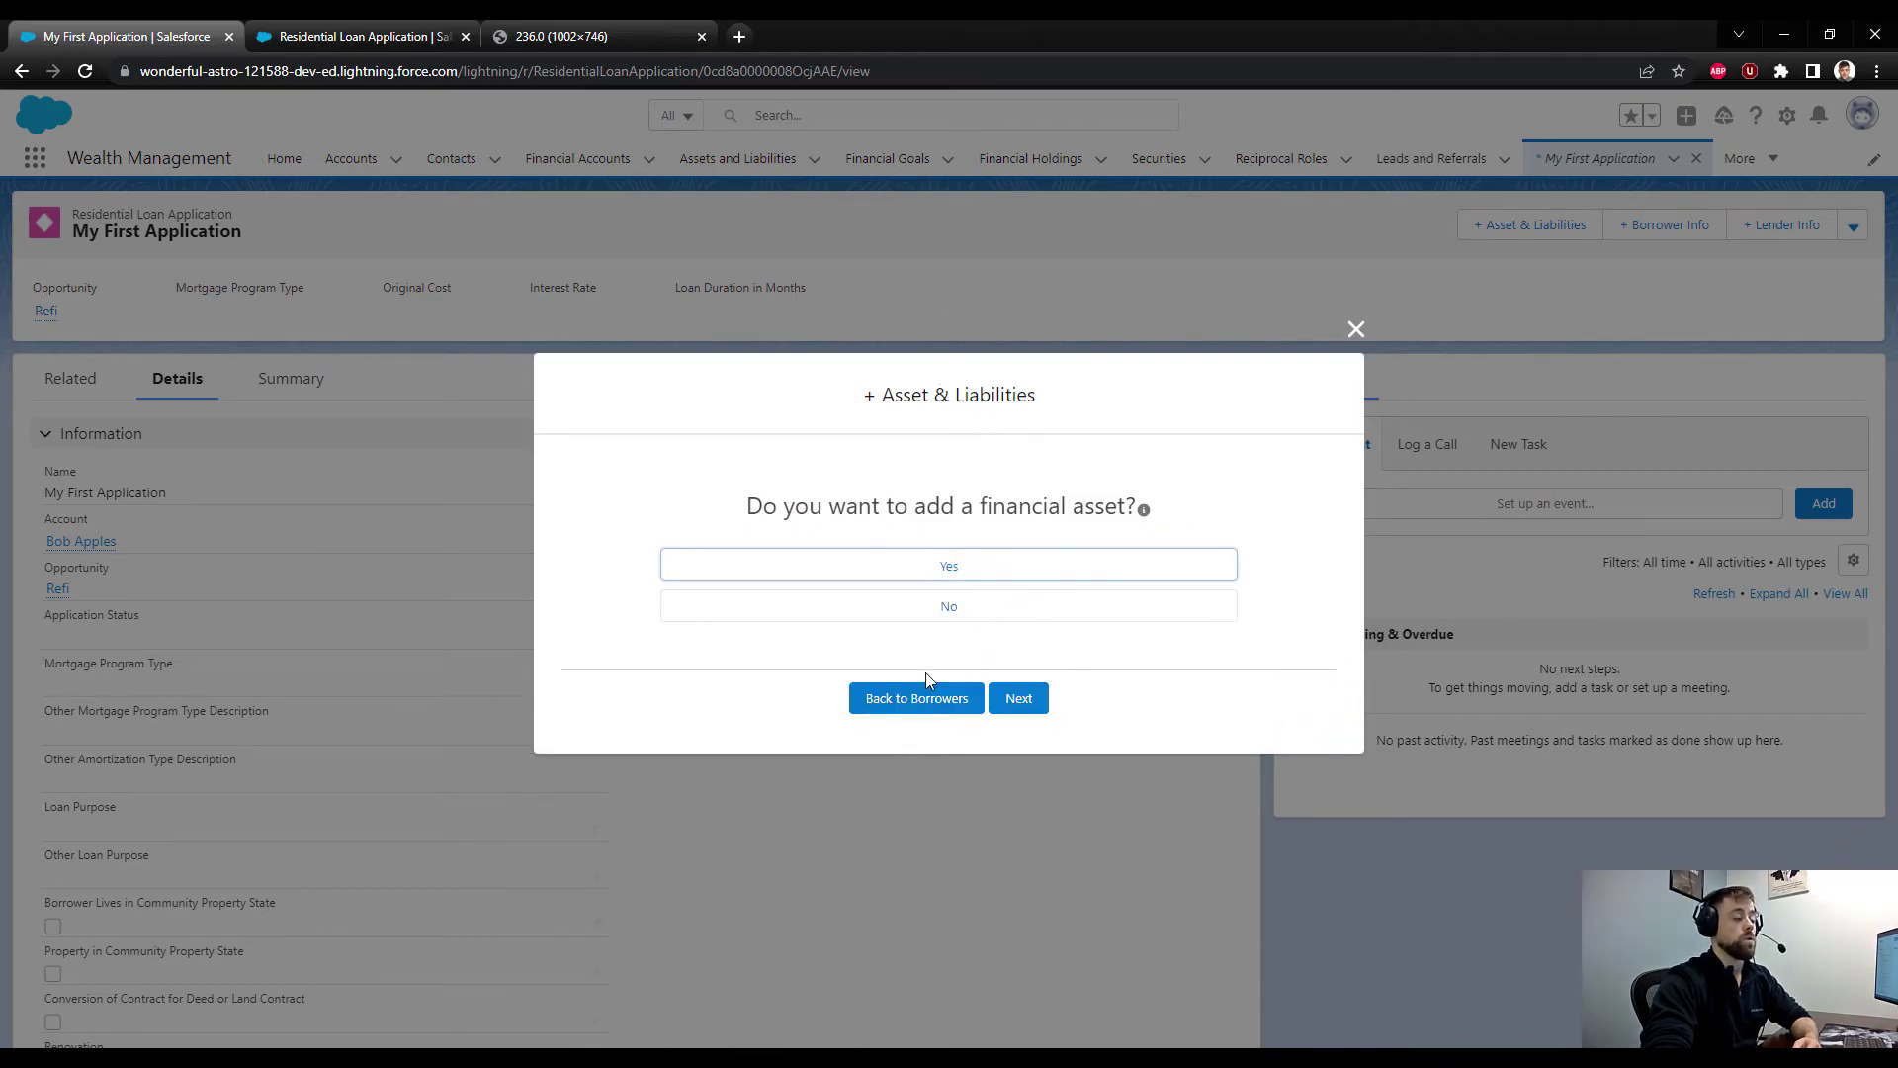
pyautogui.click(928, 568)
pyautogui.click(1019, 698)
pyautogui.click(647, 569)
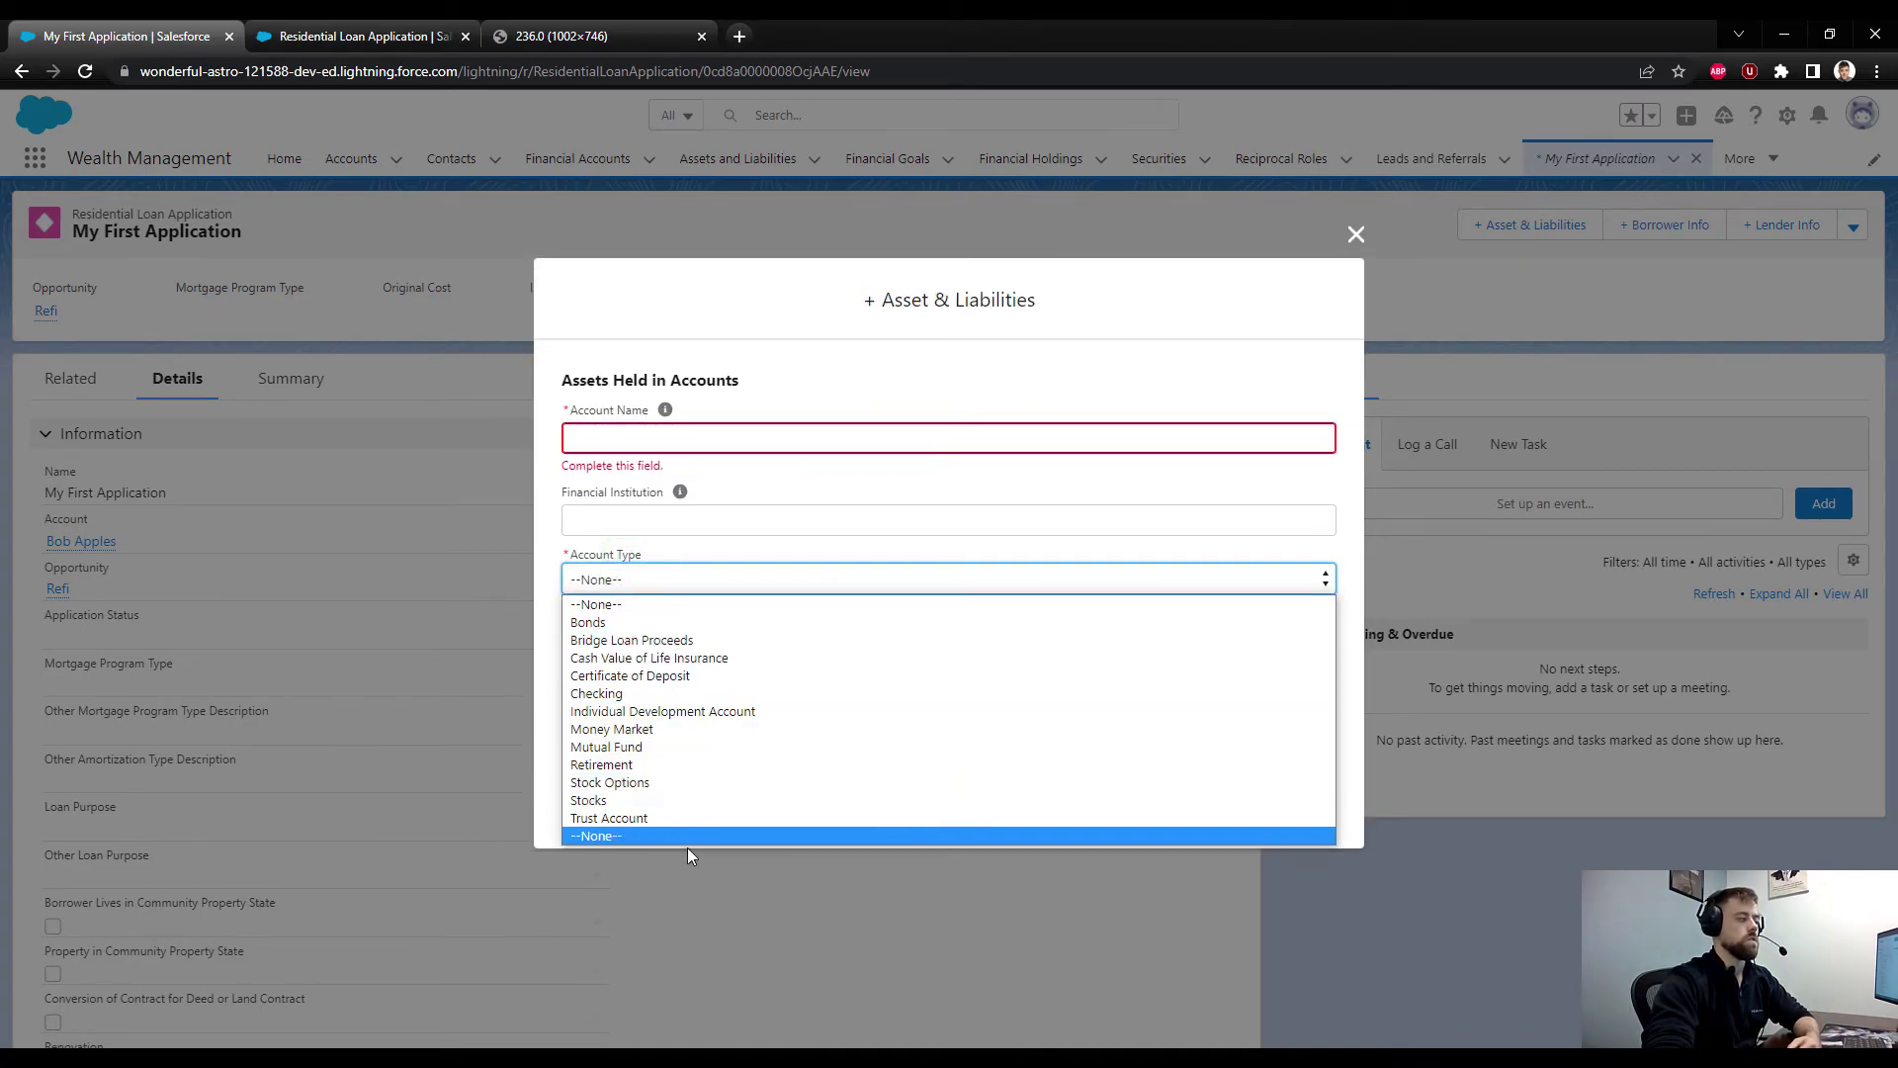
pyautogui.click(742, 468)
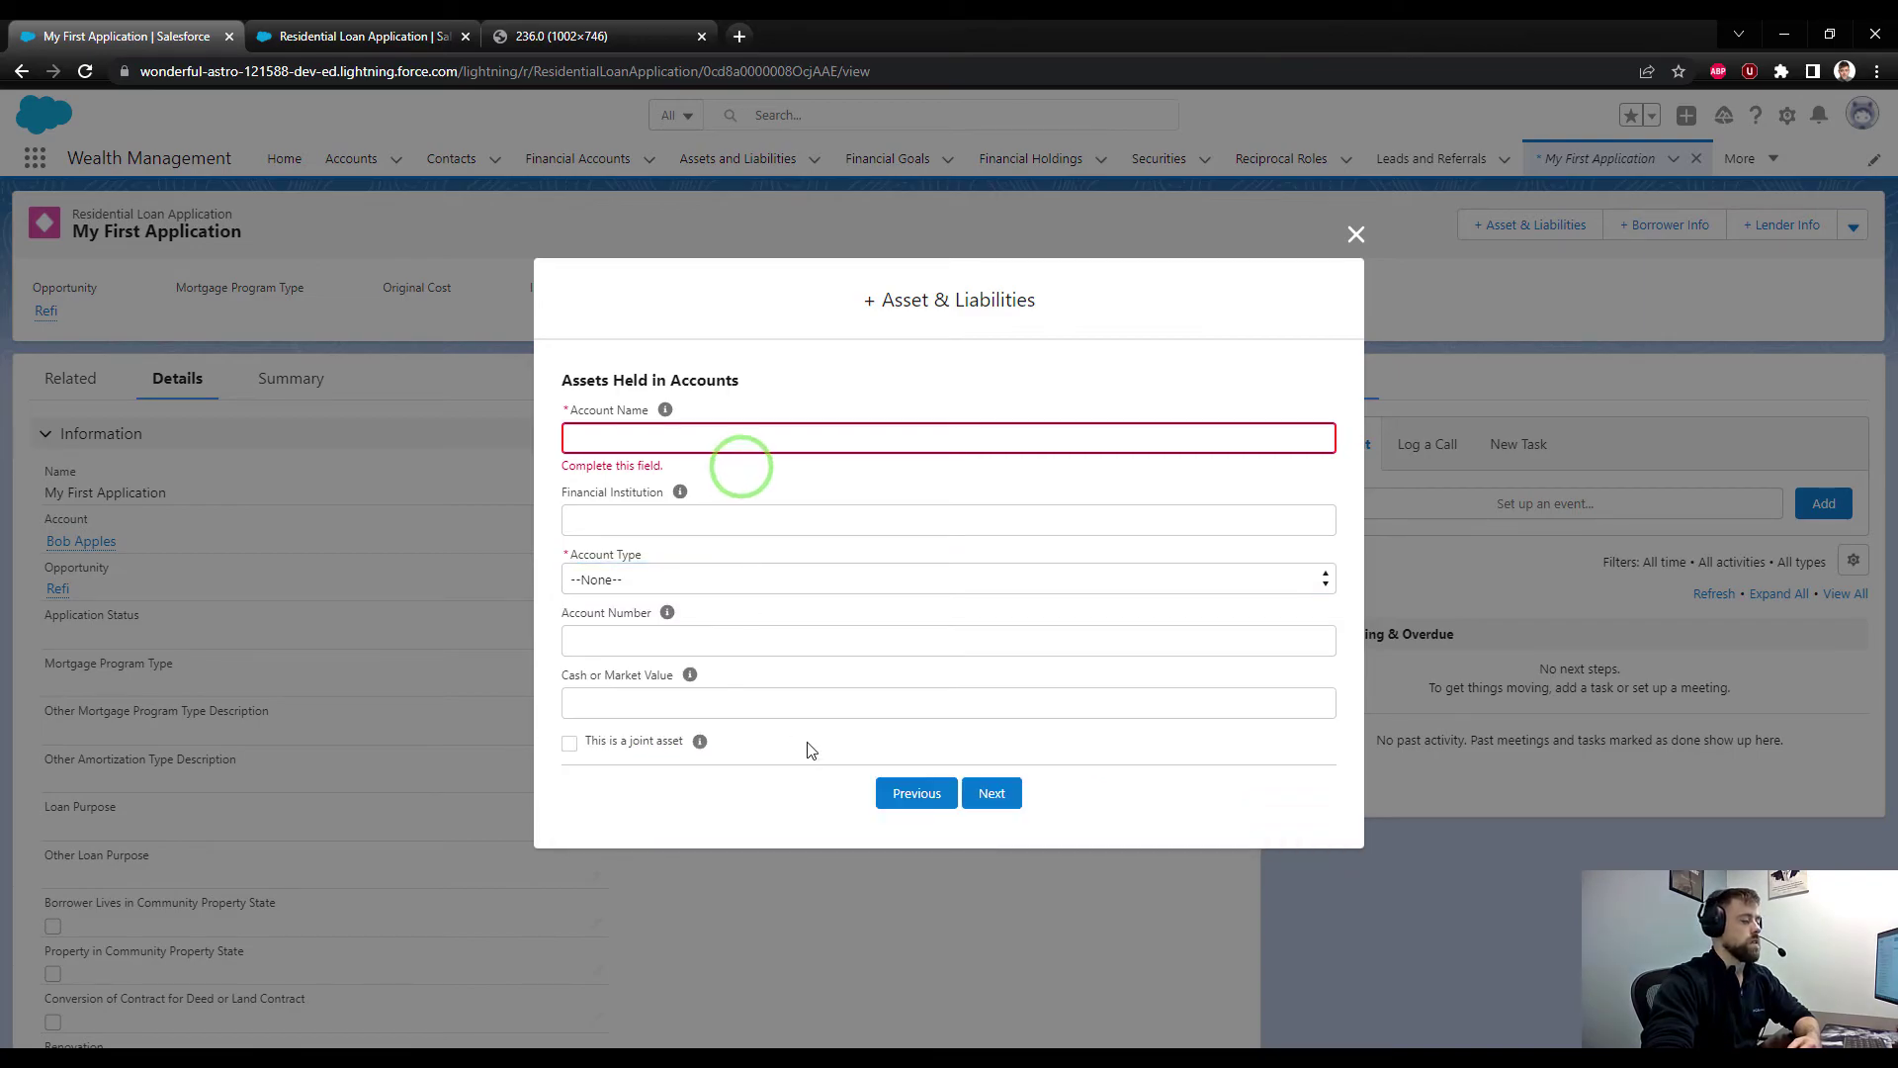
pyautogui.click(783, 348)
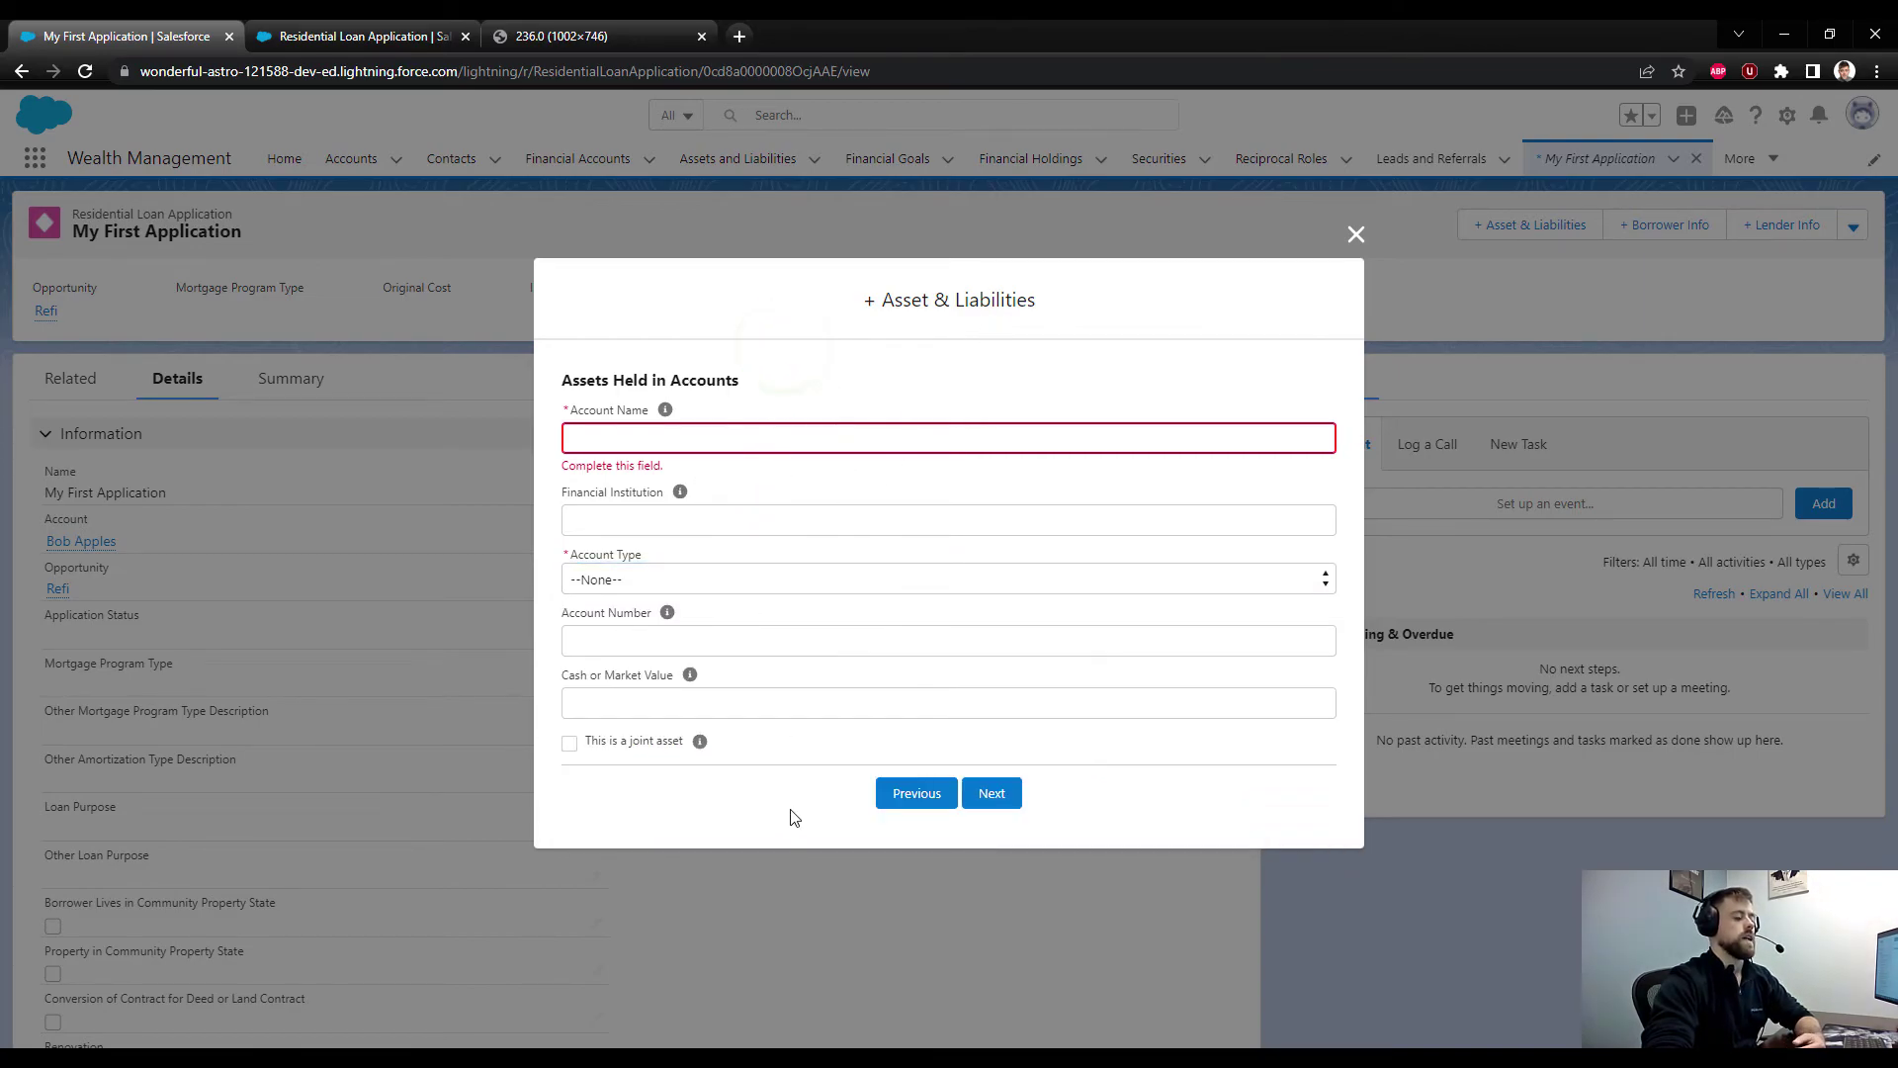
pyautogui.click(1355, 237)
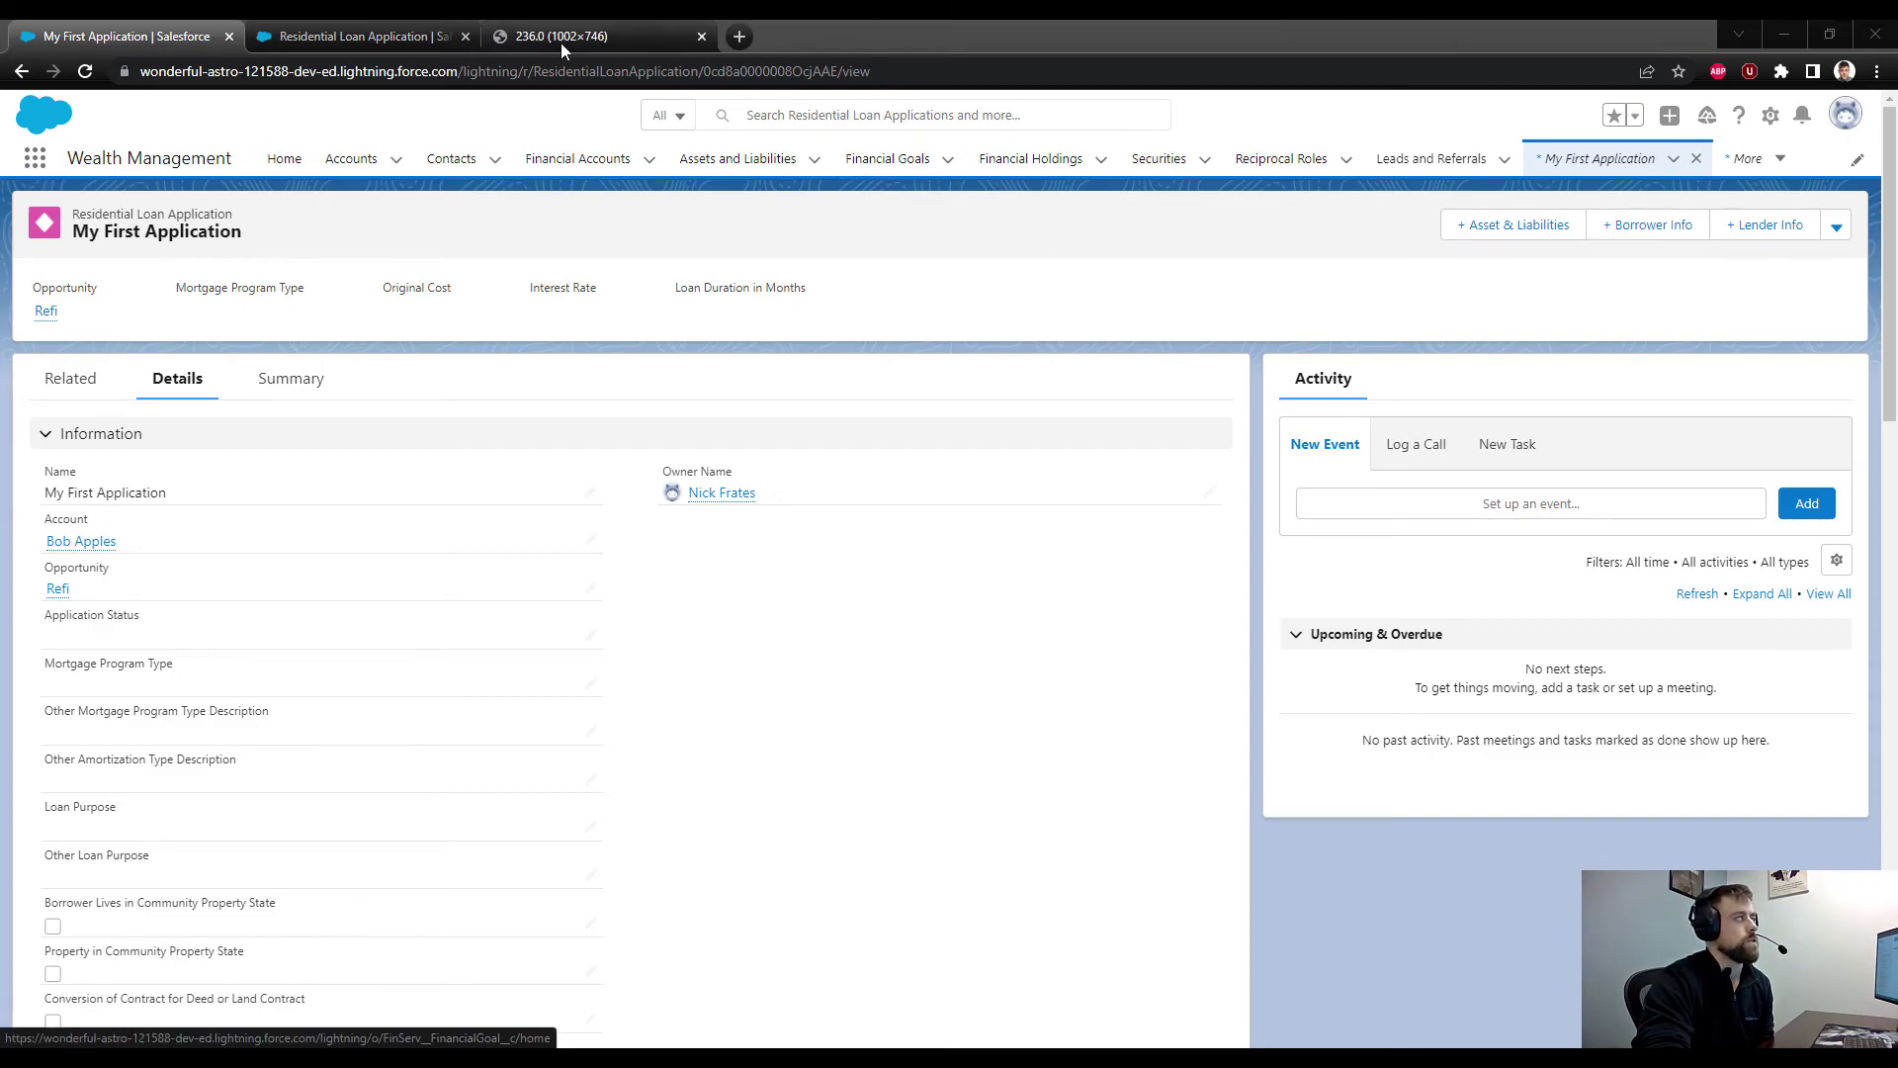
pyautogui.click(400, 36)
pyautogui.click(191, 472)
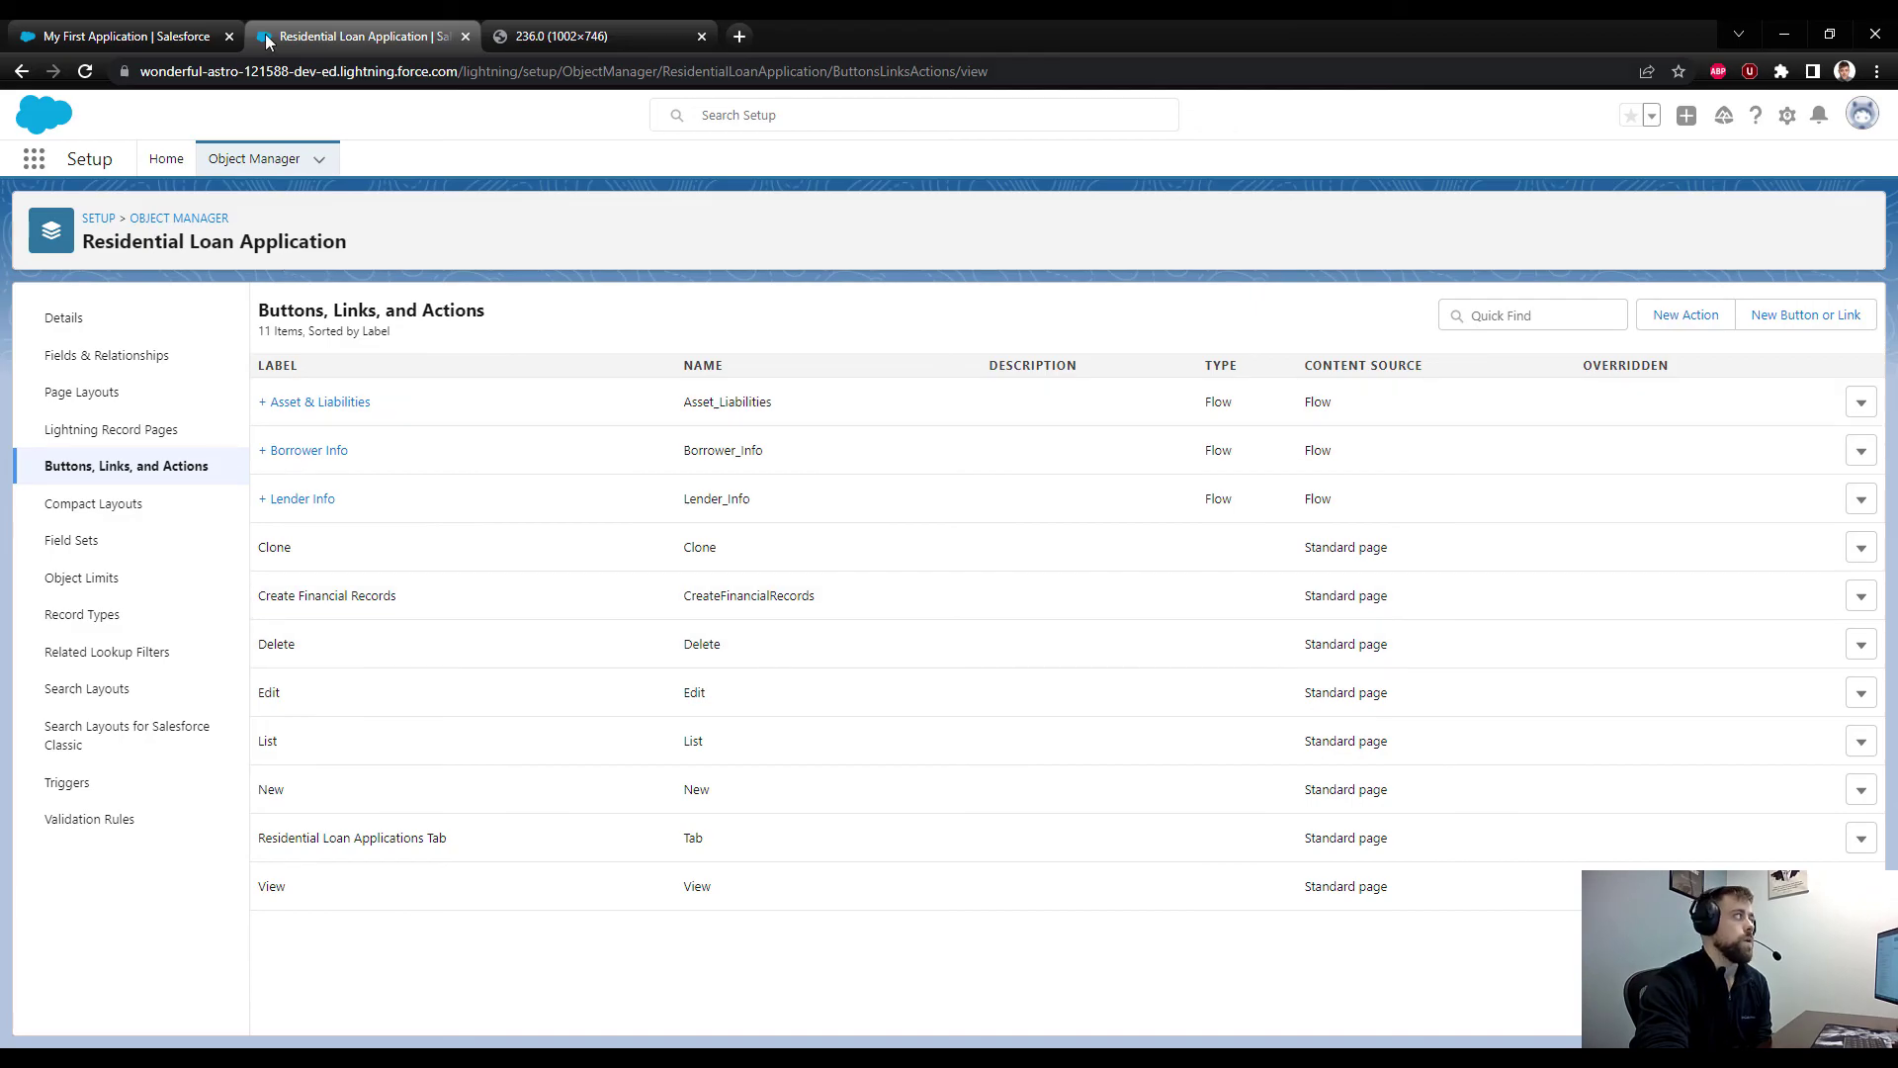
pyautogui.click(194, 28)
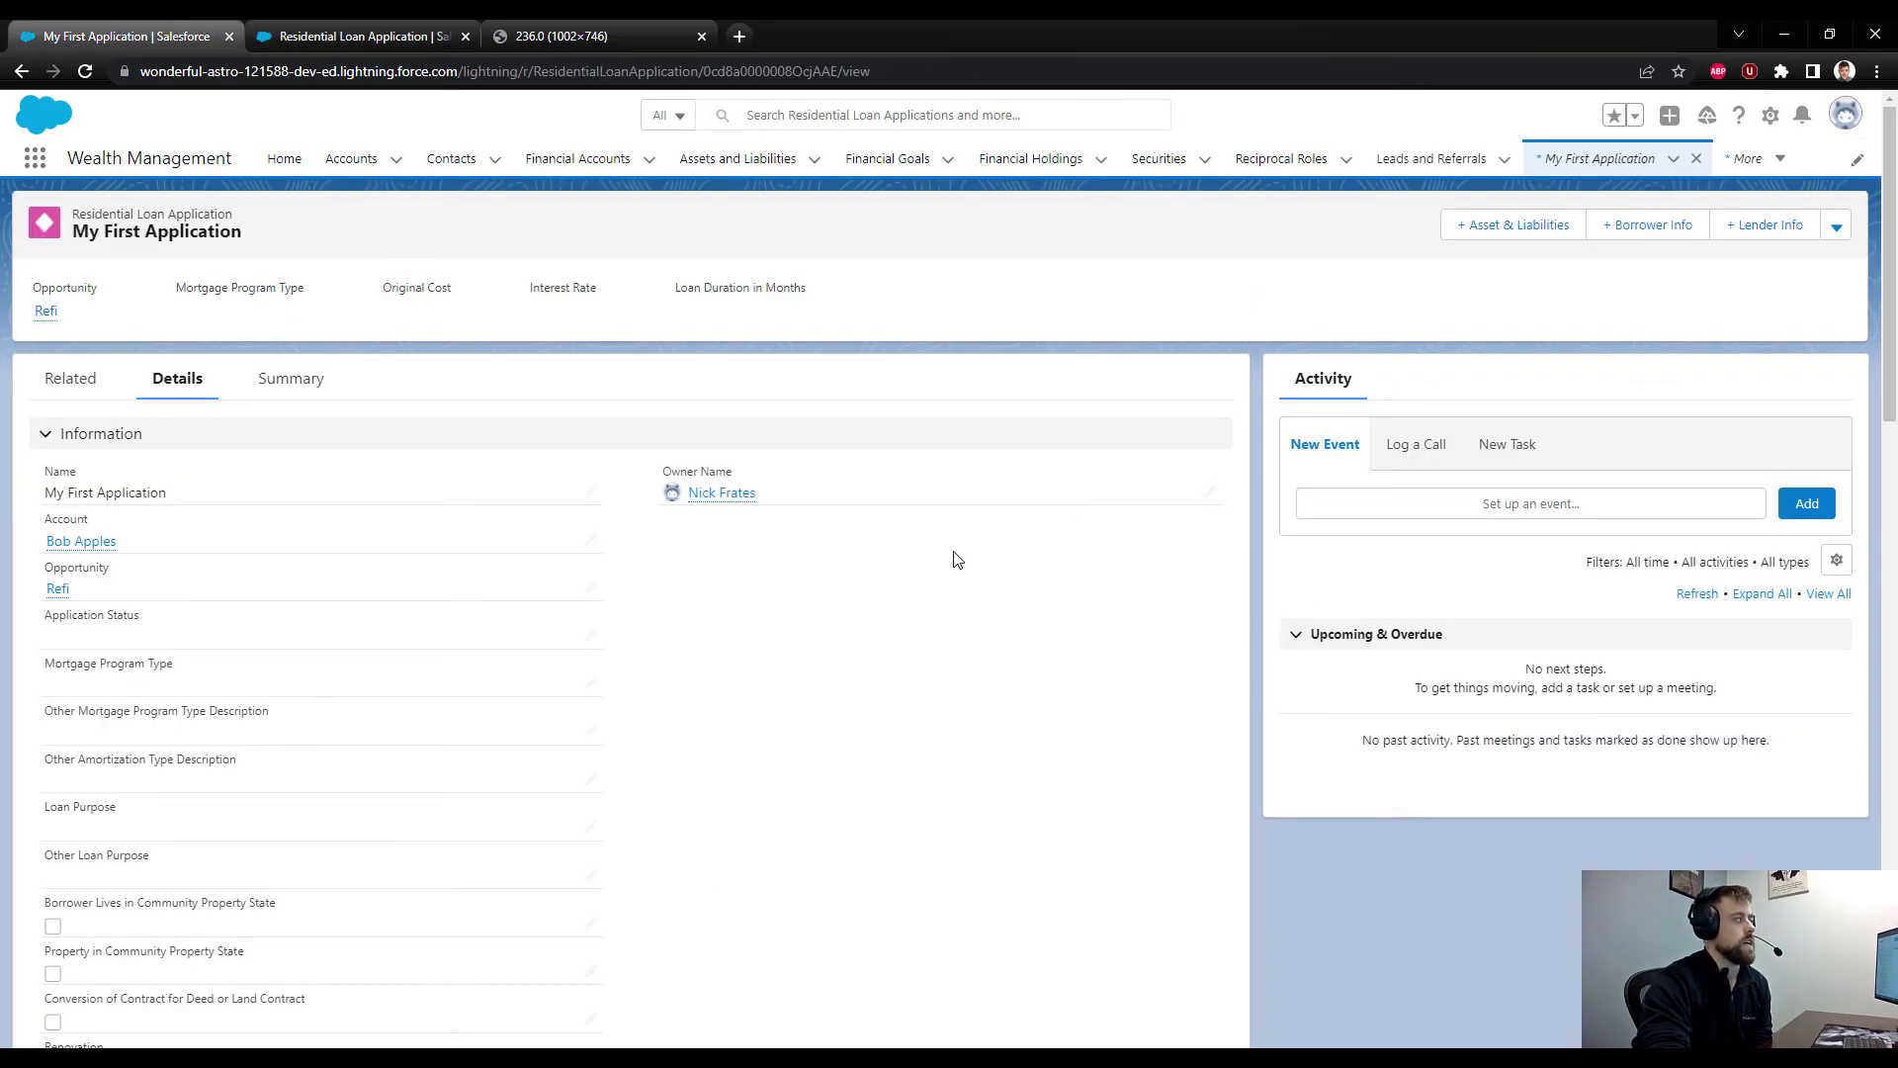
pyautogui.click(1770, 225)
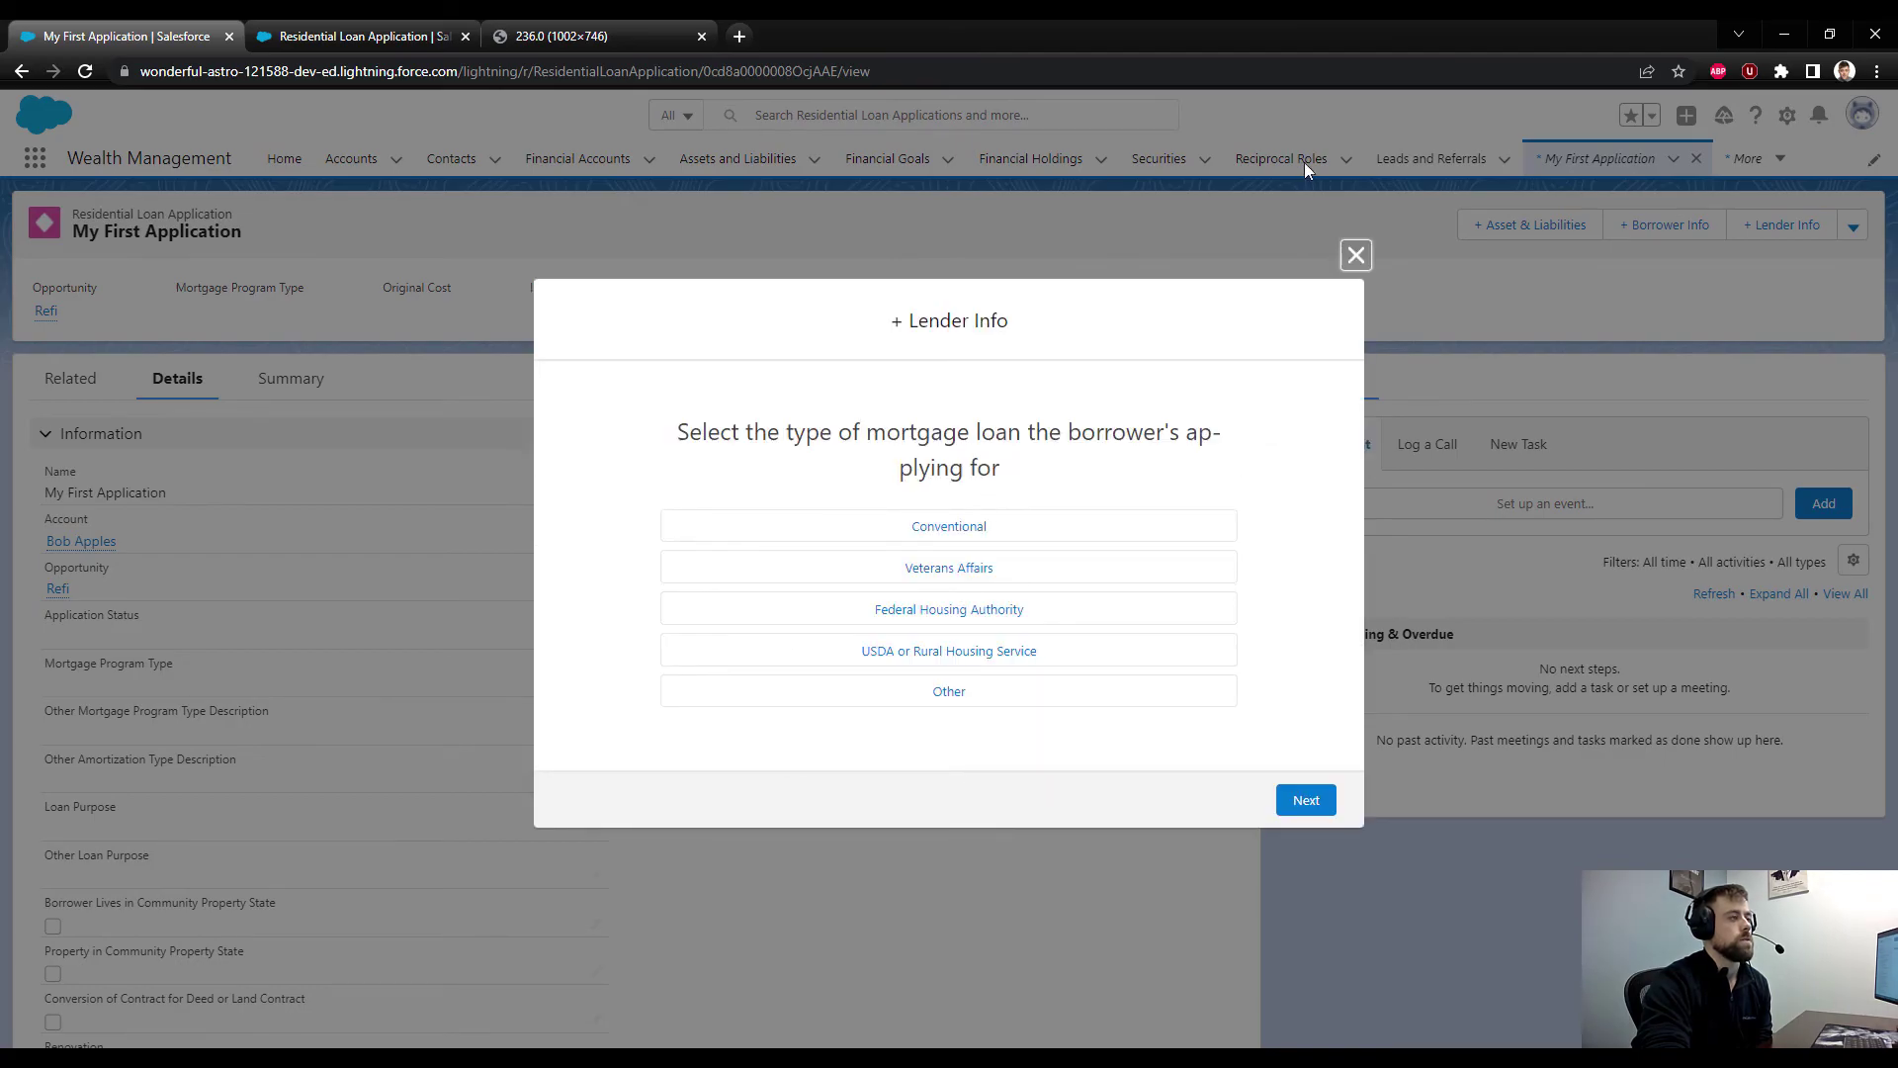
pyautogui.click(1355, 255)
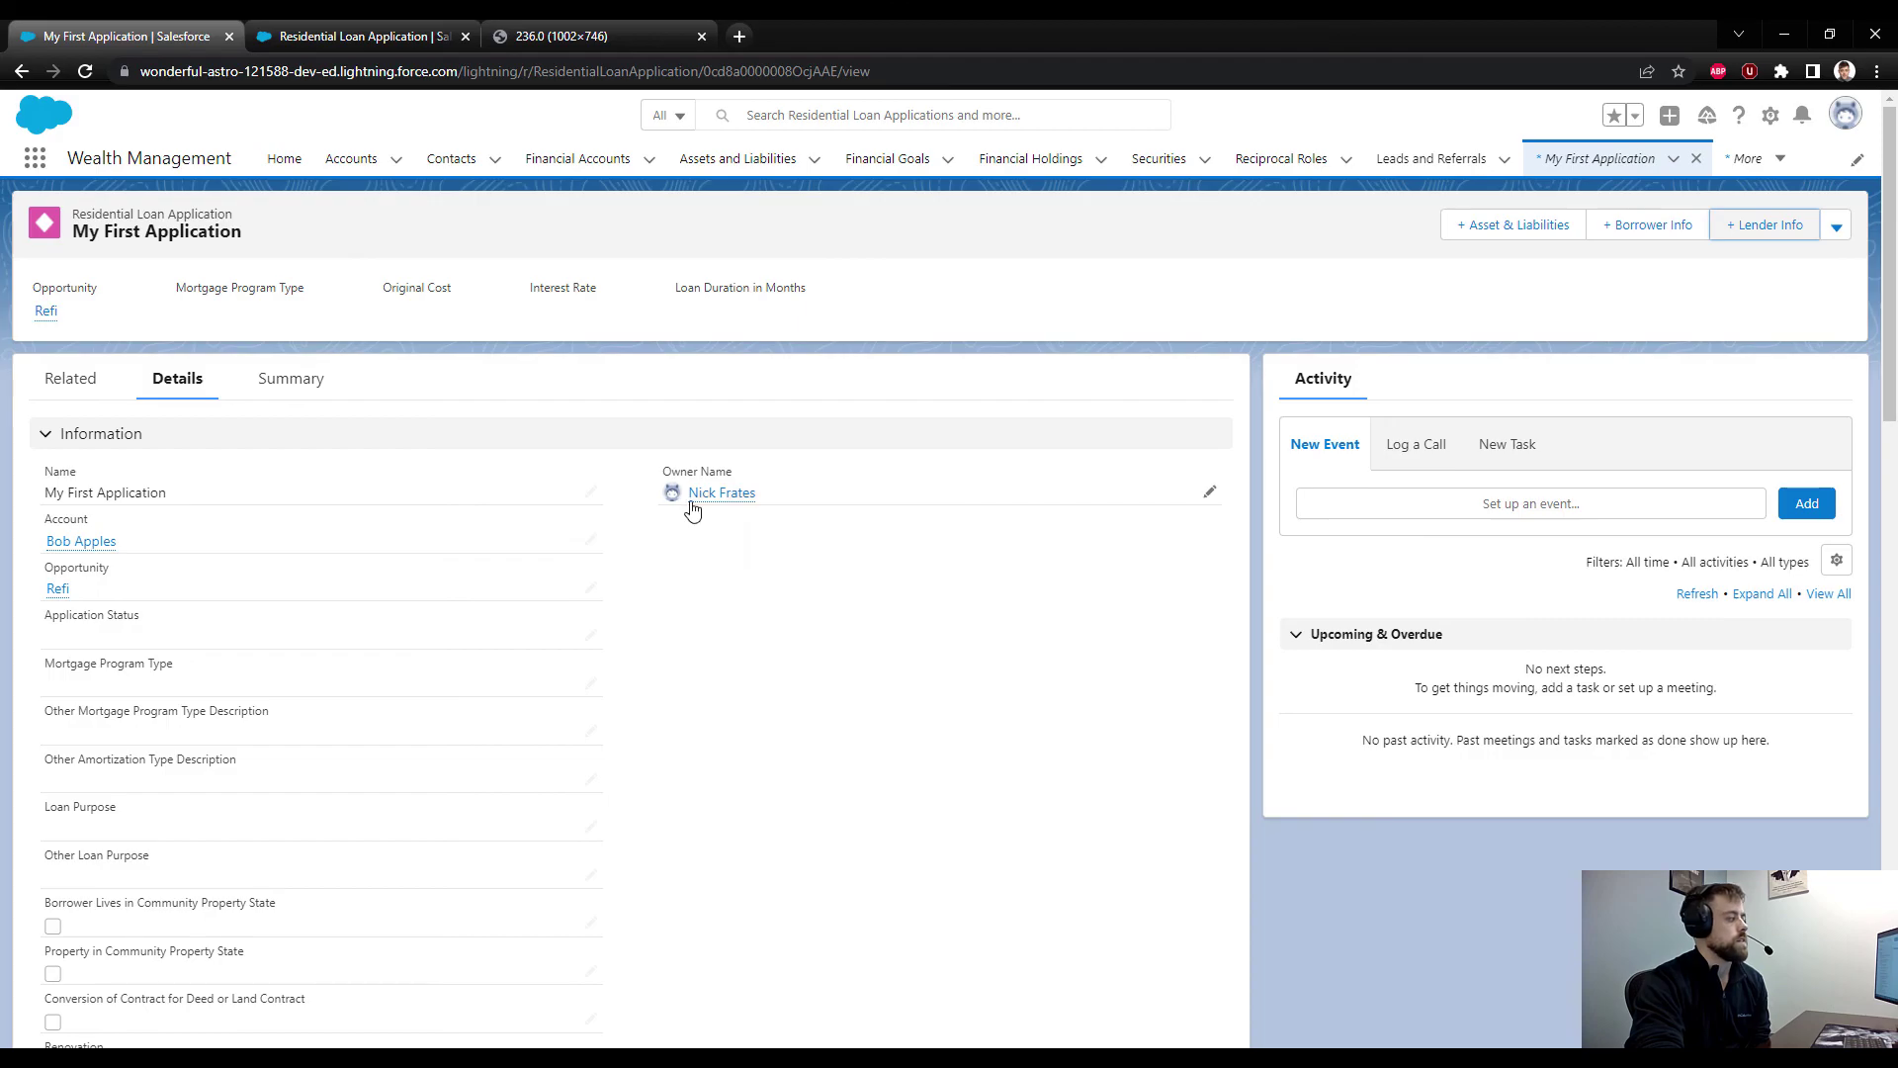
pyautogui.moveTo(692, 505)
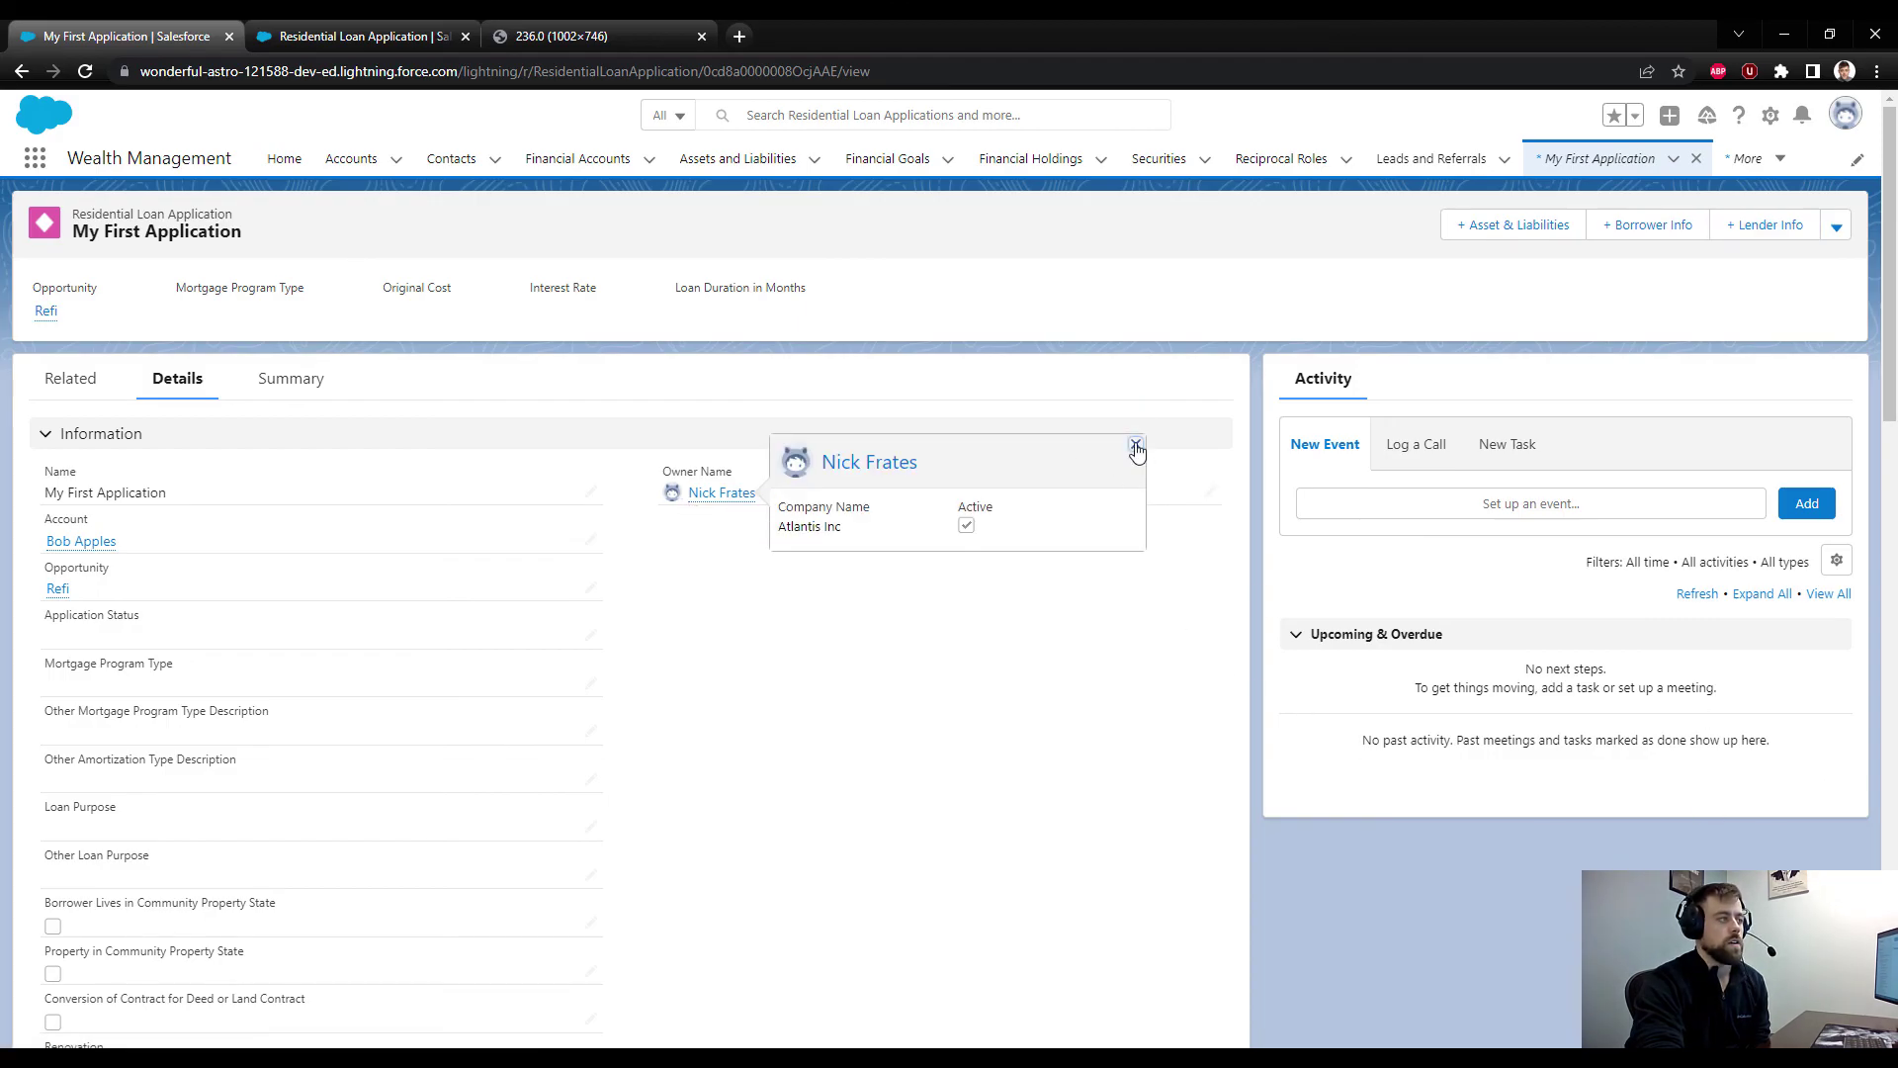